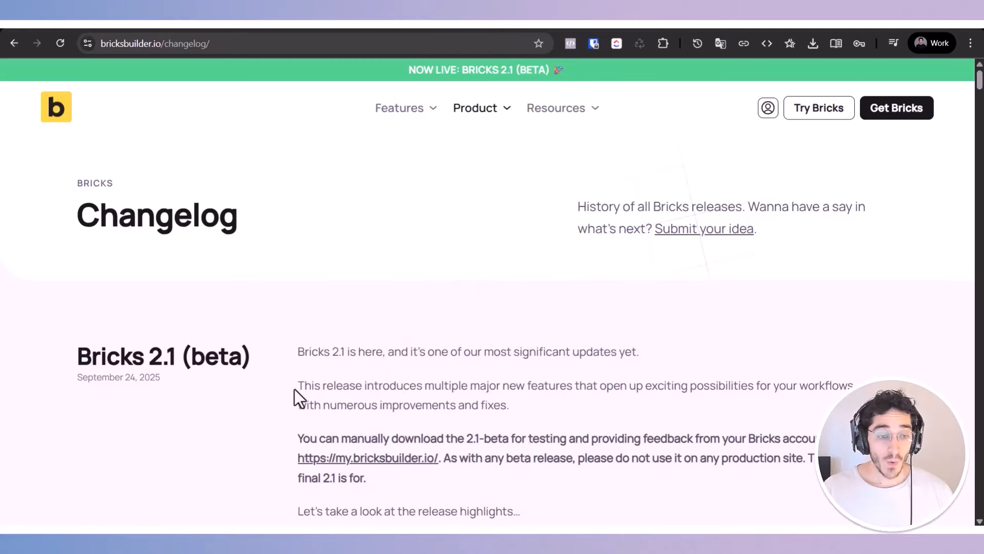
# Step: Read the Bricks 2.1 (beta) changelog entry, focusing on the section about Bricks components as blocks
pyautogui.scroll(-1, 295, 389)
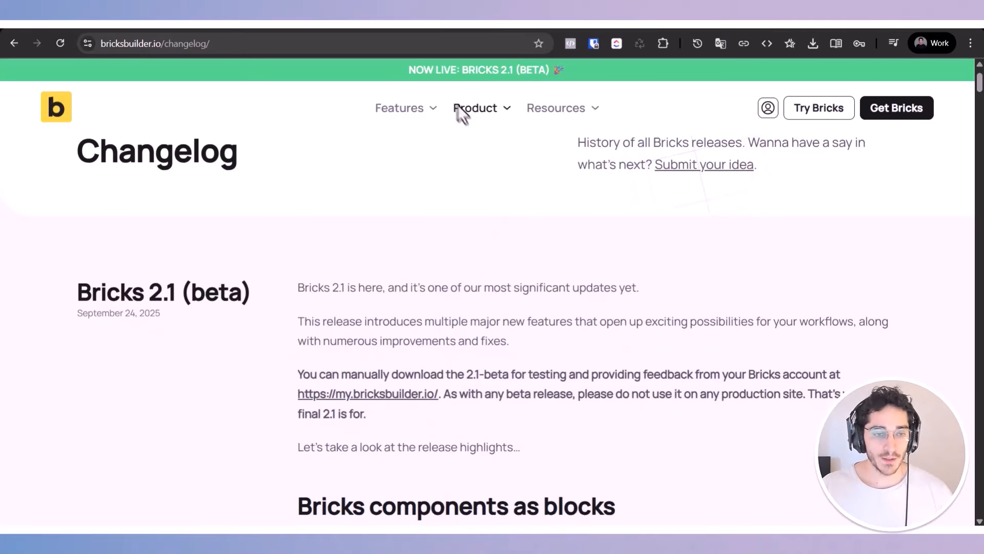
pyautogui.scroll(-3, 344, 382)
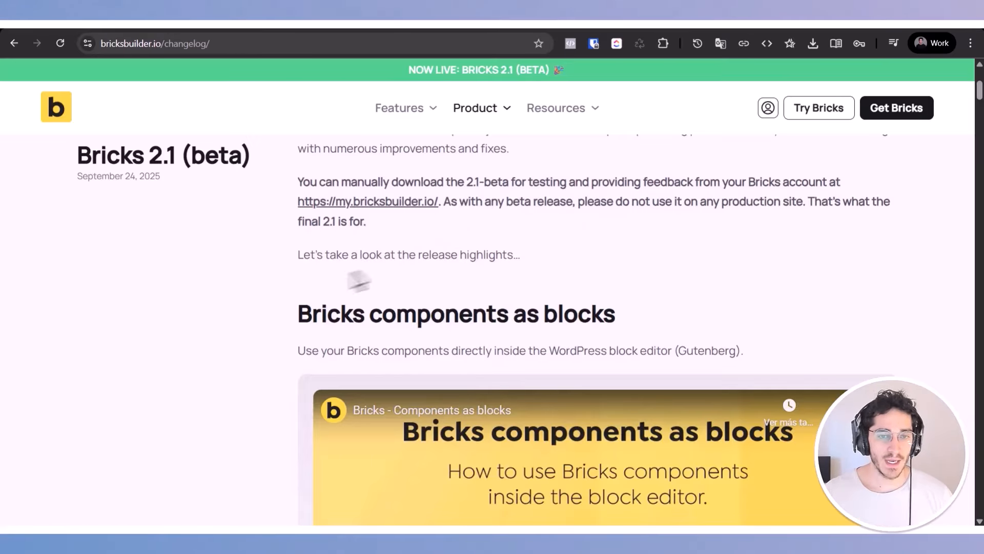
pyautogui.scroll(4, 294, 328)
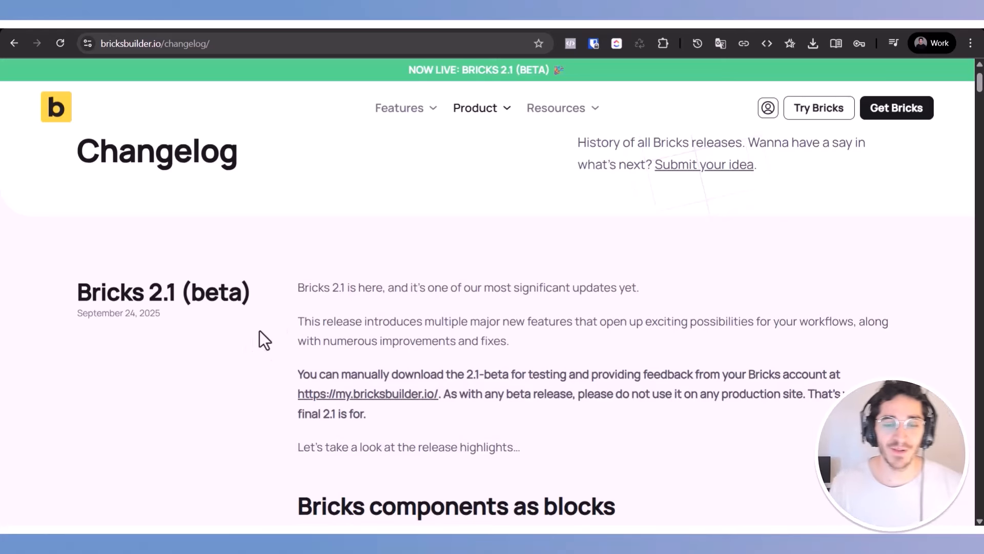
pyautogui.scroll(-3, 259, 330)
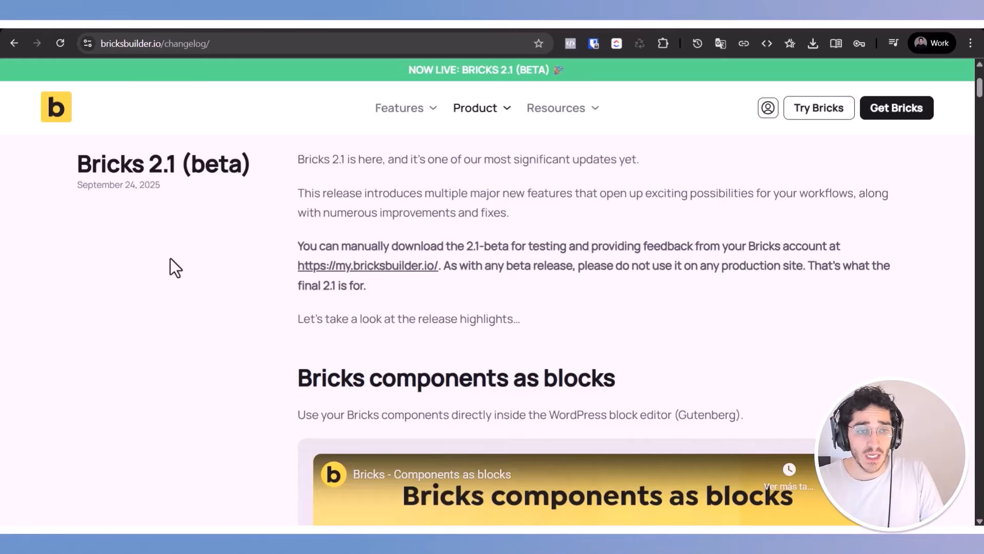
pyautogui.scroll(-3, 170, 258)
pyautogui.tripleClick(351, 259)
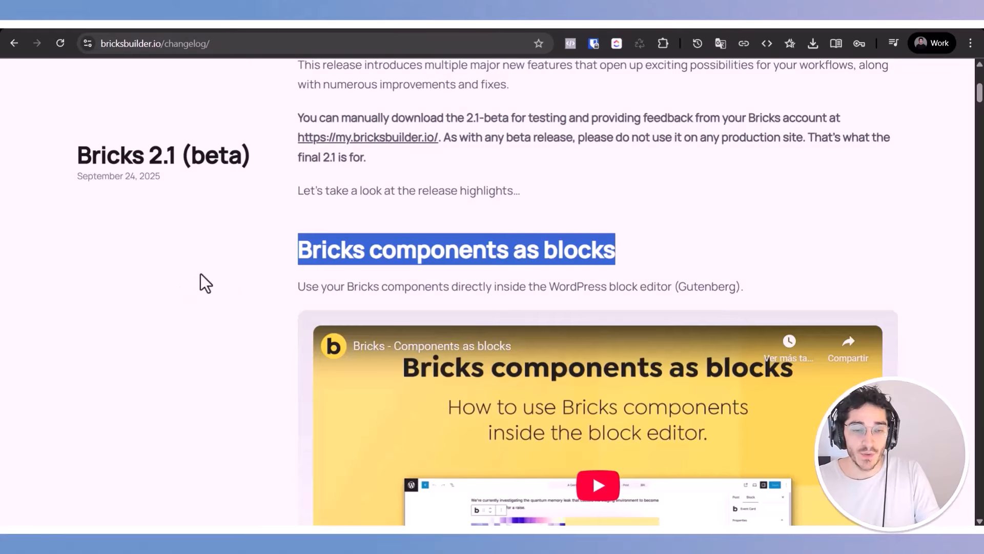
pyautogui.scroll(-3, 201, 282)
pyautogui.tripleClick(427, 156)
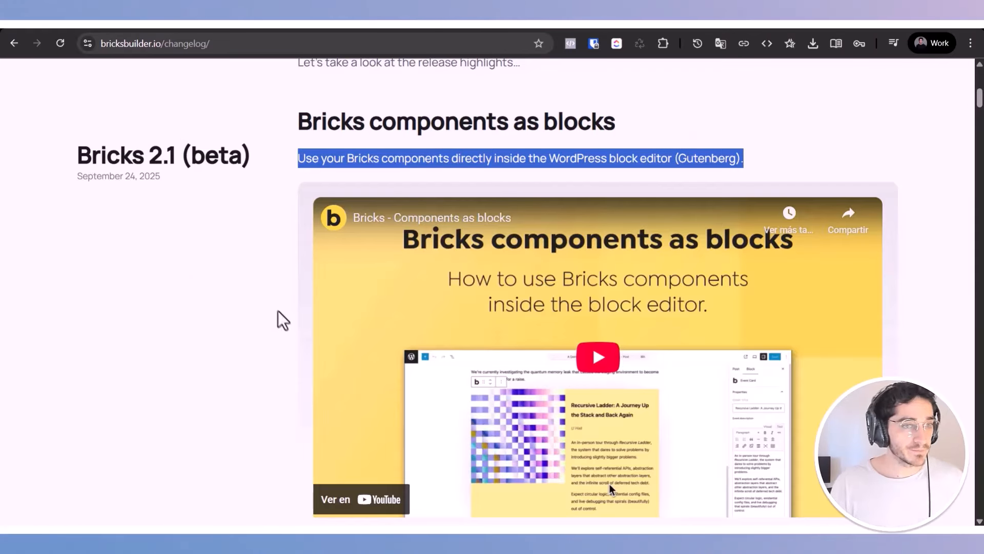
pyautogui.scroll(-1, 251, 257)
pyautogui.scroll(4, 252, 231)
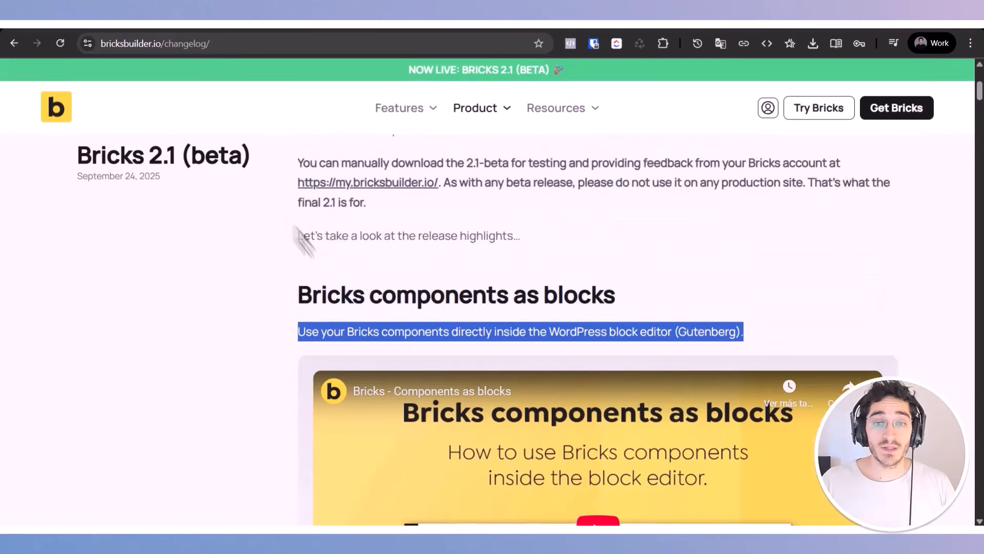
pyautogui.tripleClick(475, 323)
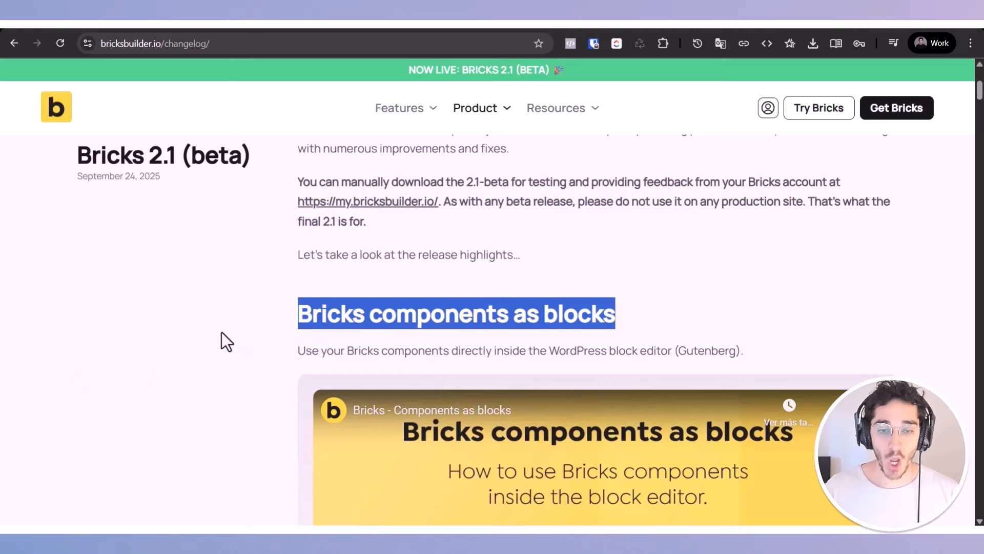
pyautogui.scroll(-2, 220, 332)
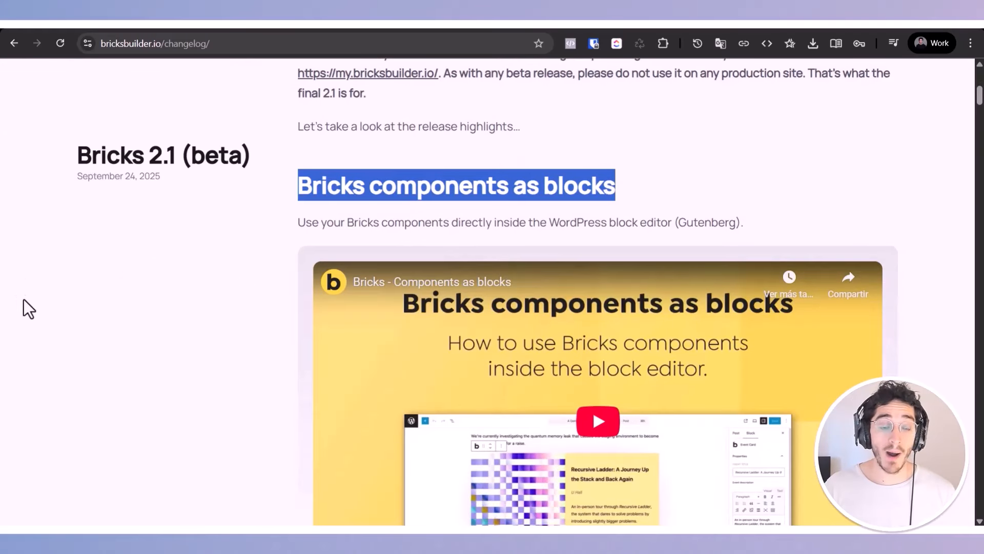
pyautogui.scroll(-5, 208, 361)
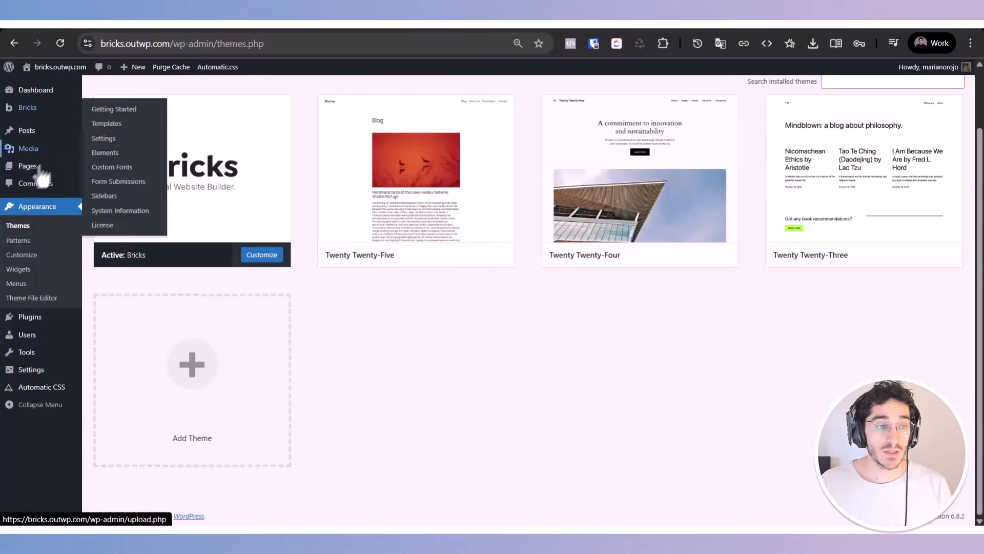
# Step: Create a new WordPress page titled "Components as Blocks" and publish it
pyautogui.click(108, 182)
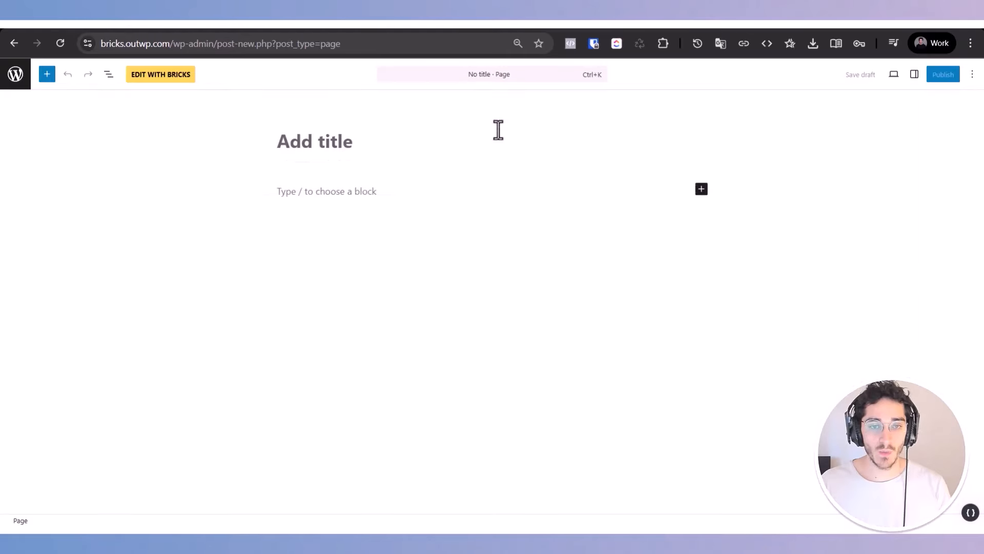
pyautogui.write('Components')
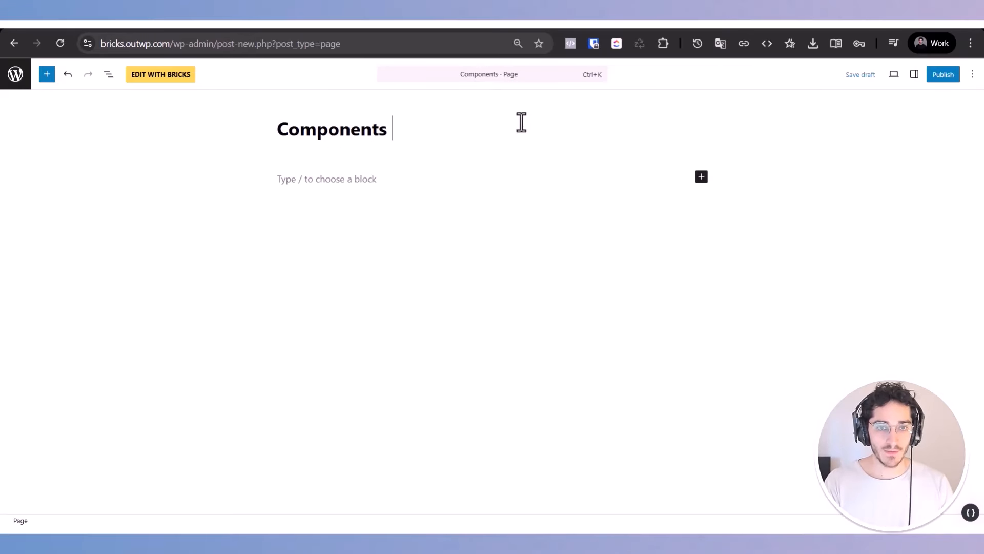
pyautogui.write(' as Blocks')
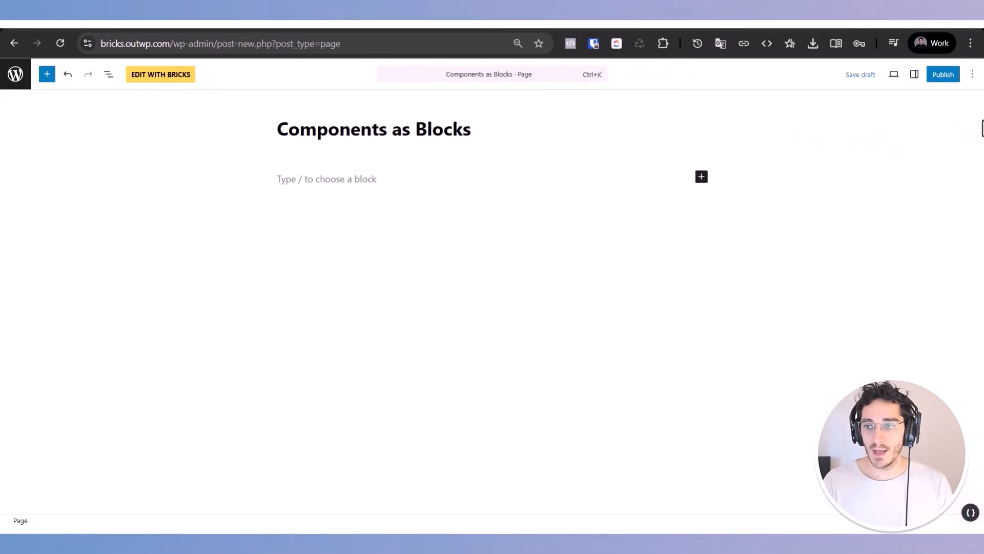
pyautogui.click(944, 77)
pyautogui.click(944, 77)
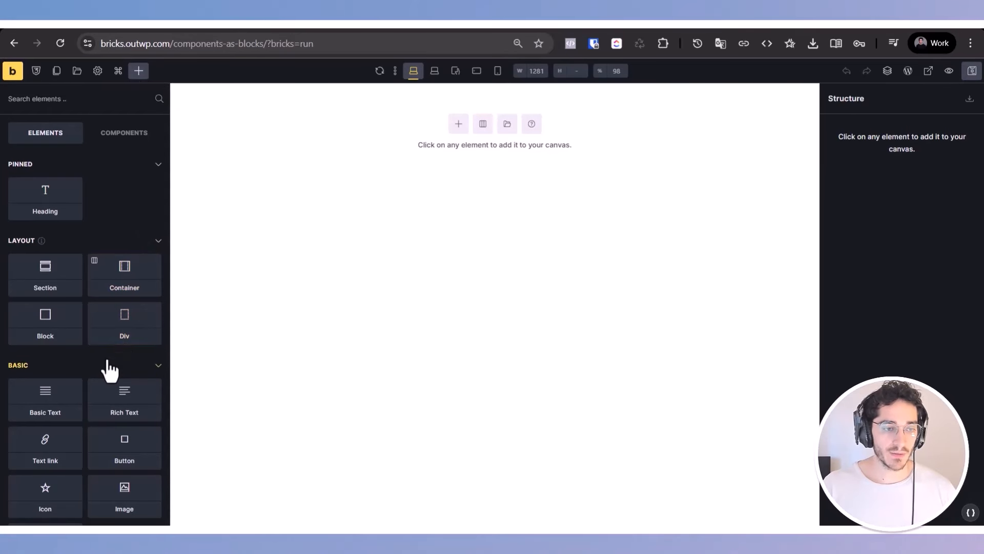
# Step: Add a section to the empty canvas and nest a Block element inside its container
pyautogui.click(45, 272)
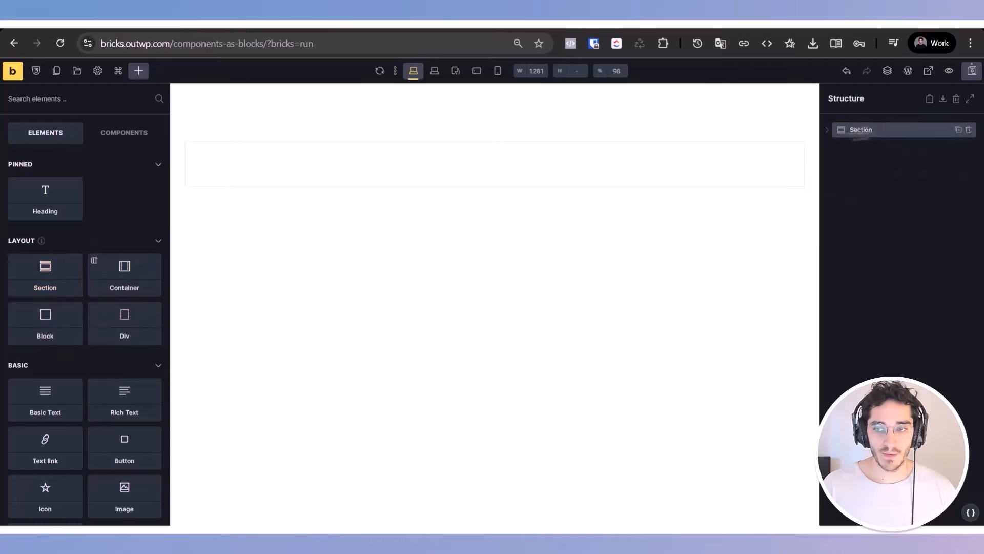
pyautogui.click(827, 130)
pyautogui.click(138, 71)
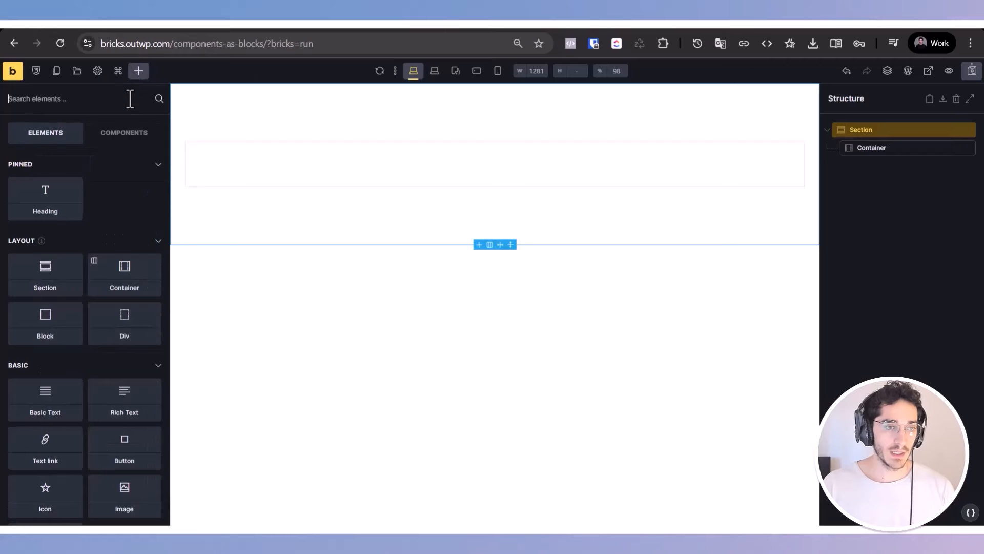
pyautogui.write('block')
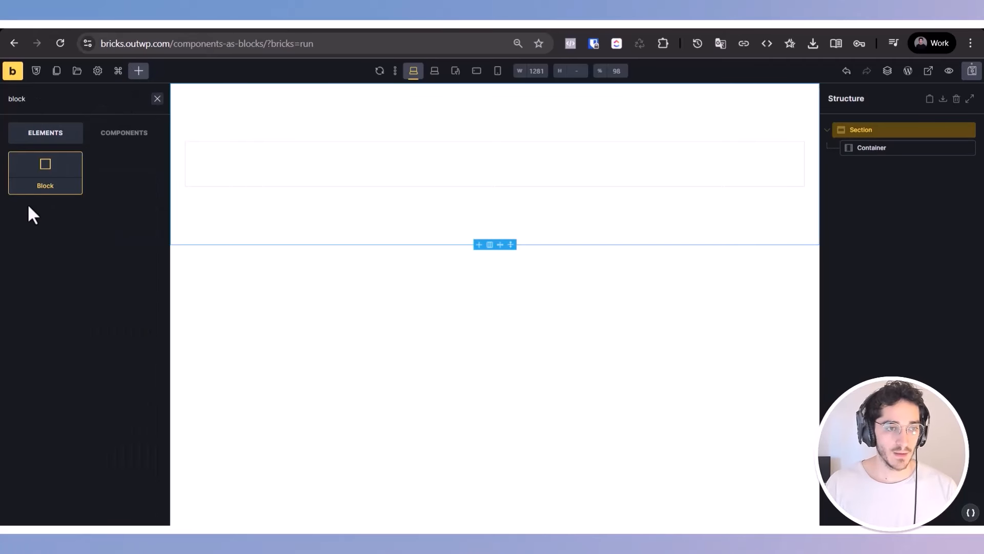
pyautogui.moveTo(45, 172); pyautogui.dragTo(887, 153)
# Step: Add a heading inside the block with the text "My Custom BLock with BRicks"
pyautogui.click(897, 166)
pyautogui.click(138, 71)
pyautogui.write('yte')
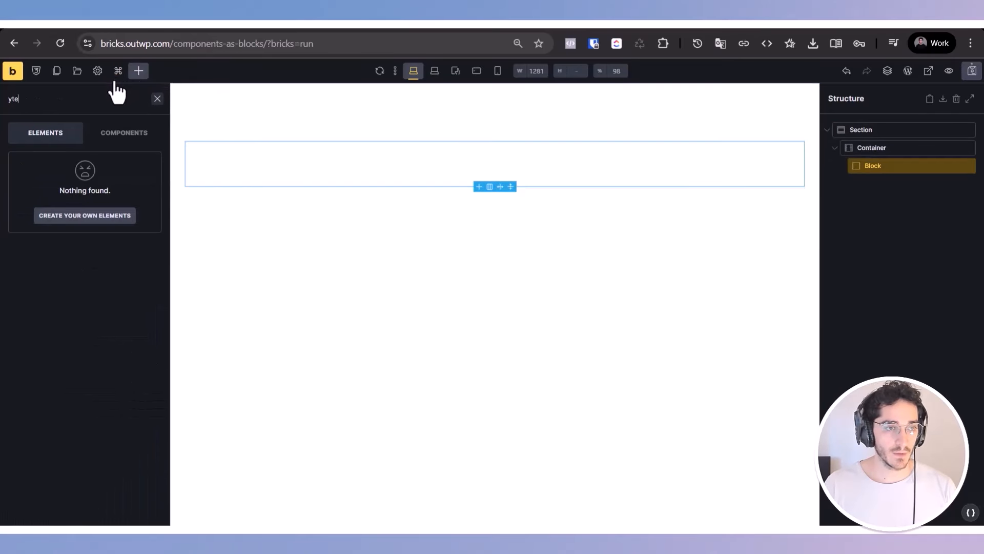
pyautogui.write('head')
pyautogui.click(44, 169)
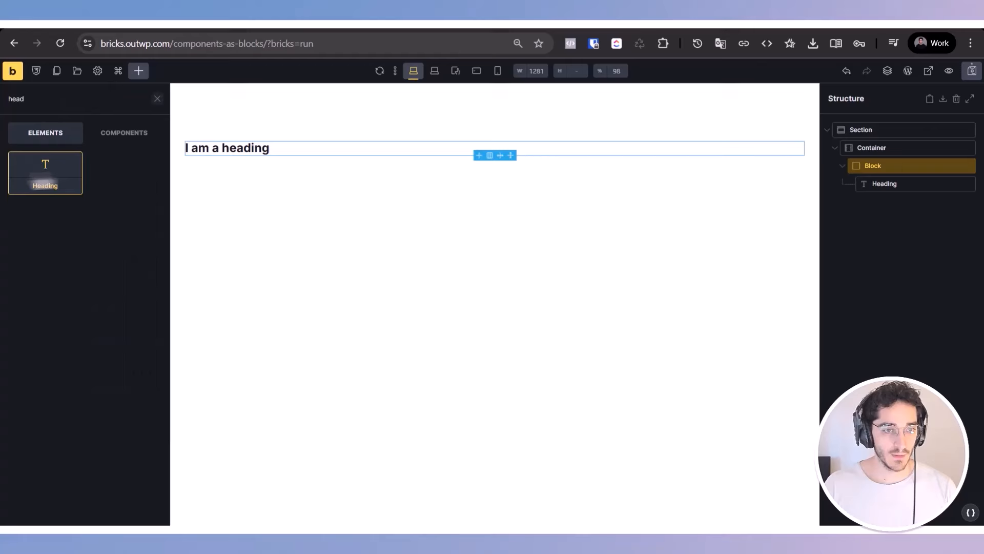
pyautogui.tripleClick(253, 149)
pyautogui.write('My Custom ')
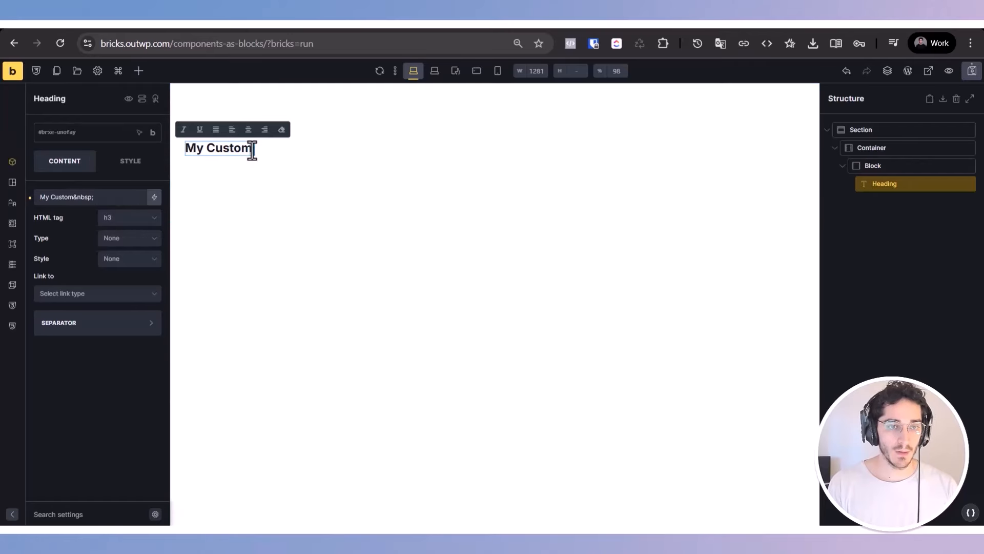
pyautogui.write('BLock with BRicks')
pyautogui.press('Return')
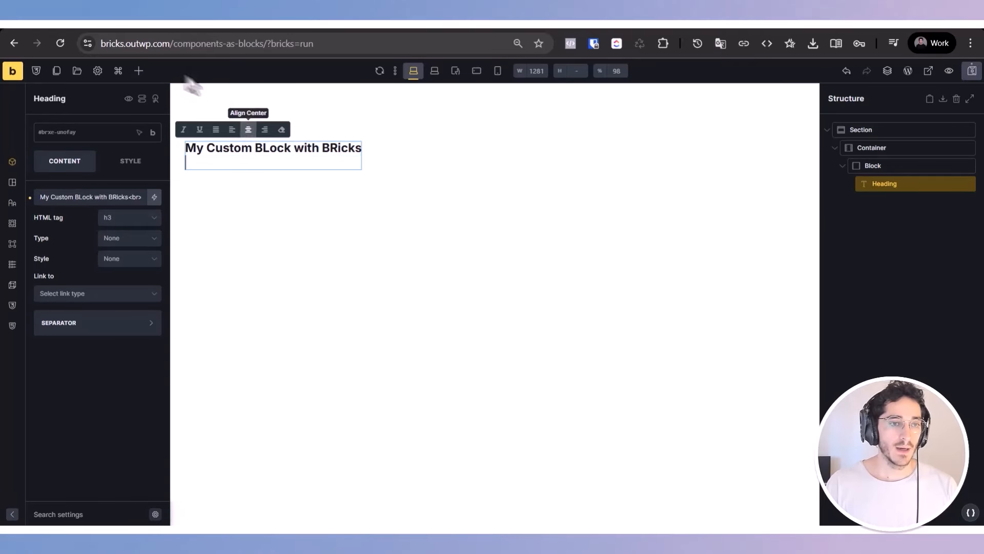
# Step: Add a Basic Text element below the heading and replace its placeholder text with "Test"
pyautogui.click(139, 71)
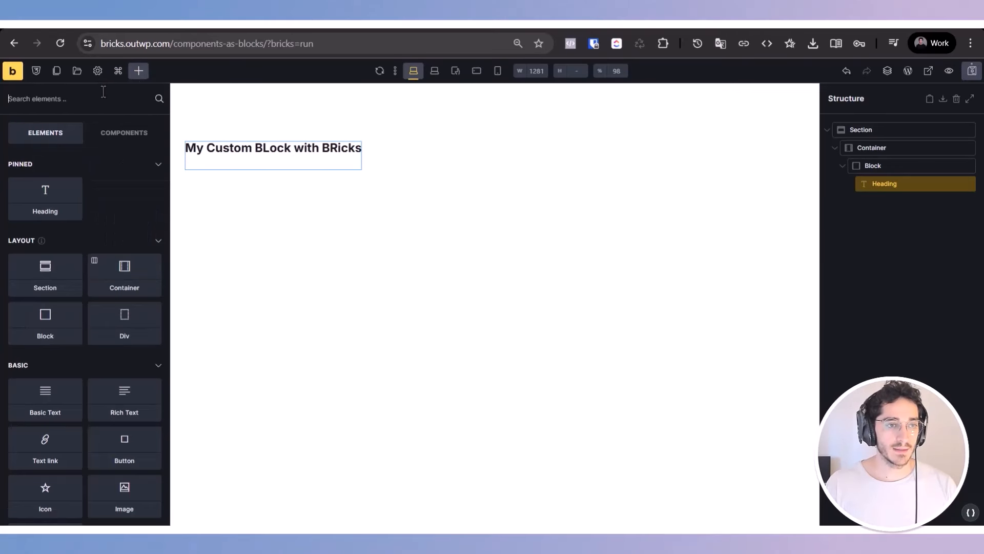
pyautogui.write('text')
pyautogui.click(70, 160)
pyautogui.doubleClick(338, 176)
pyautogui.hotkey('ctrl', 'a')
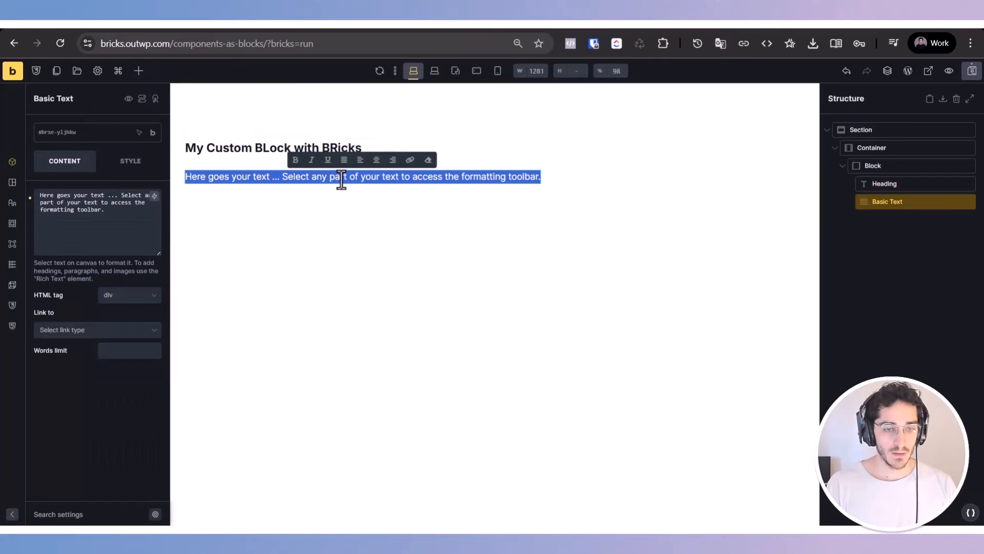
pyautogui.write('Tst')
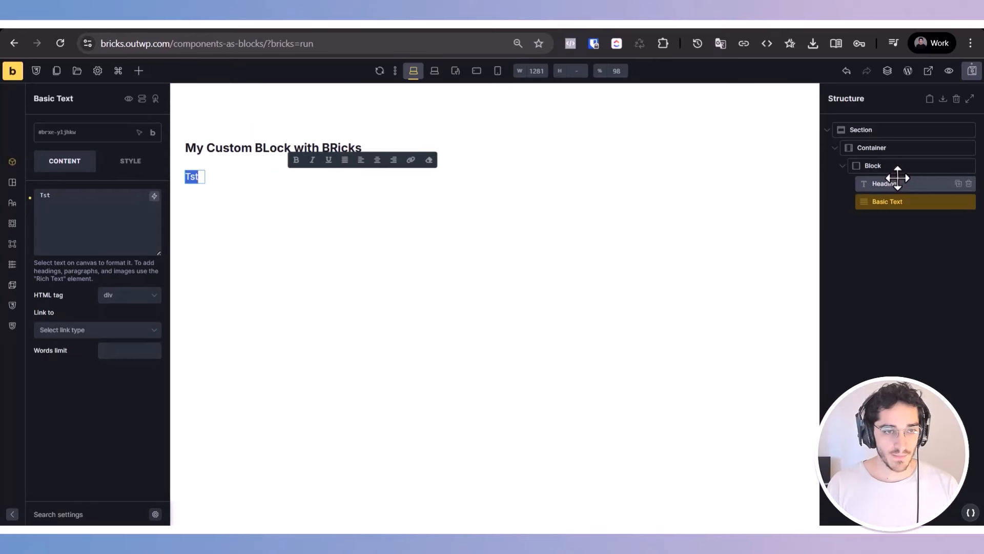
# Step: Rename the block that holds the heading and text to "Card"
pyautogui.click(901, 165)
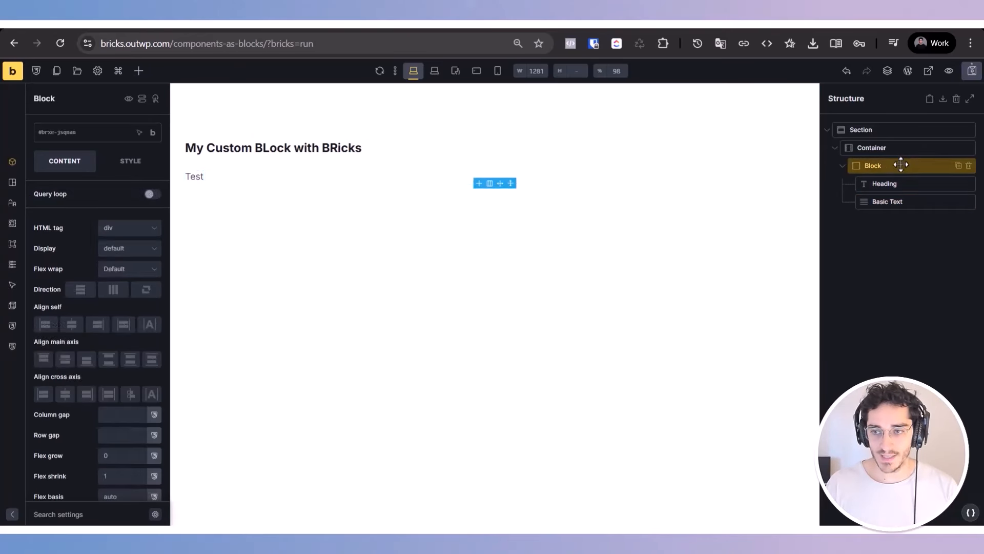
pyautogui.write('Card')
pyautogui.press('Return')
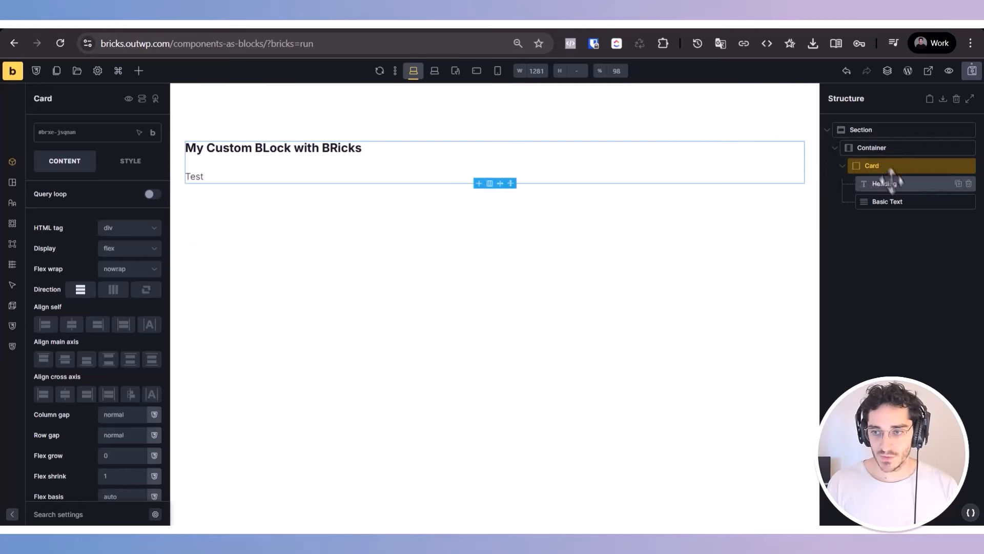
# Step: Add a button below the basic text in the Card block and set its label to "Hello"
pyautogui.click(898, 202)
pyautogui.click(138, 71)
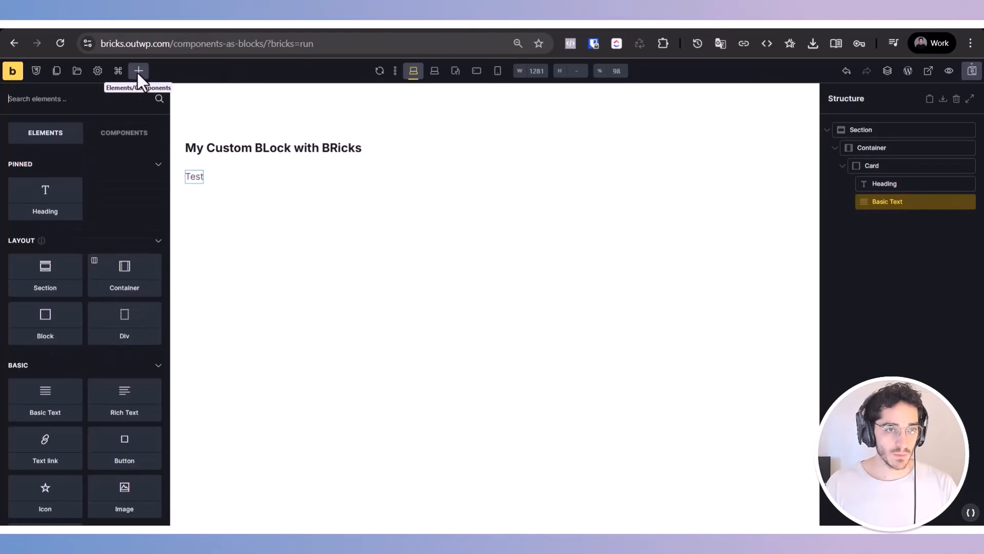
pyautogui.write('butto')
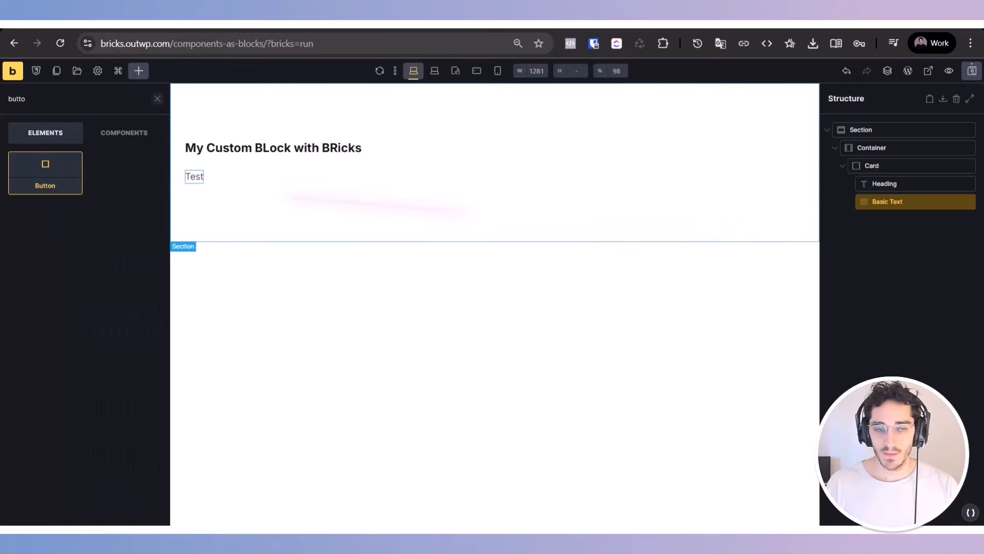
pyautogui.moveTo(26, 169); pyautogui.dragTo(894, 241)
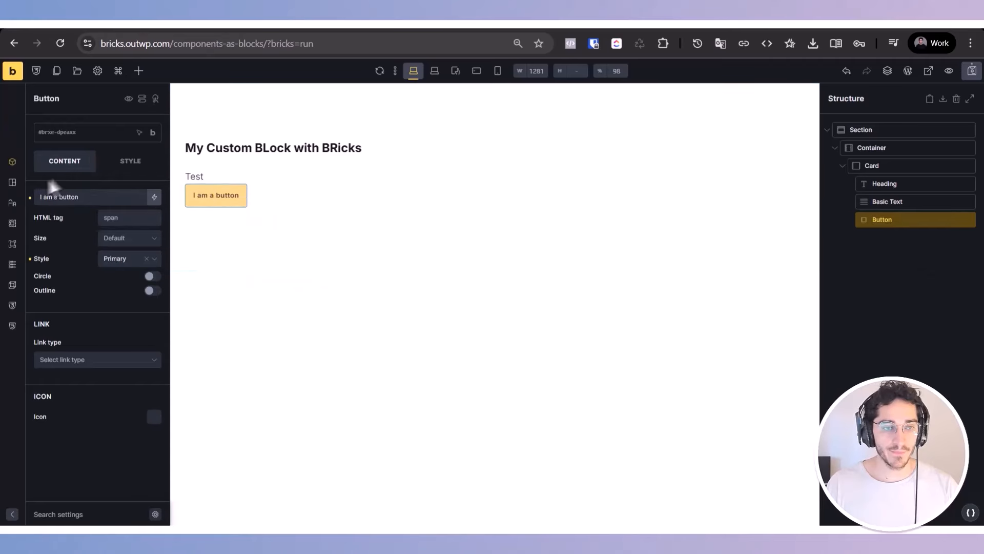
pyautogui.tripleClick(60, 196)
pyautogui.write('A')
pyautogui.press('BackSpace')
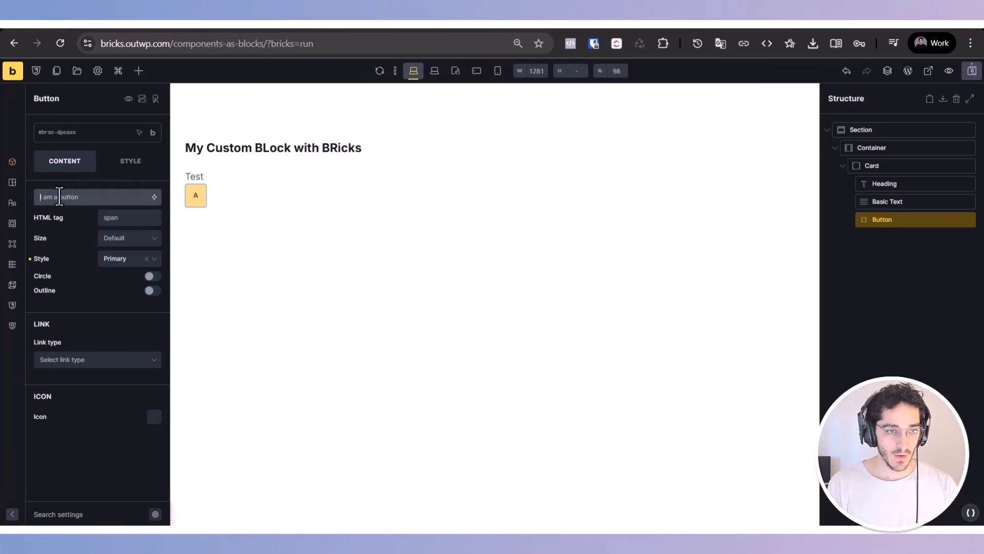
pyautogui.write('Hello')
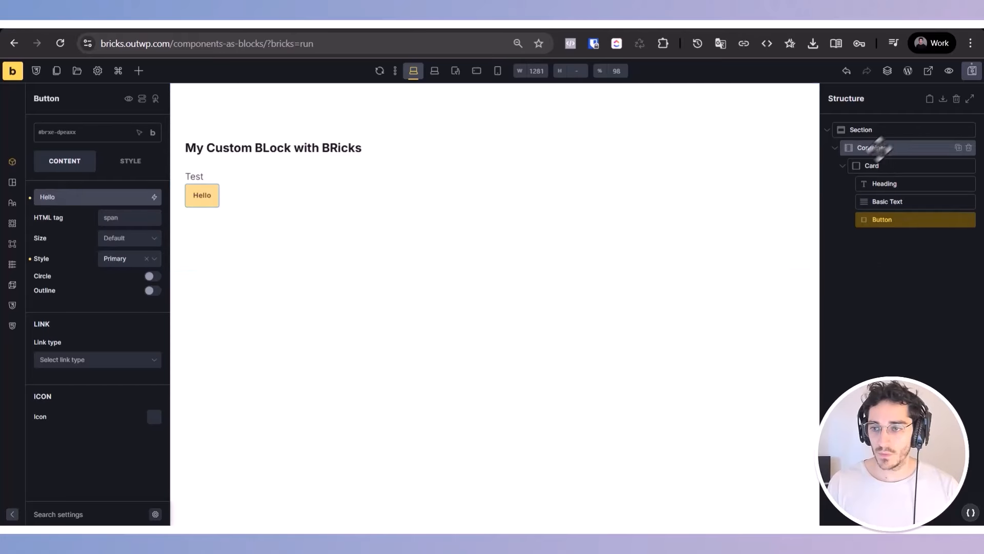
# Step: Save the Card block as a component named "Card" and open the component's properties
pyautogui.click(866, 166)
pyautogui.rightClick(872, 164)
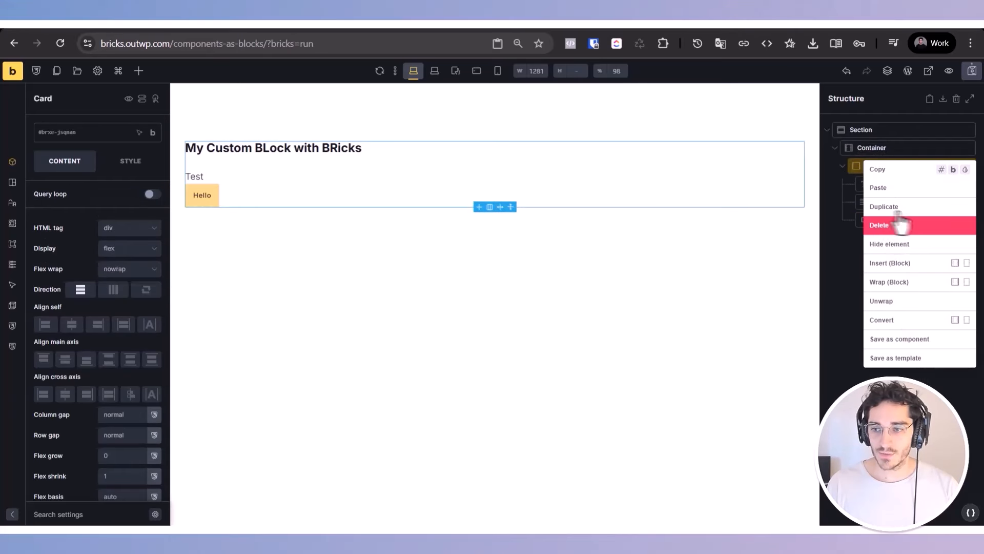
pyautogui.click(934, 339)
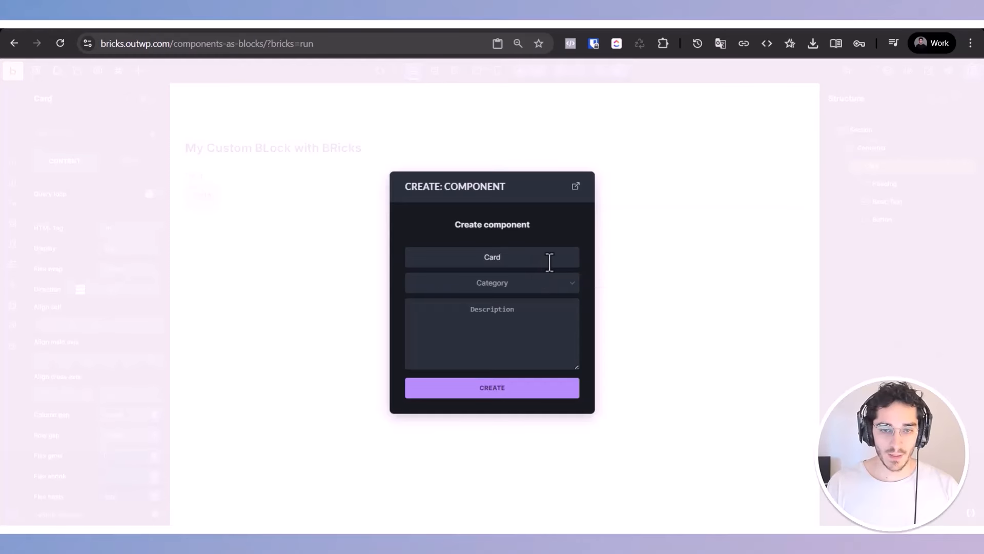
pyautogui.click(551, 393)
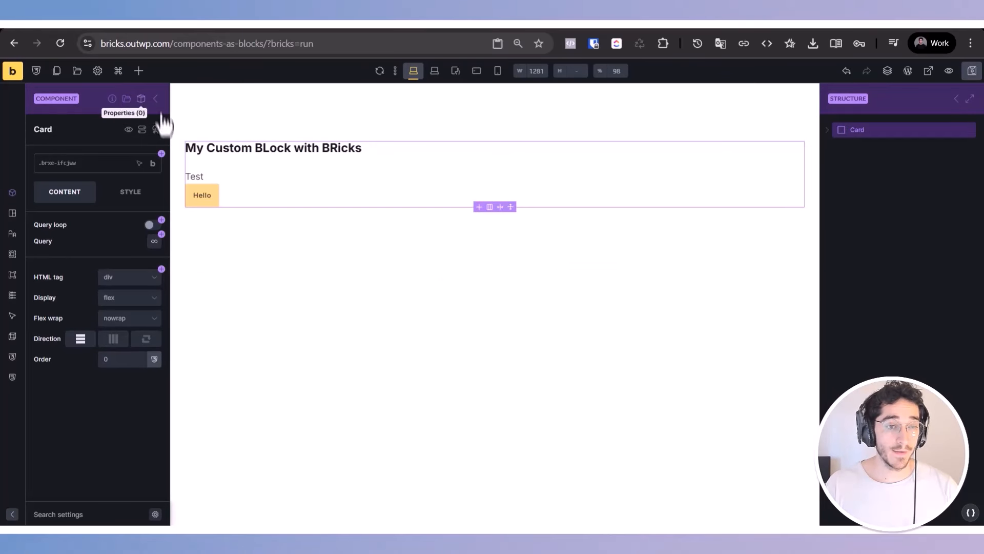
pyautogui.click(141, 99)
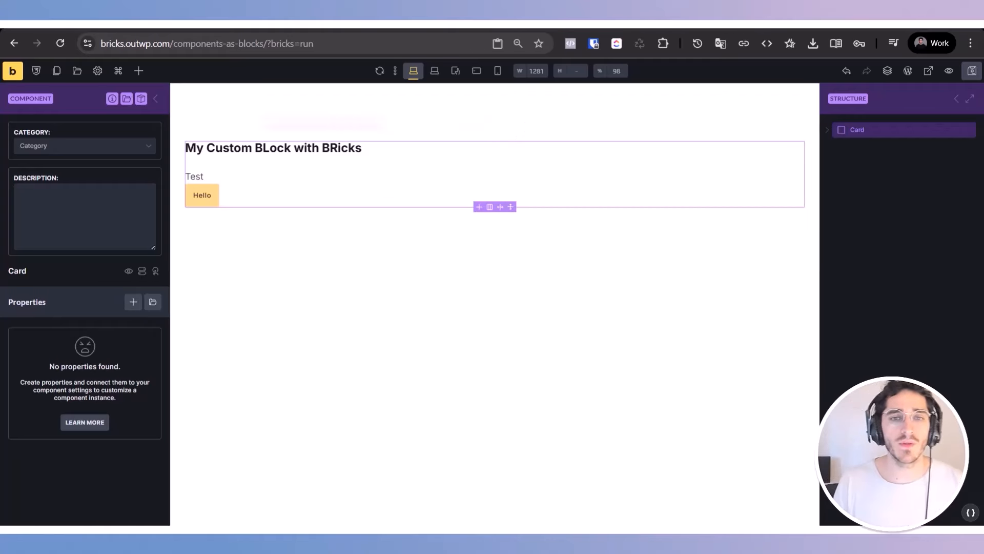
# Step: In the Bricks settings, set Bricks components in the block editor to "Enable individual components manually" and save the settings
pyautogui.click(156, 99)
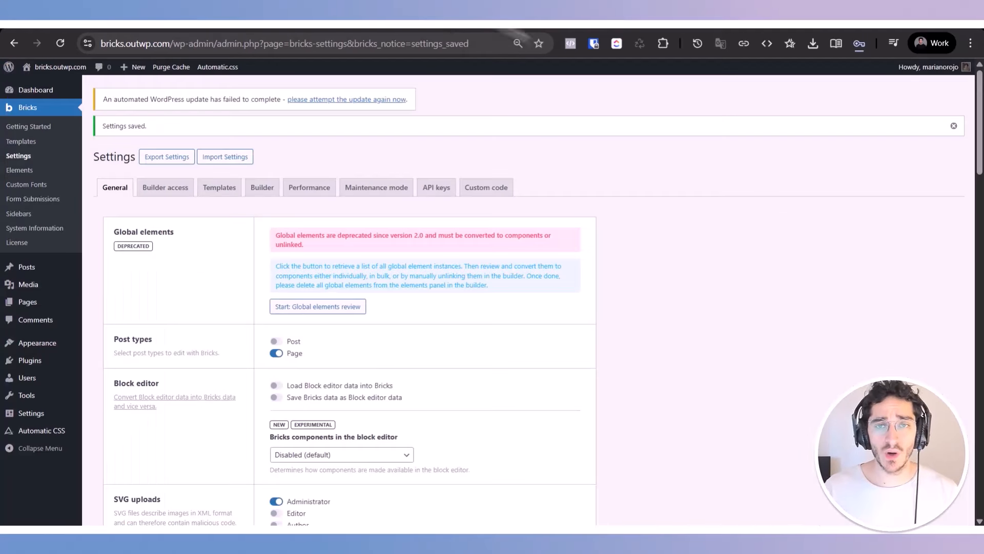
pyautogui.scroll(-4, 542, 365)
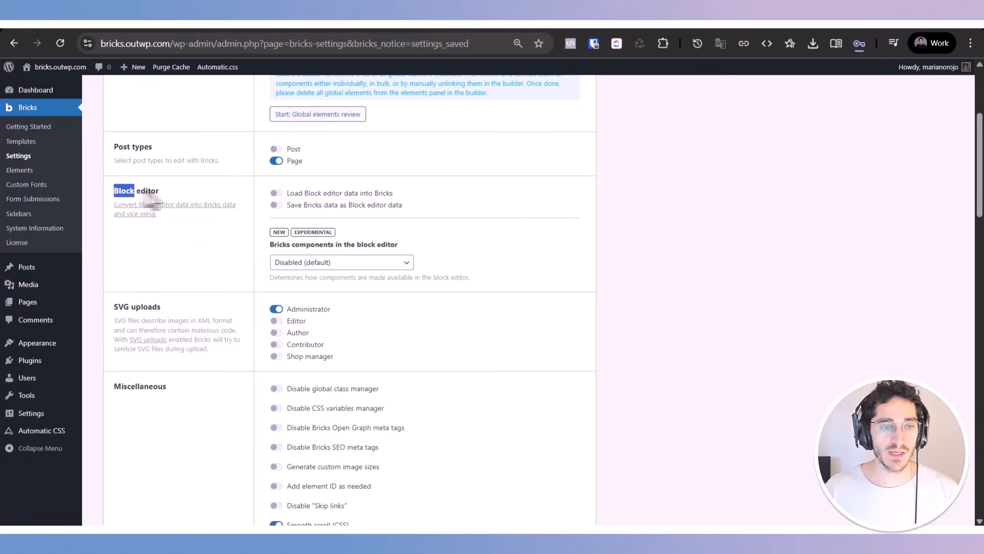
pyautogui.moveTo(169, 197); pyautogui.dragTo(185, 199)
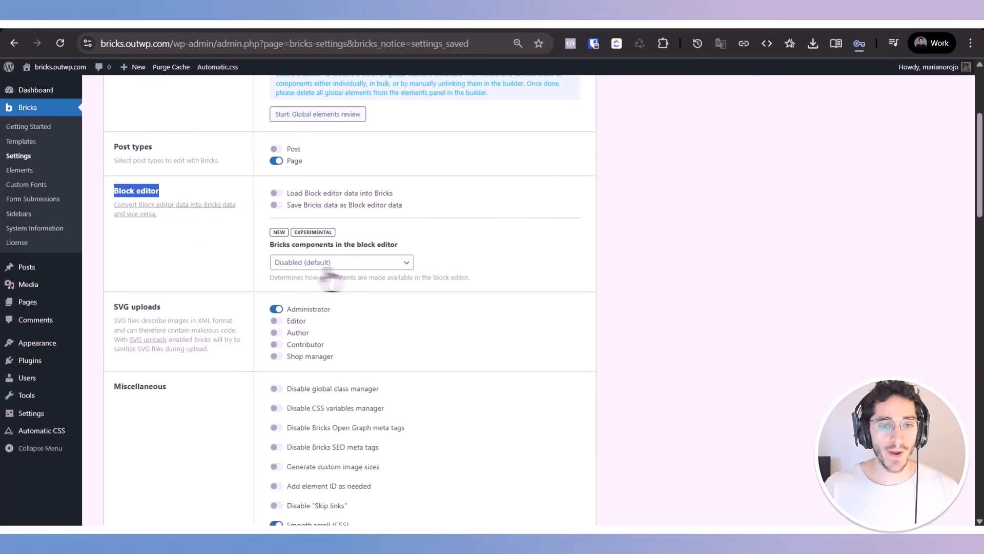
pyautogui.click(422, 257)
pyautogui.click(371, 264)
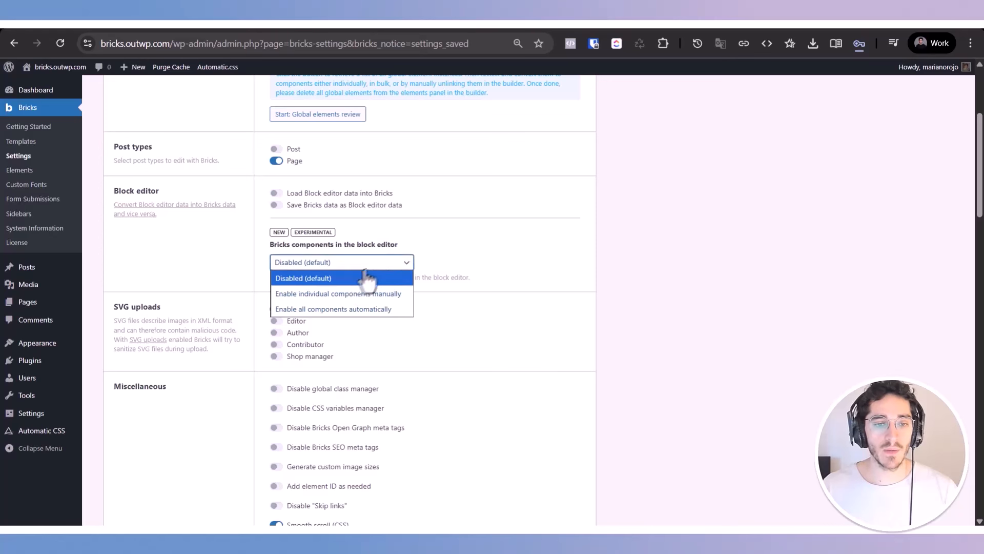
pyautogui.click(343, 293)
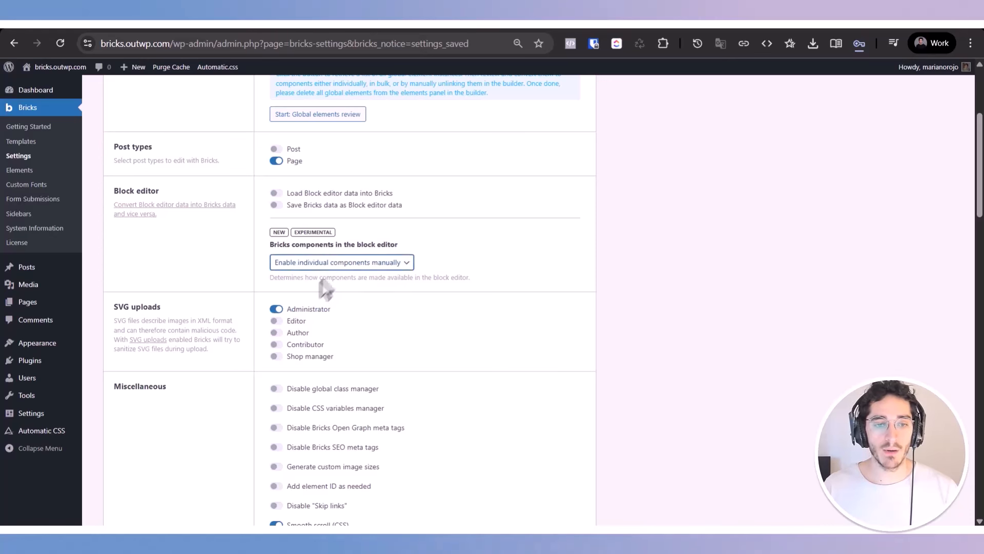
pyautogui.click(285, 267)
pyautogui.click(287, 294)
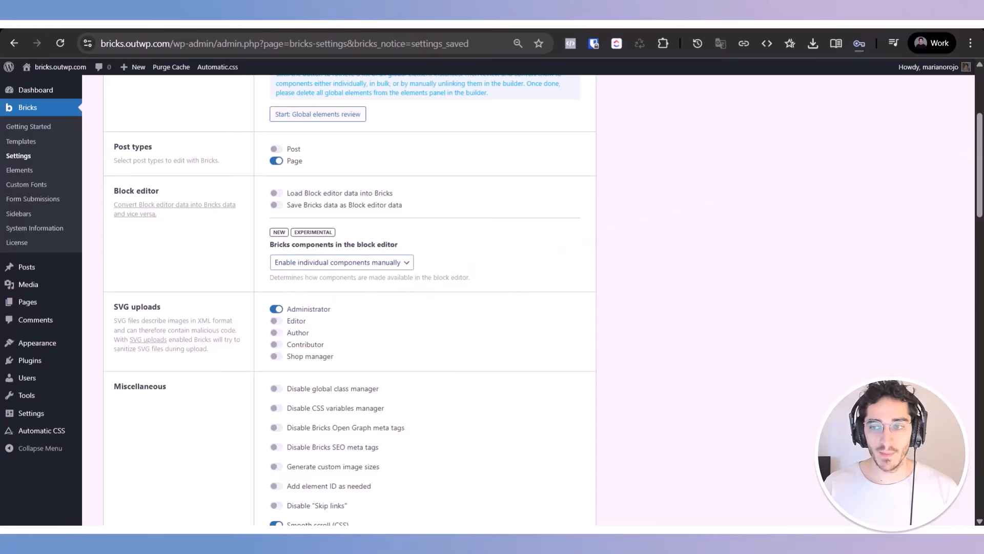
pyautogui.scroll(-15, 349, 297)
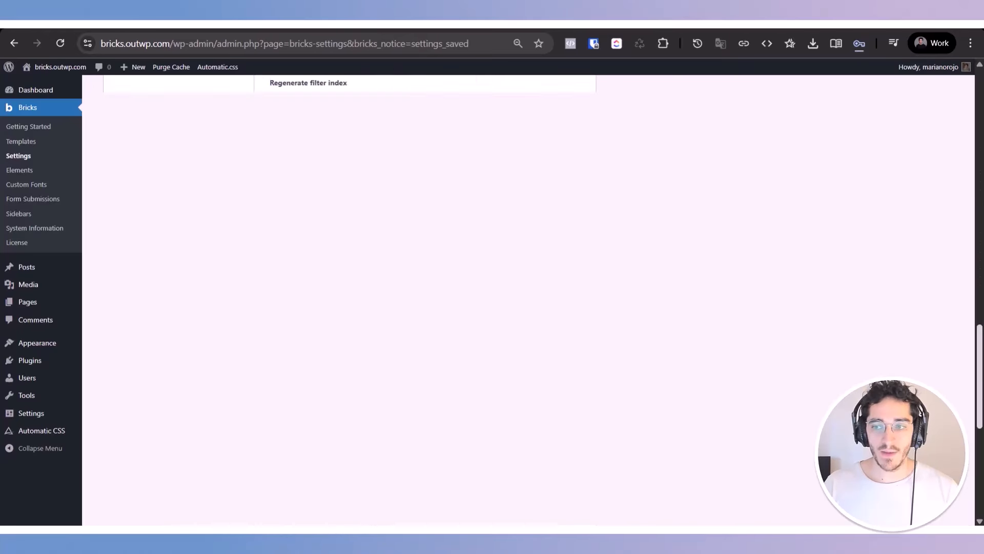
pyautogui.click(129, 460)
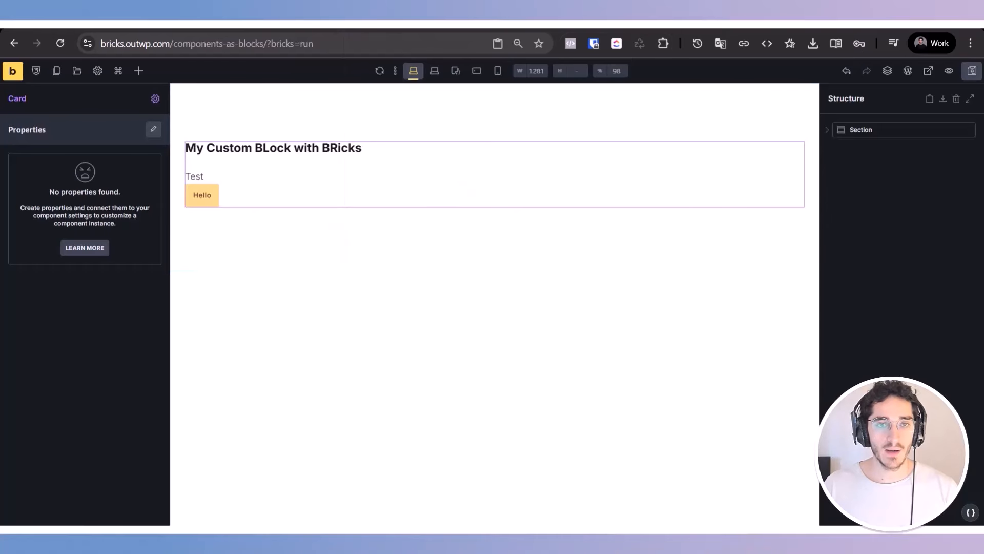
# Step: Reload the builder and open the Card component inside the section's container for editing
pyautogui.hotkey('ctrl', 'r')
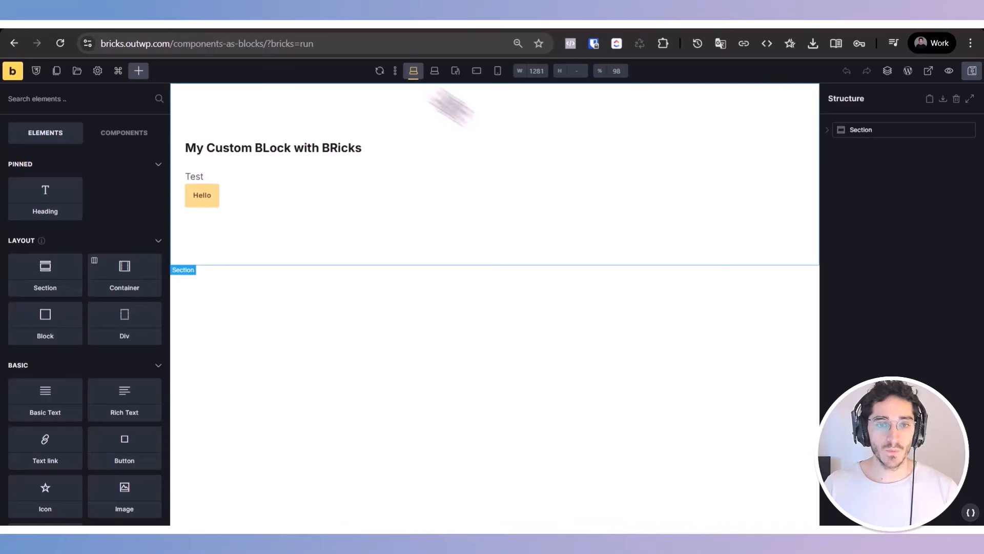
pyautogui.click(878, 132)
pyautogui.click(827, 129)
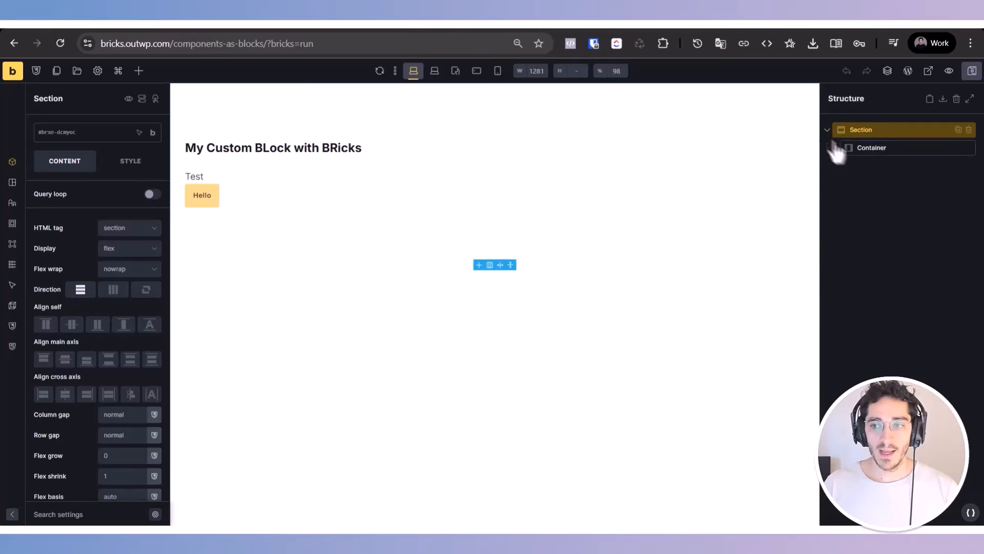
pyautogui.click(878, 147)
pyautogui.click(885, 166)
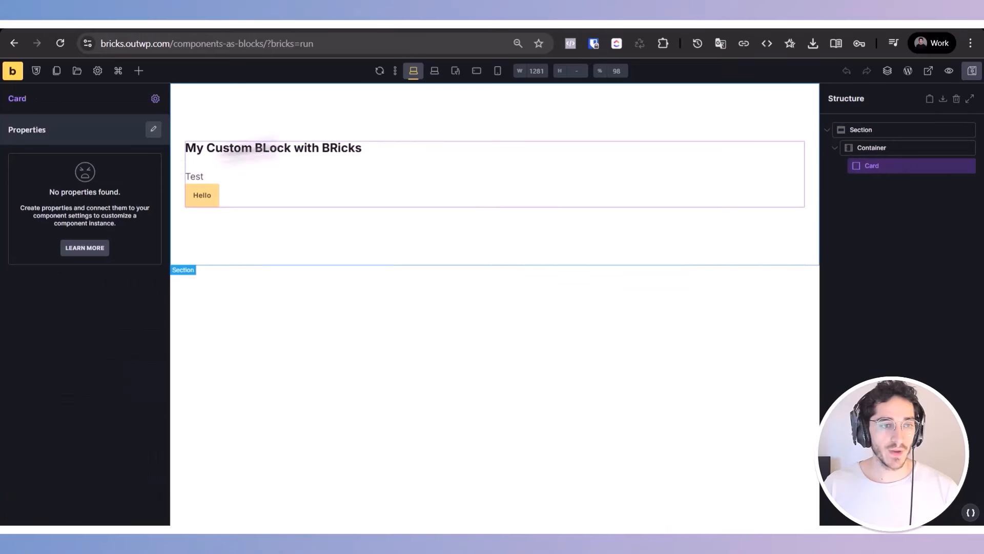
pyautogui.click(154, 130)
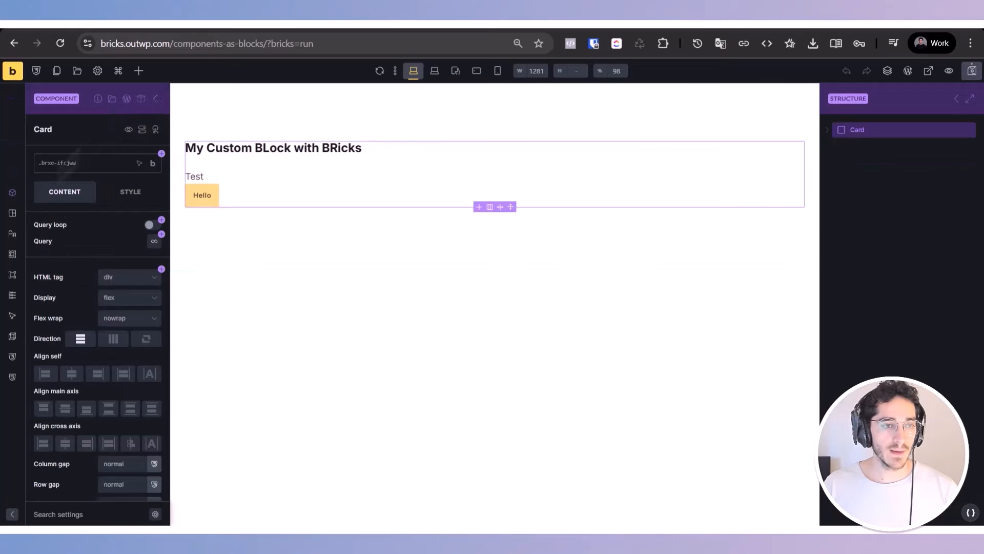
# Step: Enable the Card component for use in the block editor and save it
pyautogui.click(128, 102)
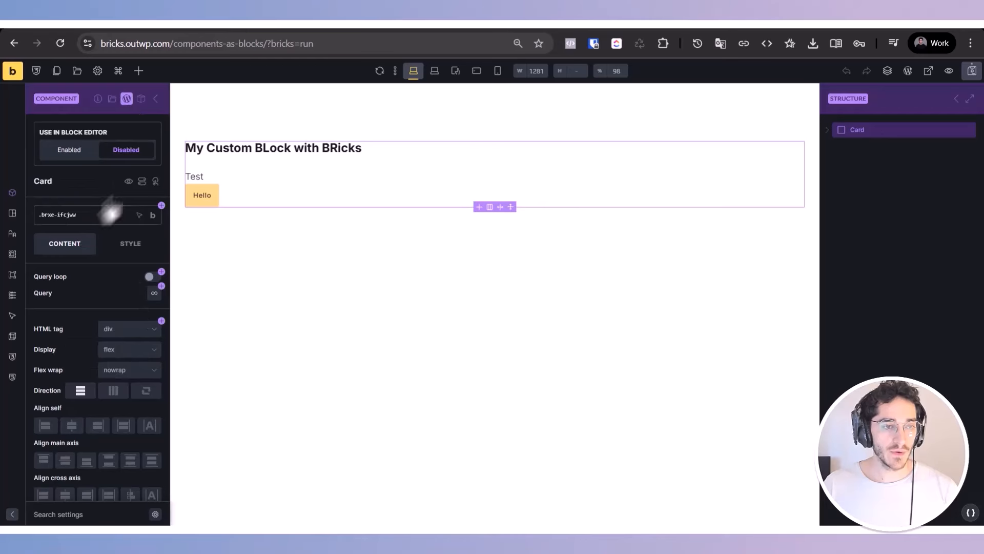
pyautogui.click(69, 149)
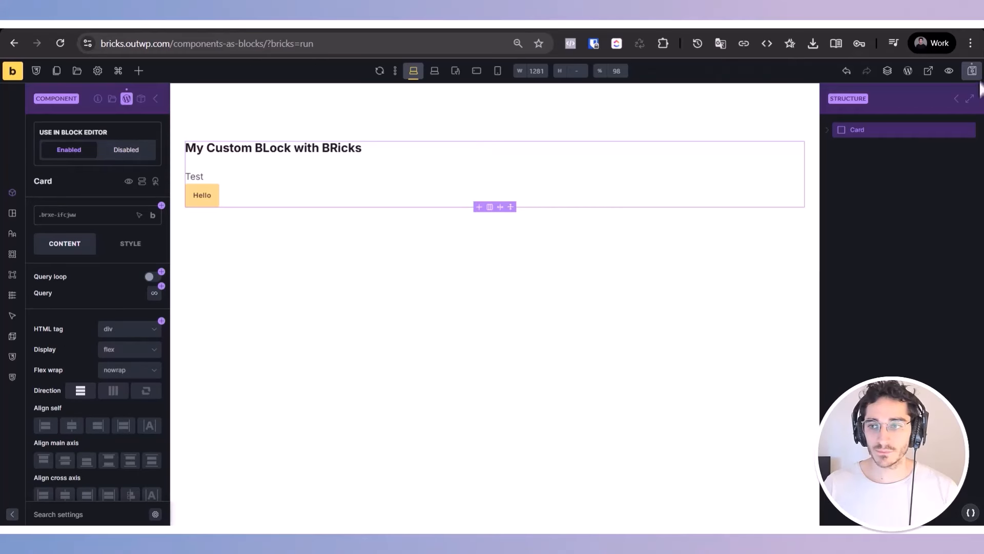
pyautogui.click(973, 71)
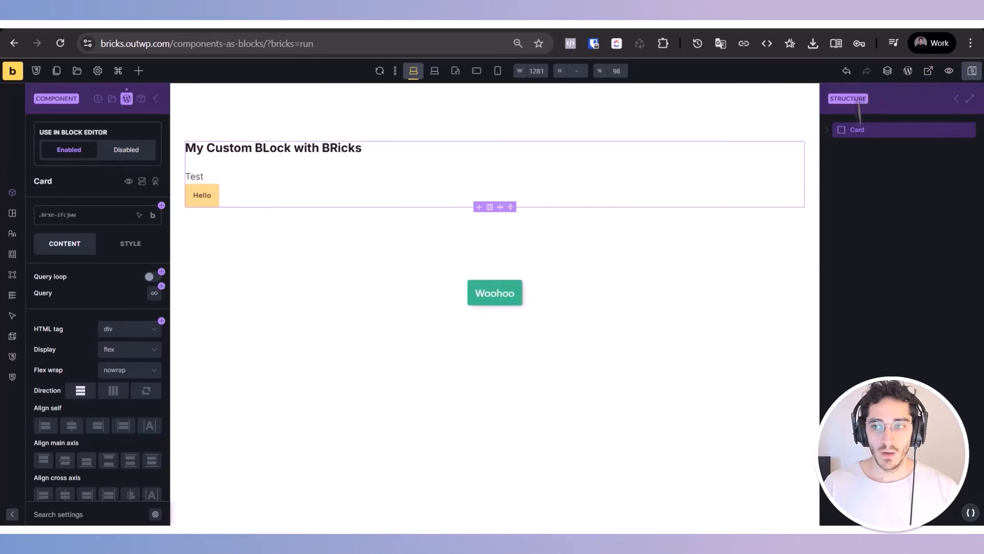
# Step: Switch from the builder to the WordPress admin and create a new post titled "Helllo"
pyautogui.click(908, 72)
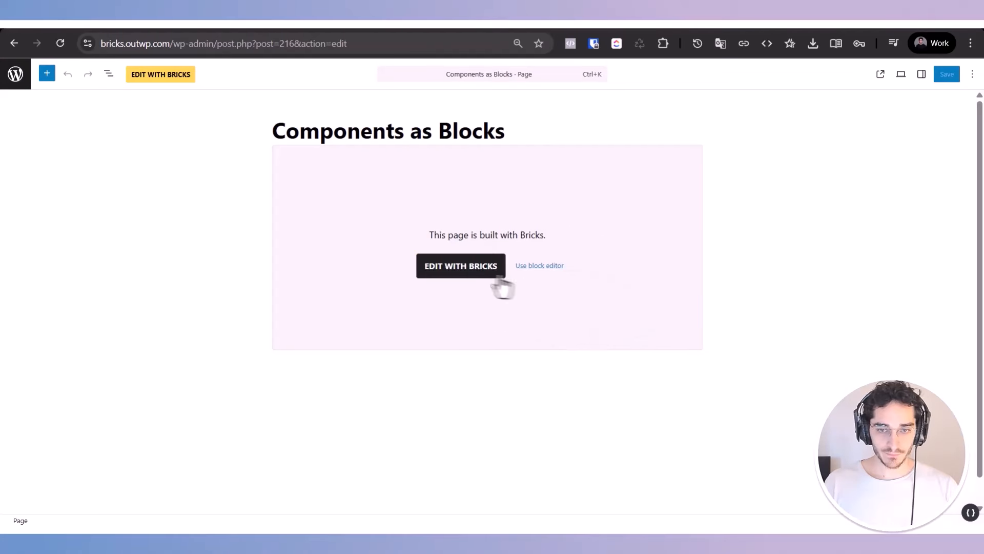
pyautogui.click(20, 82)
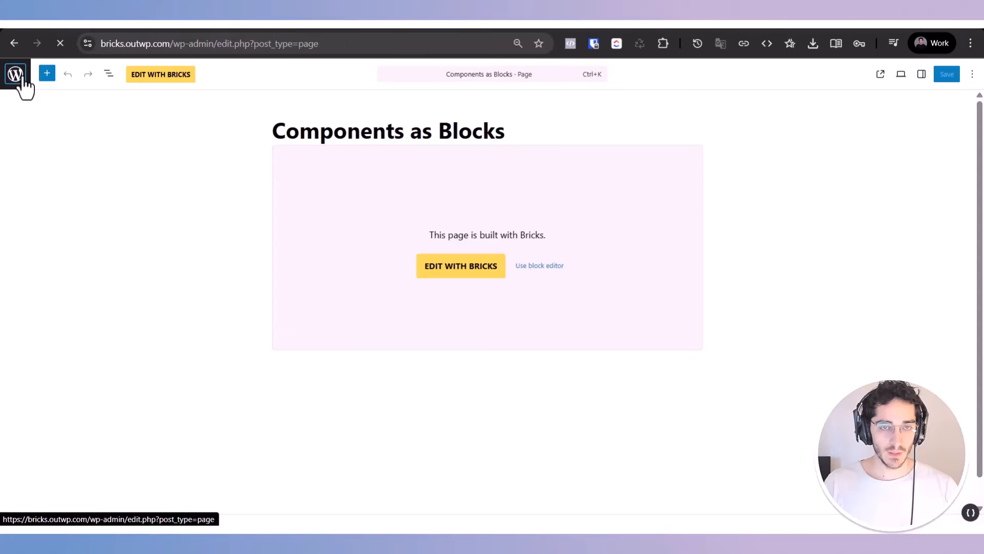
pyautogui.moveTo(57, 131)
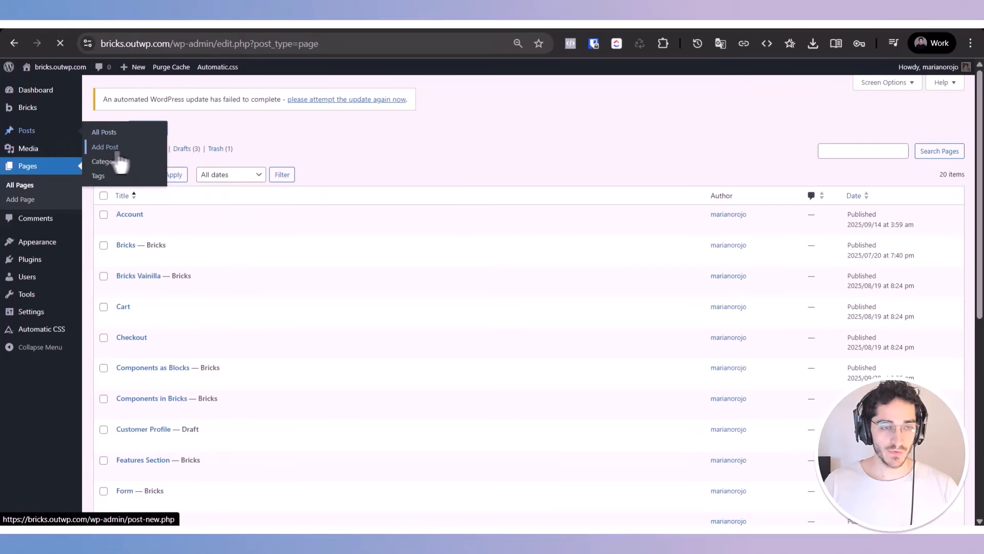
pyautogui.click(117, 151)
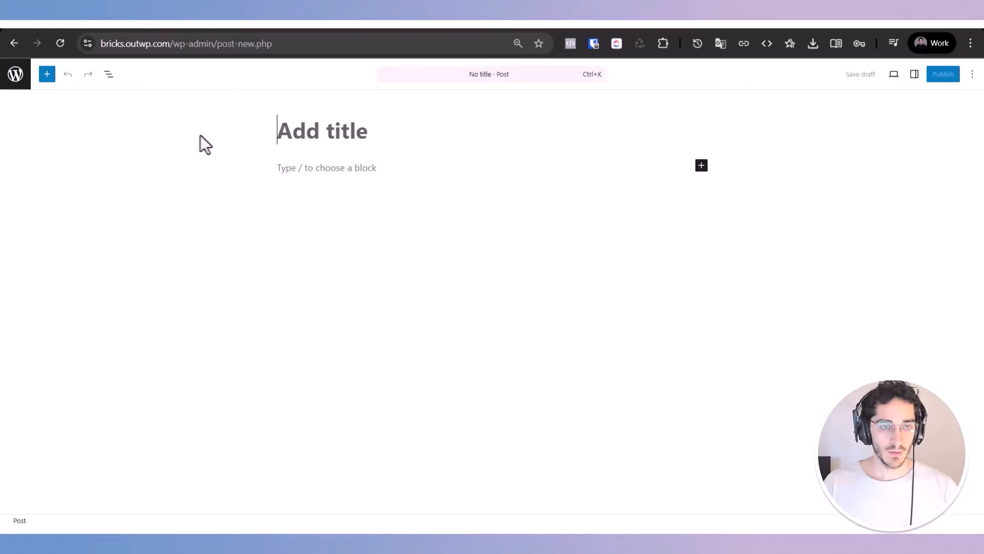
pyautogui.write('Helllo')
pyautogui.press('Return')
# Step: Find the Card block by searching for "card", insert it below the post title and publish the post
pyautogui.write('/')
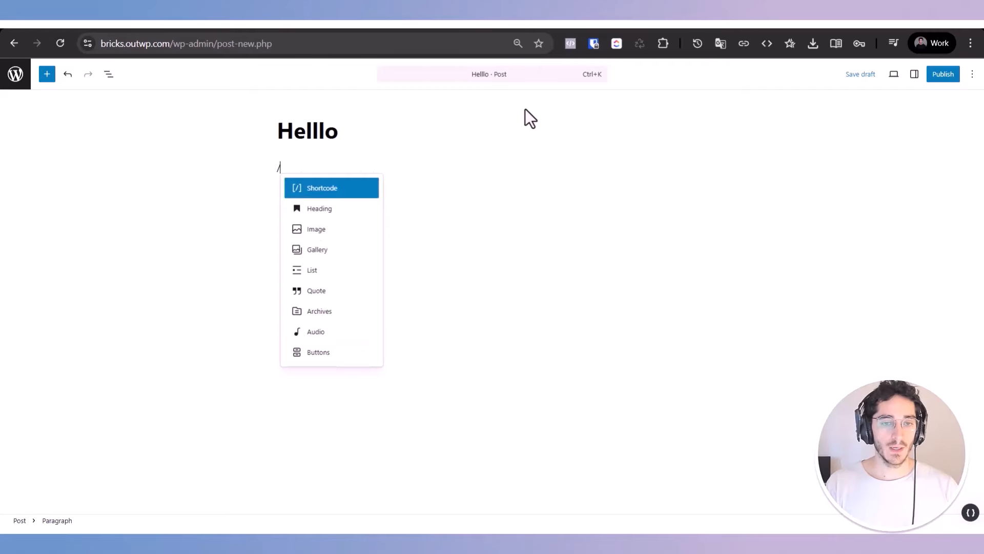
pyautogui.click(47, 74)
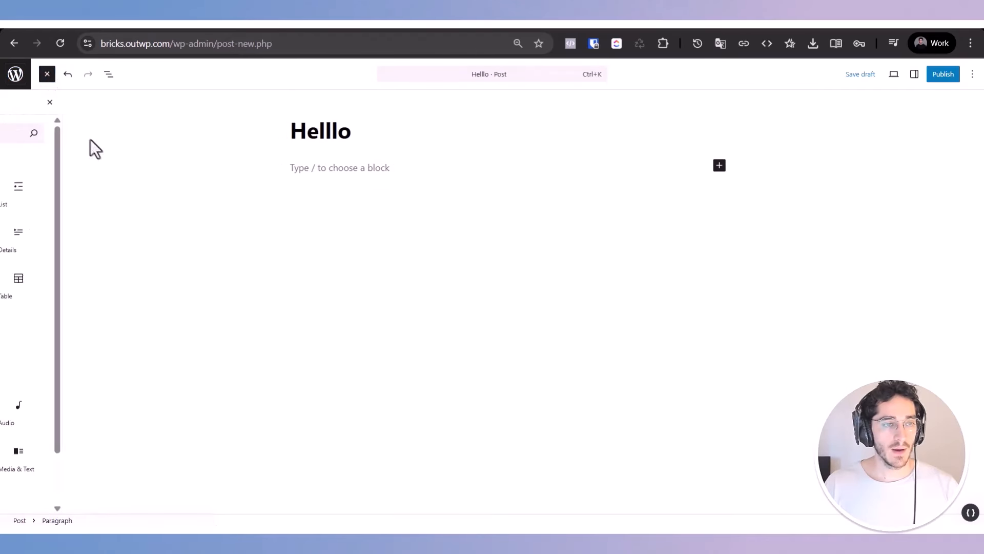
pyautogui.write('card')
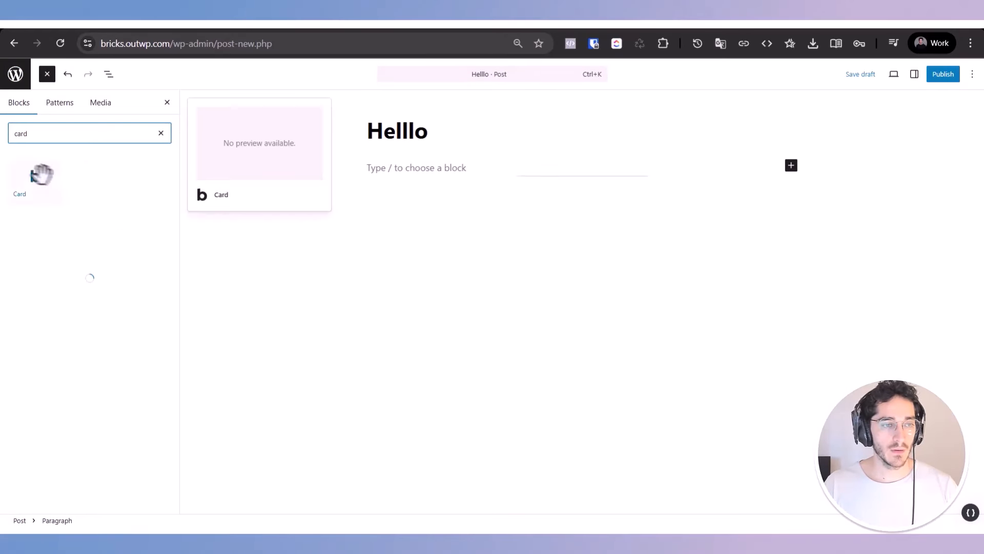
pyautogui.click(34, 177)
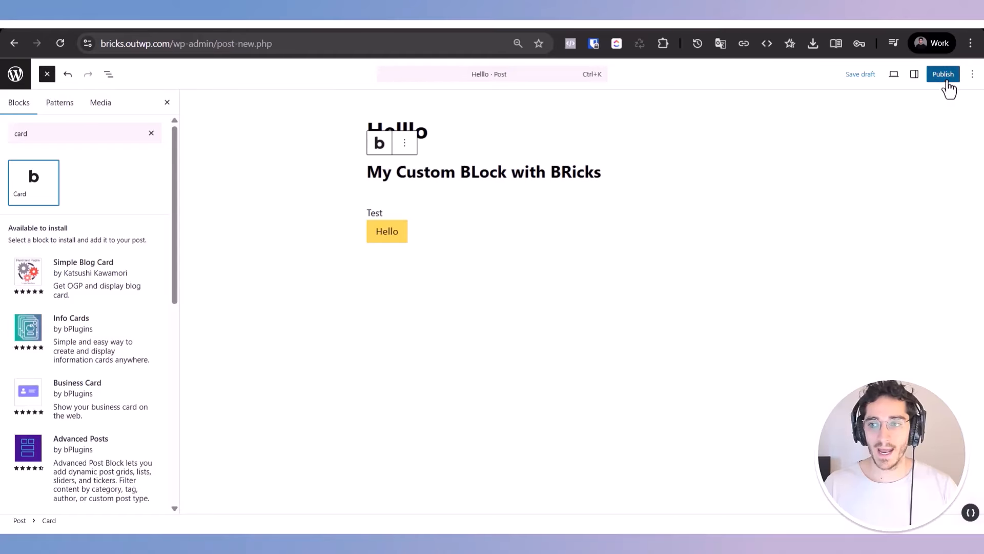
pyautogui.click(946, 76)
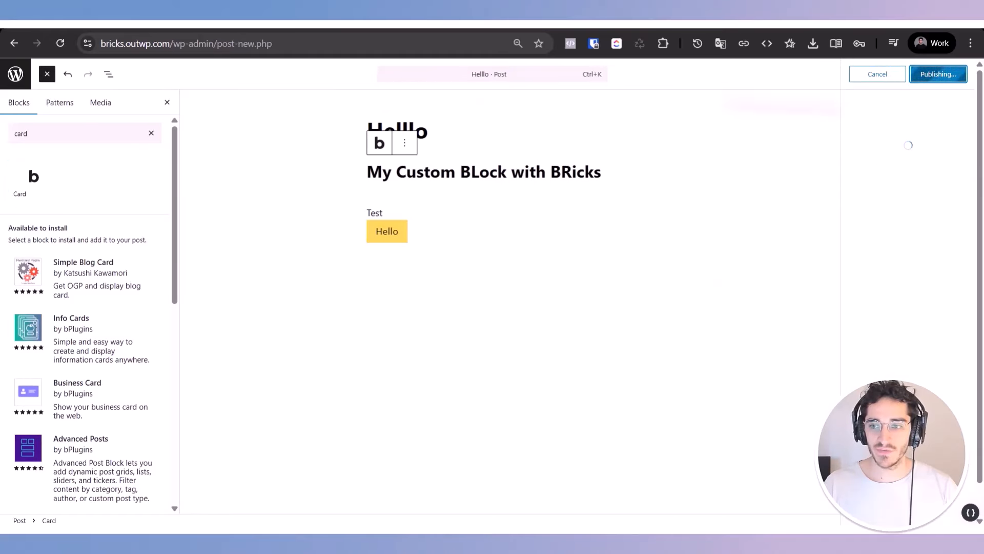
pyautogui.click(165, 103)
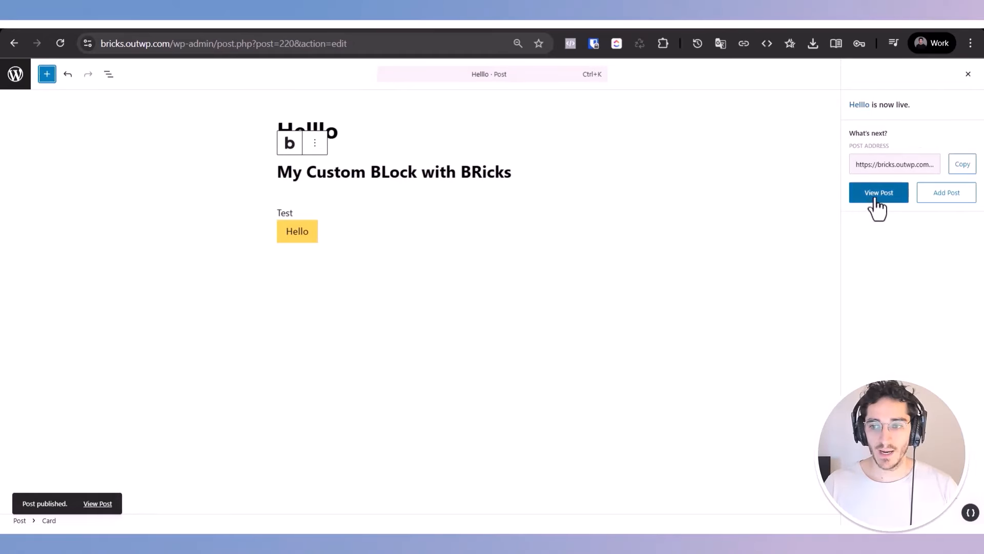
pyautogui.press('Return')
pyautogui.write('/')
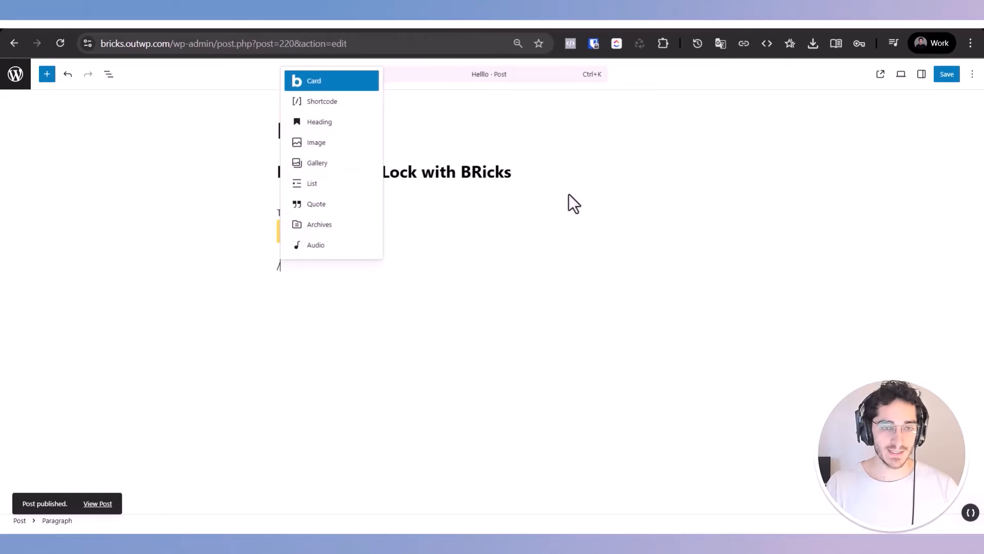
pyautogui.press('BackSpace')
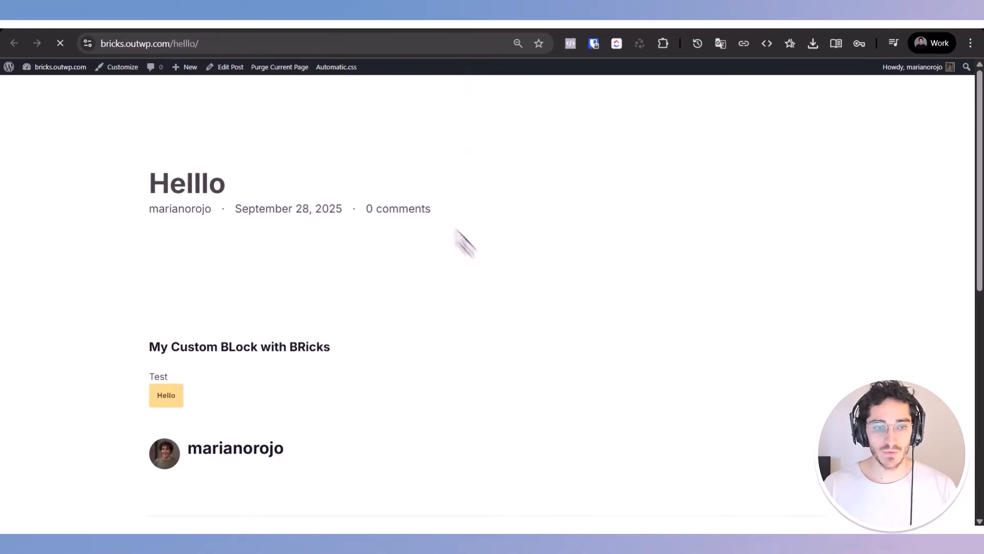
# Step: Check how the Card block is rendered on the published post's front end and return to the editor
pyautogui.scroll(-2, 302, 376)
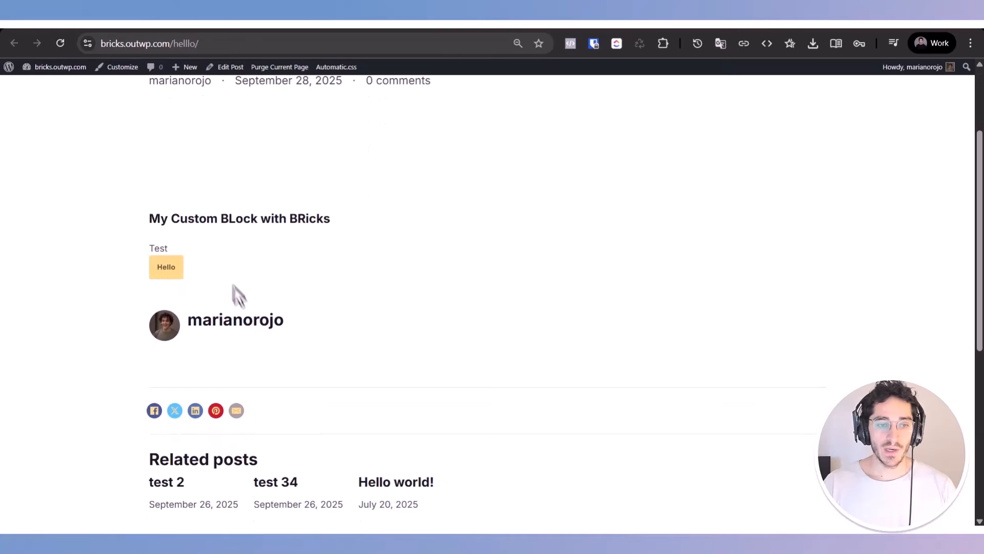
pyautogui.moveTo(150, 245); pyautogui.dragTo(124, 202)
pyautogui.click(126, 202)
pyautogui.click(285, 279)
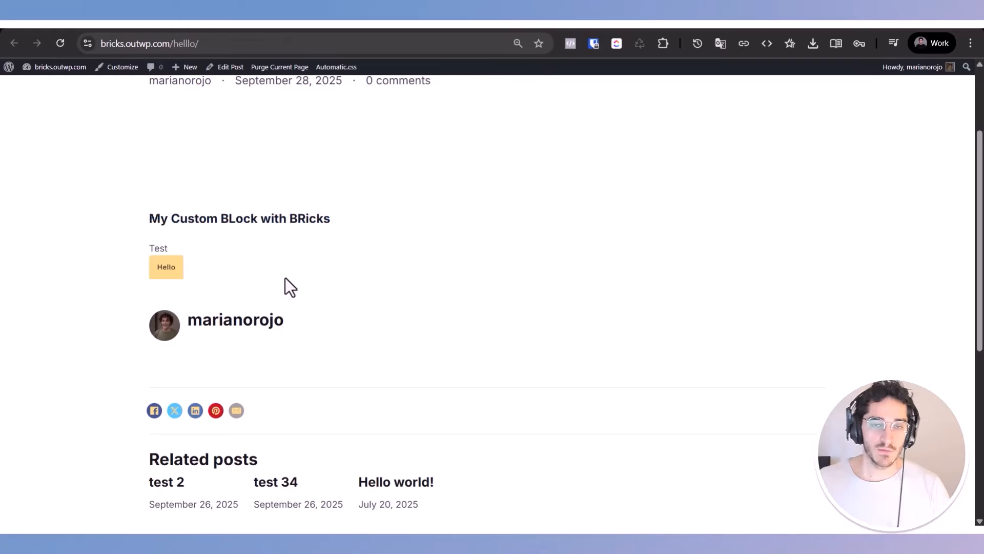
pyautogui.hotkey('ctrl', 'w')
# Step: Select the Card block in the post and examine its block settings
pyautogui.click(416, 211)
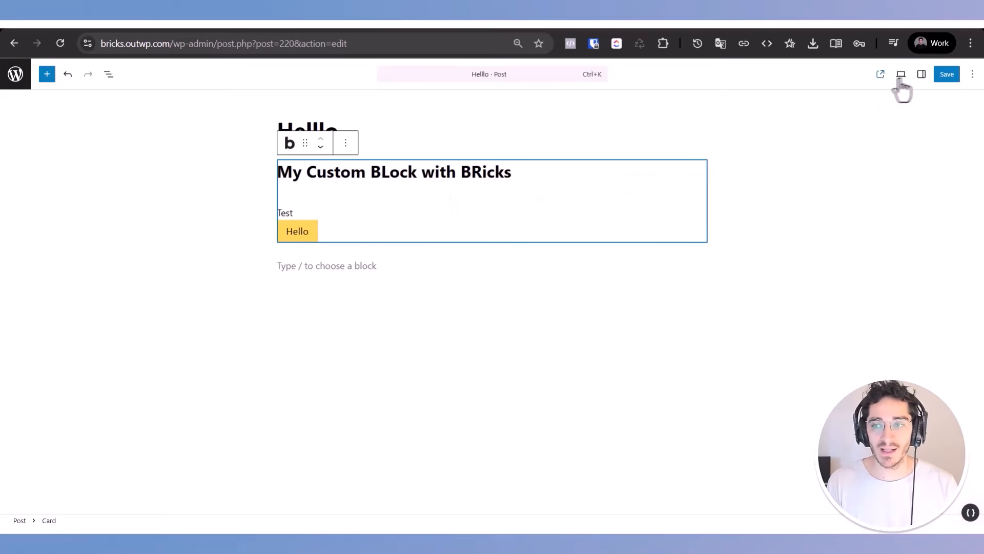
pyautogui.click(922, 74)
pyautogui.click(917, 171)
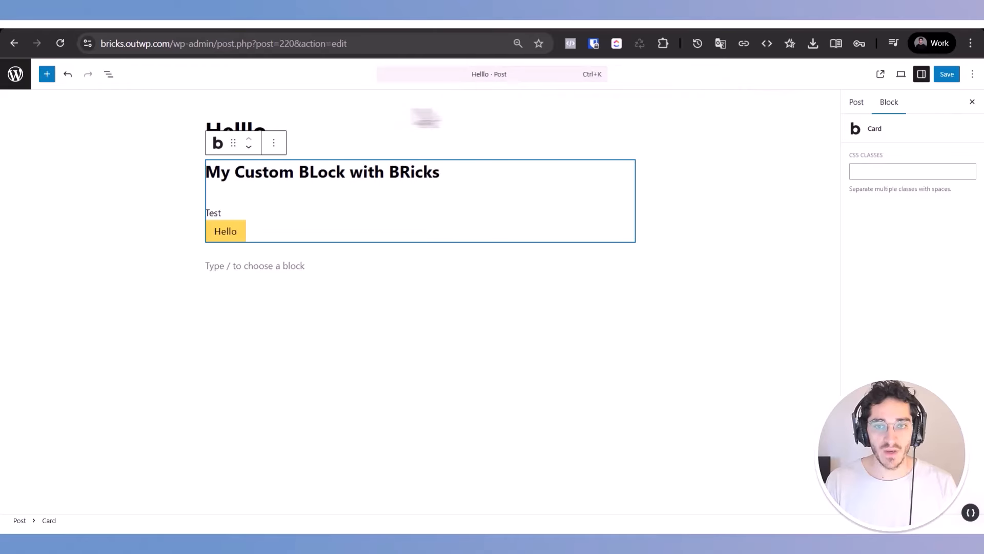
pyautogui.click(464, 24)
pyautogui.click(318, 23)
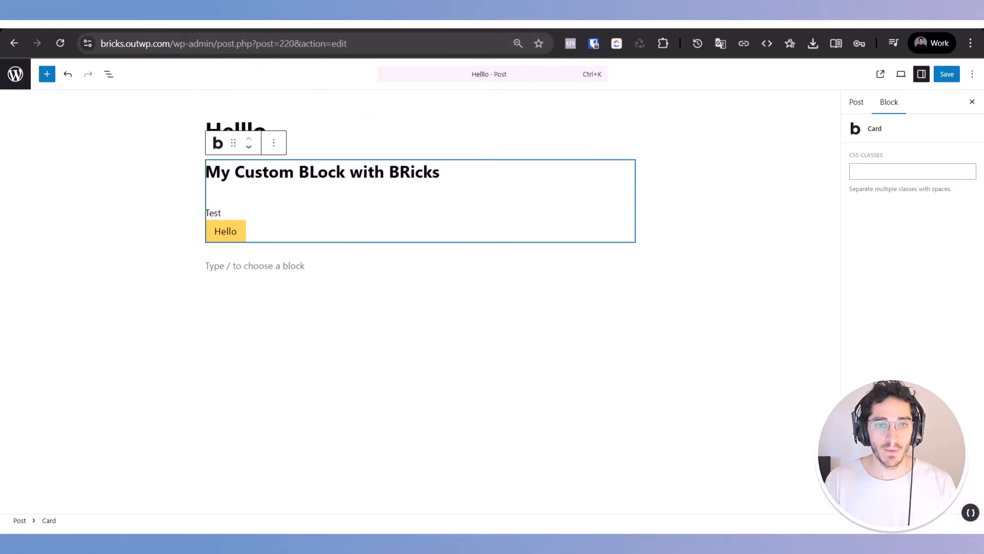
# Step: Leave the post editor and open the Components as Blocks page from the pages list in the Bricks builder
pyautogui.click(12, 82)
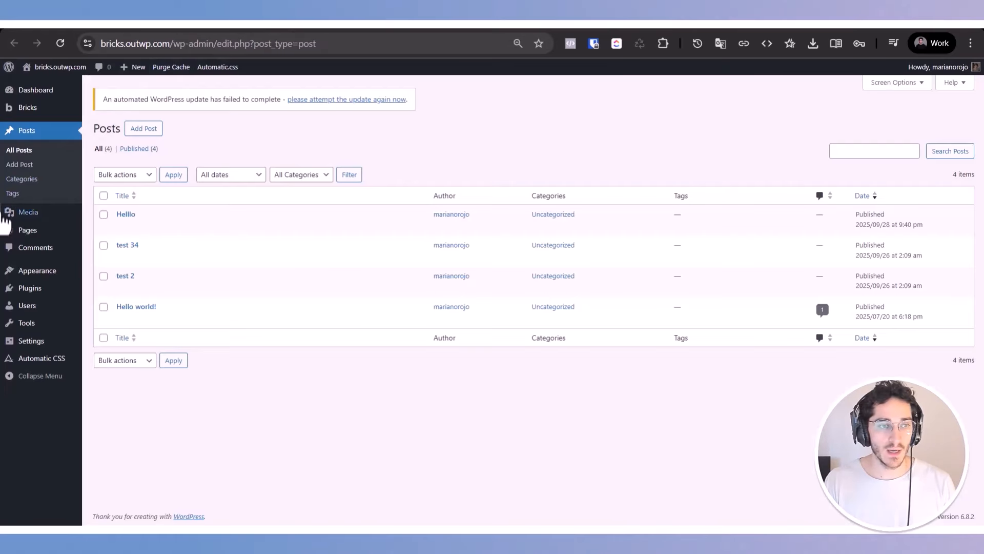
pyautogui.click(26, 230)
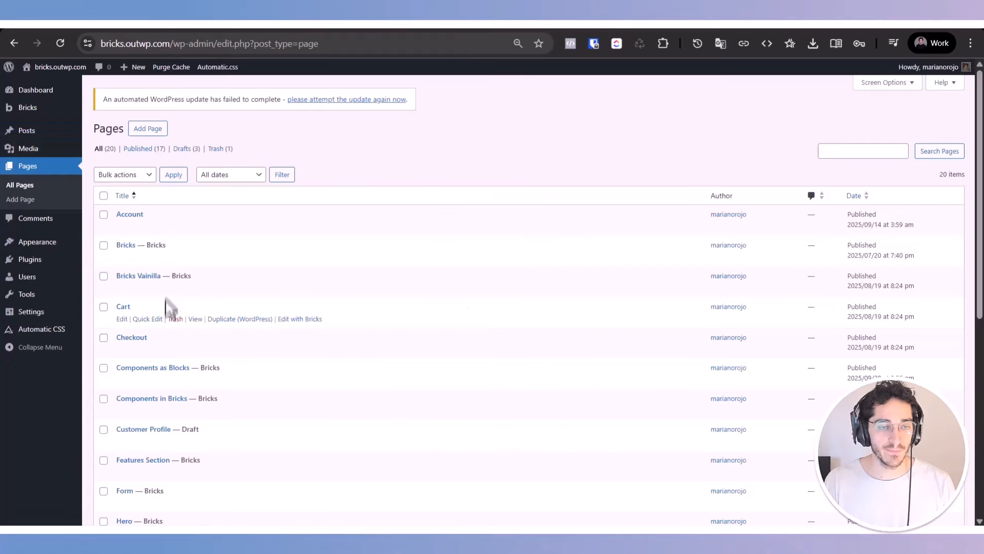
pyautogui.click(286, 228)
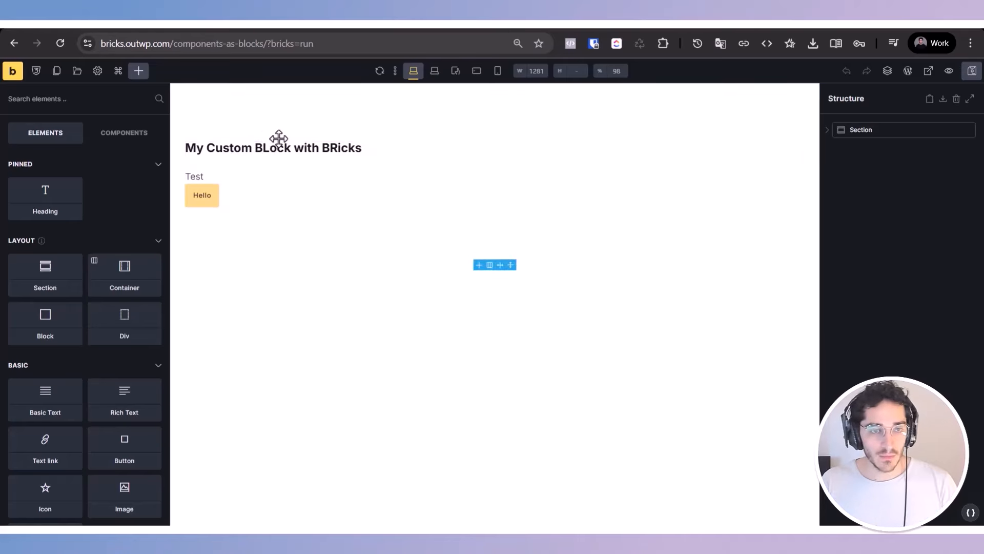
# Step: Open the Card component on the page for editing and select its heading element
pyautogui.click(278, 142)
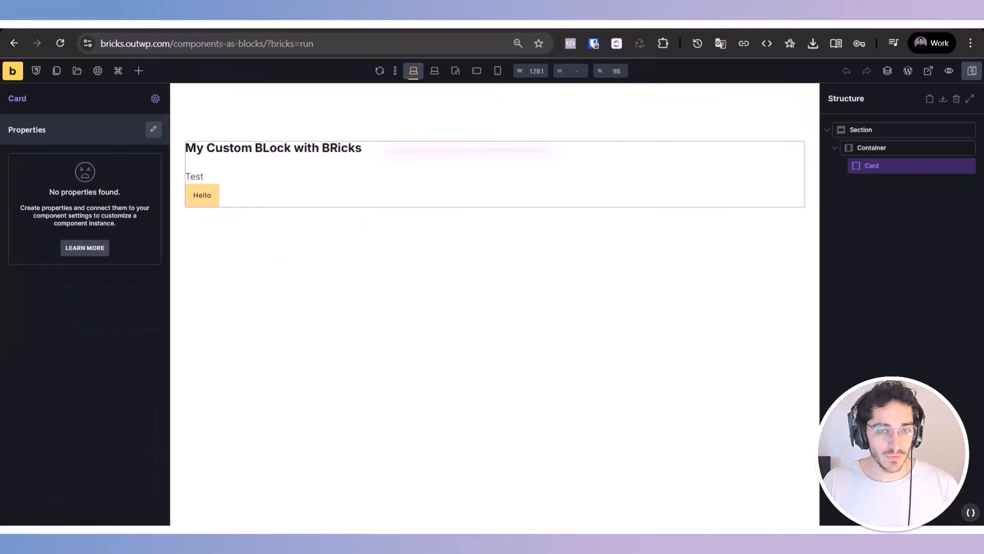
pyautogui.click(156, 99)
pyautogui.click(241, 149)
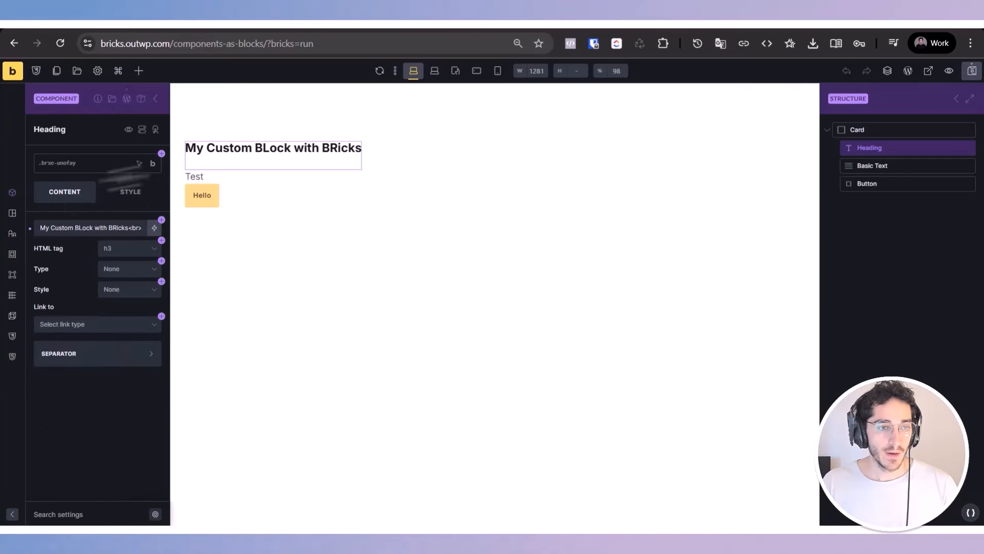
# Step: Create a text property named "Heading Cad" and connect it to the heading's text
pyautogui.click(161, 220)
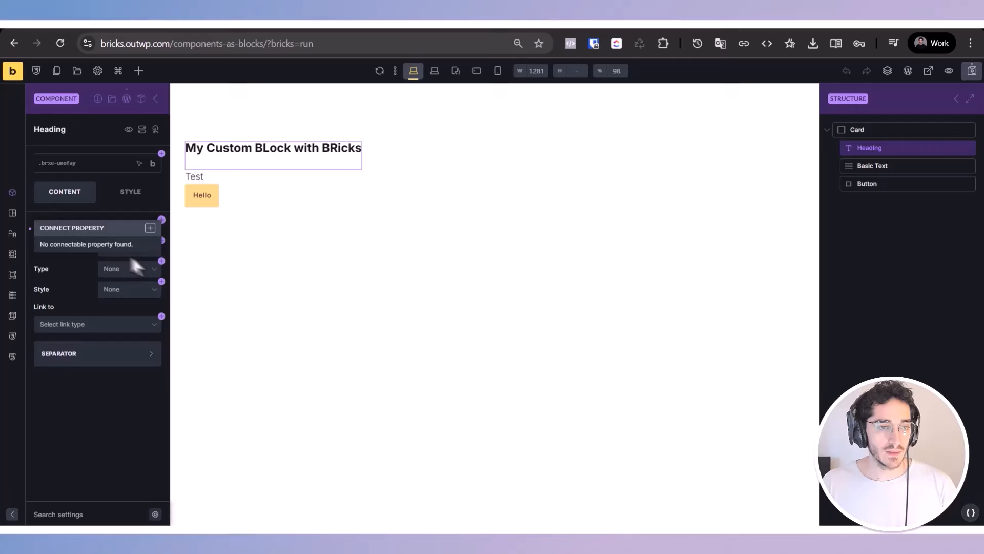
pyautogui.click(150, 227)
pyautogui.hotkey('ctrl', 'a')
pyautogui.write('Heading ')
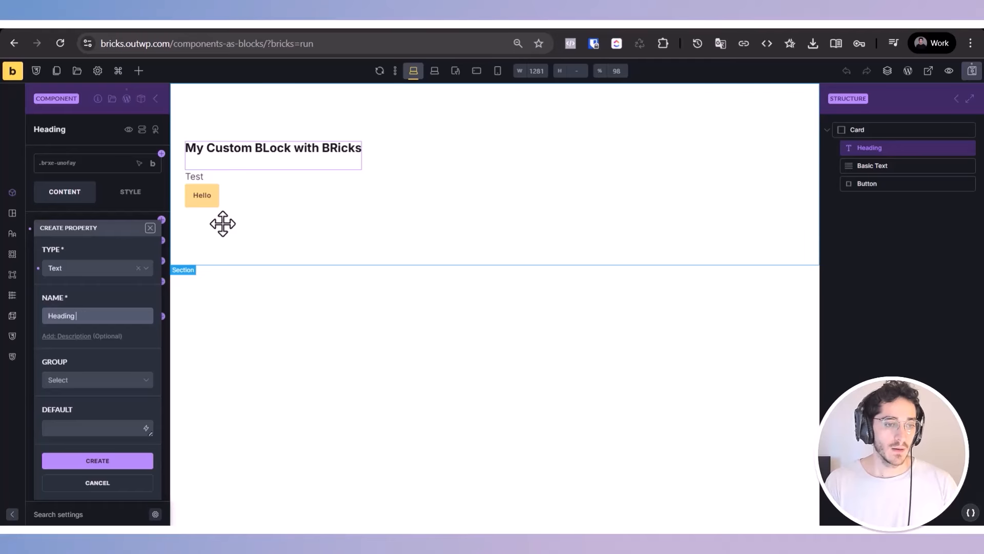
pyautogui.write('Cad')
pyautogui.click(103, 460)
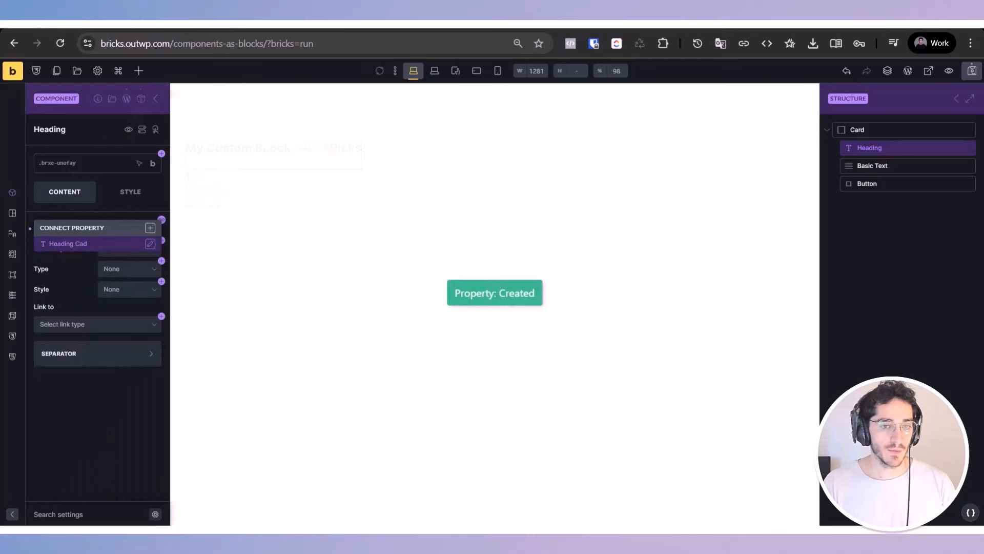
pyautogui.click(131, 245)
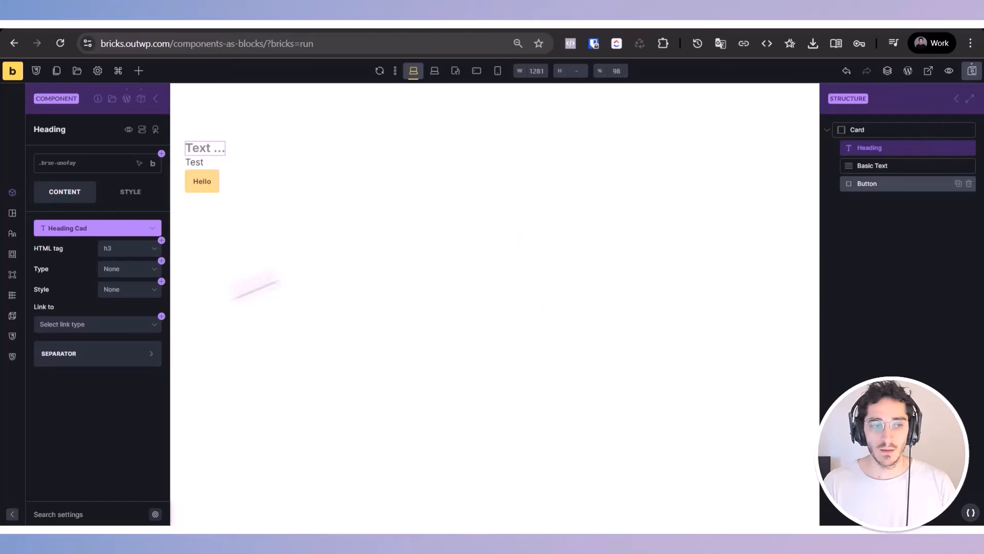
pyautogui.click(61, 229)
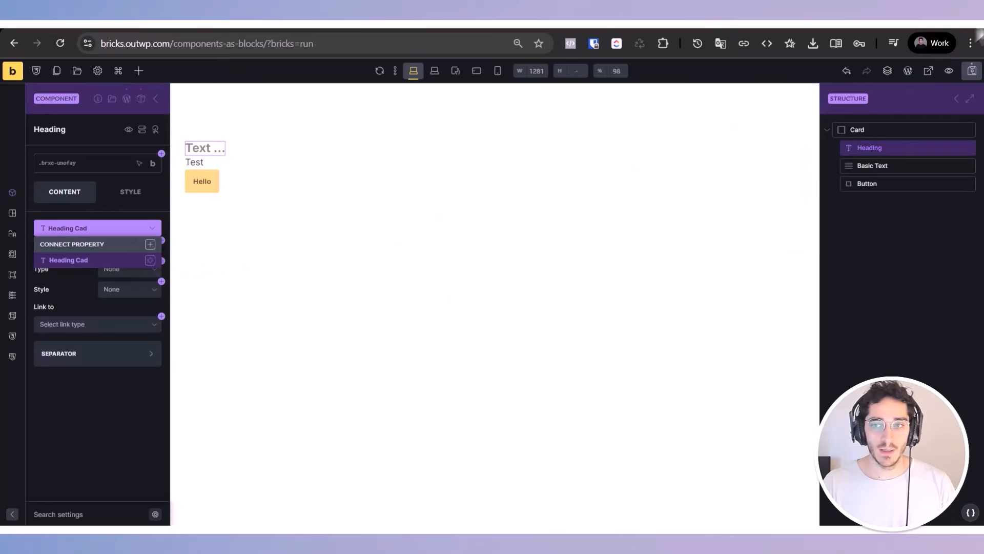
# Step: Save the component, reload the Helllo post in the block editor and select its Card block
pyautogui.click(972, 74)
pyautogui.click(404, 26)
pyautogui.hotkey('ctrl', 'r')
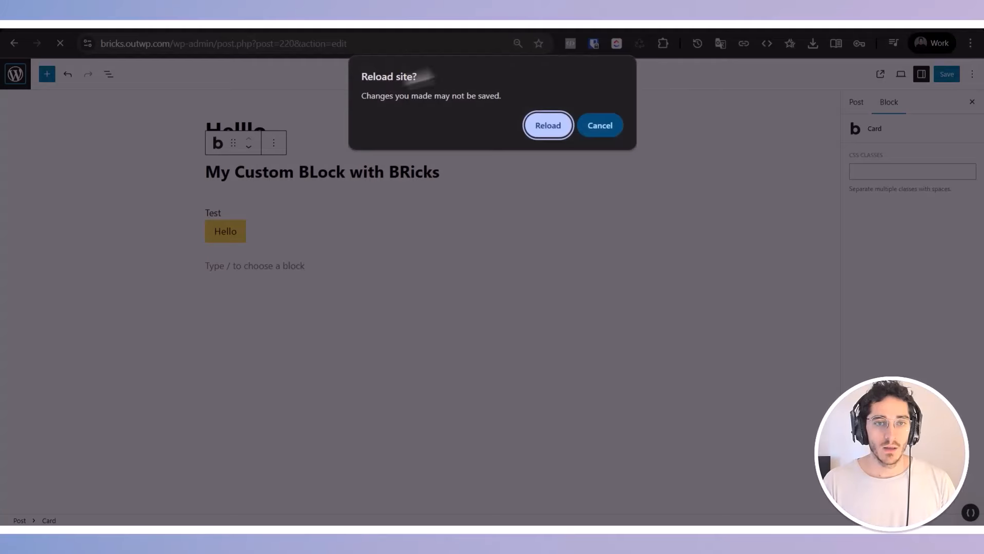
pyautogui.click(549, 125)
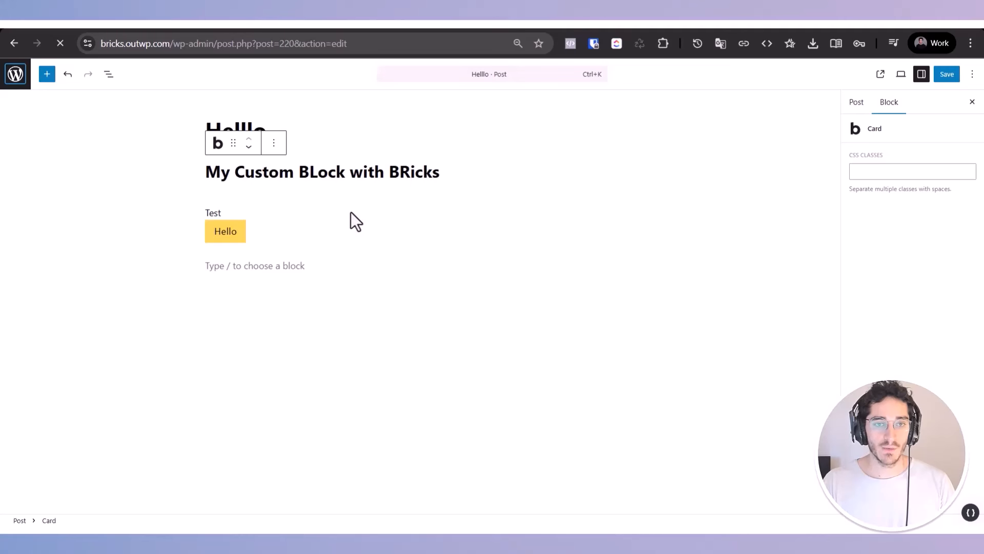
pyautogui.click(391, 232)
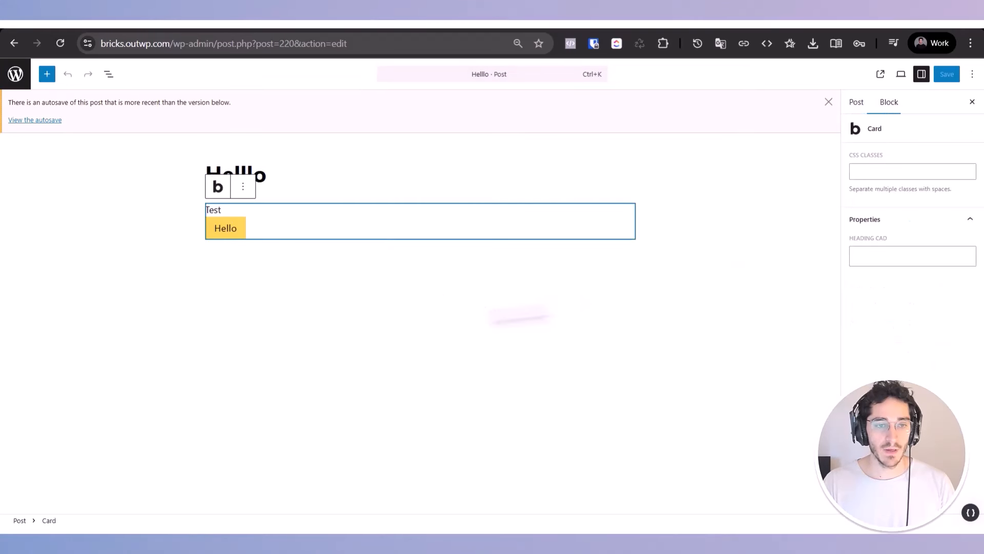
# Step: Set the Card block's Heading Cad property to "Hello!!!!" and save the post
pyautogui.click(868, 258)
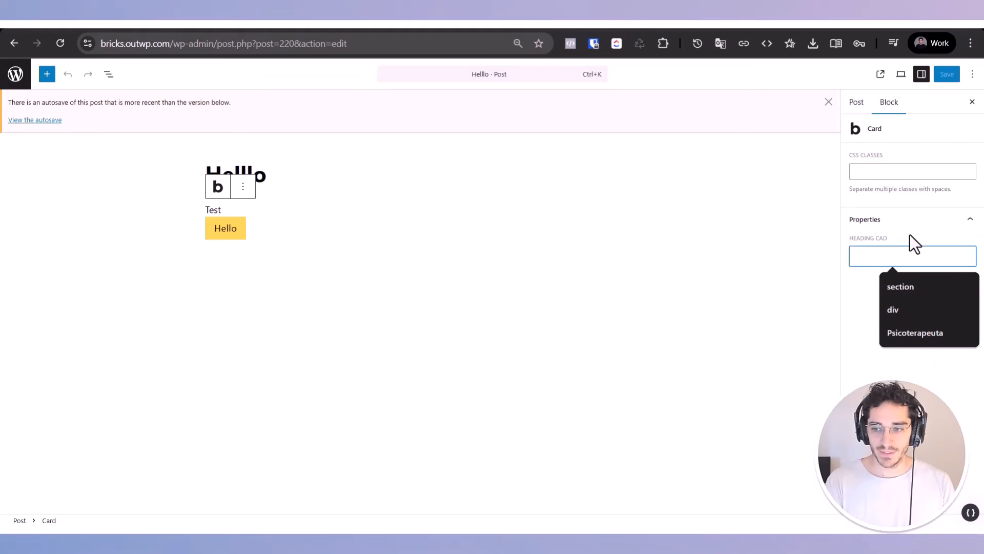
pyautogui.write('Hello!!!!')
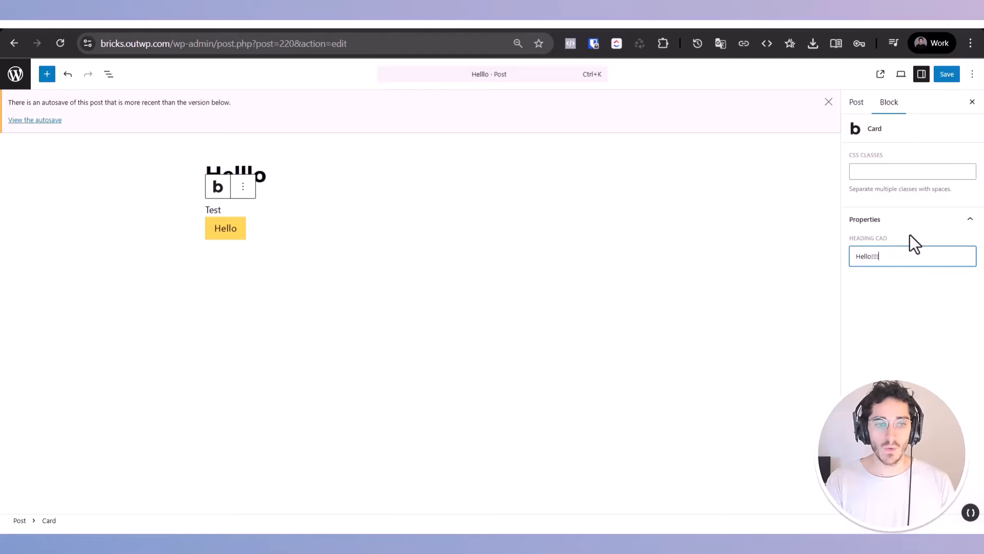
pyautogui.click(947, 76)
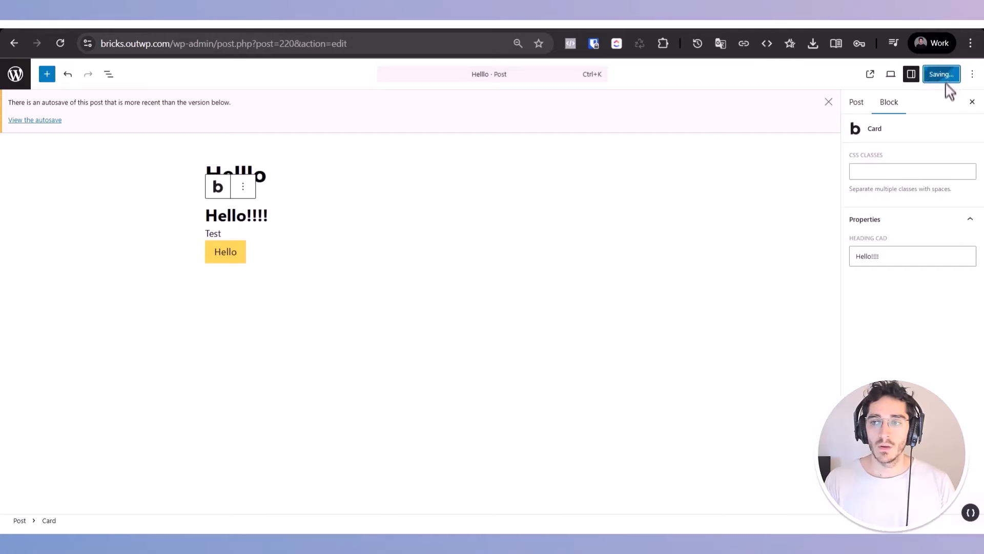
# Step: Check the Card's heading on the published post's front end
pyautogui.click(880, 76)
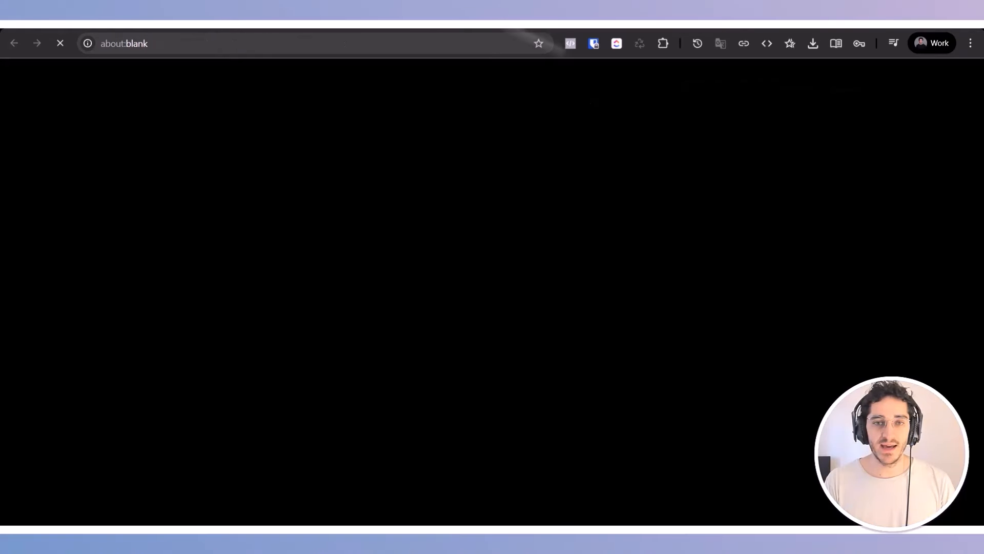
pyautogui.moveTo(131, 350); pyautogui.dragTo(197, 349)
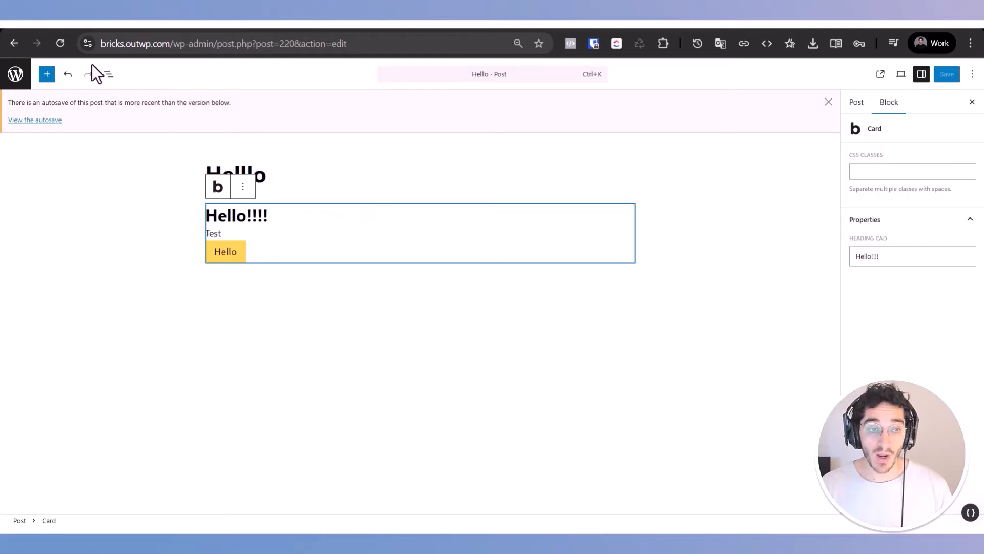
# Step: Examine the post's block structure in List View and look through the block inserter
pyautogui.click(109, 75)
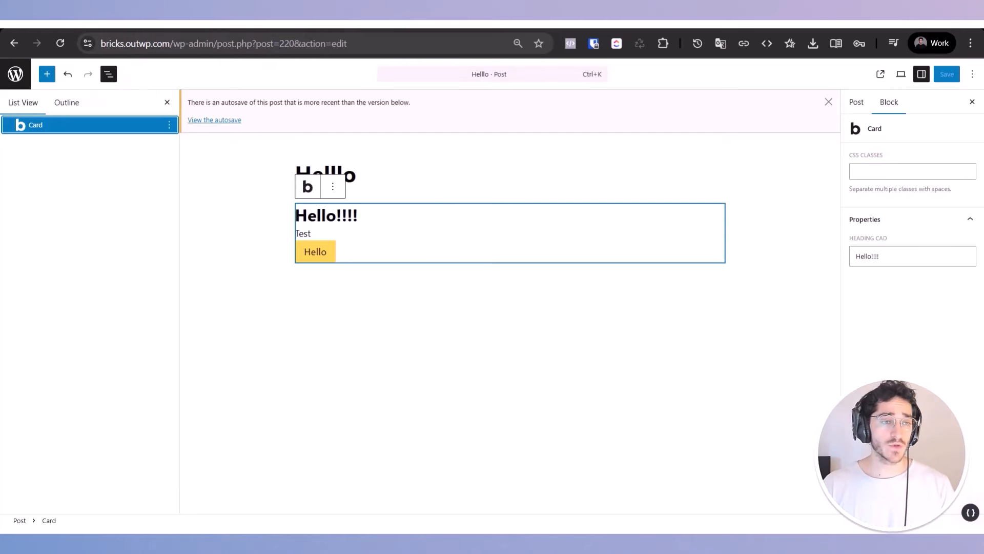
pyautogui.click(109, 75)
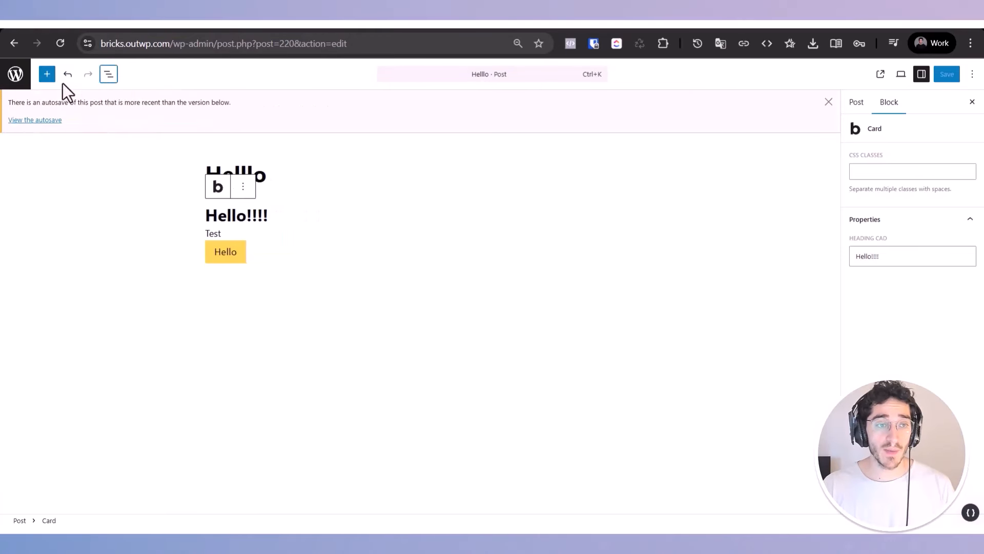
pyautogui.click(47, 74)
pyautogui.scroll(-1, 114, 348)
pyautogui.scroll(1, 114, 349)
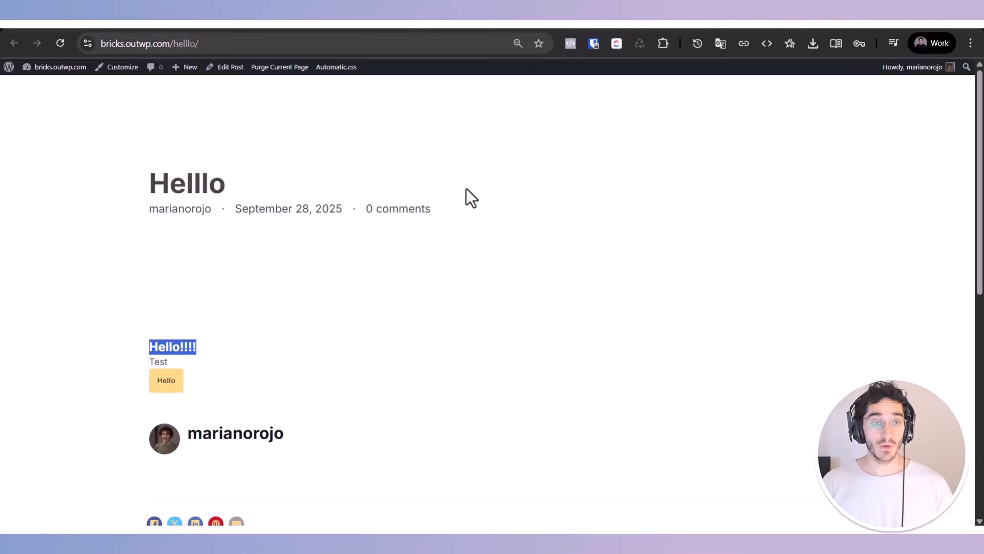
# Step: Review the "Bricks components as blocks" section of the Bricks 2.1 beta changelog
pyautogui.click(554, 310)
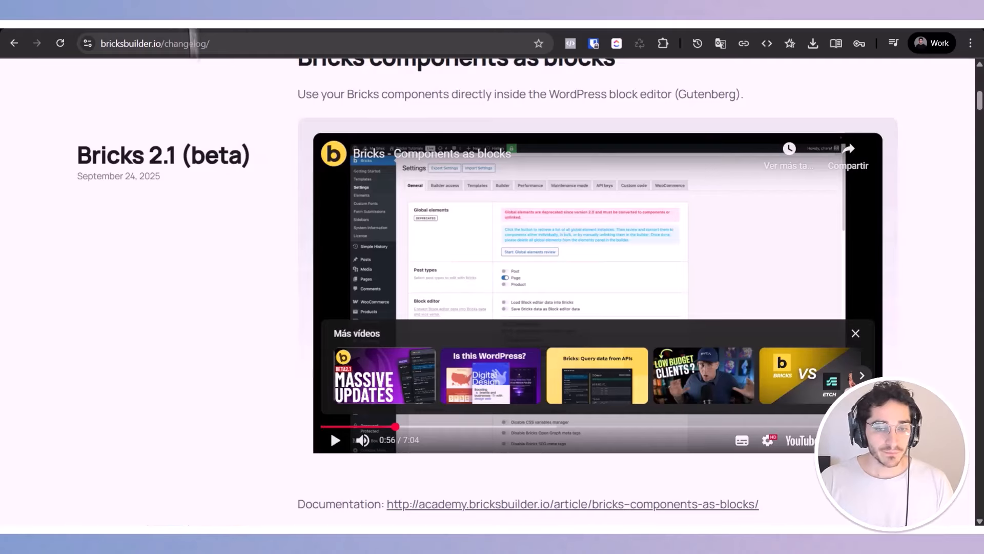
pyautogui.scroll(-5, 291, 379)
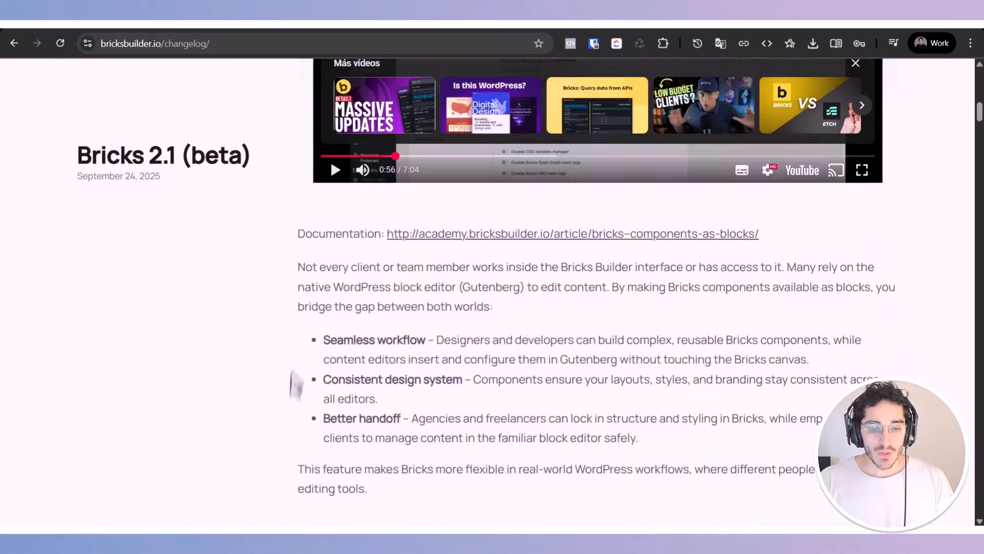
pyautogui.scroll(-1, 297, 386)
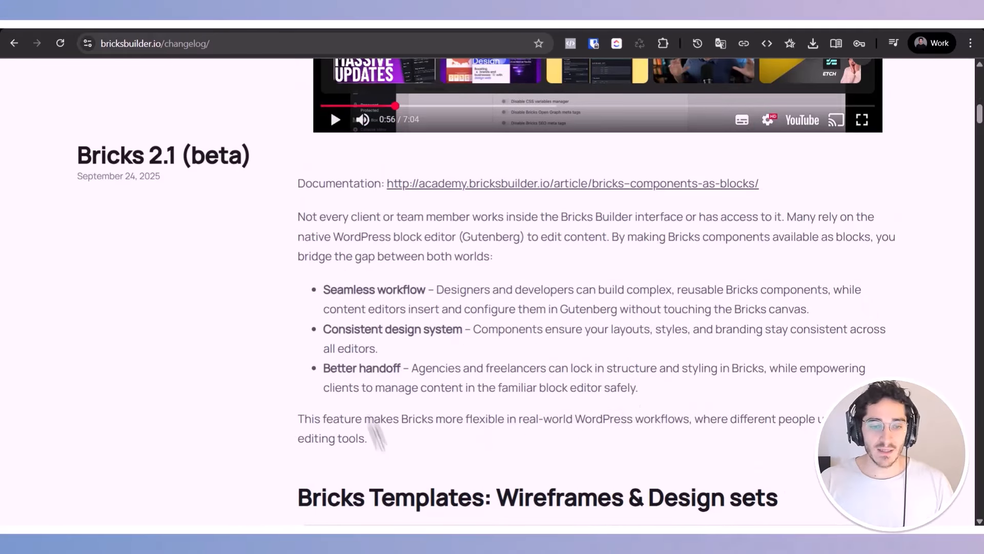
pyautogui.moveTo(379, 440); pyautogui.dragTo(341, 392)
pyautogui.scroll(12, 341, 391)
pyautogui.click(309, 319)
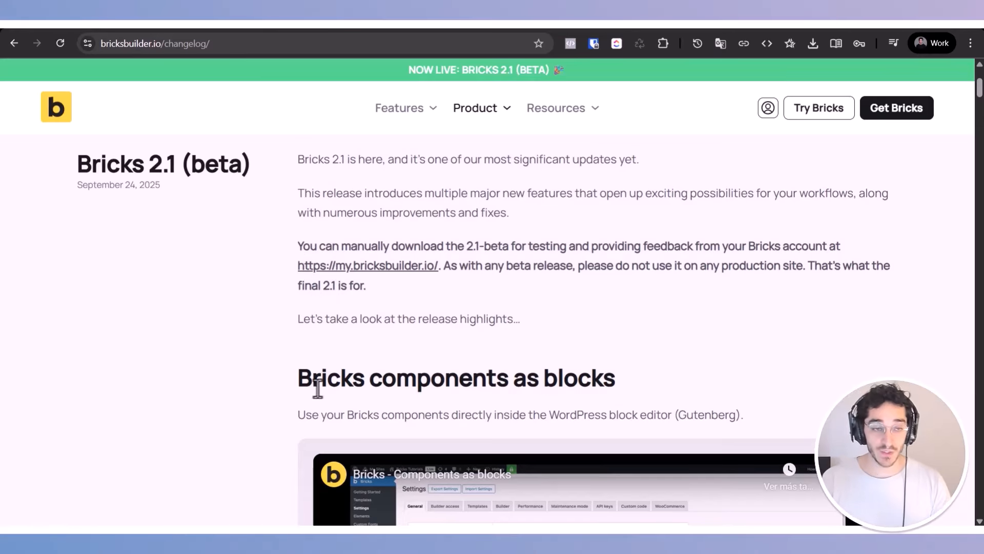
pyautogui.scroll(-16, 318, 389)
pyautogui.scroll(-9, 232, 345)
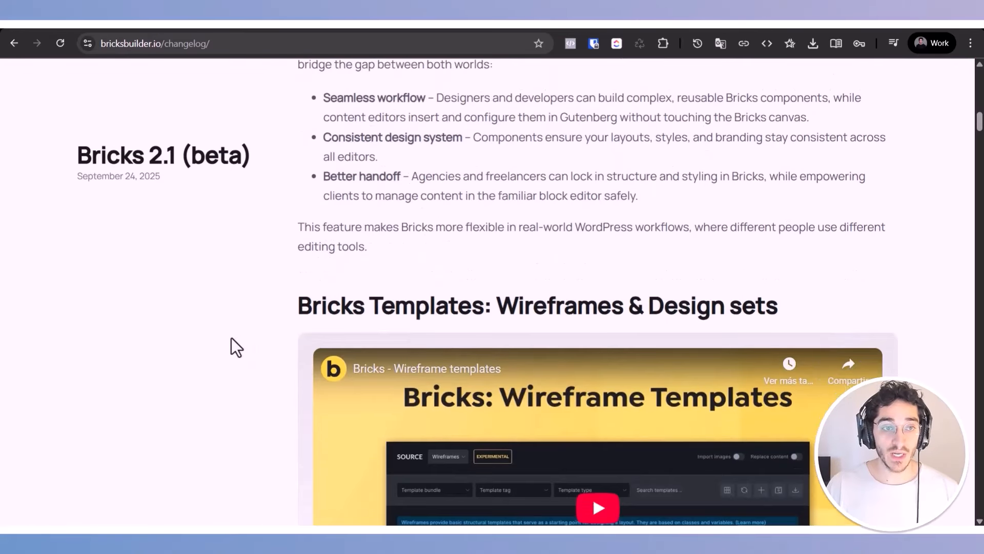
pyautogui.scroll(2, 280, 446)
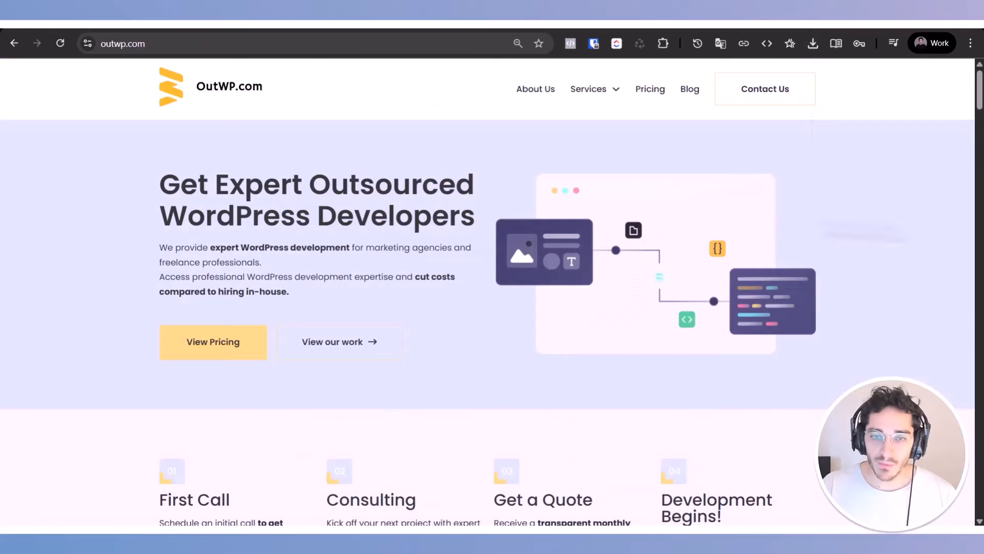
pyautogui.doubleClick(212, 209)
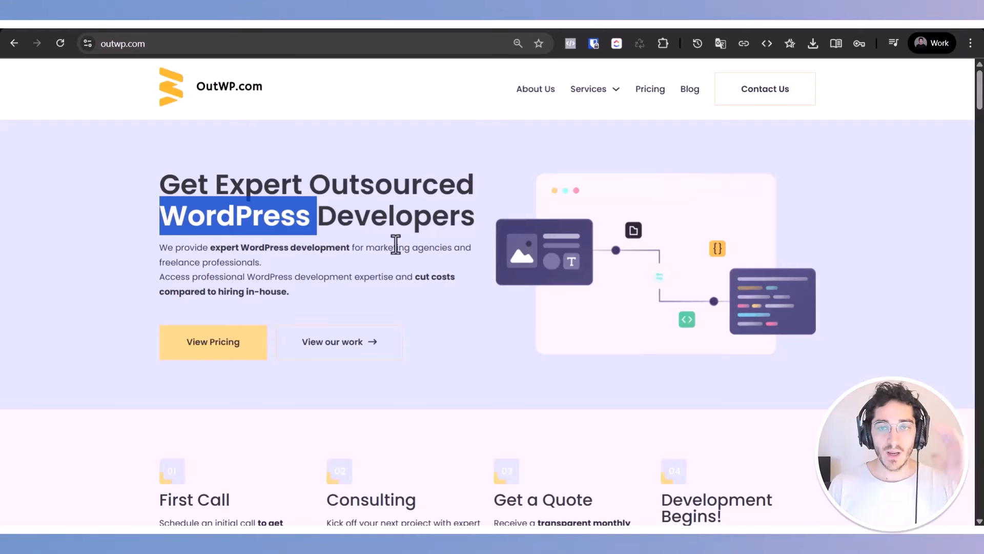
pyautogui.click(412, 252)
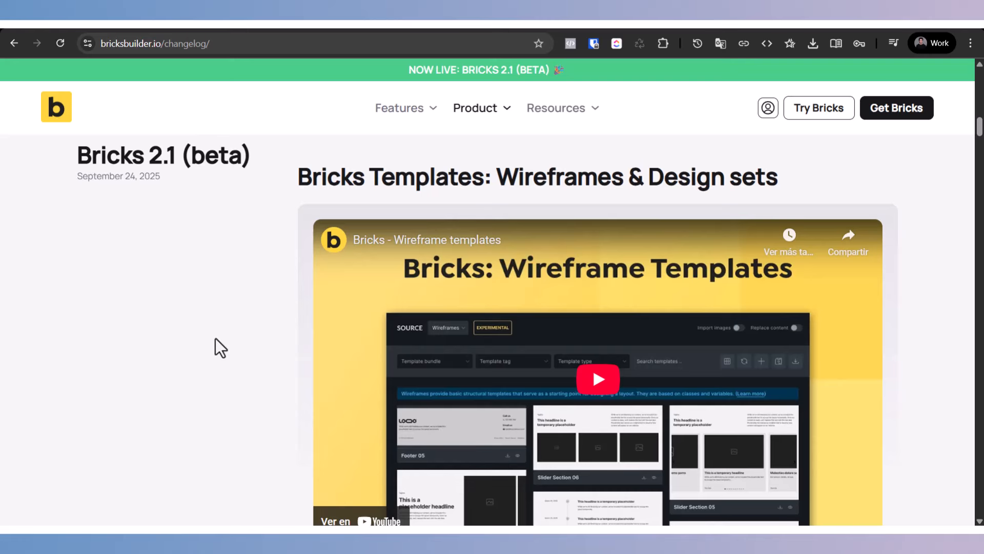
# Step: Review the changelog's "Bricks Templates: Wireframes & Design sets" section
pyautogui.scroll(1, 225, 353)
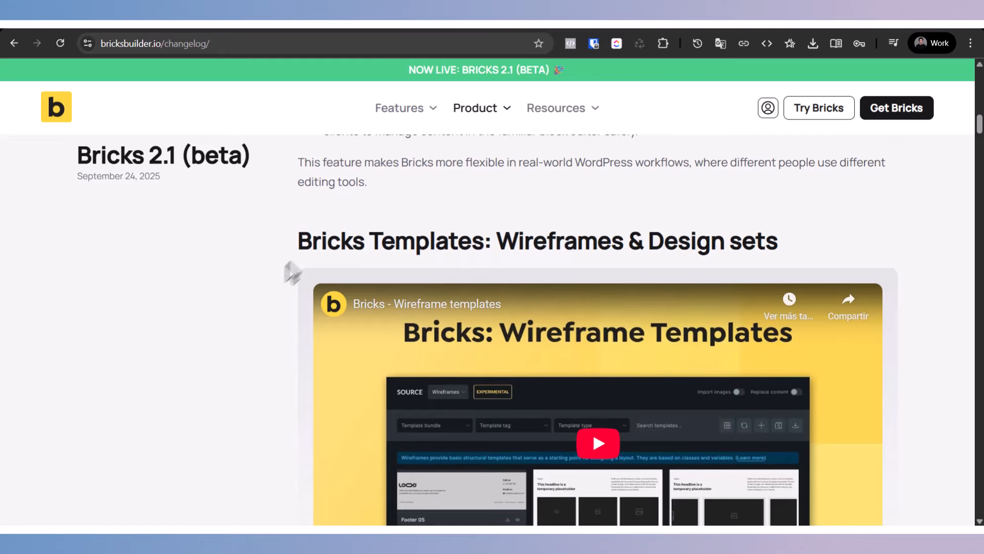
pyautogui.doubleClick(306, 250)
pyautogui.click(306, 250)
pyautogui.moveTo(501, 244); pyautogui.dragTo(779, 252)
pyautogui.scroll(-6, 205, 294)
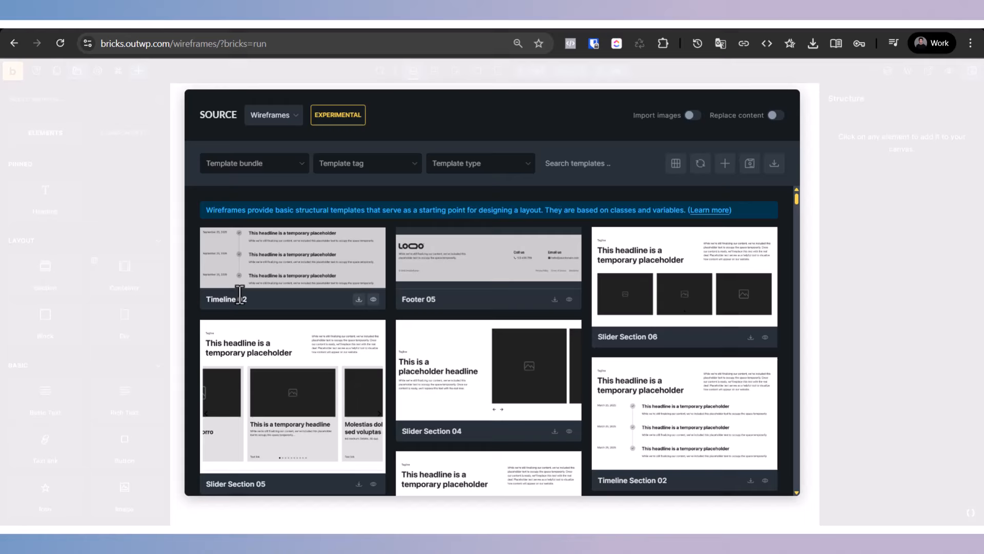
# Step: Browse the Wireframes template source on the Wireframes page and insert the Timeline 02 template
pyautogui.scroll(-15, 240, 294)
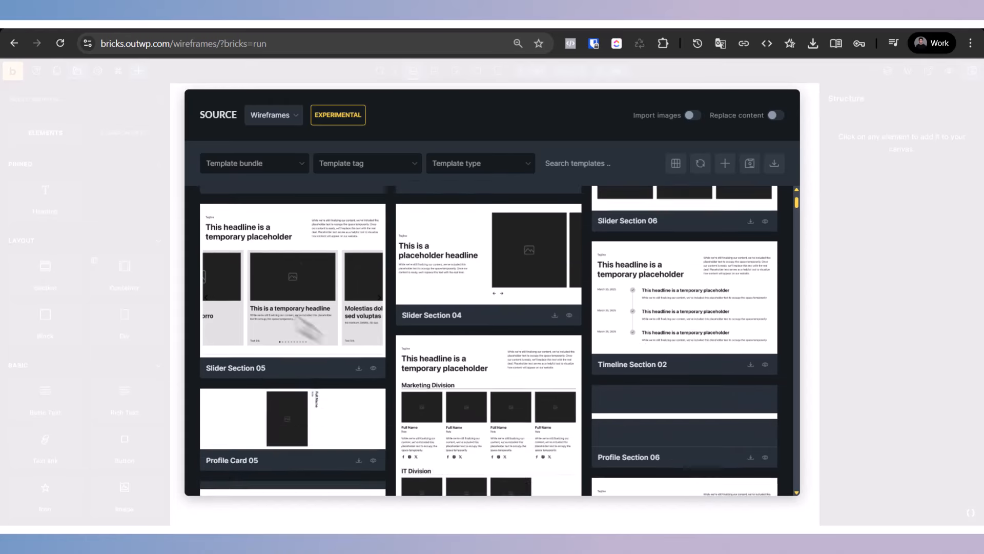
pyautogui.scroll(-20, 323, 341)
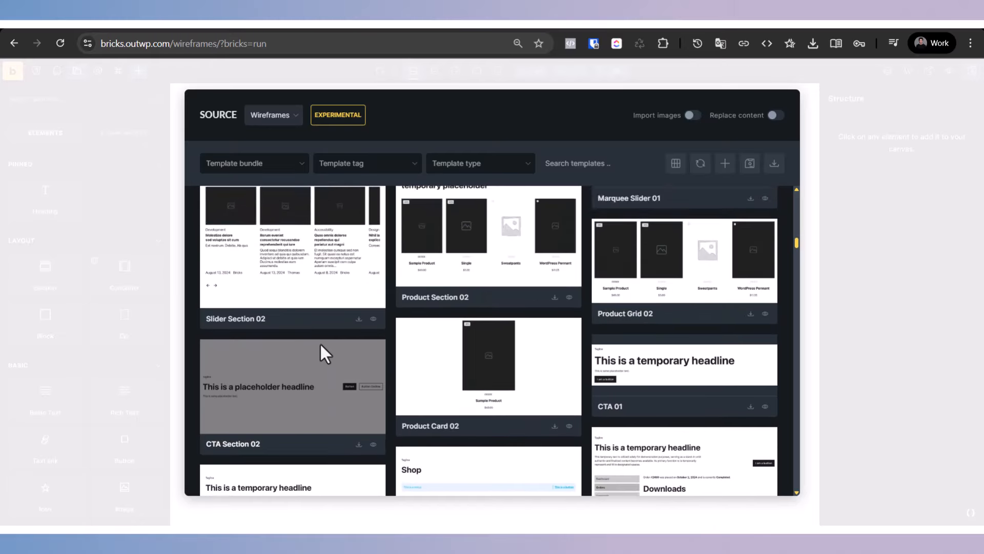
pyautogui.scroll(15, 338, 355)
pyautogui.scroll(15, 361, 374)
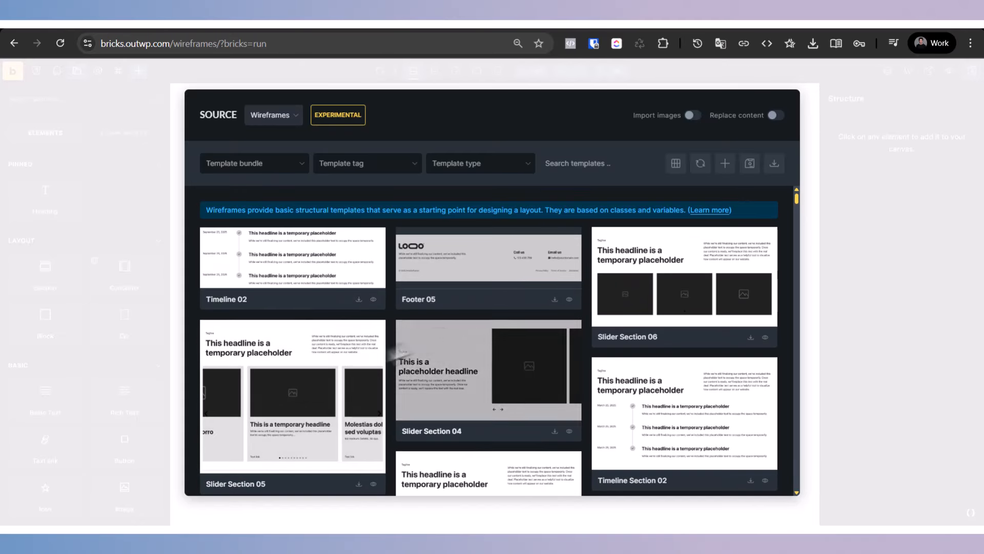
pyautogui.click(358, 299)
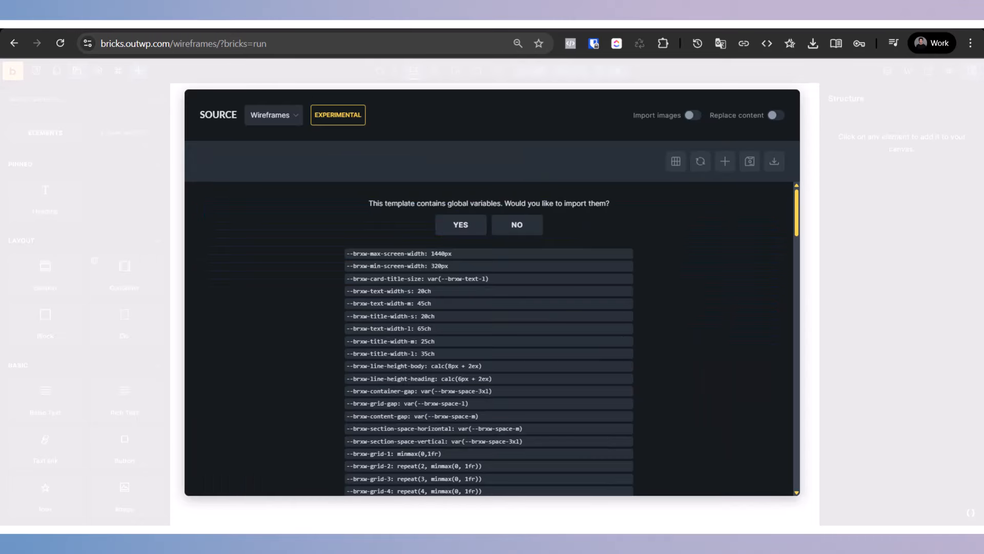
# Step: Review the template's global variables and agree to import them
pyautogui.scroll(-10, 384, 323)
pyautogui.scroll(10, 390, 328)
pyautogui.doubleClick(404, 204)
pyautogui.tripleClick(404, 203)
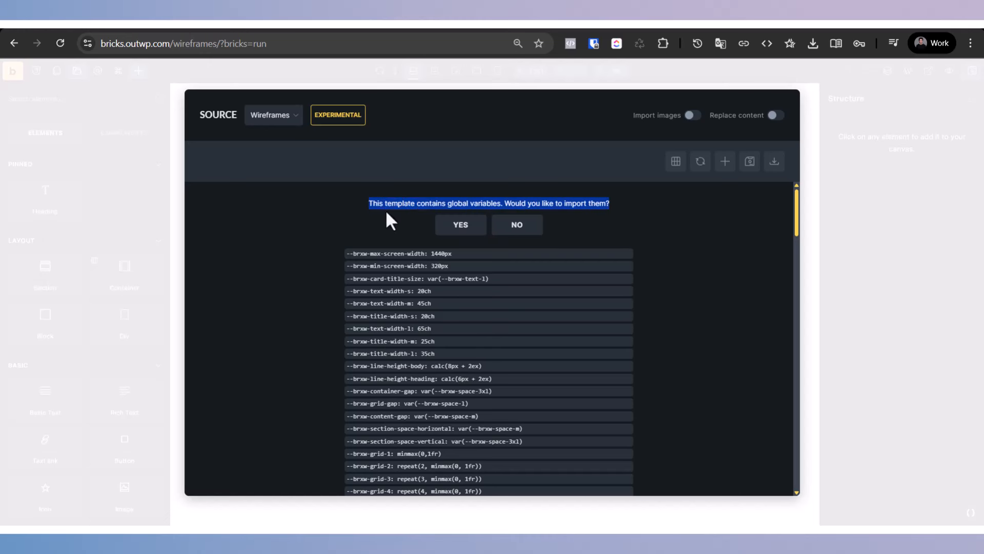
pyautogui.doubleClick(402, 209)
pyautogui.tripleClick(404, 207)
pyautogui.click(476, 233)
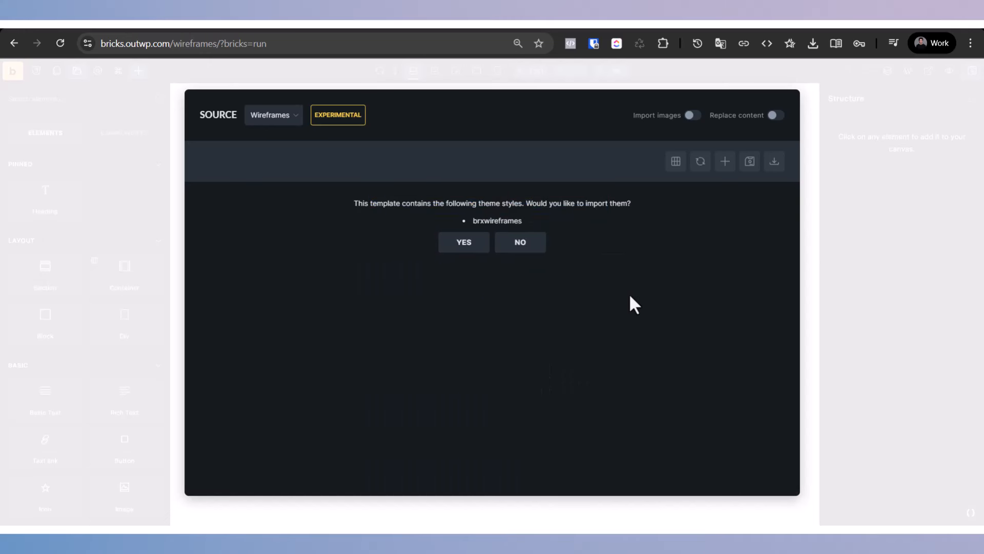
# Step: Agree to import the template's brxwireframes theme styles and the Bricks Wireframes color palette
pyautogui.tripleClick(423, 204)
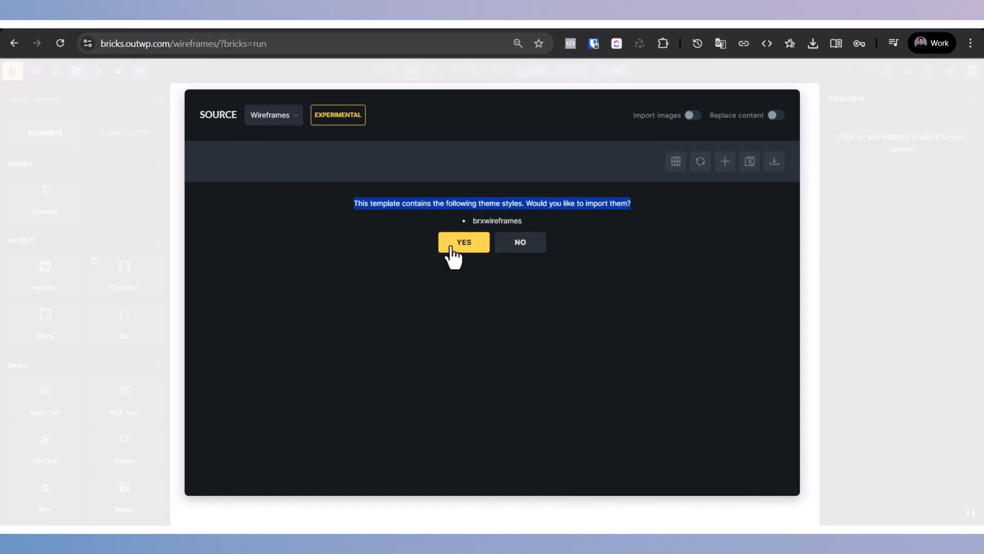
pyautogui.tripleClick(548, 204)
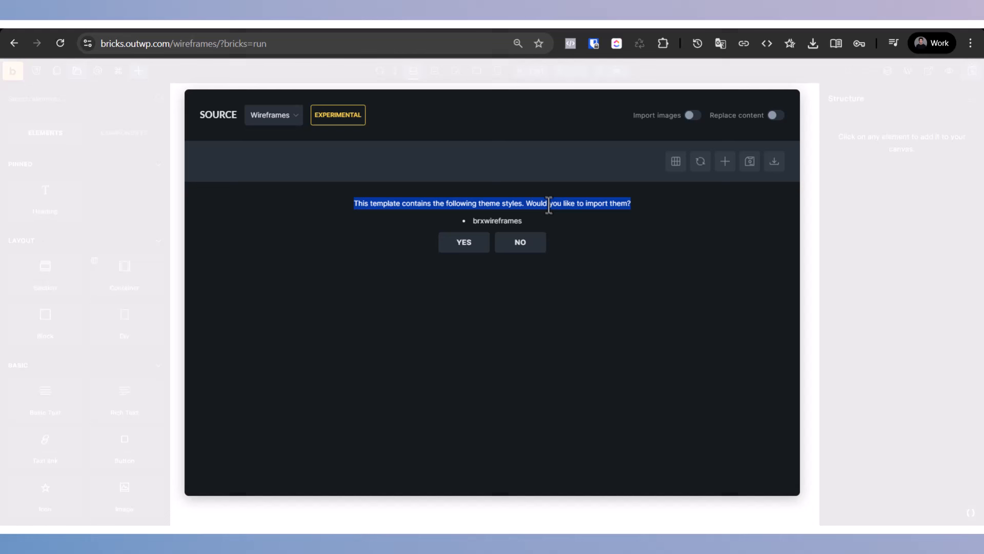
pyautogui.click(464, 245)
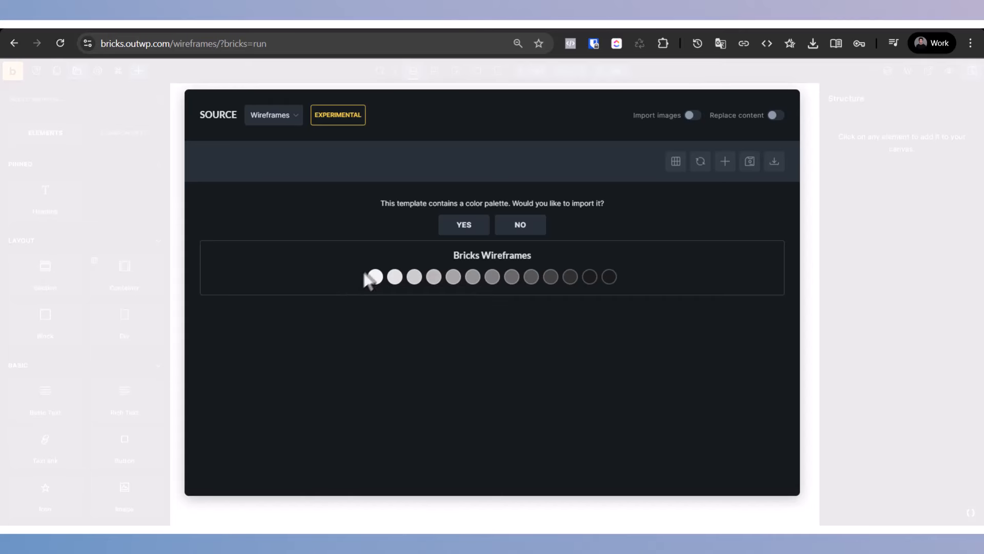
pyautogui.click(475, 226)
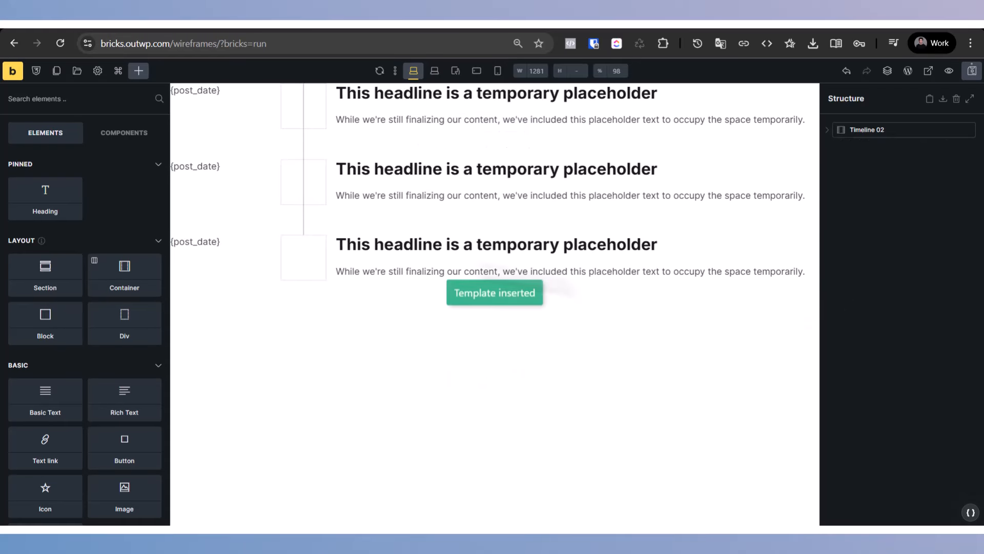
# Step: Preview the page with the timeline on the front end, then return to the builder
pyautogui.click(929, 71)
pyautogui.scroll(-1, 514, 301)
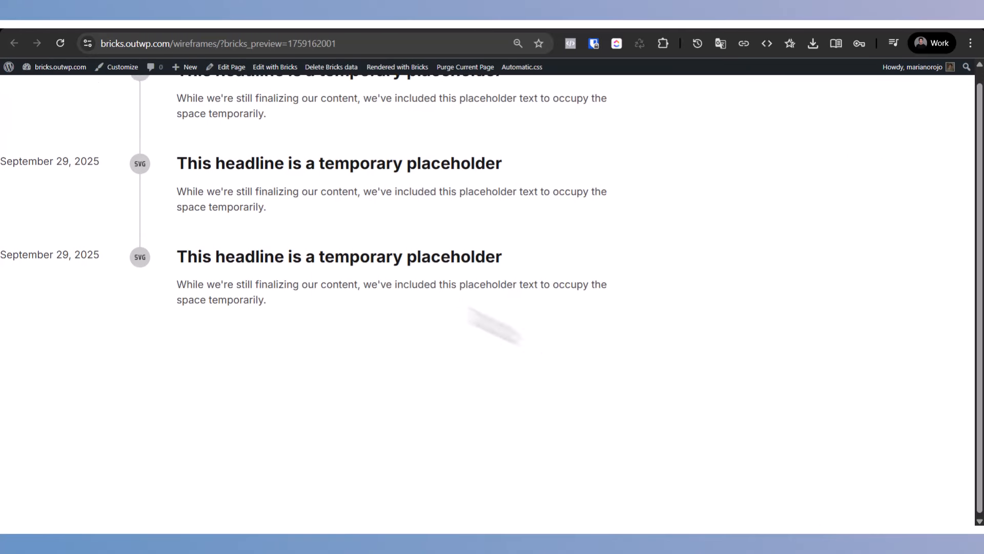
pyautogui.scroll(1, 494, 325)
pyautogui.moveTo(477, 331); pyautogui.dragTo(226, 128)
pyautogui.click(625, 185)
pyautogui.hotkey('ctrl', 'w')
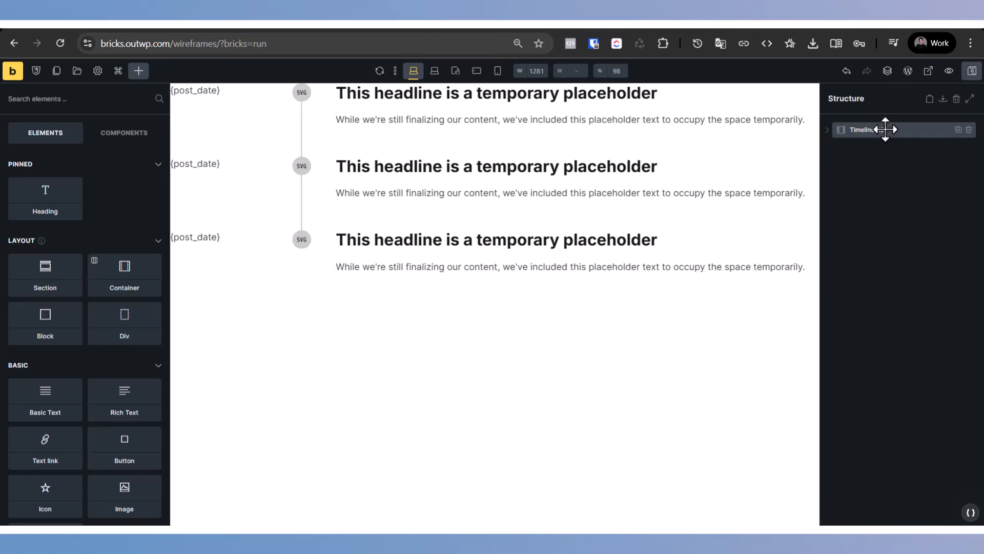
# Step: Insert the Footer 05 wireframe template below the timeline and inspect its SVG logo element
pyautogui.click(68, 76)
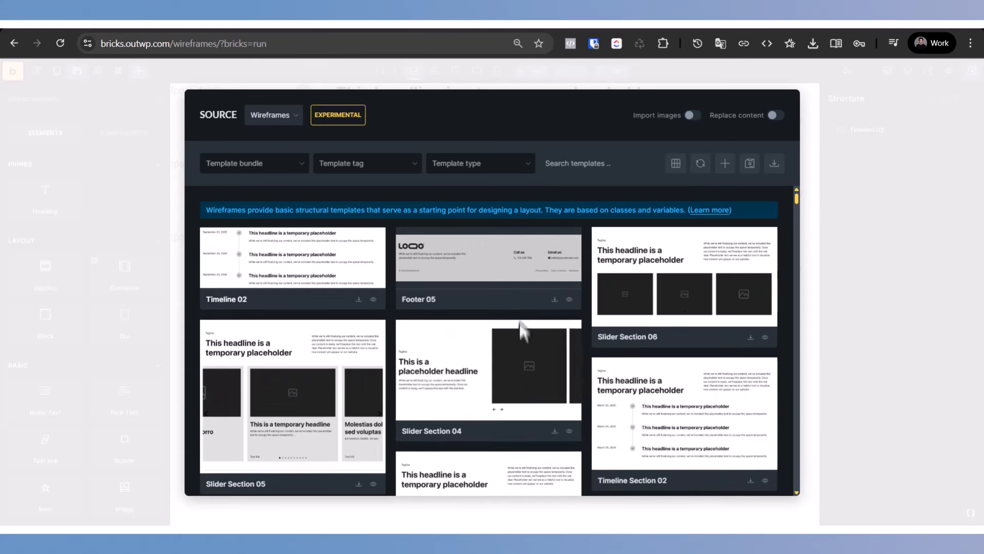
pyautogui.click(554, 300)
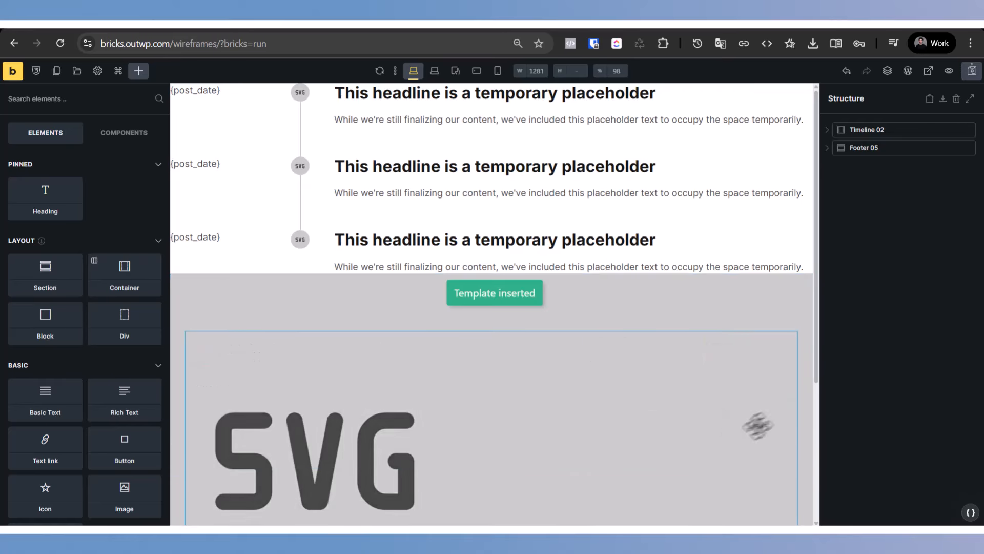
pyautogui.scroll(-3, 708, 425)
pyautogui.click(395, 326)
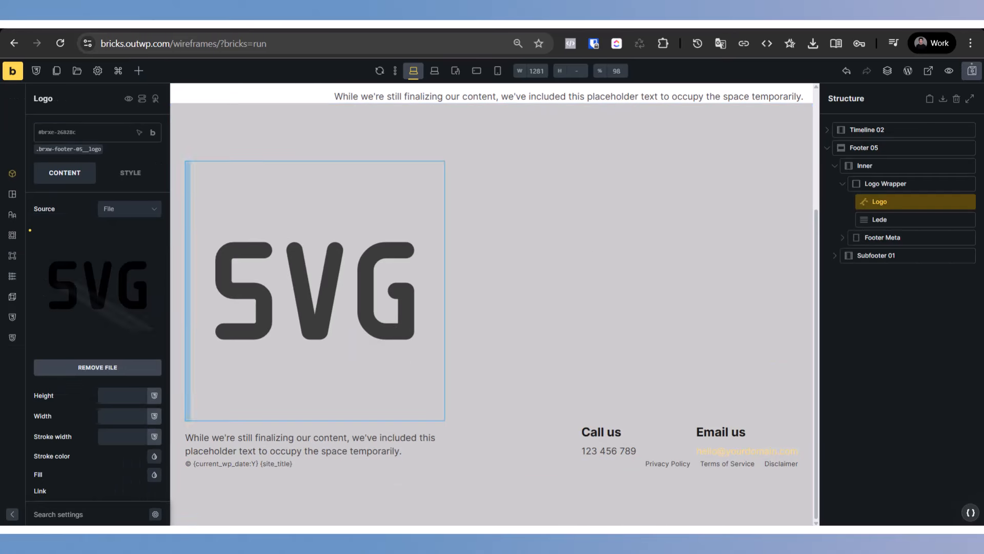
pyautogui.click(932, 338)
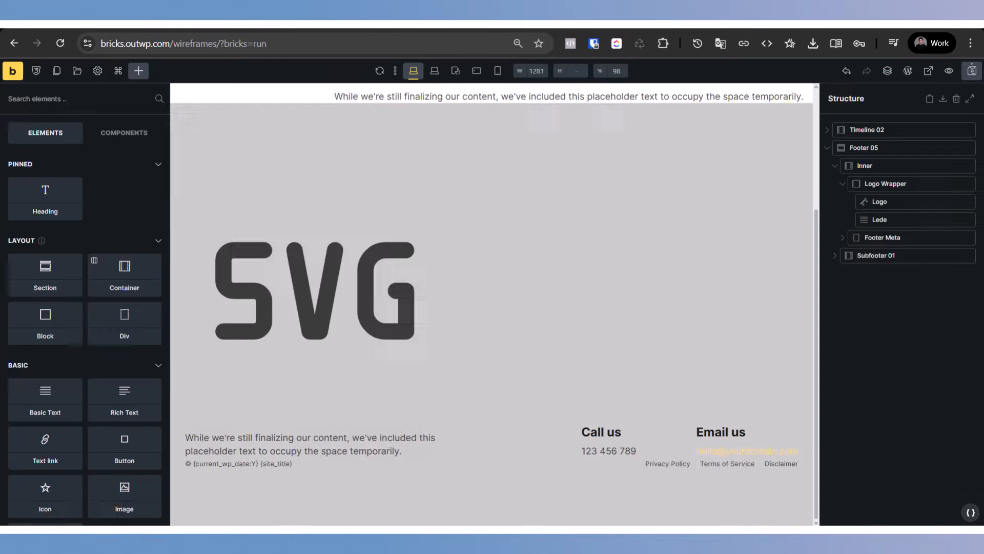
# Step: Open the template library and review the benefits of Wireframes and Design Sets listed in the Bricks 2.1 beta changelog
pyautogui.click(77, 70)
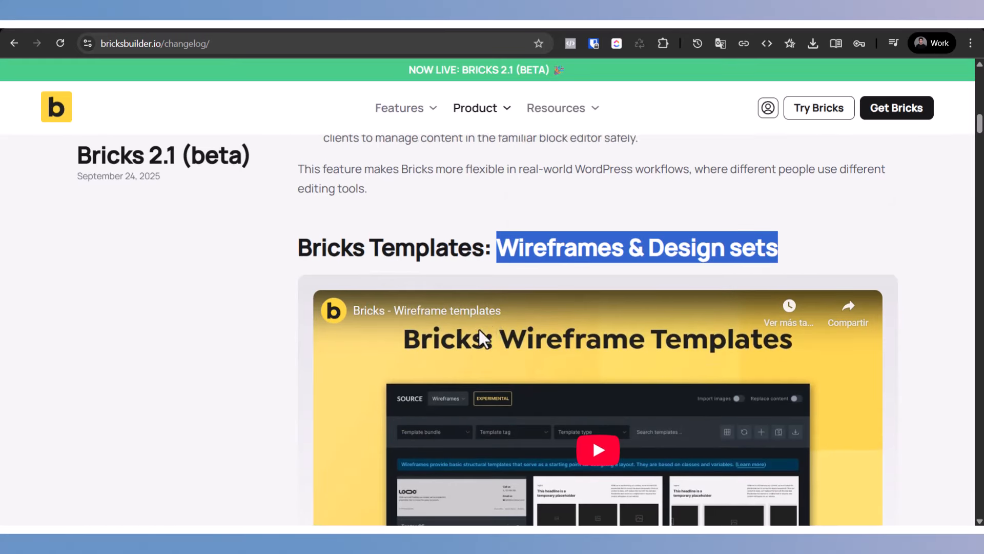
pyautogui.scroll(-7, 353, 359)
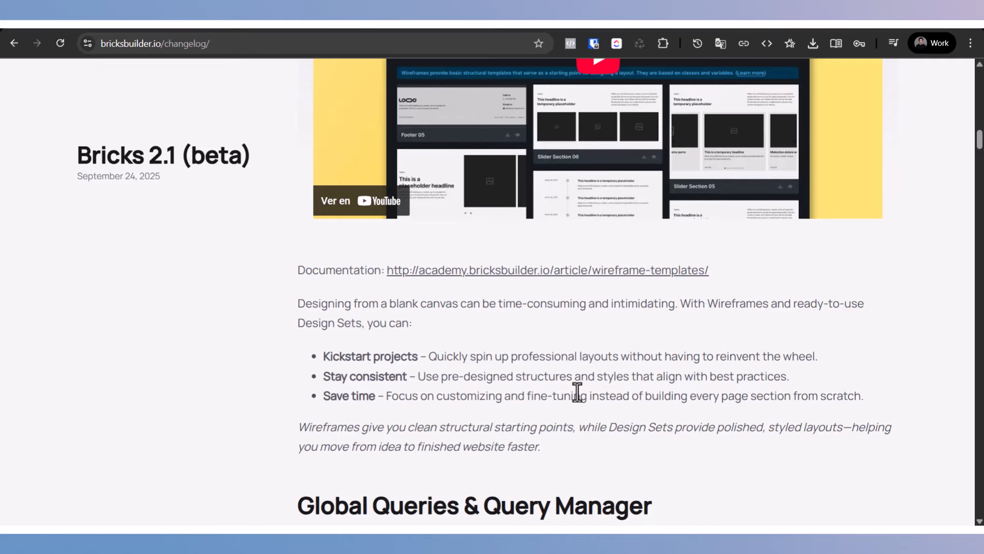
pyautogui.moveTo(312, 320); pyautogui.dragTo(361, 319)
pyautogui.click(361, 319)
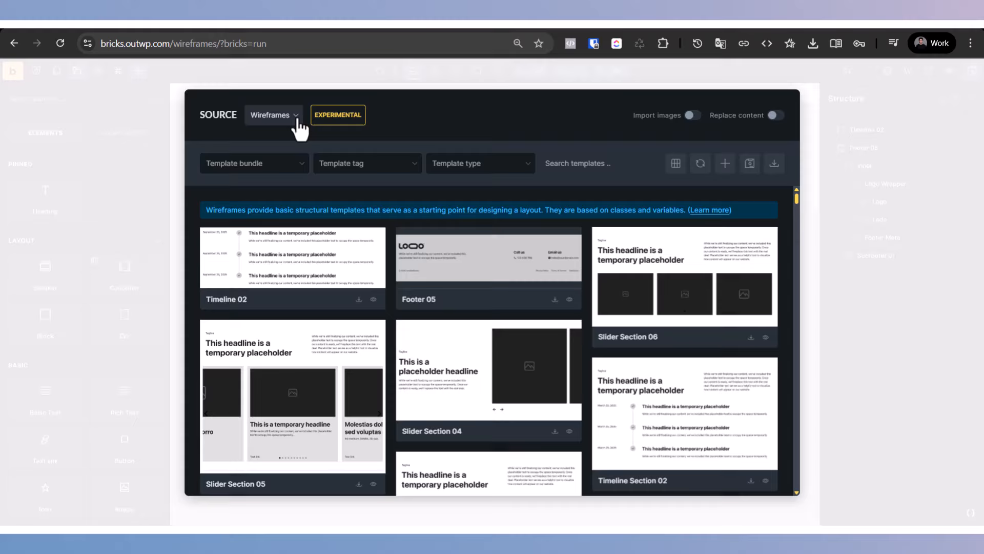
# Step: Switch the template source to Design sets and browse the Karlson, Auron and Velora templates
pyautogui.click(297, 118)
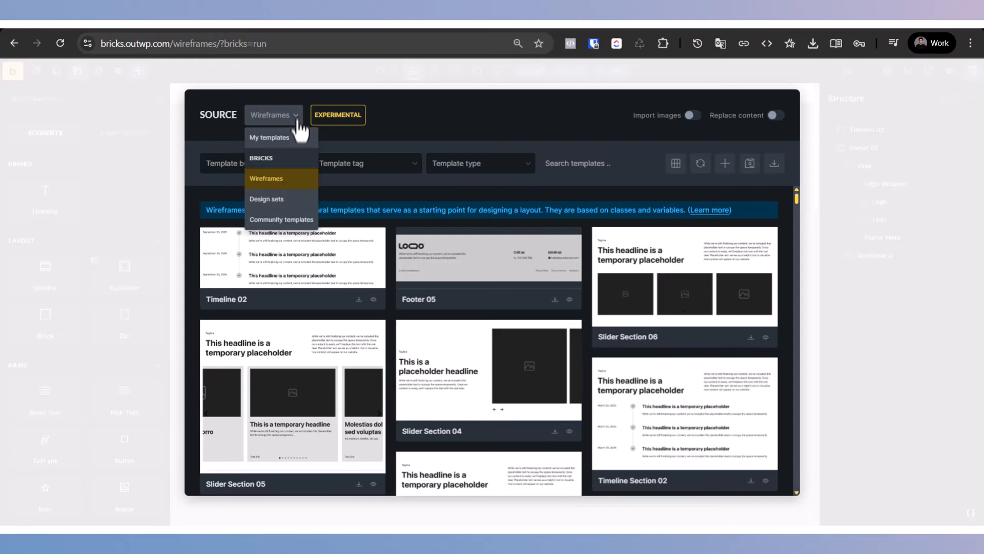
pyautogui.click(289, 201)
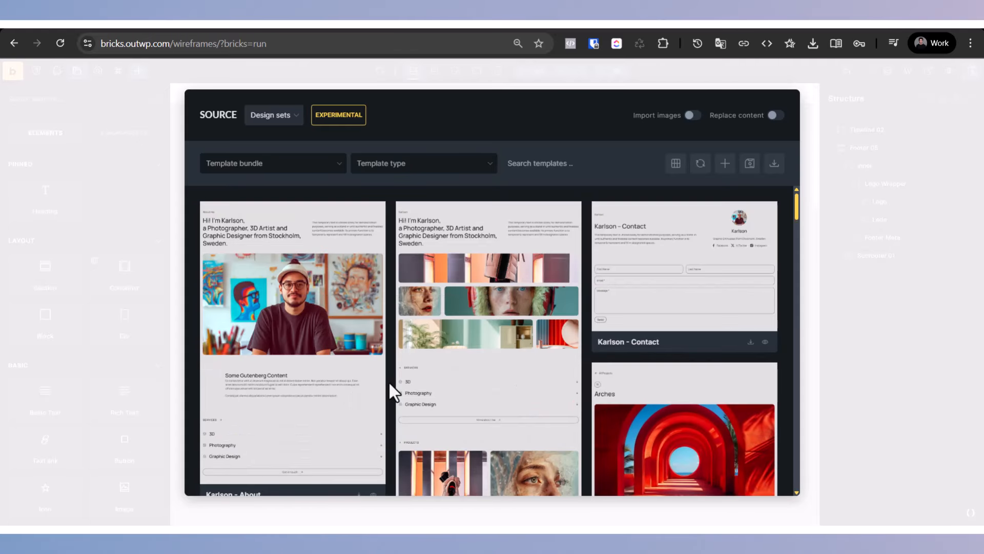
pyautogui.scroll(-15, 389, 383)
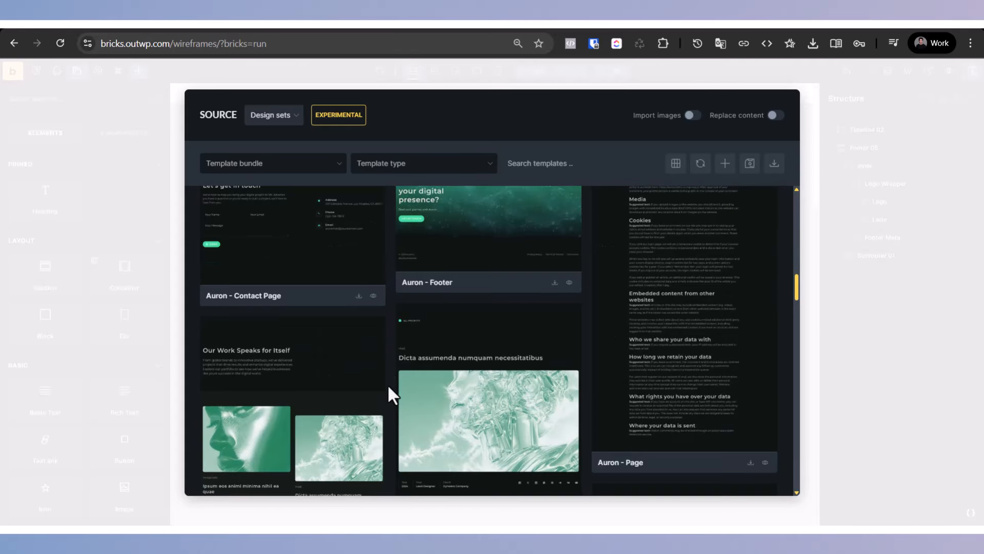
pyautogui.scroll(-15, 388, 383)
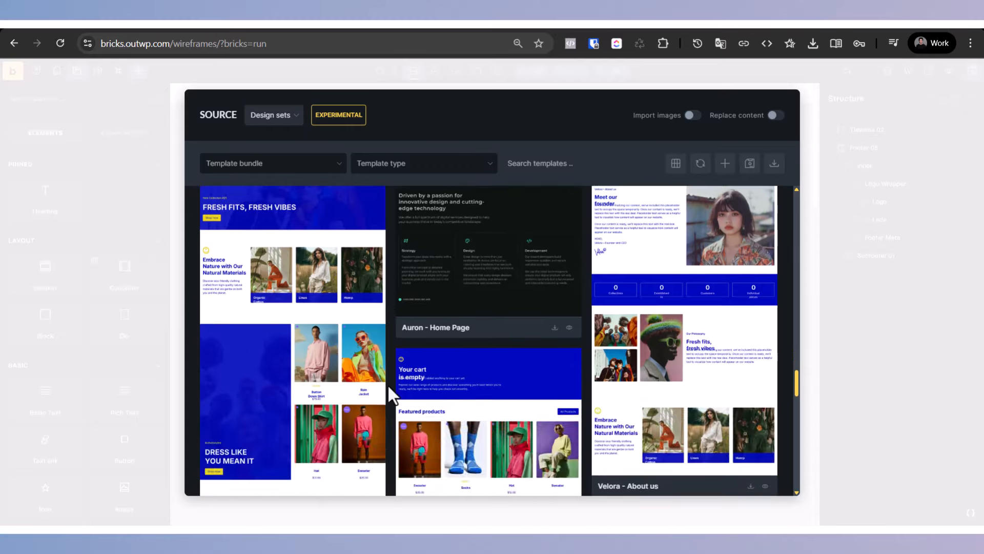
pyautogui.scroll(-15, 388, 385)
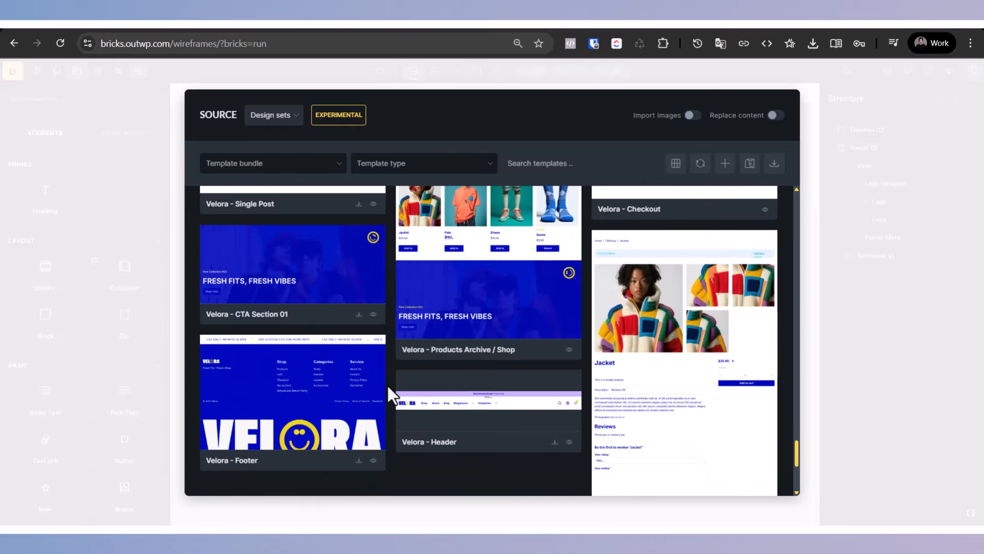
pyautogui.scroll(-3, 388, 395)
pyautogui.scroll(10, 386, 395)
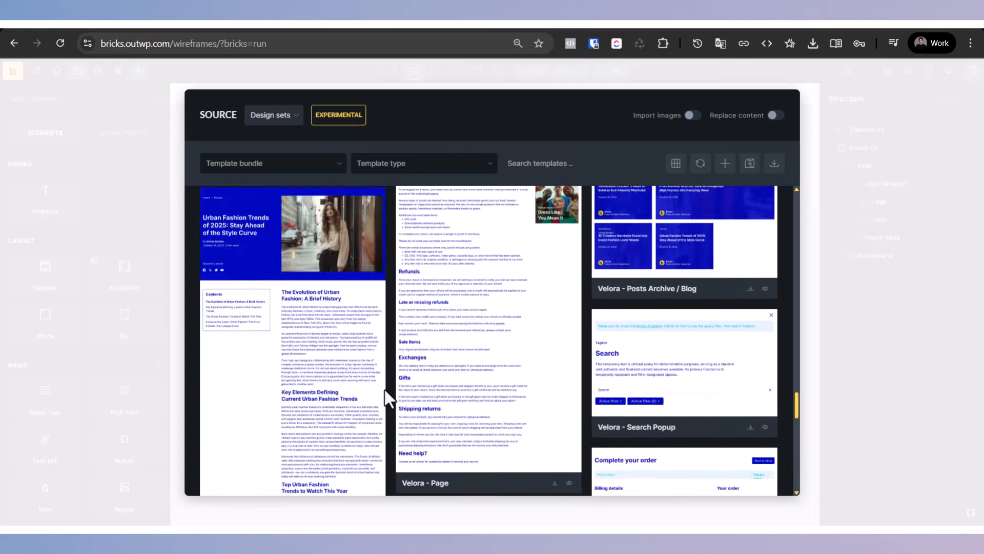
pyautogui.scroll(12, 385, 393)
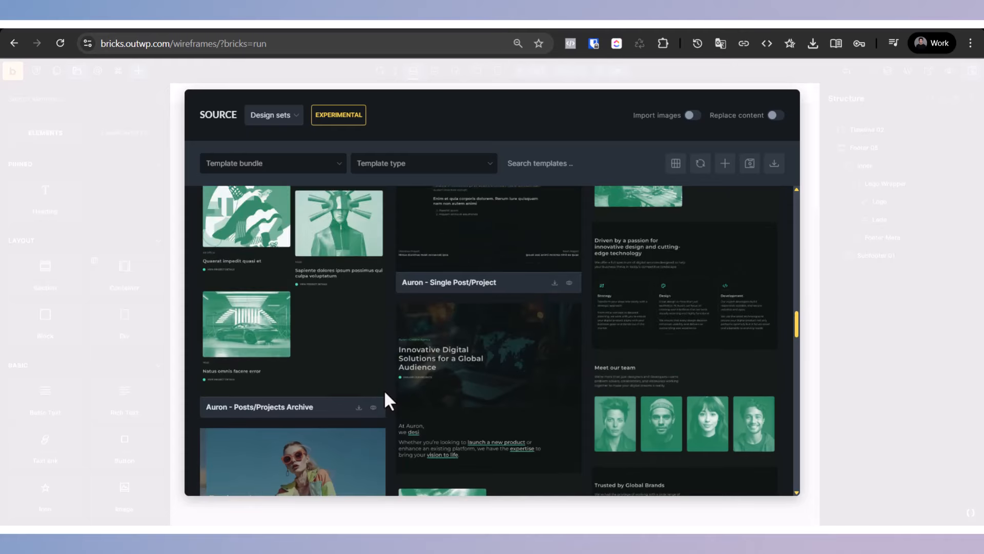
pyautogui.scroll(-10, 385, 394)
pyautogui.scroll(-3, 308, 345)
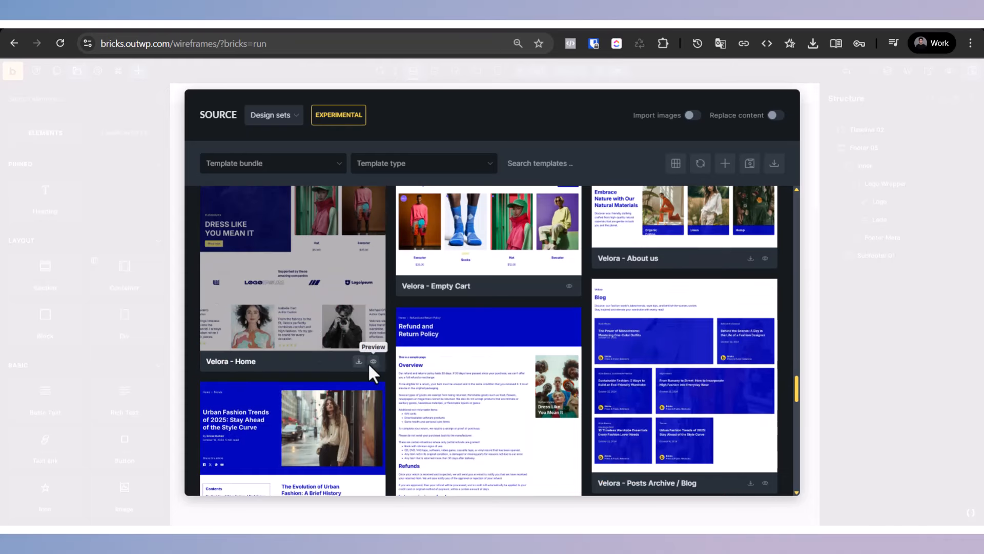
pyautogui.scroll(10, 513, 379)
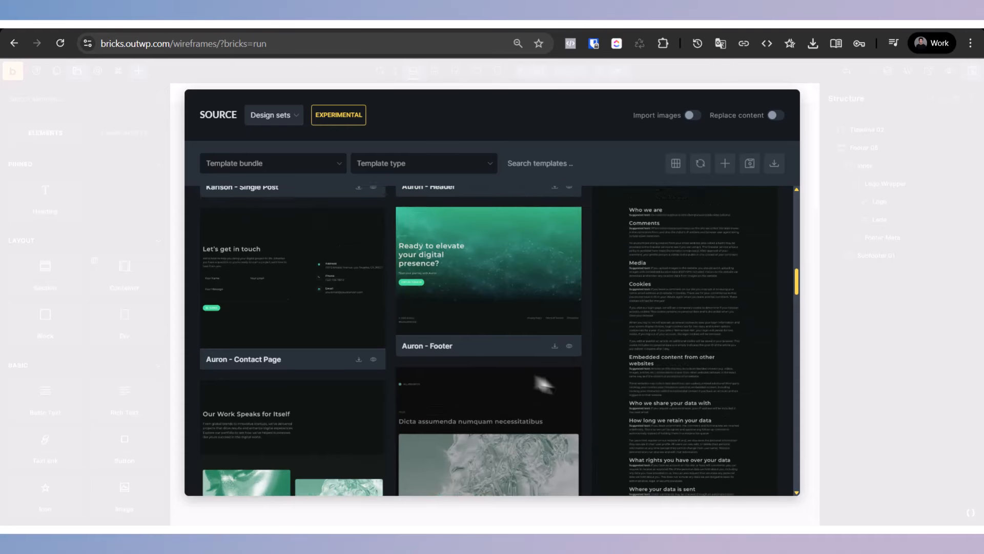
pyautogui.scroll(-5, 438, 369)
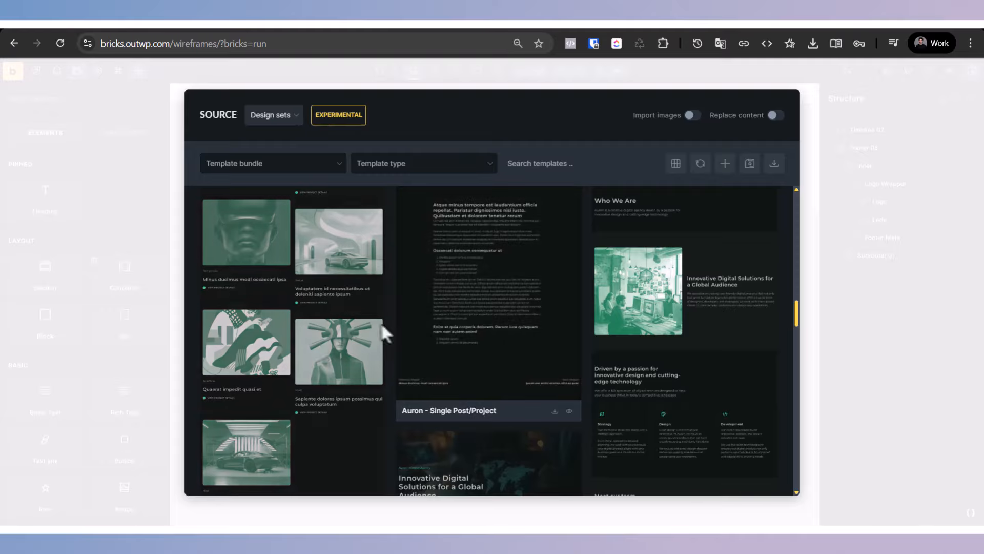
pyautogui.scroll(-5, 316, 346)
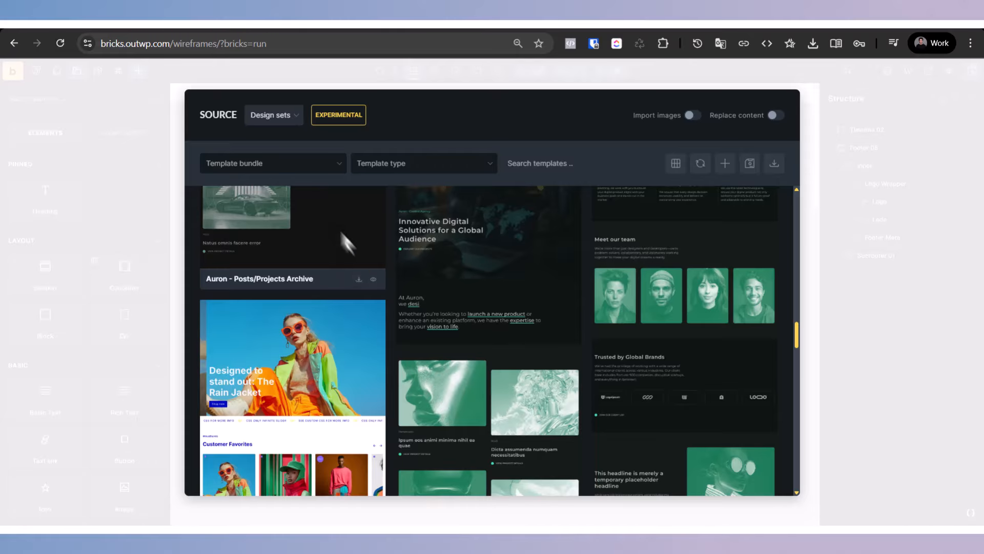
# Step: Insert the Auron - Posts/Projects Archive template, agreeing to import its global variables, theme styles and Auron color palette
pyautogui.click(357, 279)
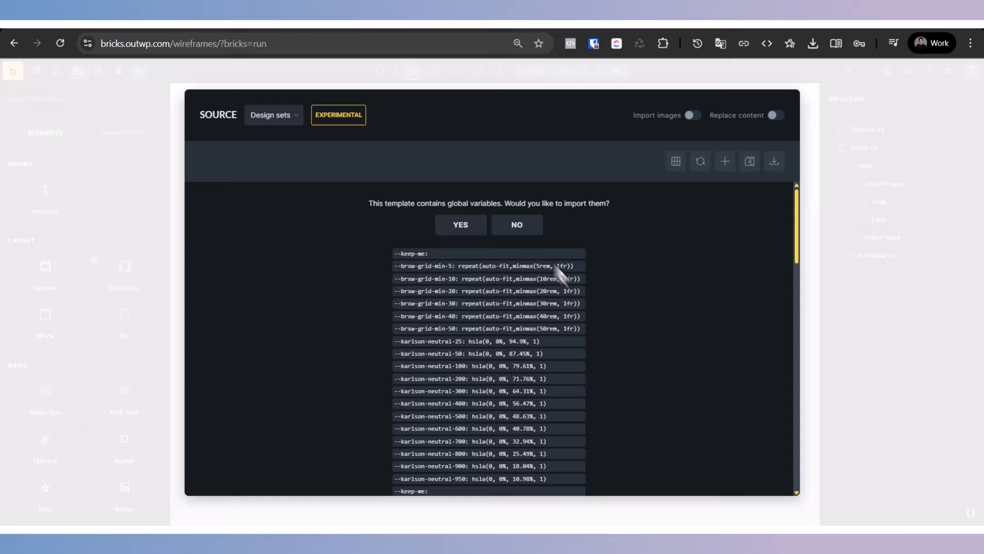
pyautogui.click(464, 225)
pyautogui.click(484, 245)
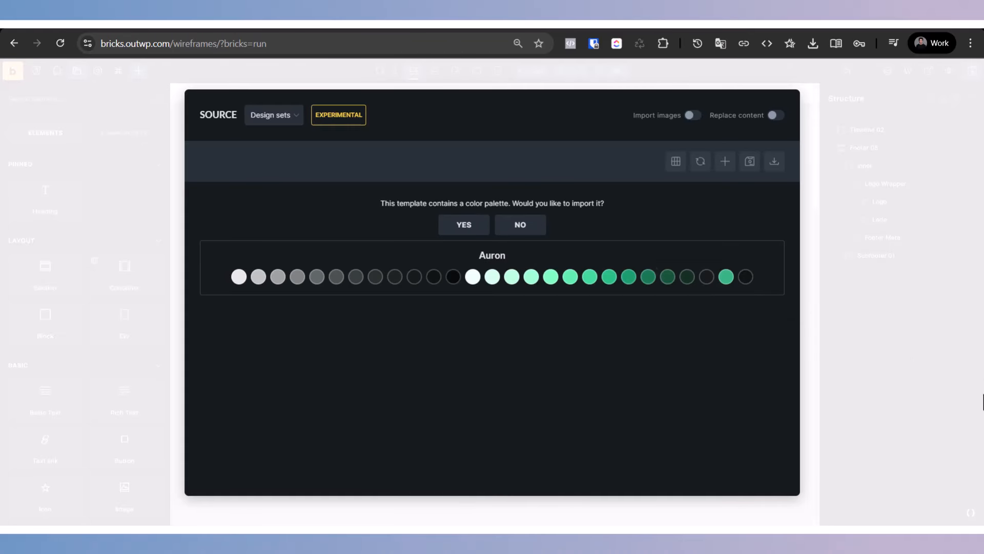
pyautogui.click(464, 225)
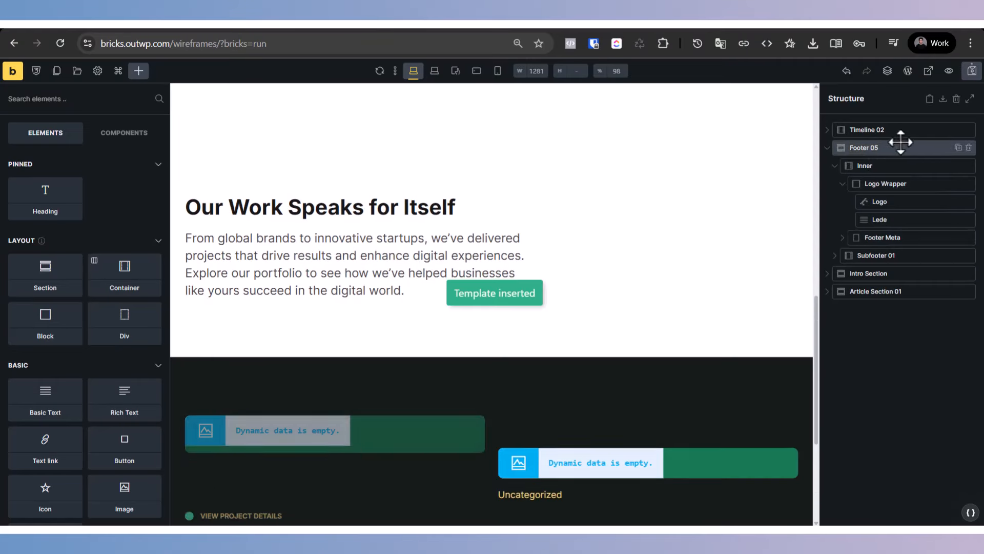
# Step: Delete the Footer 05 and Timeline 02 elements from the page and inspect Article Section 01 with its article card
pyautogui.click(970, 147)
pyautogui.click(969, 130)
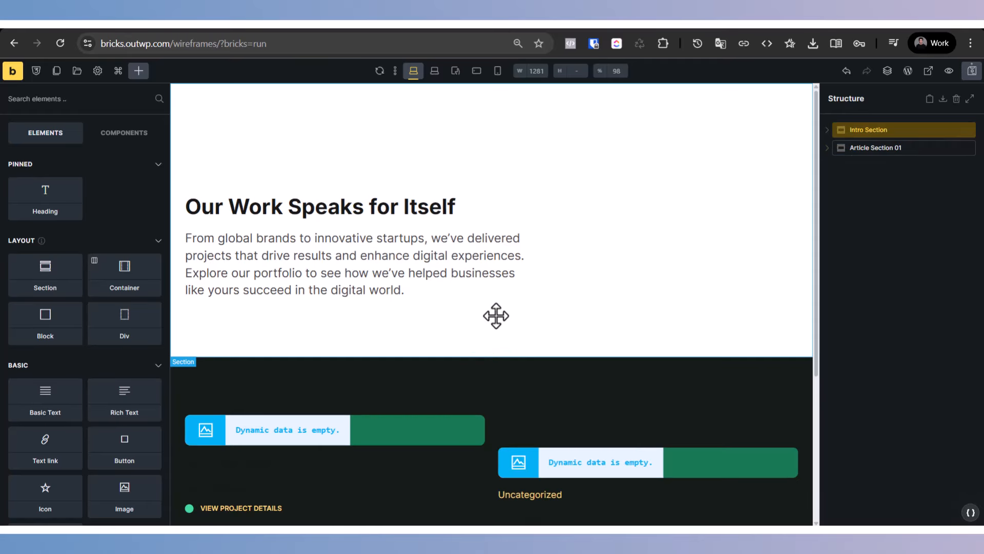
pyautogui.click(354, 361)
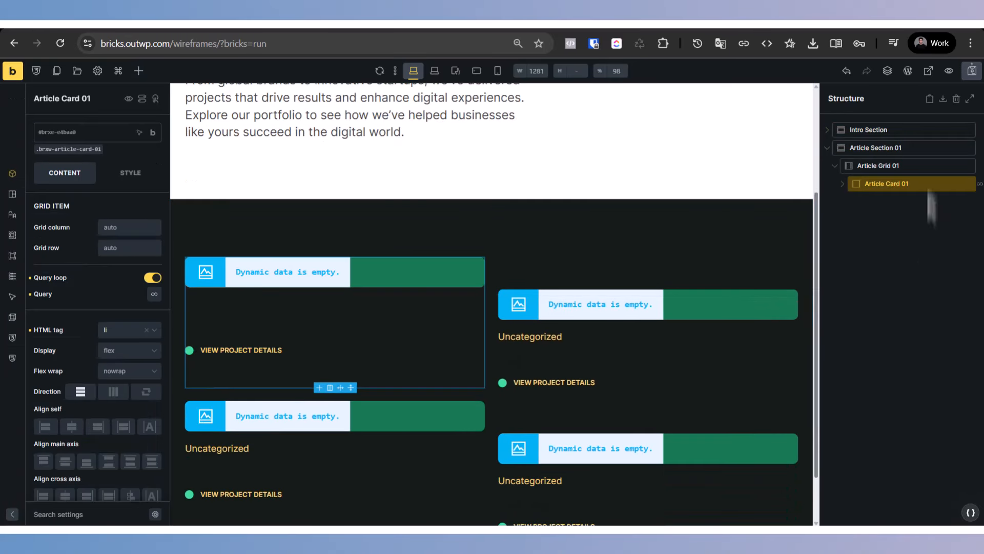
pyautogui.click(876, 148)
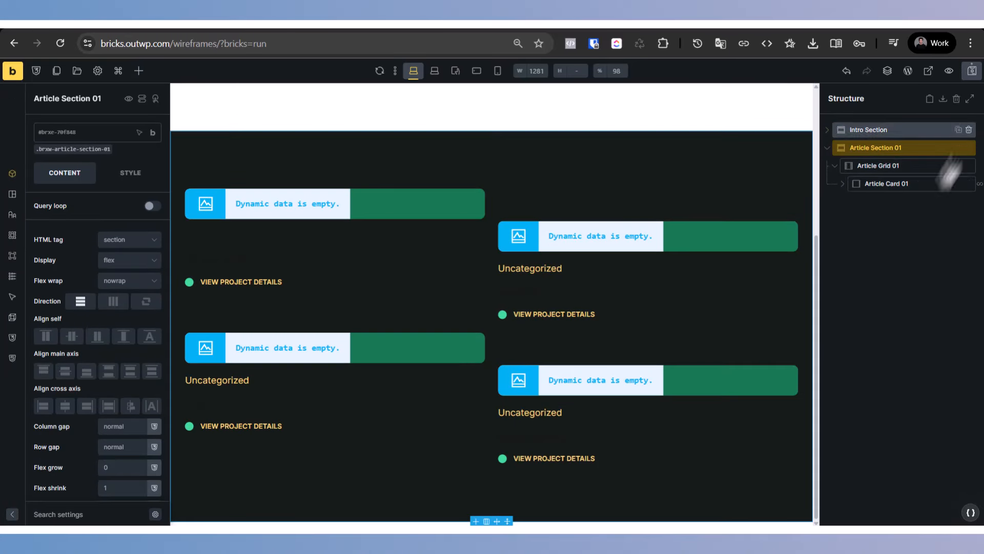
# Step: Insert a Karlson template from the Design sets, agreeing to import the Karlson theme styles and color palette
pyautogui.click(78, 72)
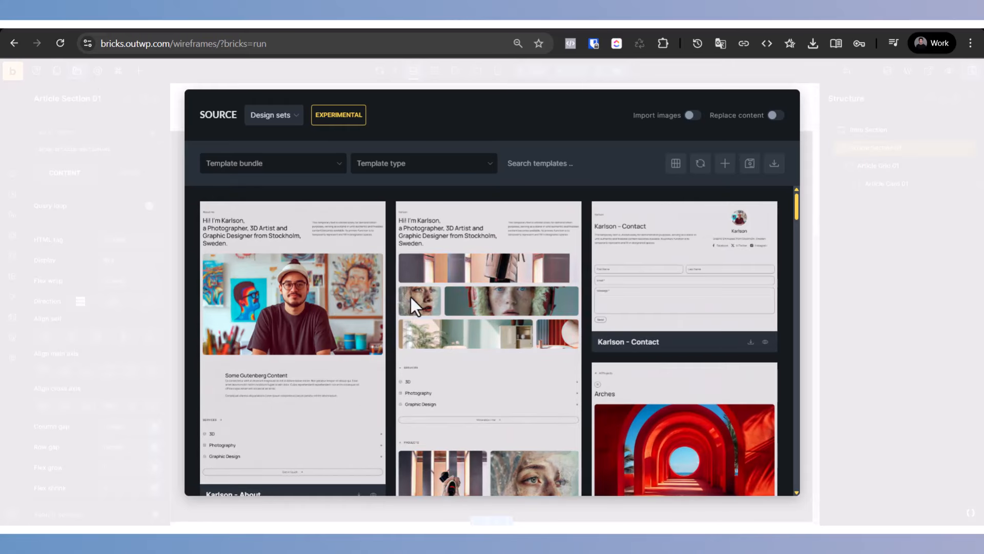
pyautogui.click(359, 432)
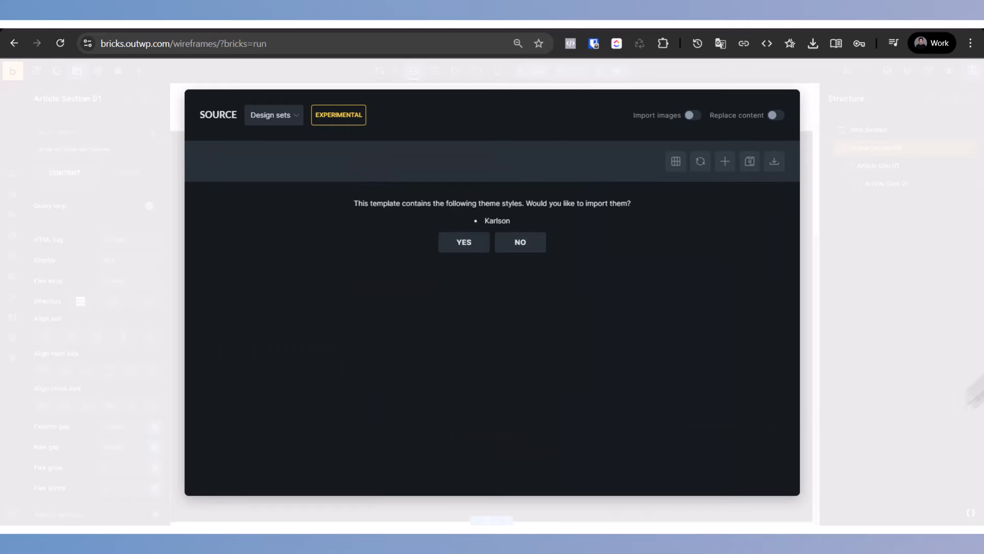
pyautogui.click(450, 247)
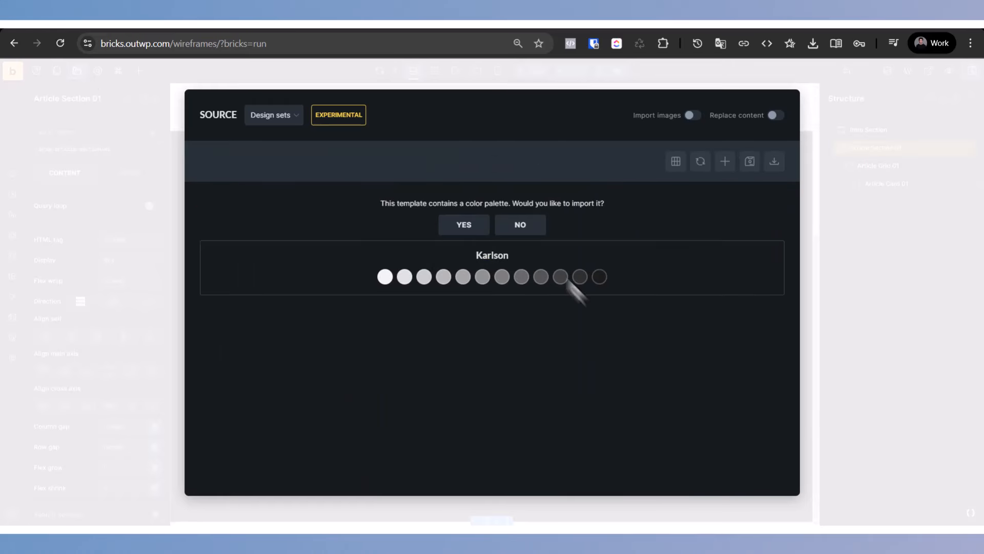
pyautogui.click(464, 227)
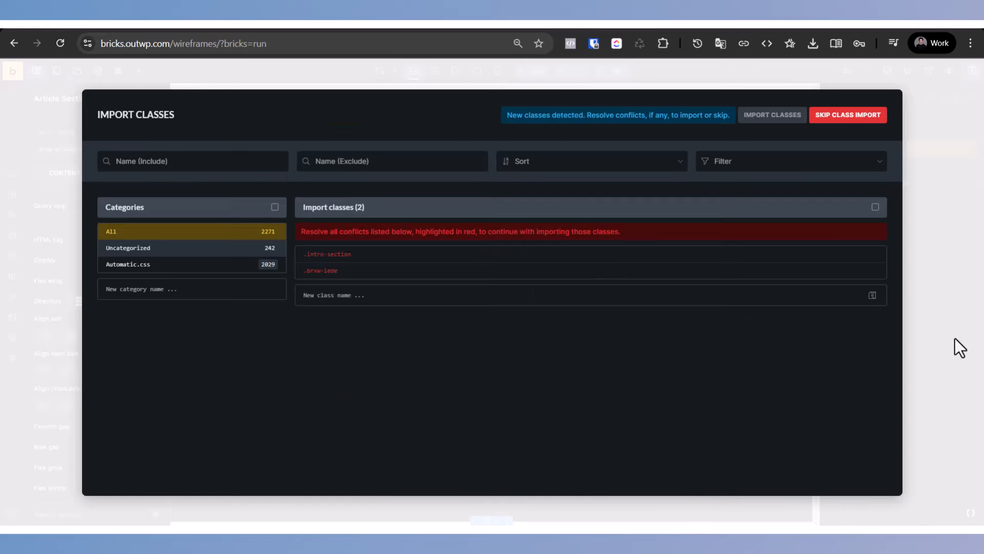
# Step: Override the conflicting local classes .intro-section and .brxw-lede, and import both classes with the template
pyautogui.click(865, 255)
pyautogui.click(866, 254)
pyautogui.click(865, 254)
pyautogui.click(866, 255)
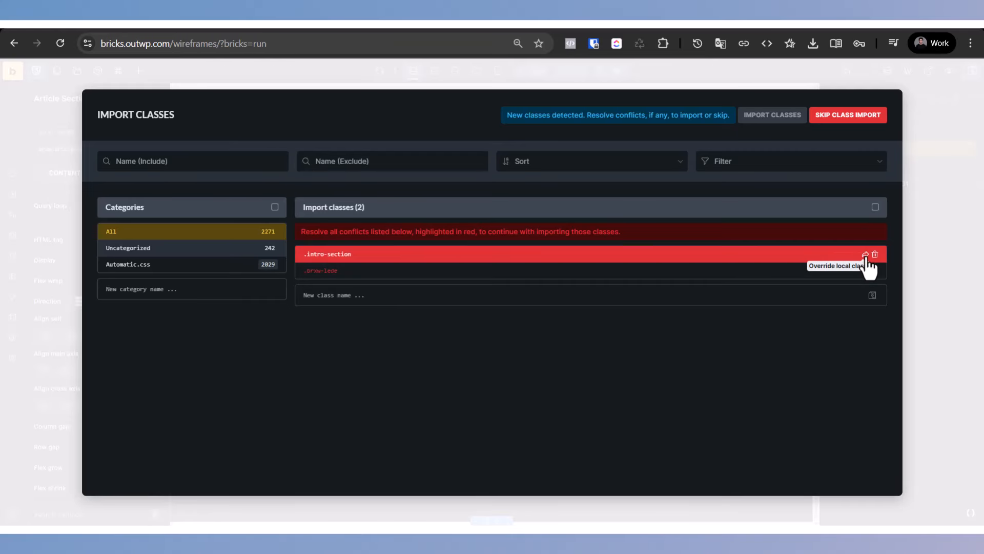
pyautogui.click(865, 255)
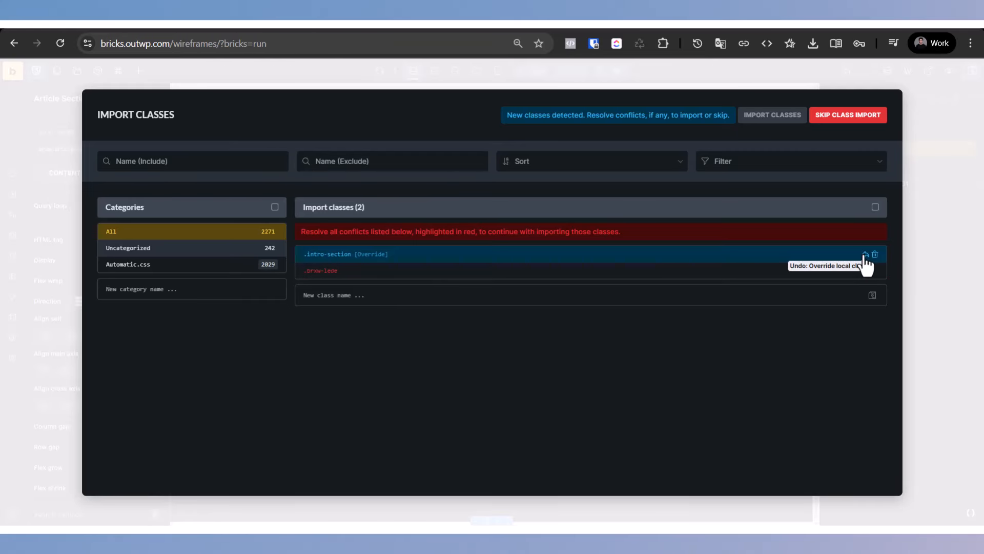
pyautogui.click(865, 271)
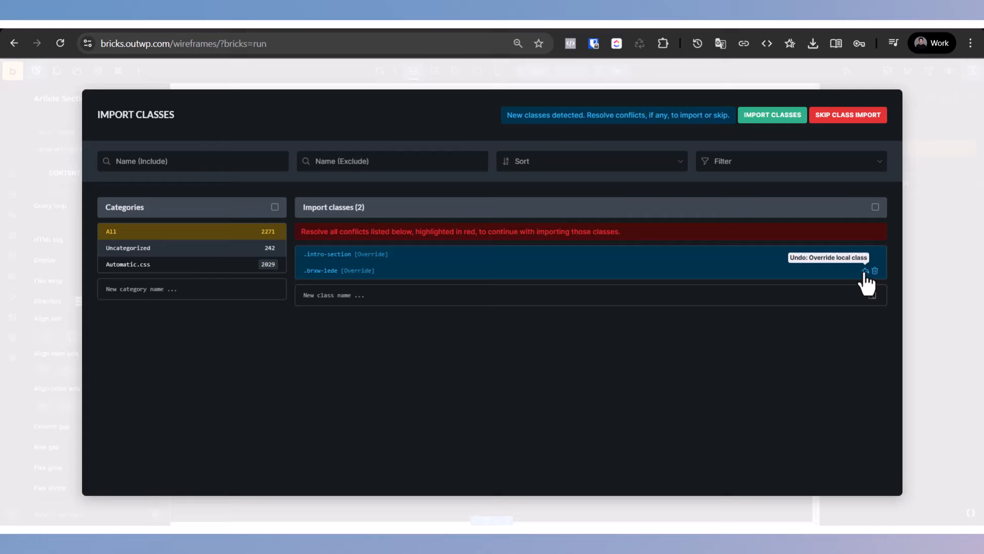
pyautogui.click(770, 115)
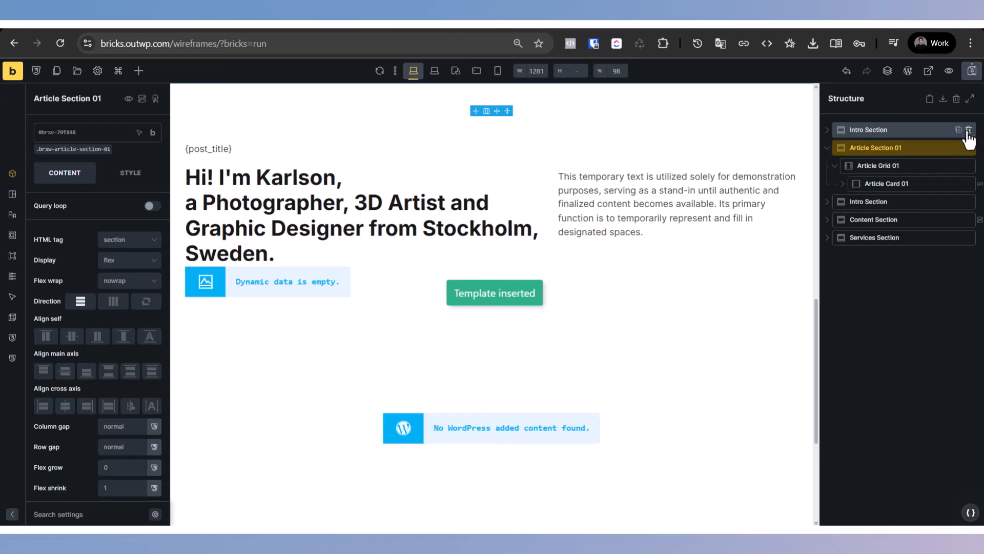
# Step: Delete every section above the Services Section from the page structure
pyautogui.click(969, 130)
pyautogui.click(968, 130)
pyautogui.click(969, 131)
pyautogui.click(968, 130)
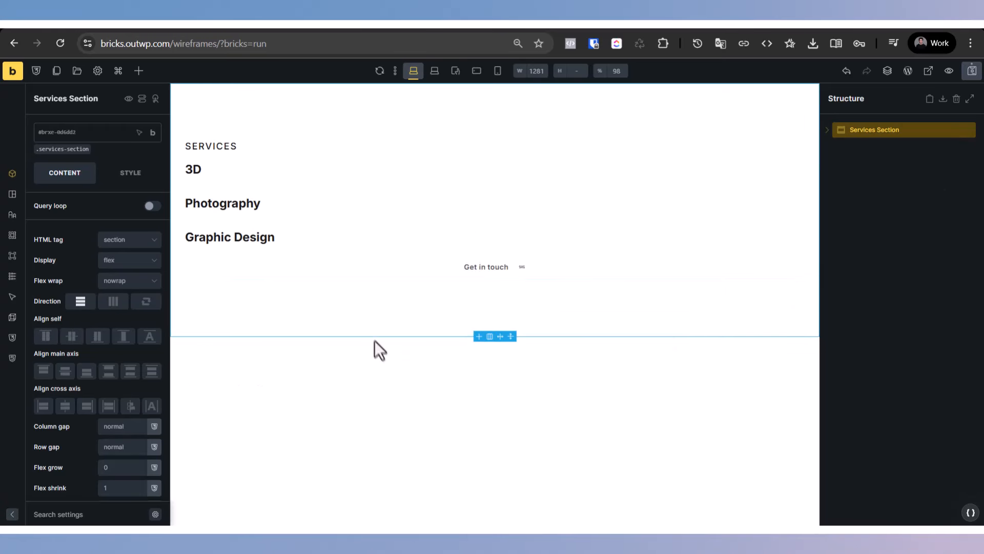
# Step: Save the page and check its Services Section in a frontend preview
pyautogui.click(848, 72)
pyautogui.click(867, 71)
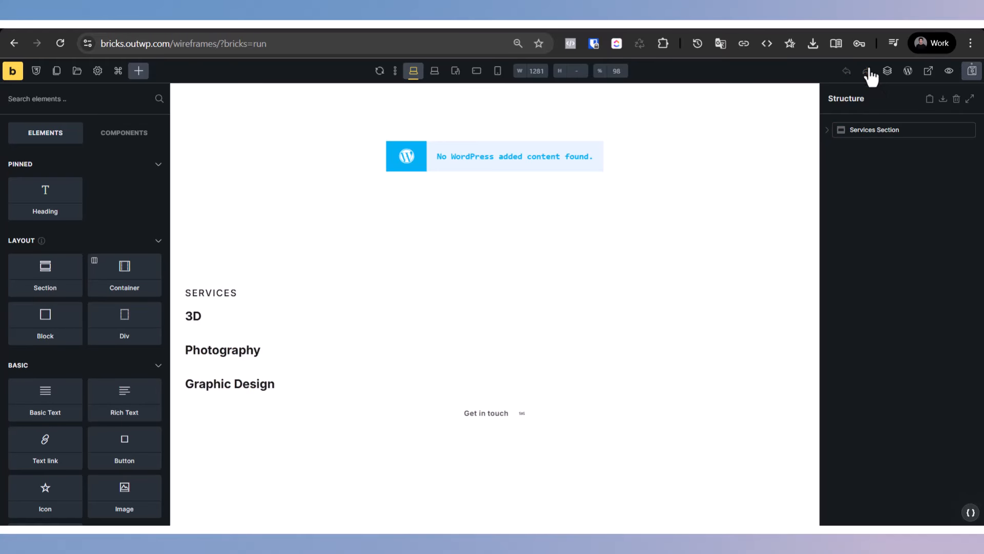
pyautogui.click(613, 126)
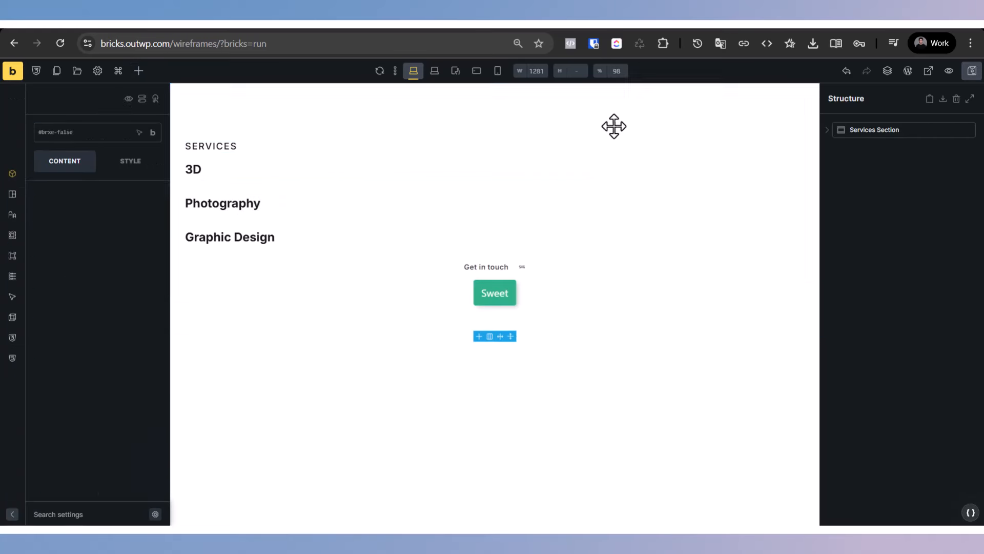
pyautogui.click(948, 71)
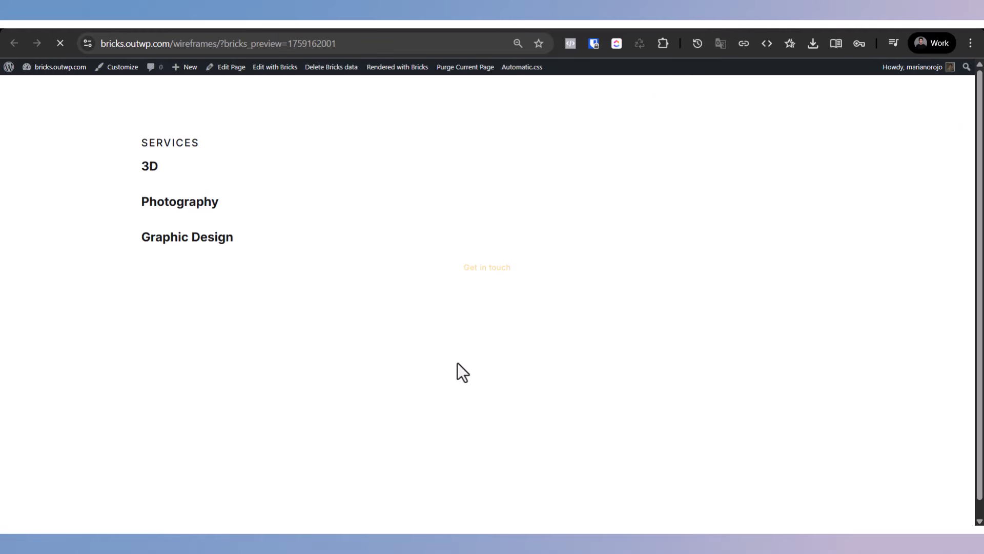
pyautogui.hotkey('ctrl', 'w')
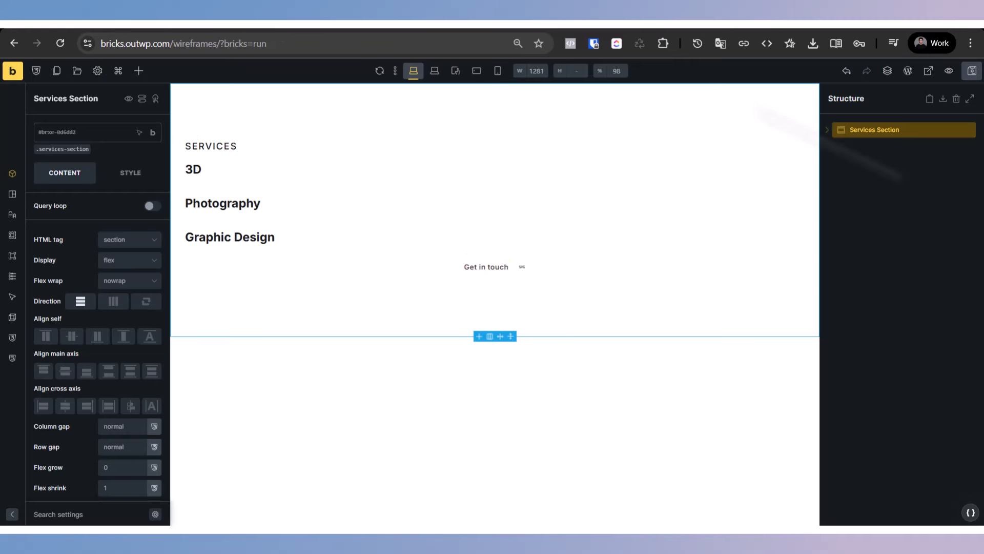
# Step: Delete the remaining Services Section and insert the Karlson - About template from the Design sets
pyautogui.press('Delete')
pyautogui.click(78, 72)
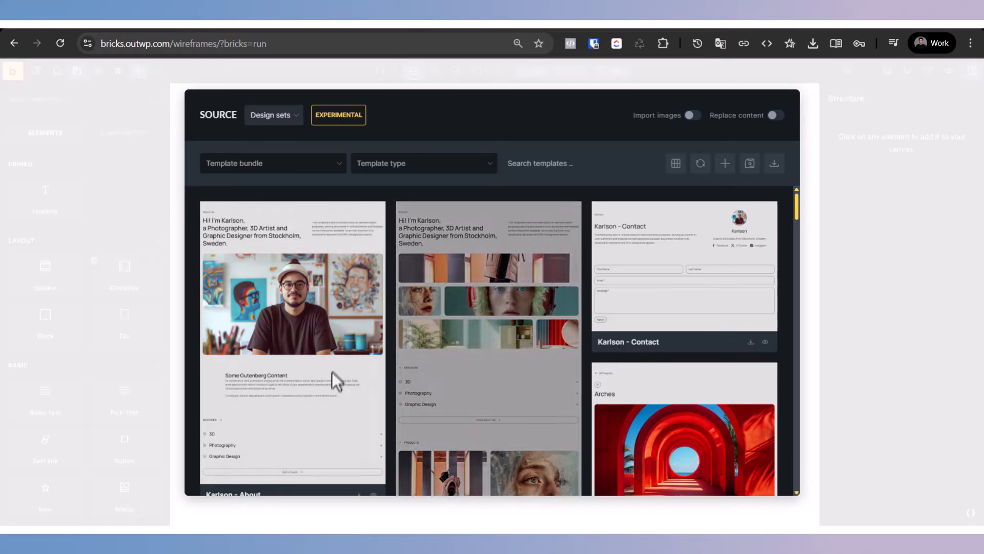
pyautogui.scroll(-1, 321, 414)
pyautogui.click(361, 431)
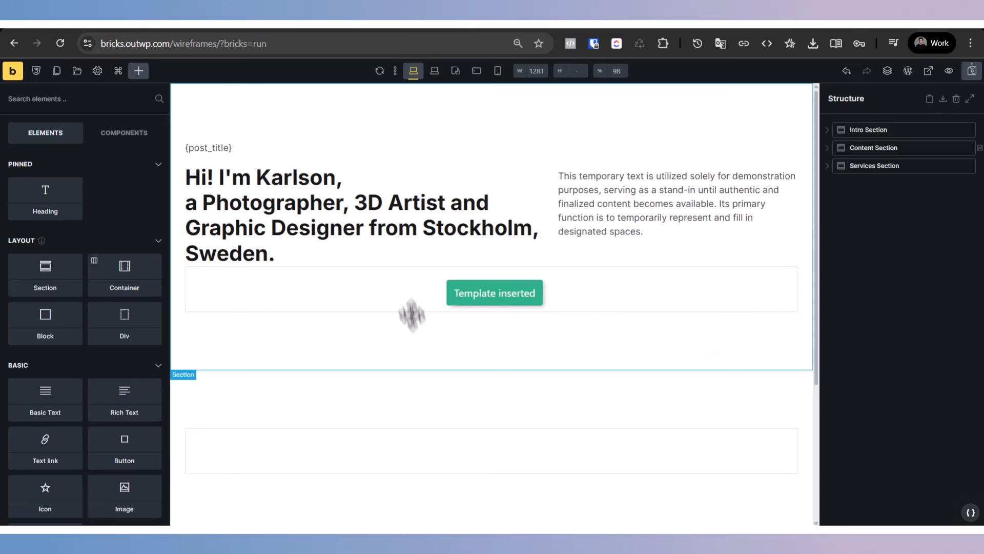
# Step: Review the inserted Karlson sections, inspect the intro's Media element, and reload the frontend preview to check the layout
pyautogui.scroll(-3, 409, 313)
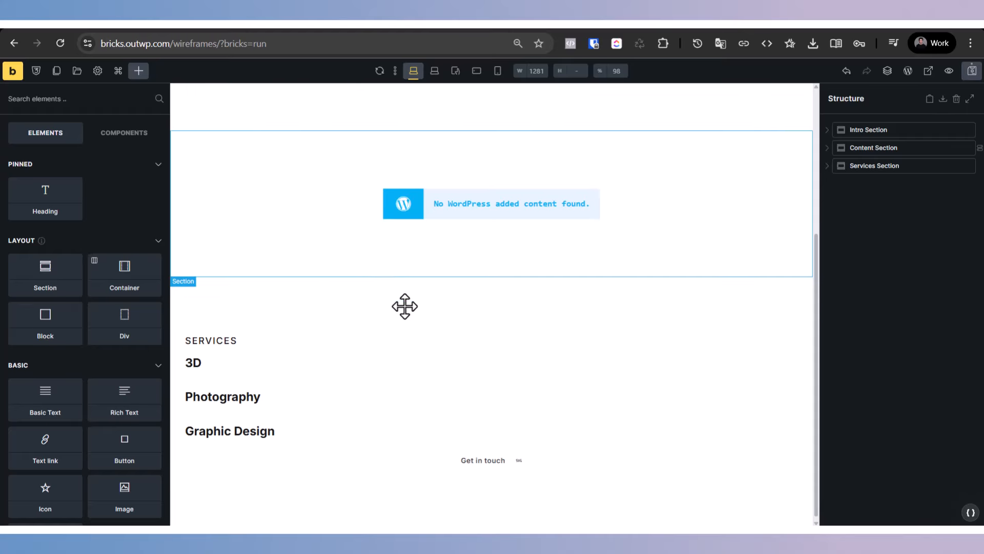
pyautogui.scroll(4, 405, 308)
pyautogui.click(224, 282)
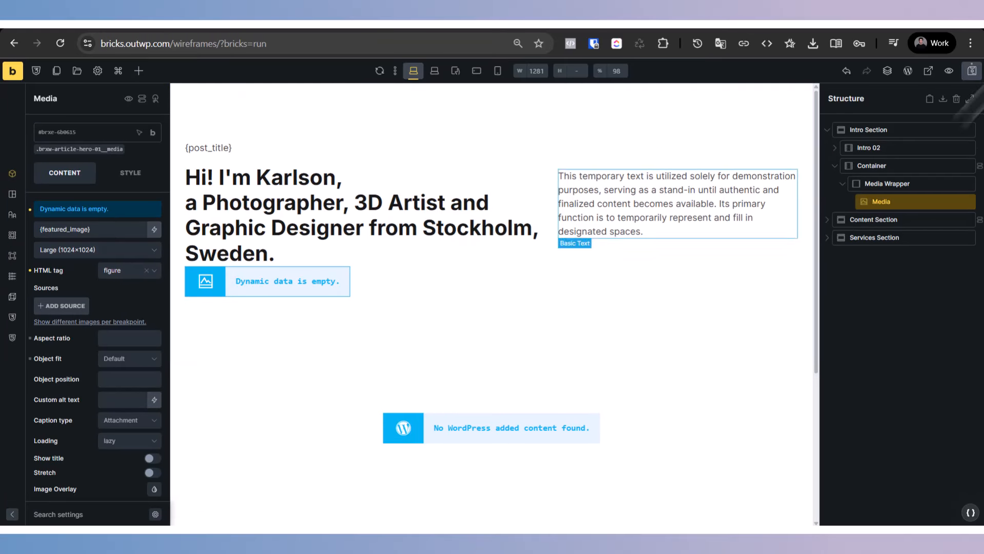
pyautogui.click(971, 72)
pyautogui.click(716, 29)
pyautogui.press('F5')
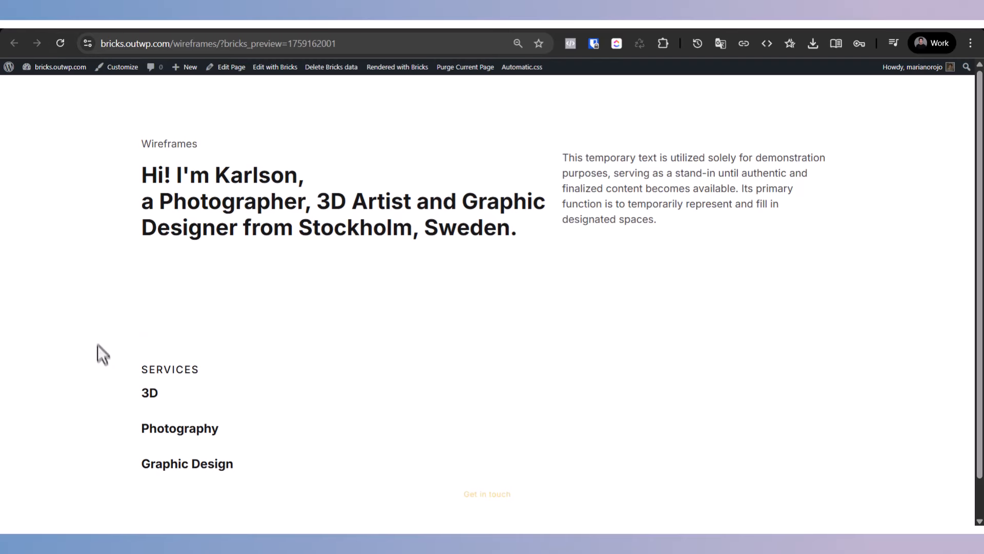
pyautogui.scroll(-1, 97, 345)
pyautogui.scroll(1, 126, 394)
# Step: Examine the Media image source and the Content Section's Post Content element, comparing them with the frontend preview
pyautogui.click(251, 29)
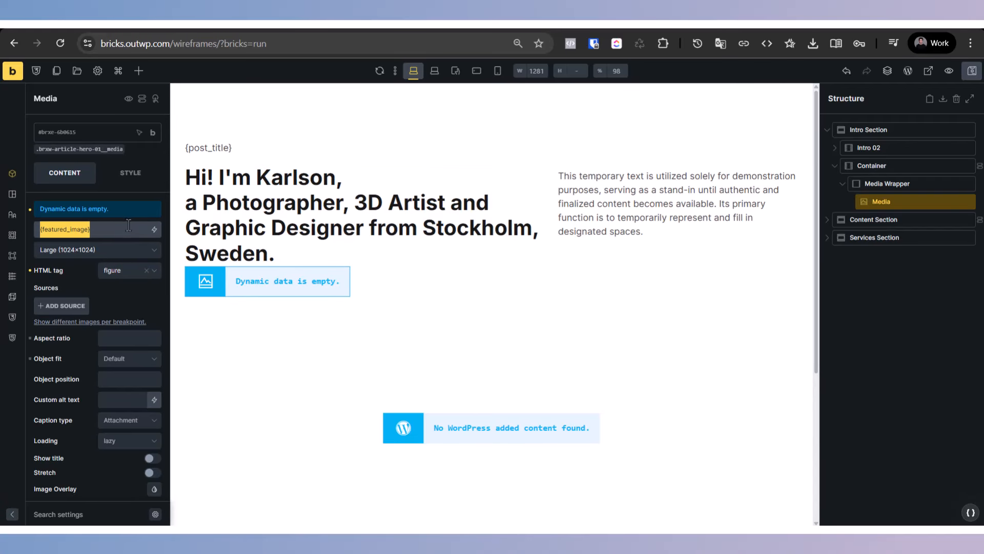
pyautogui.click(876, 237)
pyautogui.click(872, 220)
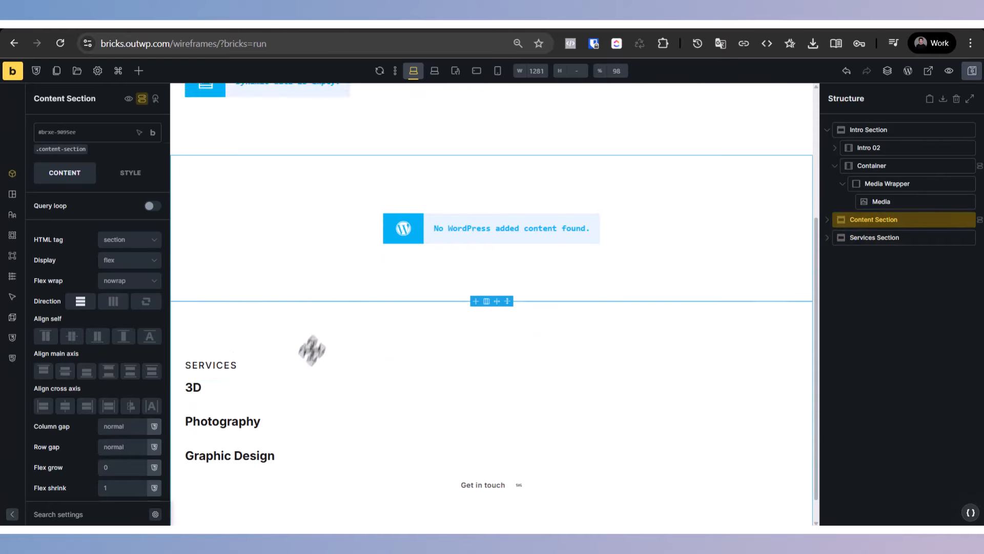
pyautogui.click(497, 192)
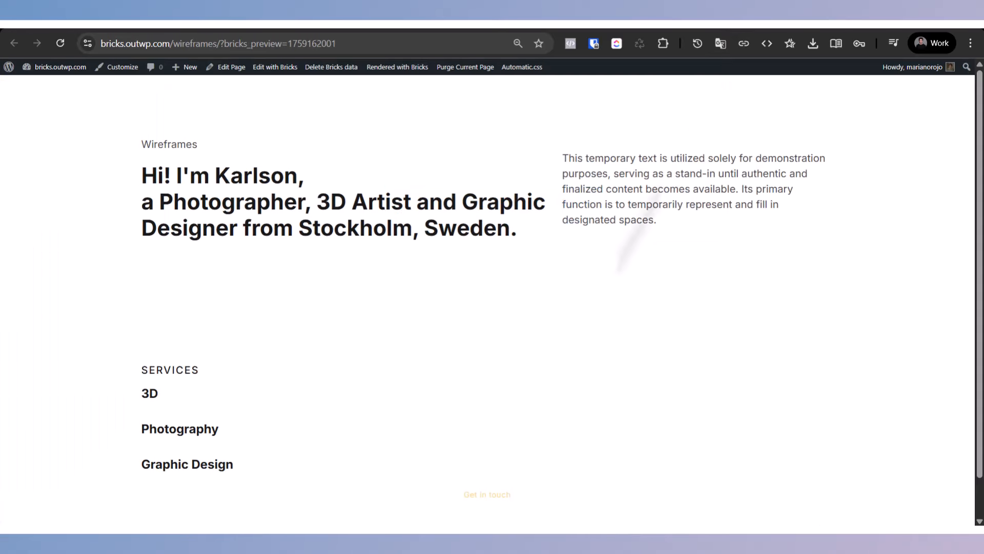
pyautogui.tripleClick(228, 224)
pyautogui.click(282, 323)
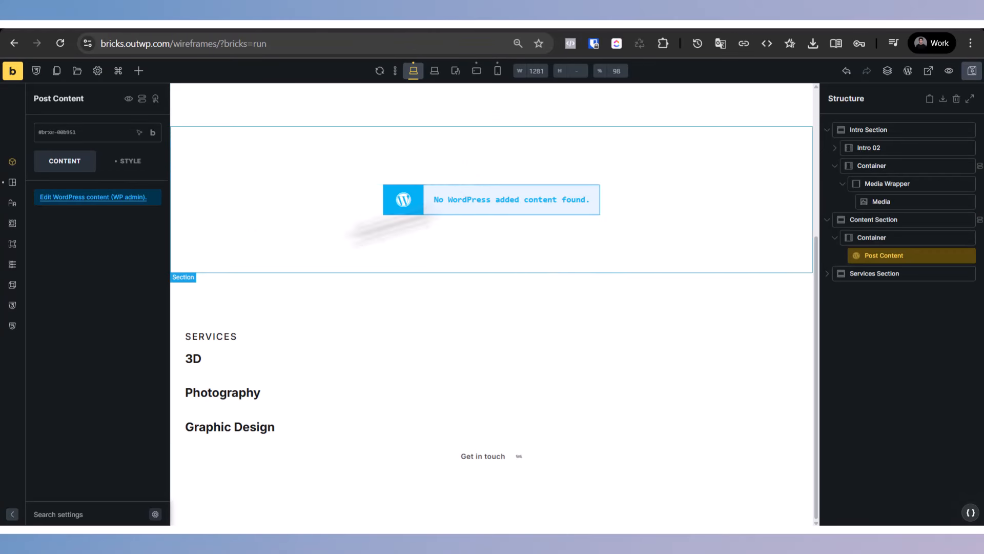
pyautogui.scroll(5, 248, 269)
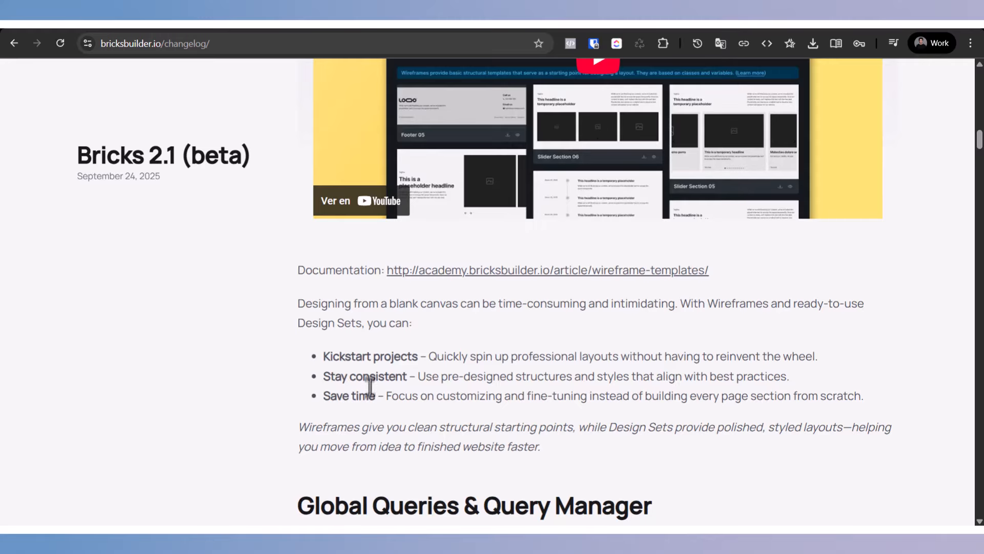
# Step: Switch to the Bricks 2.1 (beta) changelog and review the wireframe and design set notes and the Global Queries & Query Manager section
pyautogui.scroll(6, 213, 389)
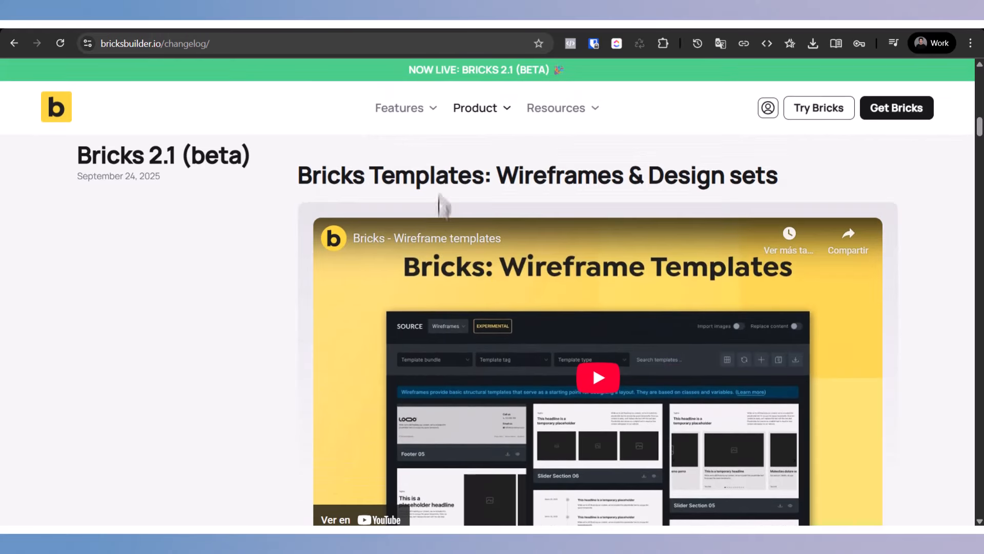
pyautogui.tripleClick(428, 165)
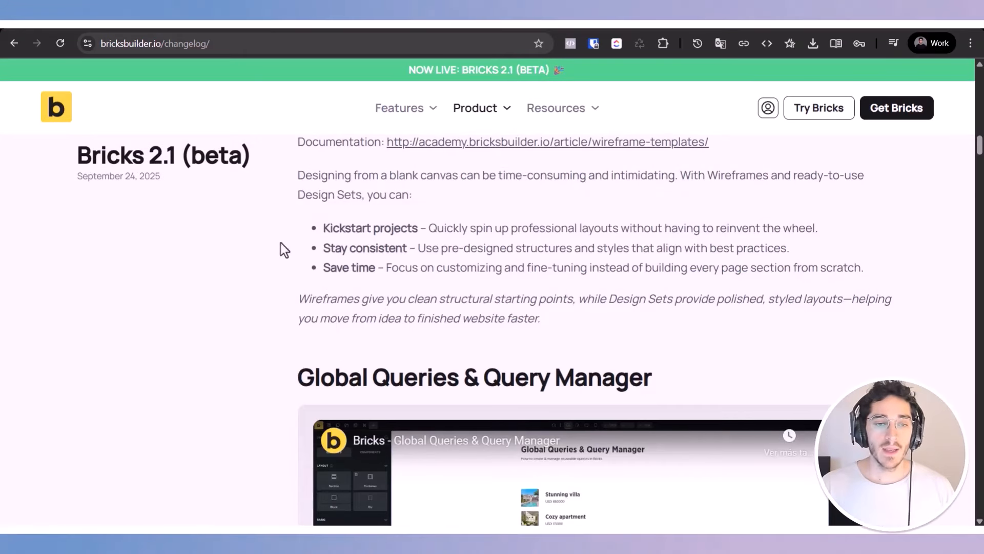
pyautogui.scroll(4, 283, 246)
pyautogui.scroll(-8, 343, 345)
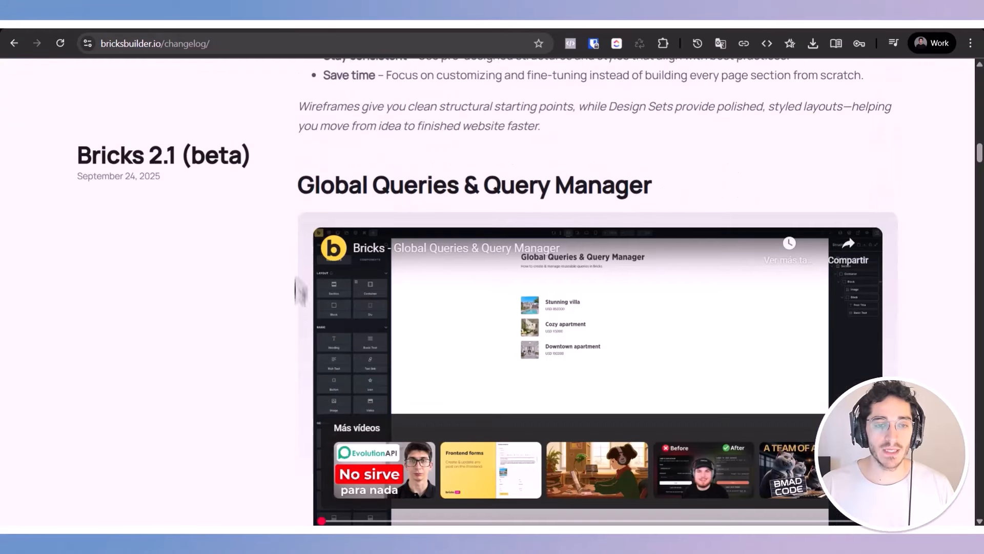
pyautogui.doubleClick(345, 185)
pyautogui.tripleClick(345, 185)
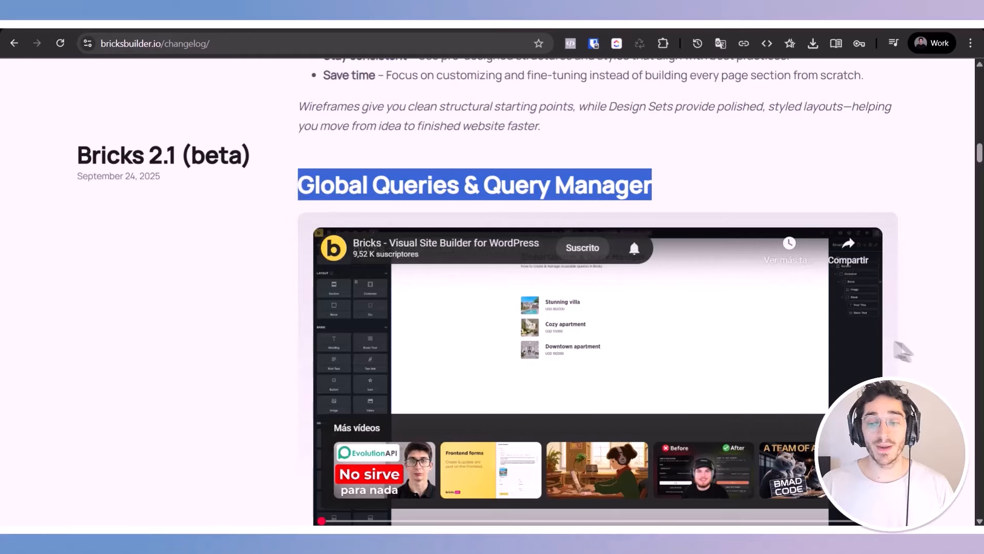
pyautogui.click(554, 455)
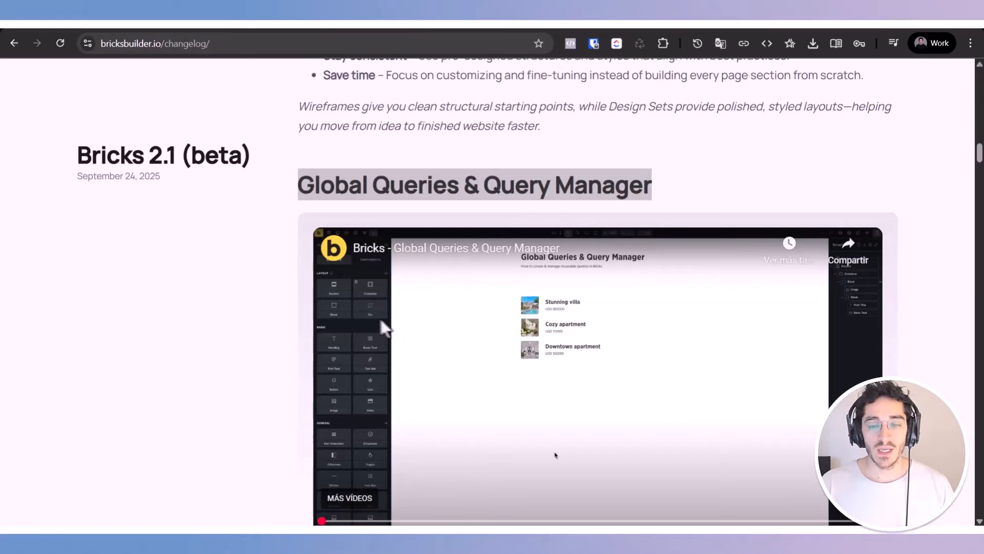
pyautogui.scroll(-3, 307, 323)
pyautogui.scroll(3, 264, 308)
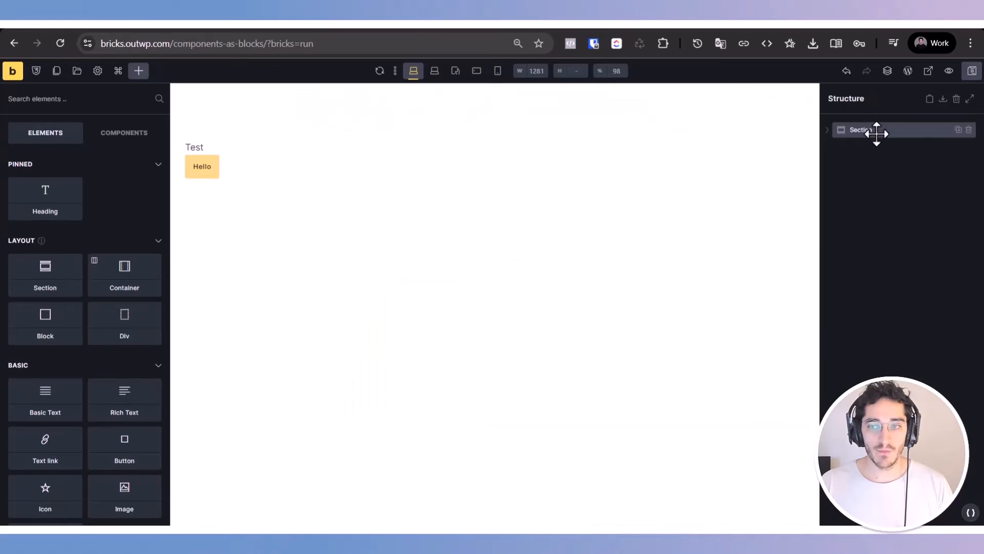
# Step: On the components-as-blocks page, add a new Section and delete the old section holding the Test text and Hello button
pyautogui.click(872, 131)
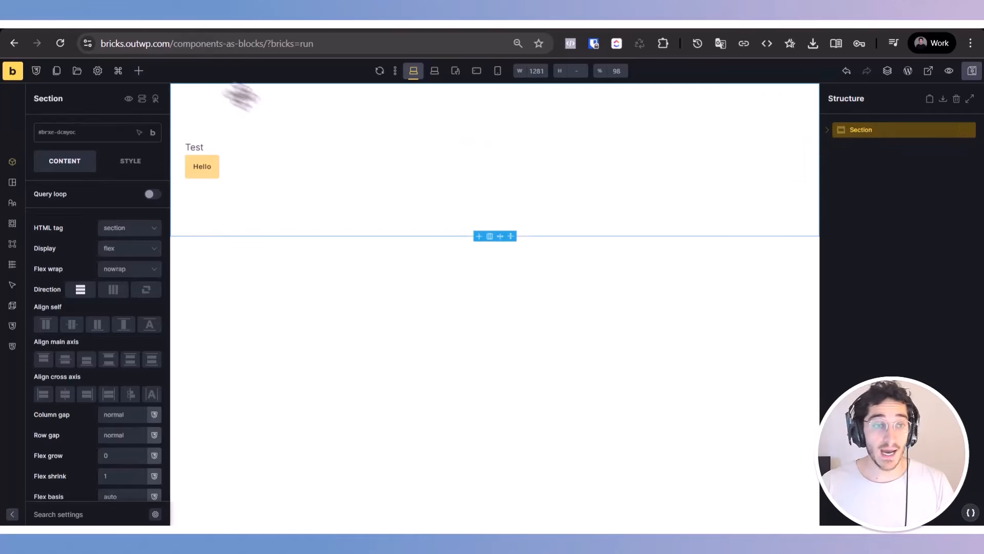
pyautogui.click(138, 70)
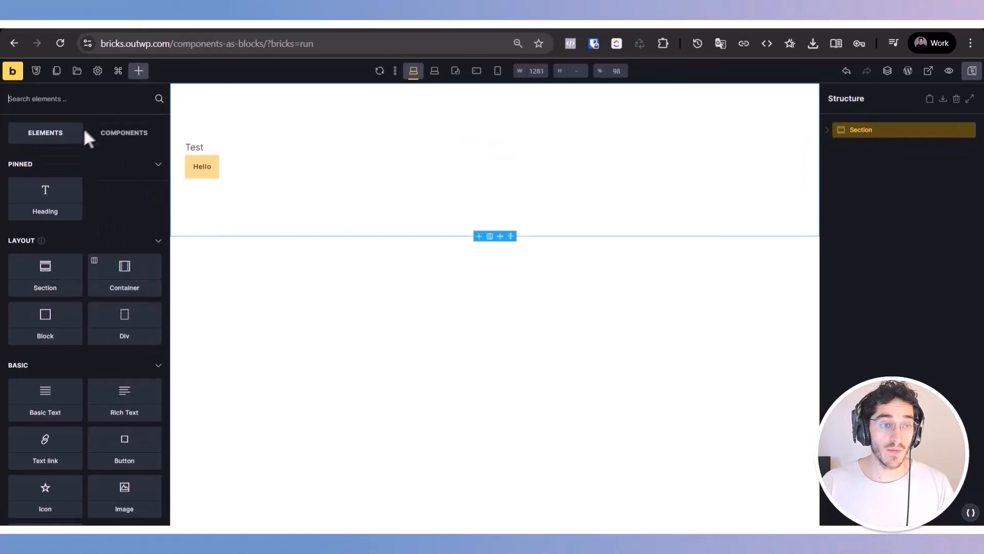
pyautogui.click(44, 287)
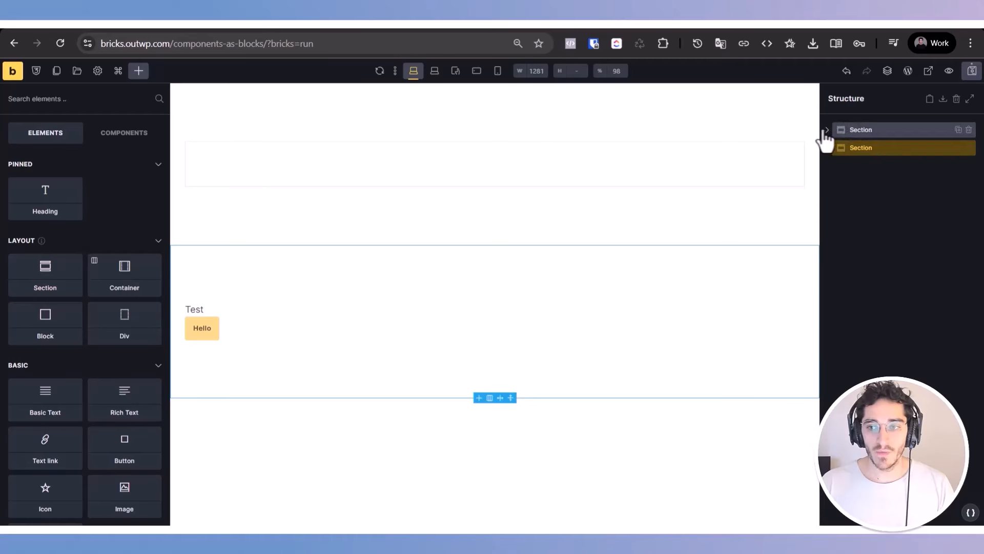
pyautogui.click(831, 147)
pyautogui.click(968, 166)
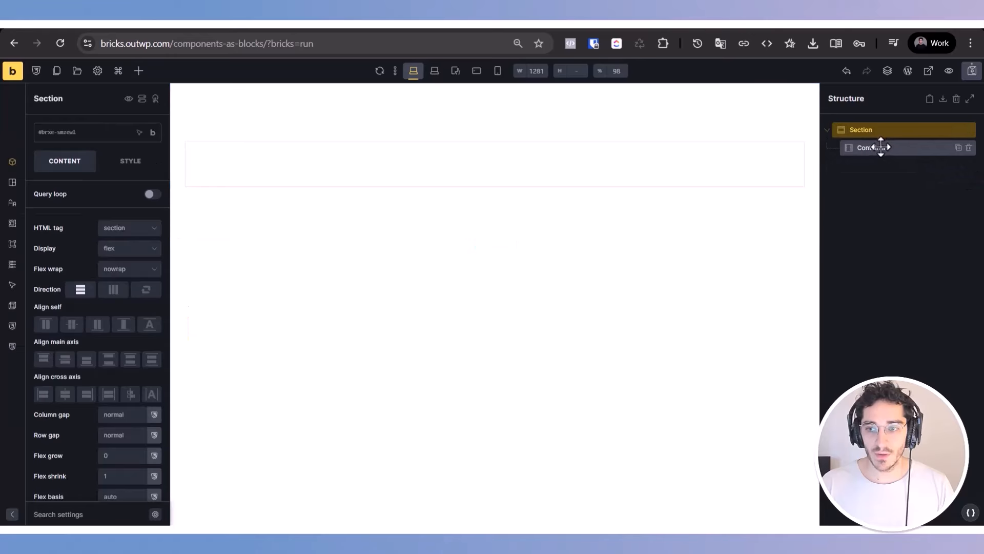
pyautogui.click(879, 148)
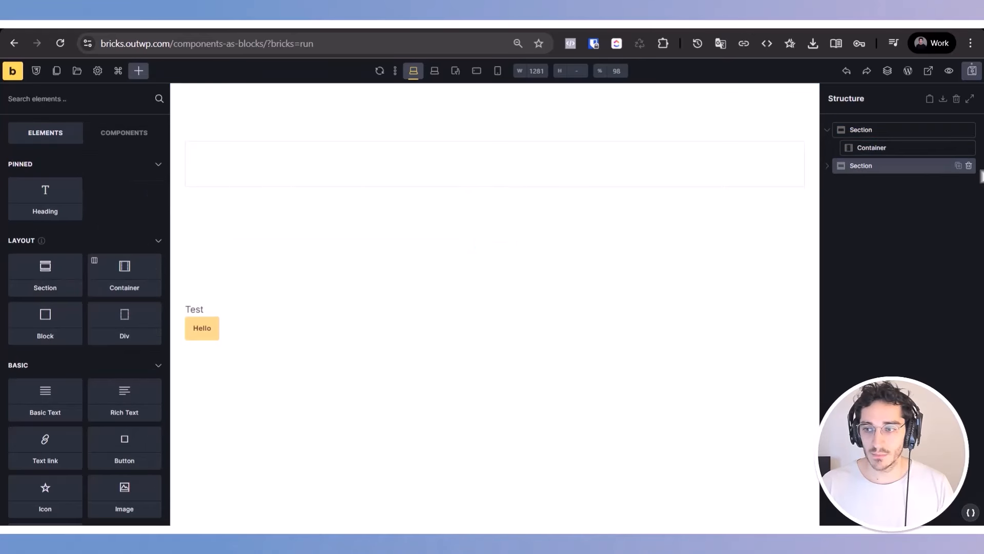
pyautogui.click(969, 166)
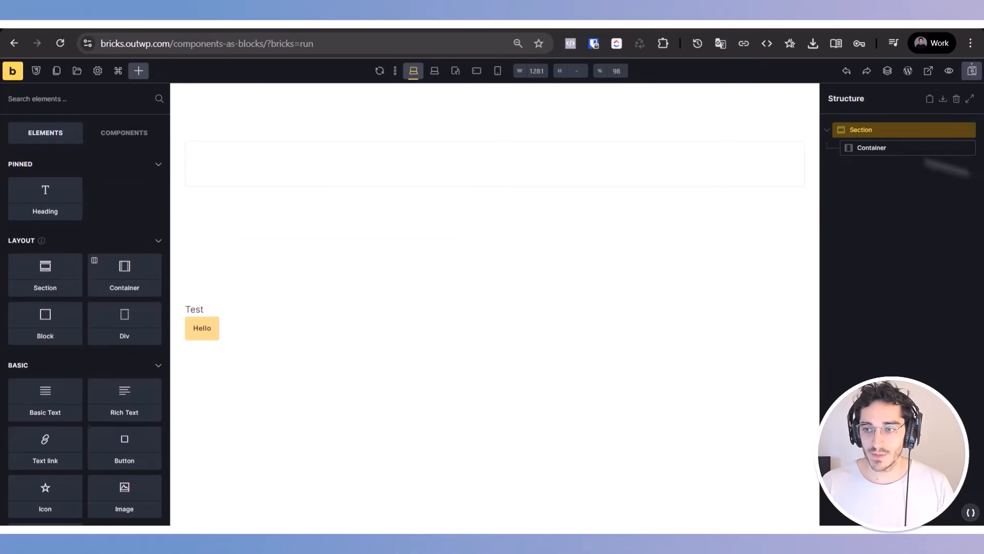
# Step: Insert the Card component into the new section's Container and set its Heading Cad property to "Hello"
pyautogui.click(871, 147)
pyautogui.click(139, 71)
pyautogui.click(119, 132)
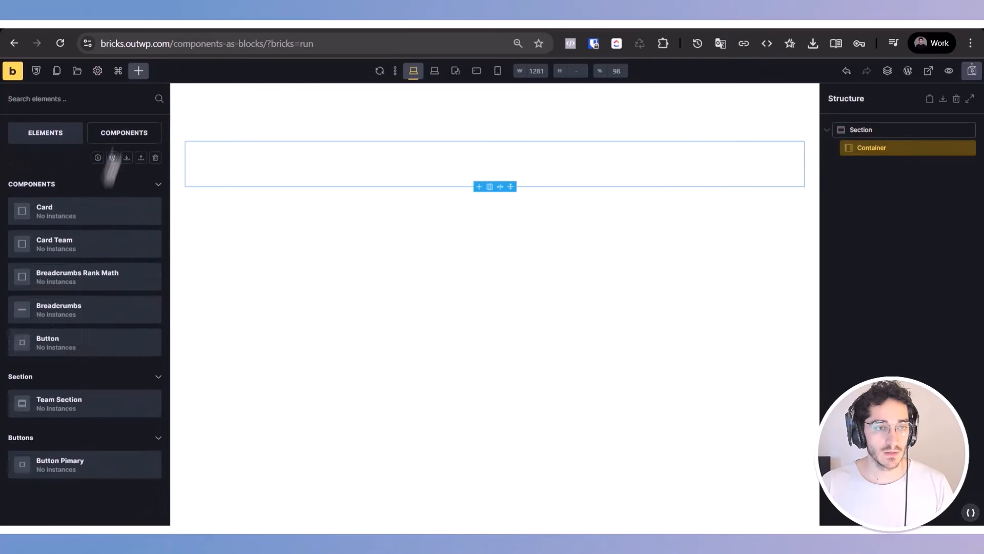
pyautogui.click(47, 214)
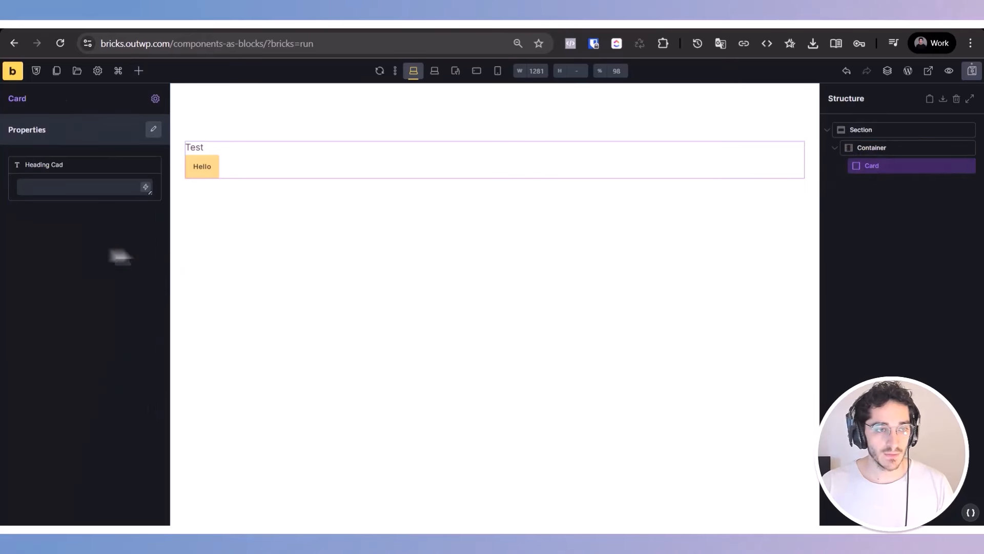
pyautogui.click(72, 187)
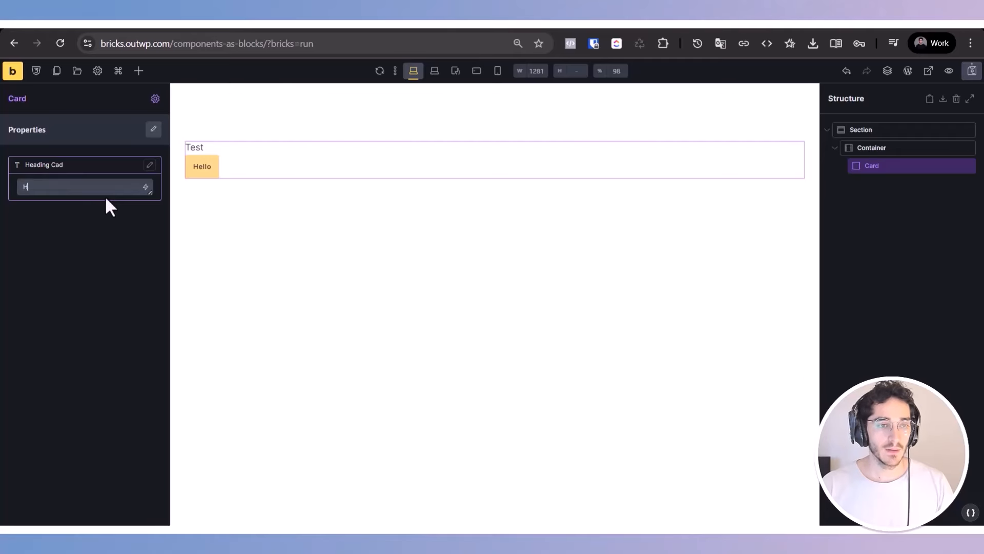
pyautogui.write('Hello')
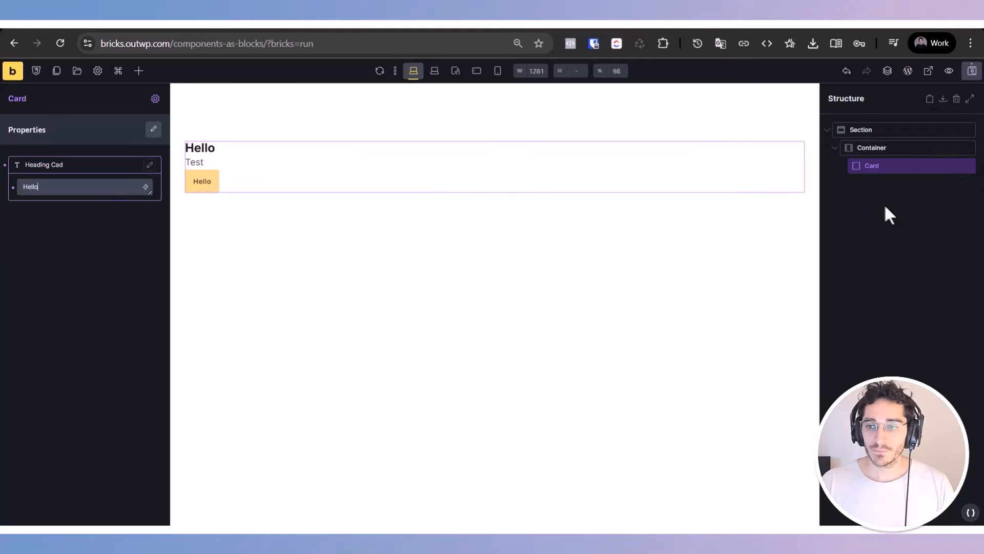
# Step: Wrap the Card component in a Div and enable a query loop of type Posts on that Div
pyautogui.rightClick(901, 166)
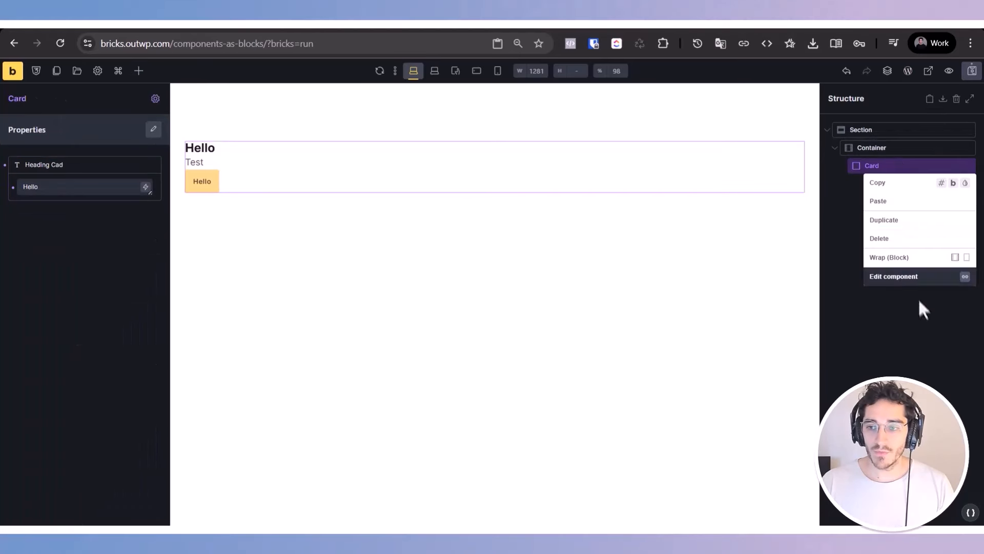
pyautogui.click(967, 257)
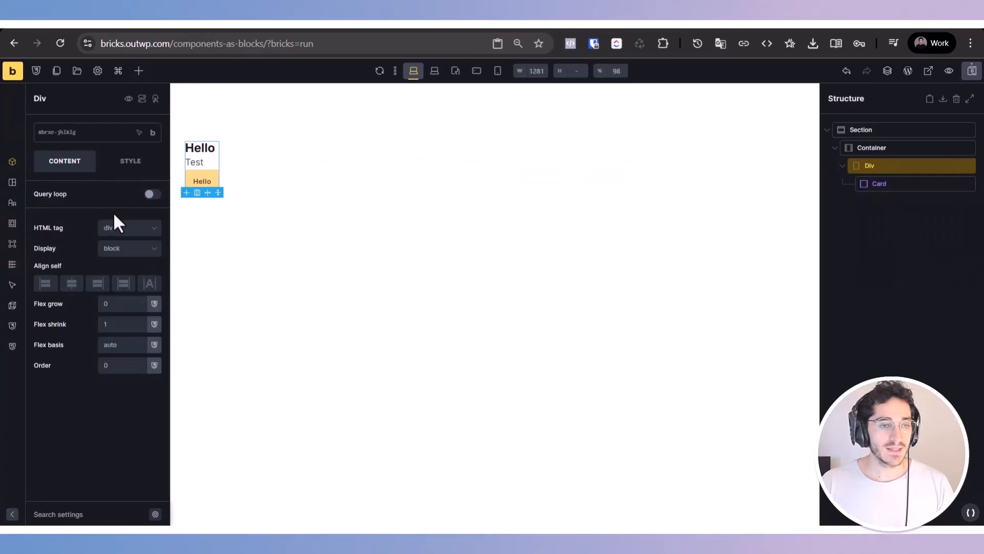
pyautogui.click(151, 194)
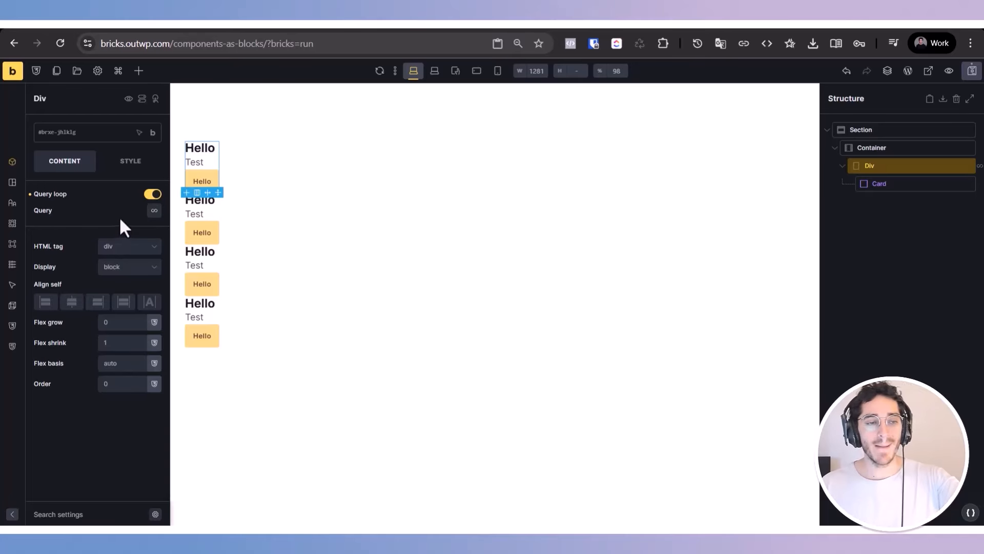
pyautogui.click(155, 211)
pyautogui.click(90, 251)
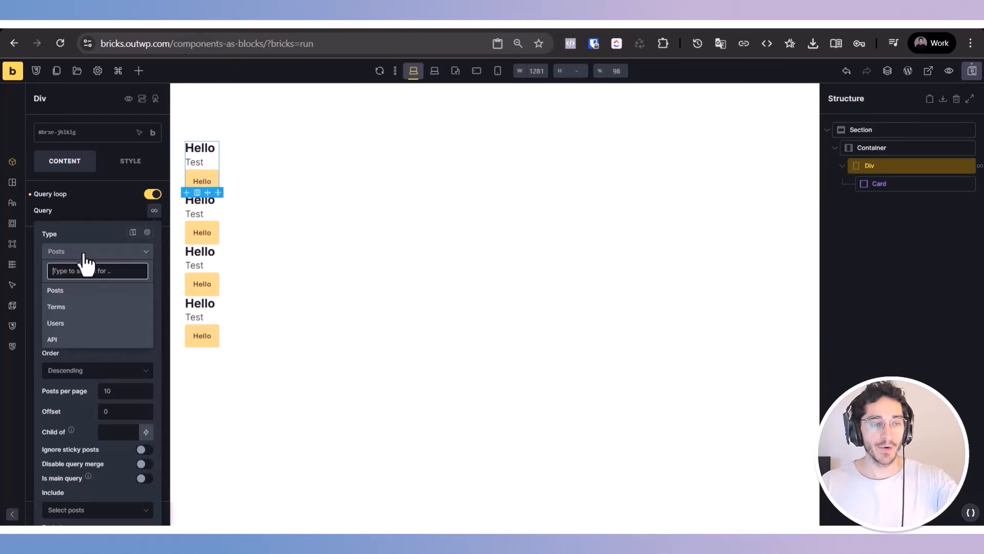
pyautogui.click(82, 290)
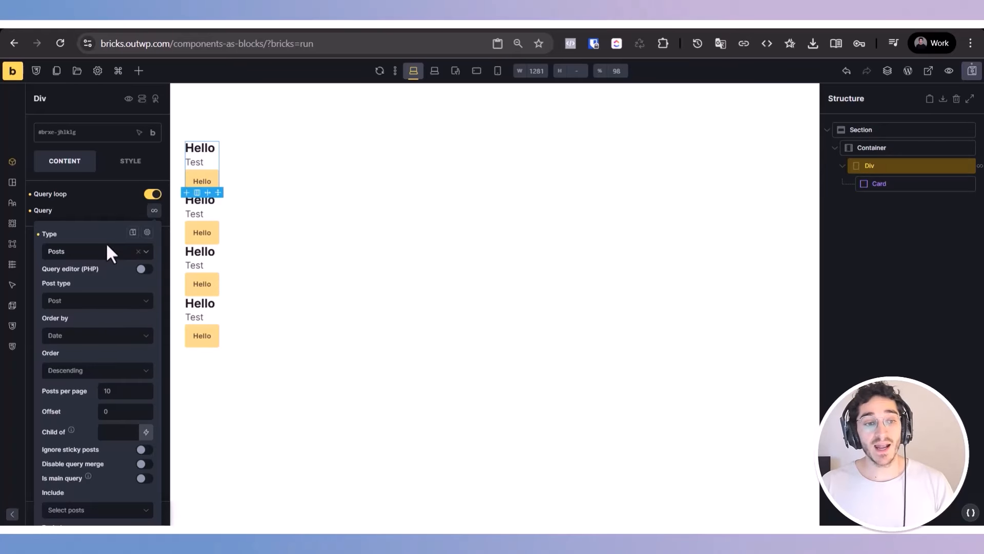
# Step: Save the Div's query settings as a new global query named "Post Query"
pyautogui.click(133, 232)
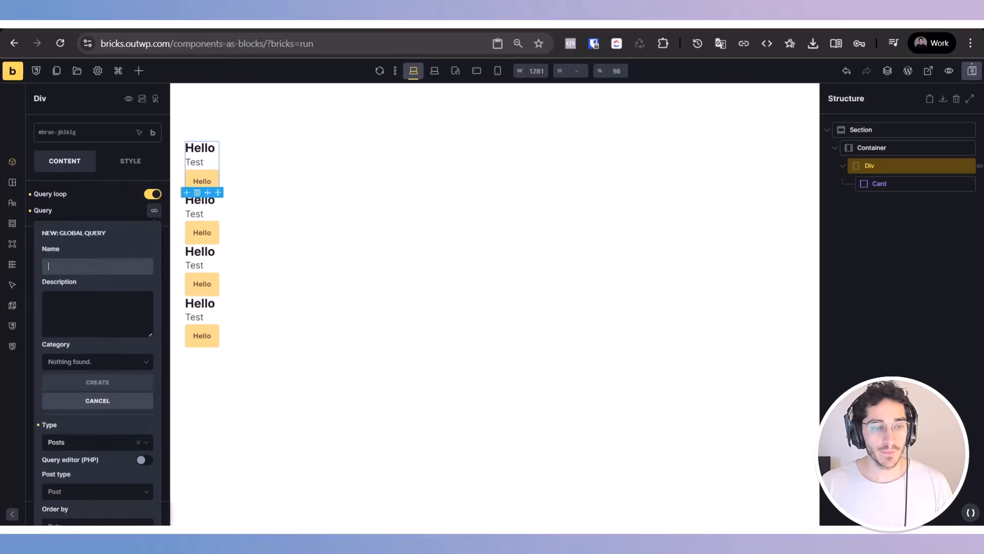
pyautogui.write('Post Query')
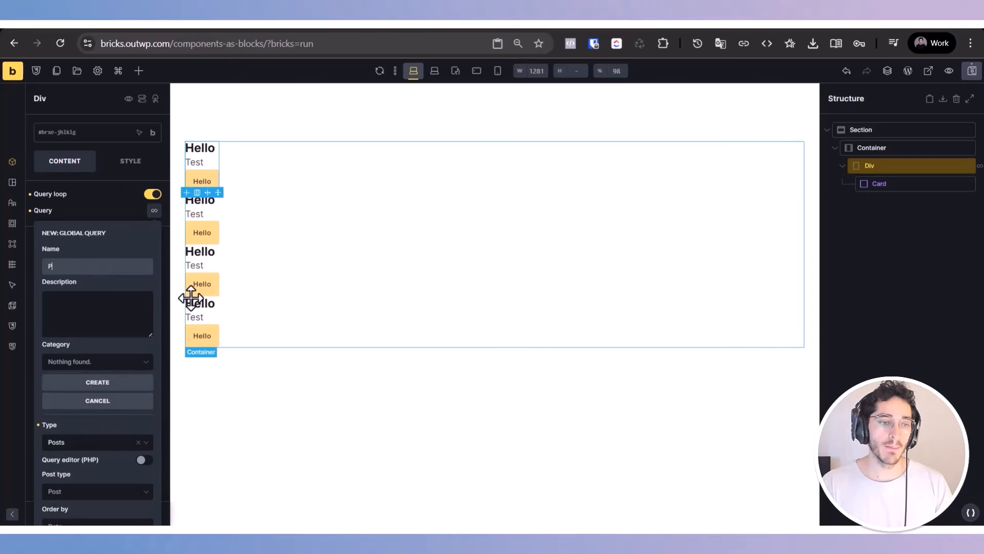
pyautogui.click(129, 383)
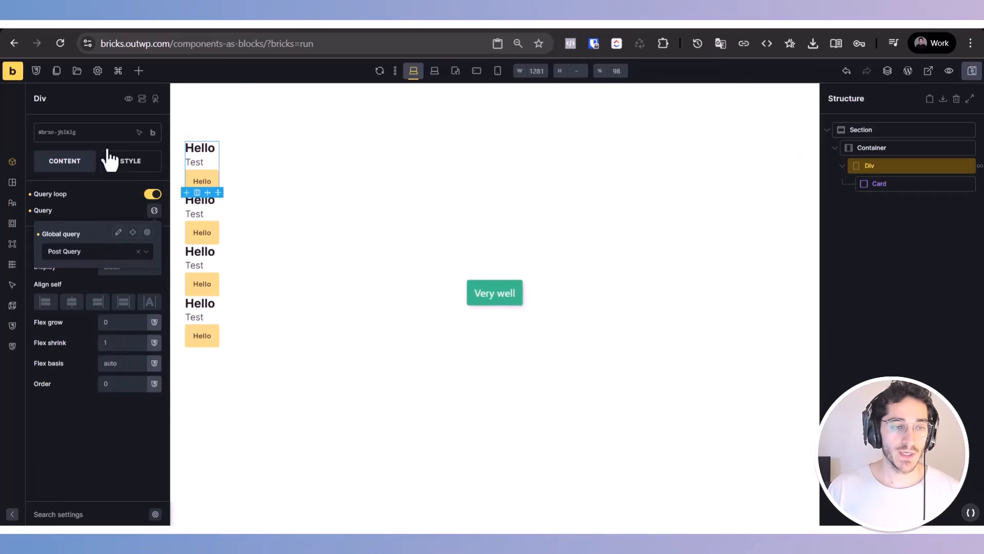
pyautogui.click(101, 210)
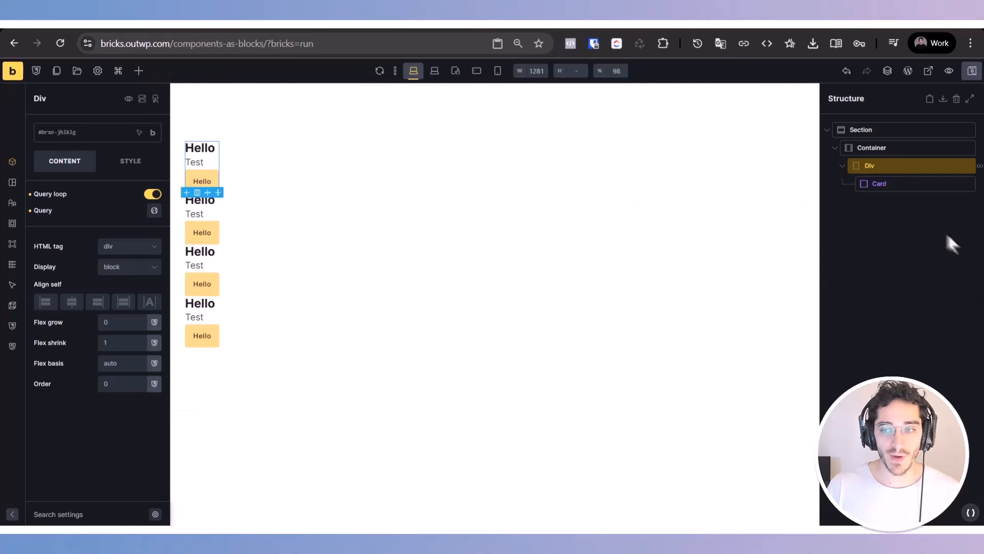
# Step: Add a Block element inside the Container, after the Div holding the Card
pyautogui.click(949, 148)
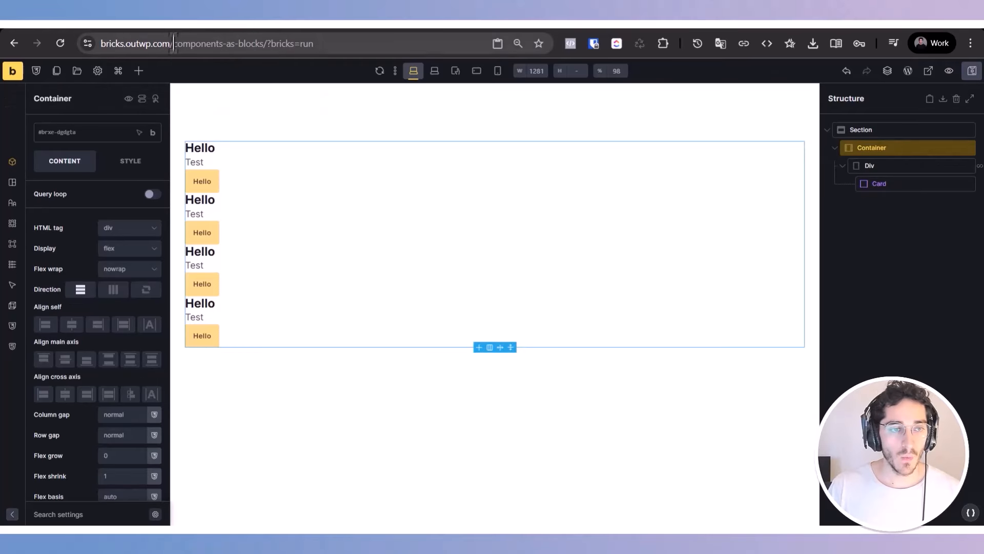
pyautogui.click(138, 71)
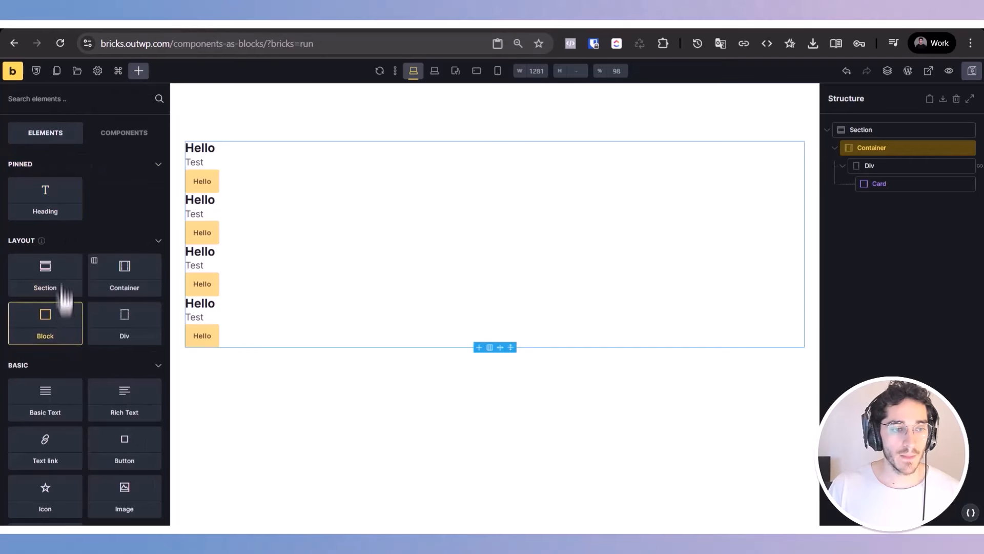
pyautogui.click(45, 321)
pyautogui.click(888, 203)
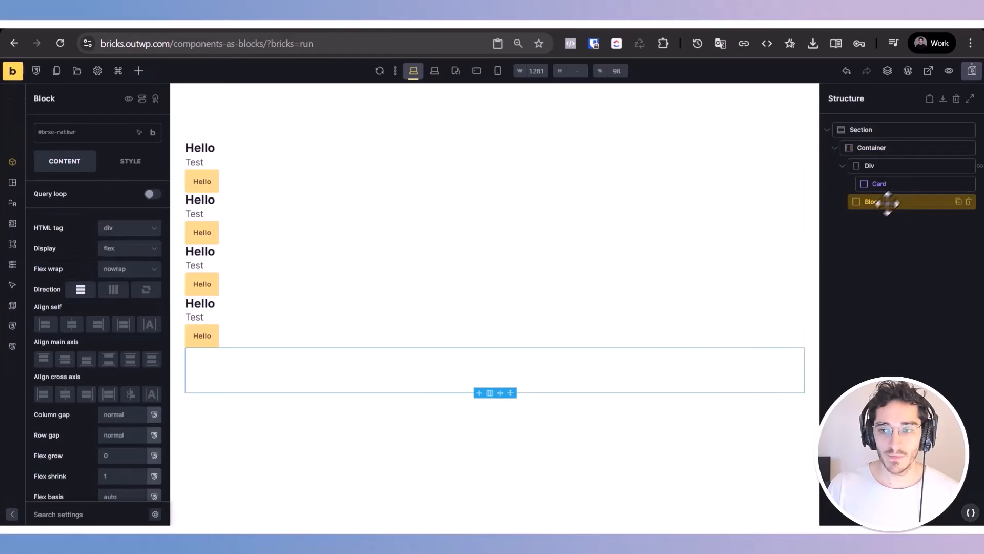
# Step: Enable the query loop on the new Block and assign the global query Post Query to it
pyautogui.click(151, 194)
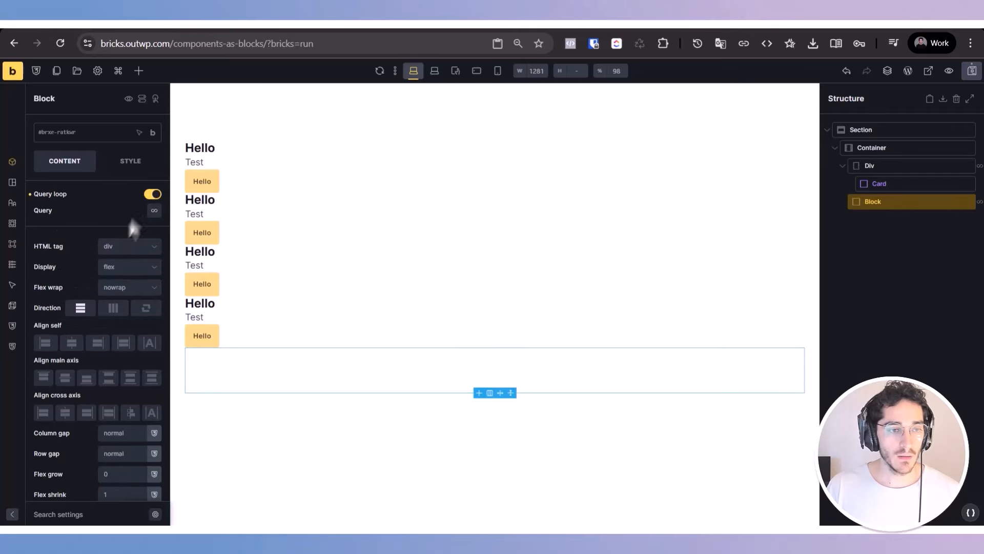
pyautogui.click(155, 211)
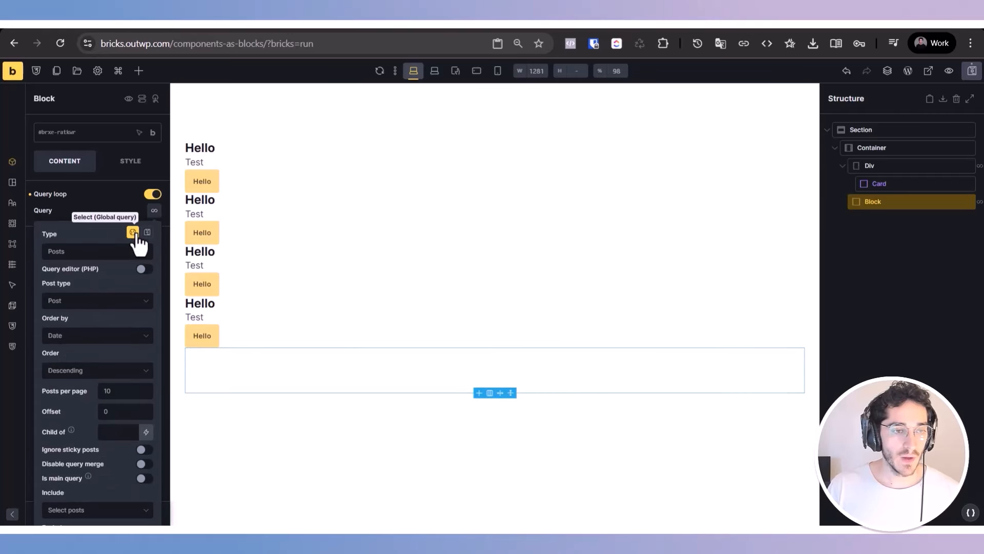
pyautogui.click(133, 232)
pyautogui.click(116, 252)
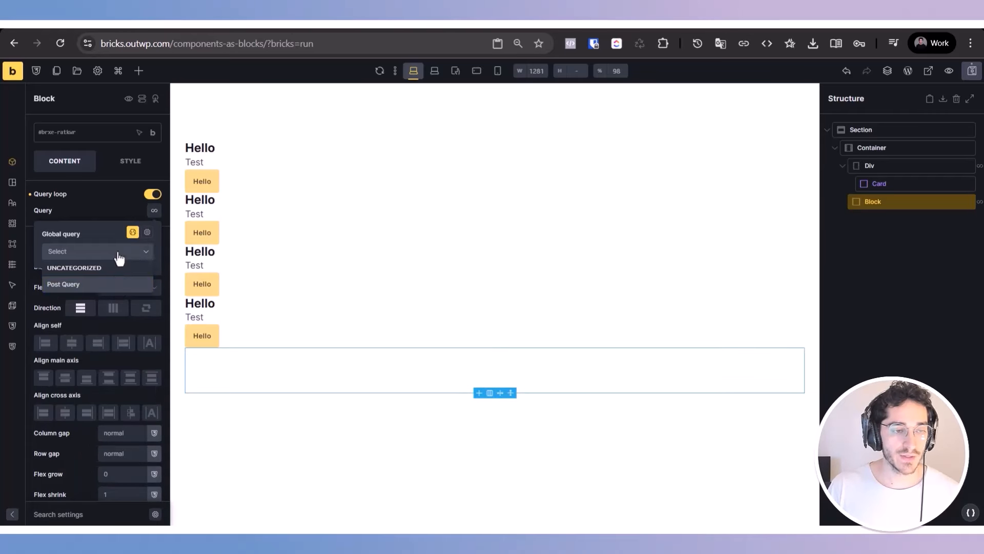
pyautogui.click(117, 285)
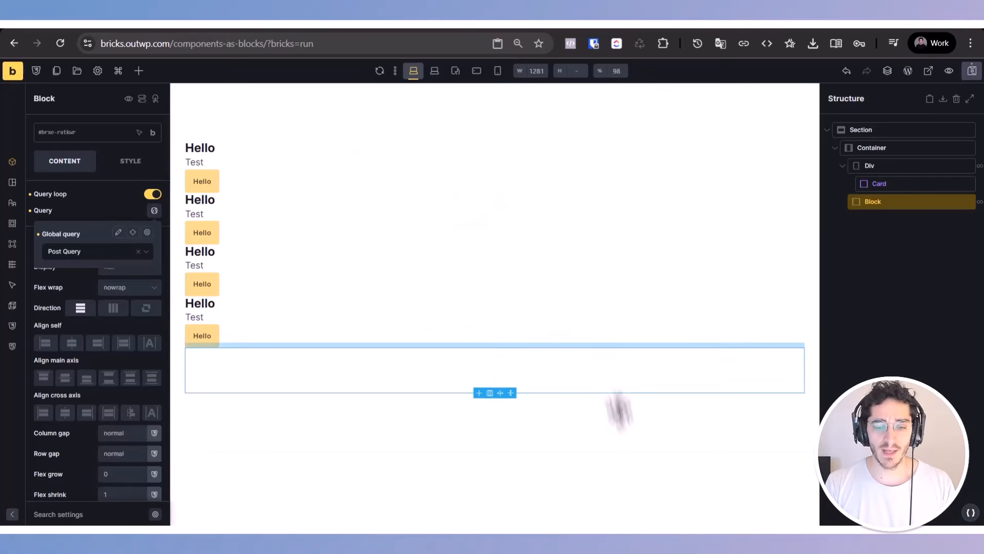
# Step: Open the Query Manager, view the Post Query entry, and create a query category named "Events Queries"
pyautogui.click(97, 72)
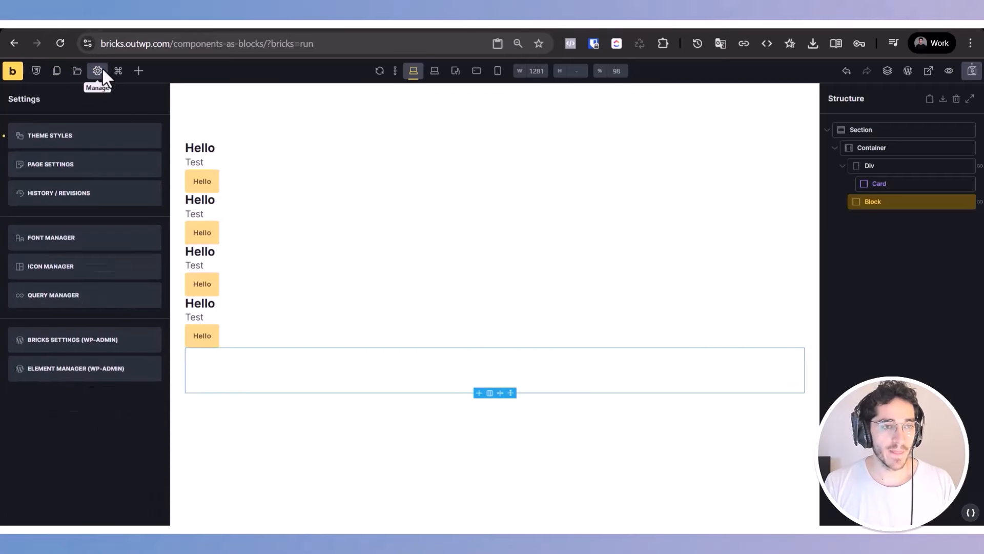
pyautogui.click(89, 295)
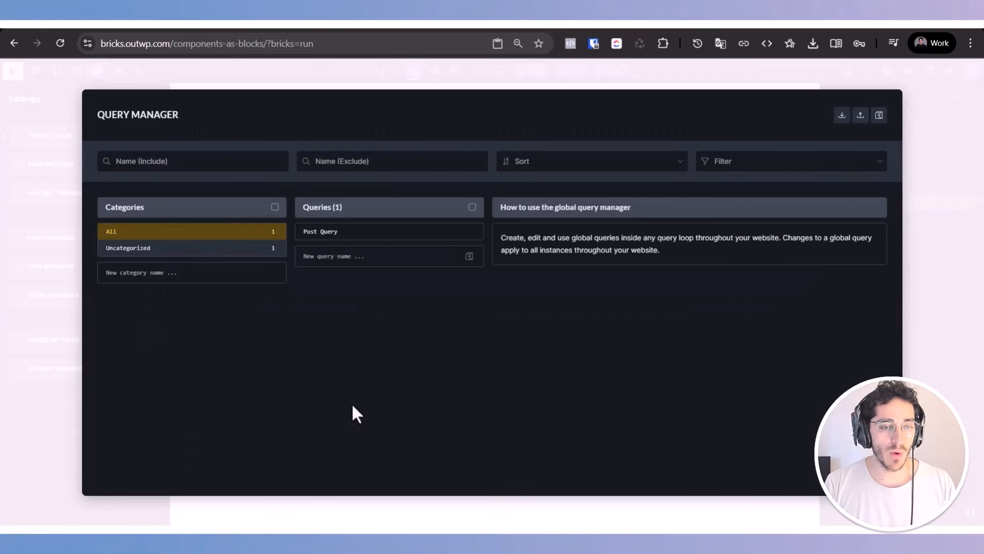
pyautogui.click(352, 234)
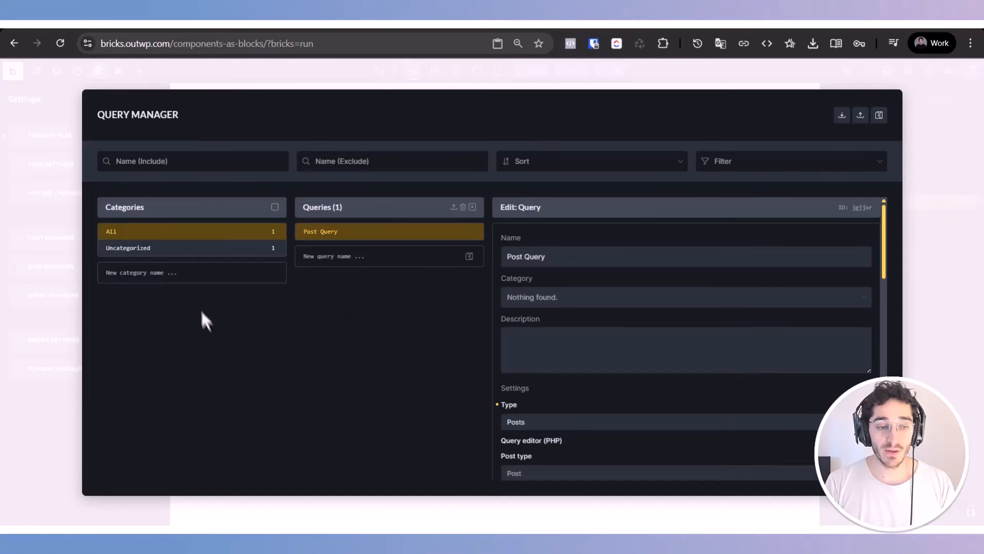
pyautogui.click(198, 274)
pyautogui.write('Events Q')
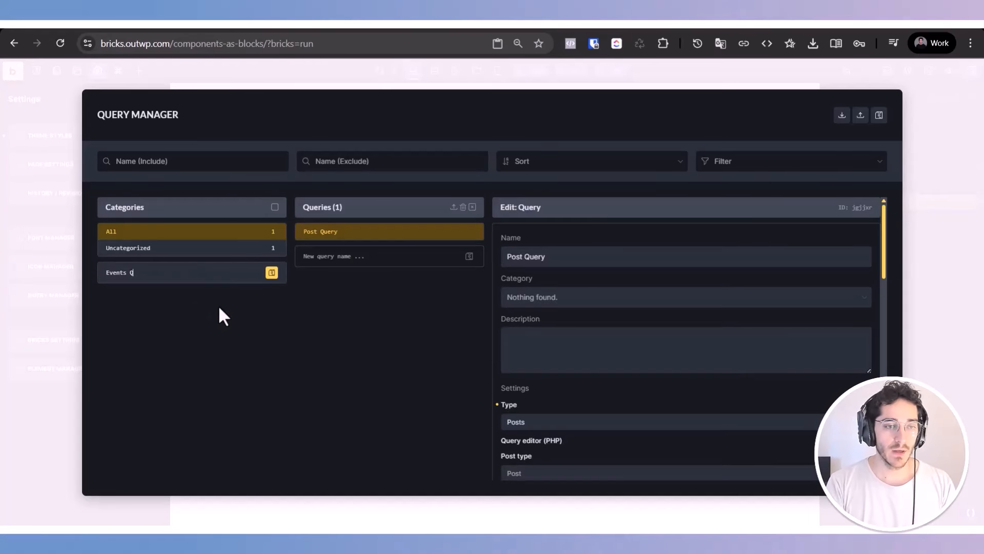
pyautogui.write('ueries')
pyautogui.press('Return')
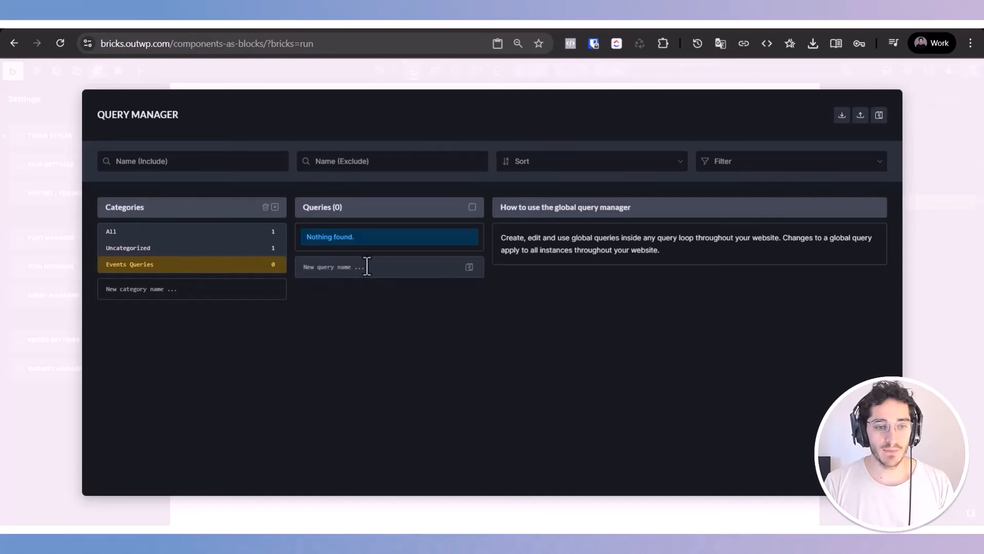
# Step: Create a query named "Events" in the Events Queries category and paste the Lorem ipsum placeholder text as its description
pyautogui.write('Events')
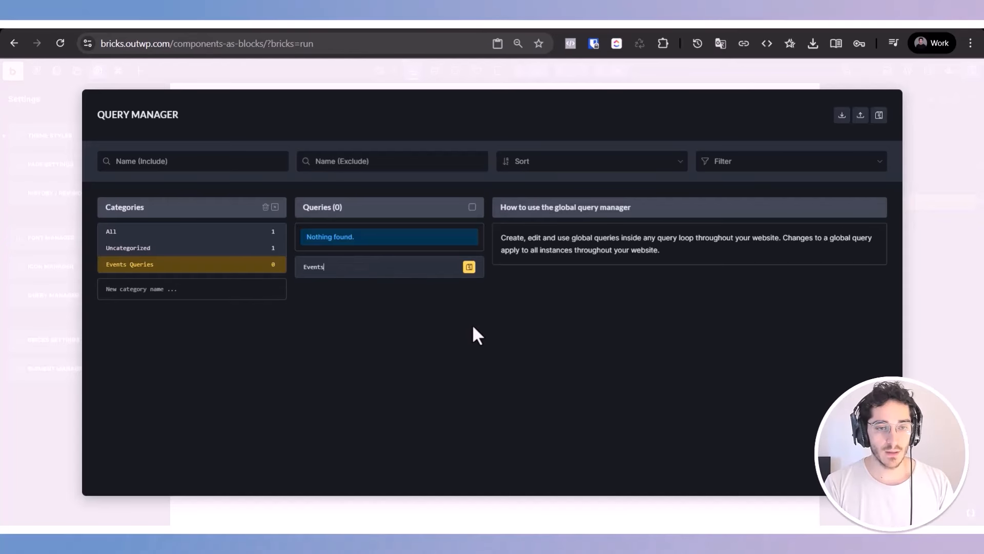
pyautogui.press('Return')
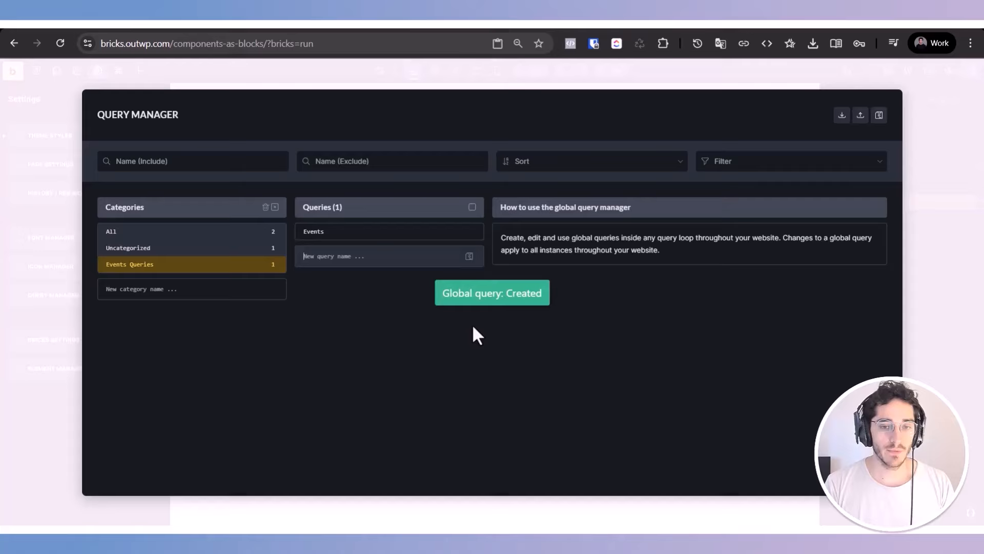
pyautogui.click(347, 233)
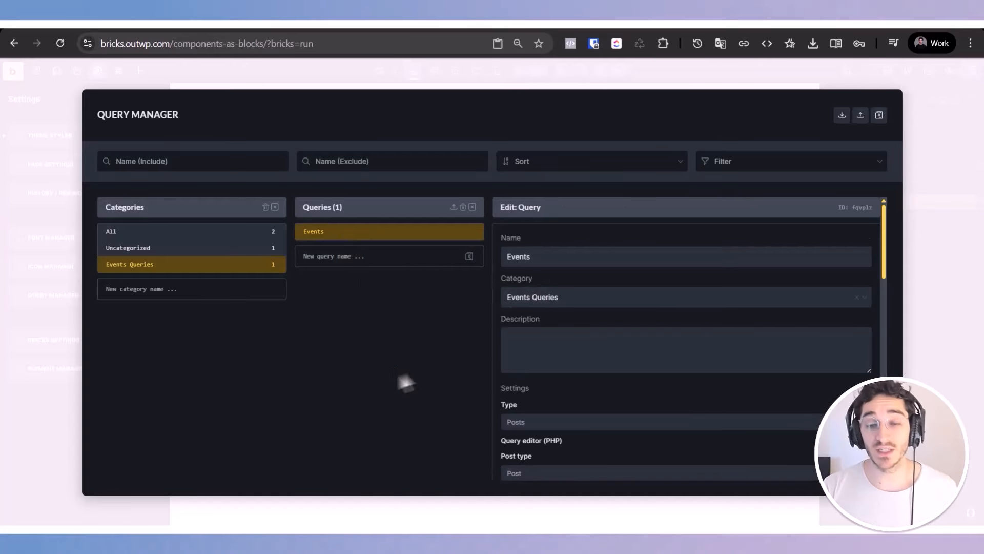
pyautogui.click(574, 297)
pyautogui.click(578, 318)
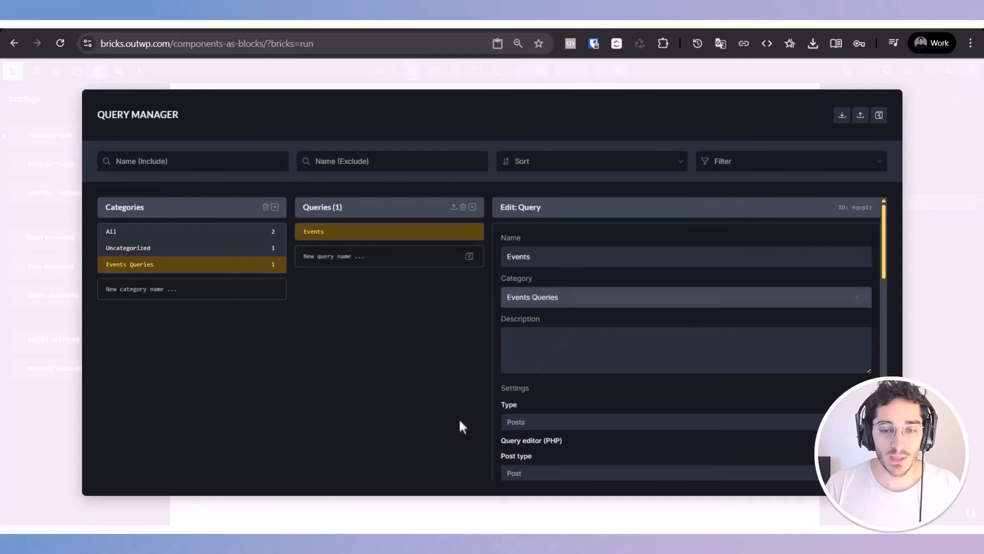
pyautogui.click(593, 342)
pyautogui.scroll(-3, 599, 348)
pyautogui.write('Lorem ipsum dolor sit amet, consectetur adipiscing elit, sed do eiusmod tempor incididunt ut labore et dolore magna aliqua. Ut enim ad minim veniam, quis nostrud exercitation ullamco laboris nisi ut aliquip ex ea commodo consequat. Duis aute irure dolor in reprehenderit in voluptate velit esse cillum dolore eu fugiat nulla pariatur. Excepteur sint occaecat cupidatat non proident, sunt in culpa qui officia deserunt mollit anim id est laborum.')
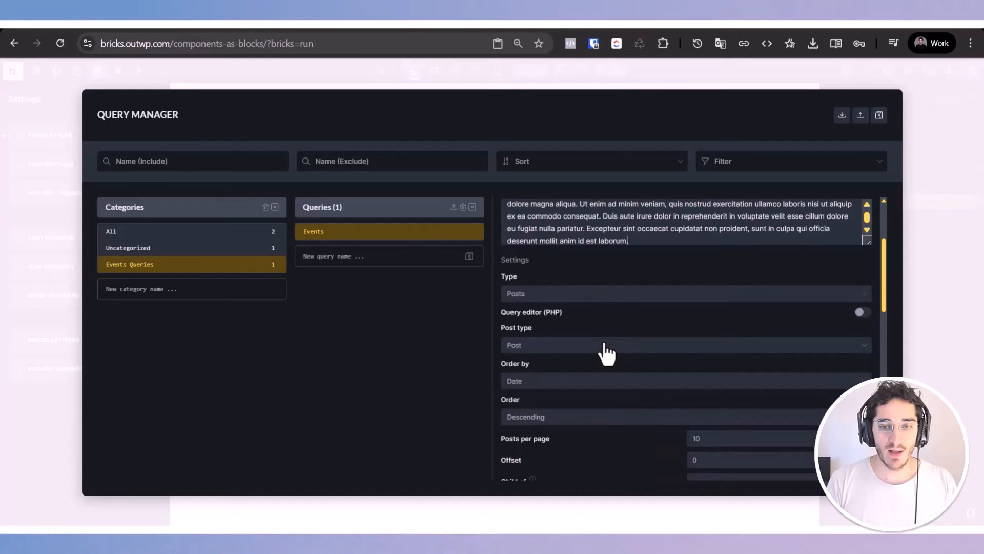
# Step: Set the Events query's type to Posts and its post type to Page
pyautogui.click(521, 295)
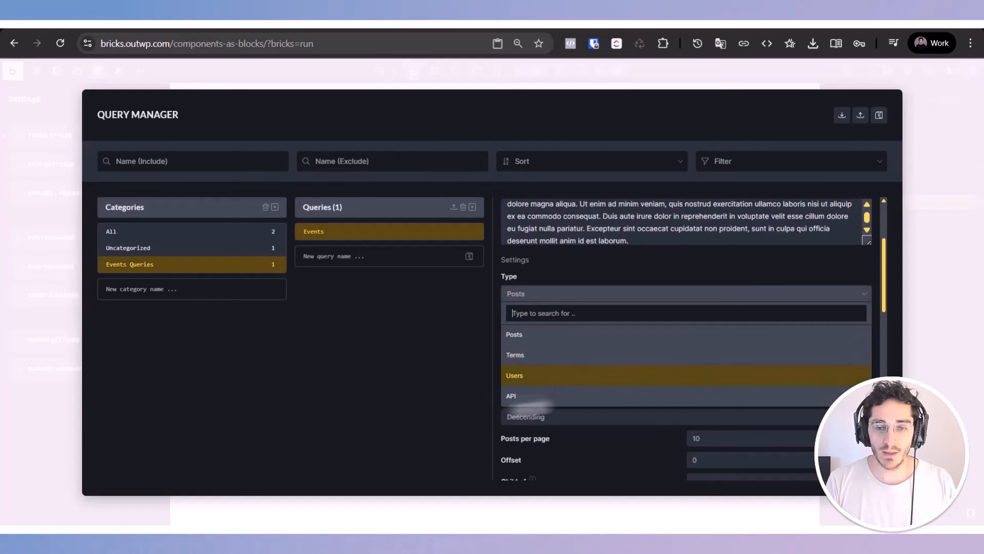
pyautogui.click(533, 339)
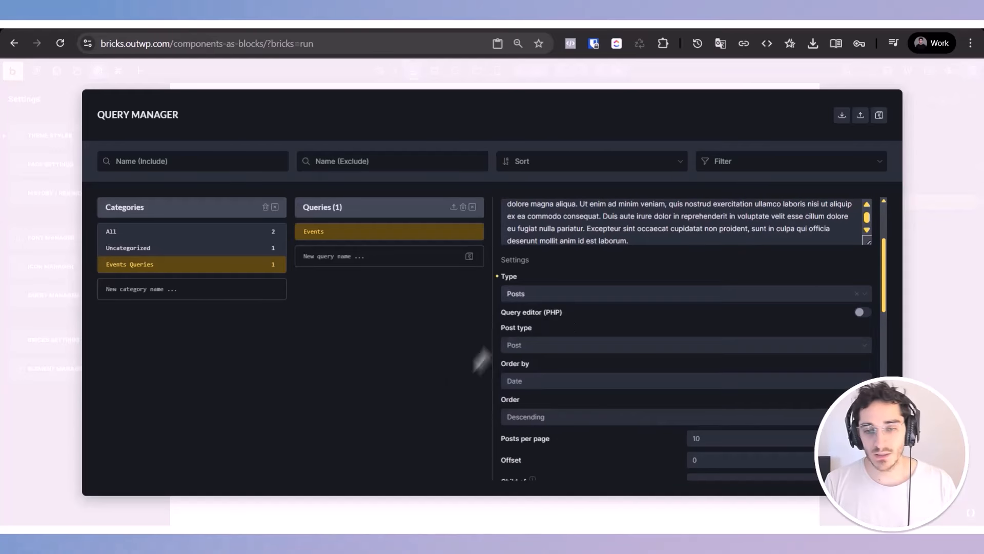
pyautogui.scroll(-2, 513, 323)
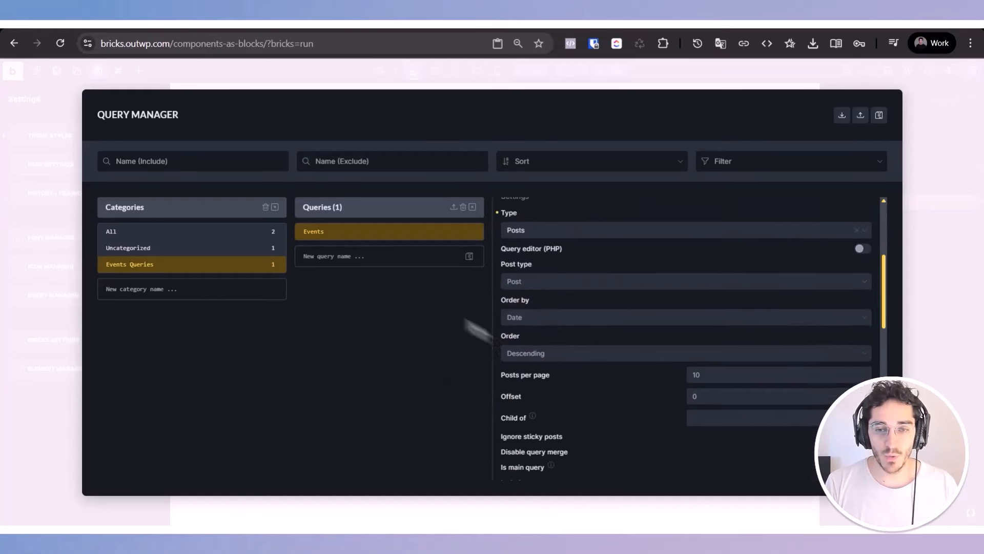
pyautogui.click(509, 283)
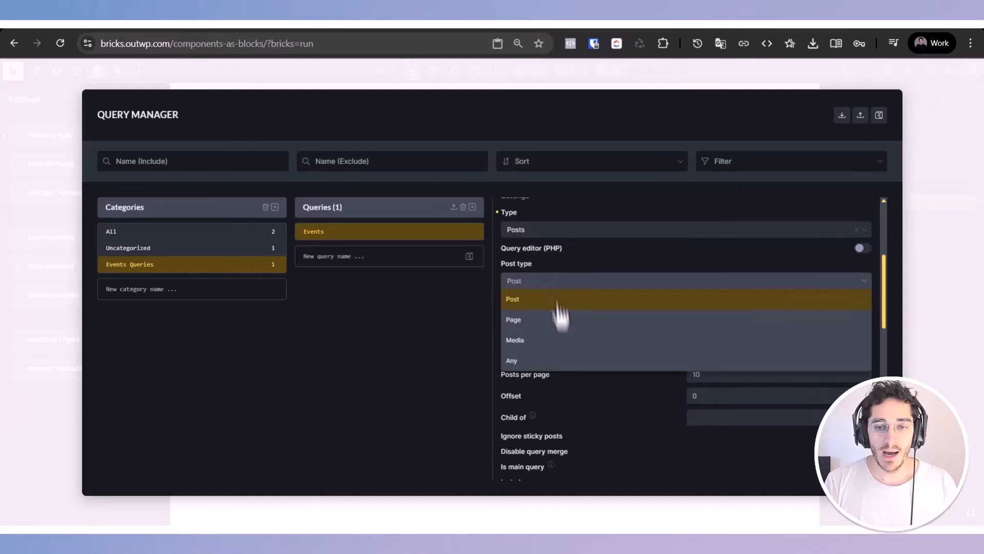
pyautogui.click(526, 319)
pyautogui.click(543, 319)
# Step: Look through the Events query's remaining settings, save the global queries, and close the Query Manager
pyautogui.scroll(-5, 534, 334)
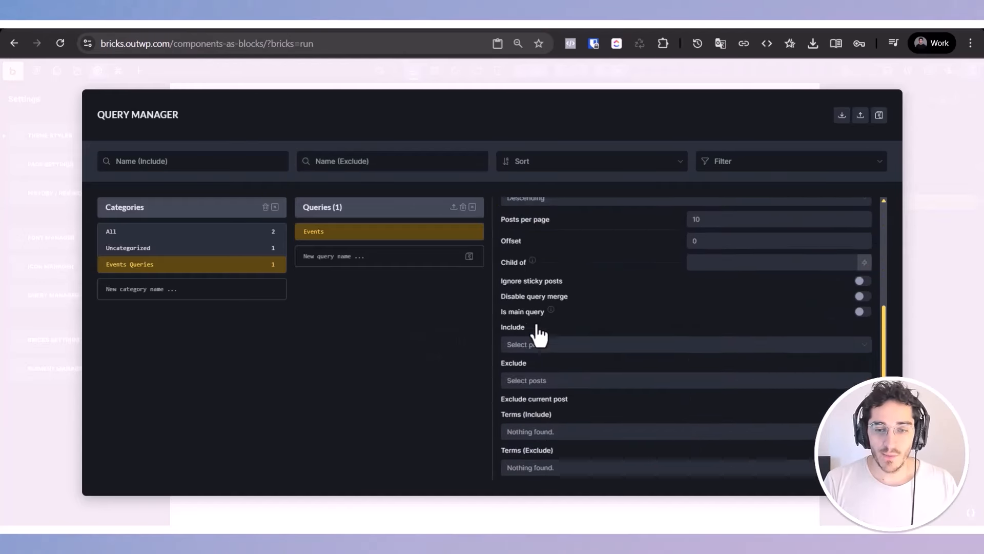
pyautogui.scroll(5, 659, 407)
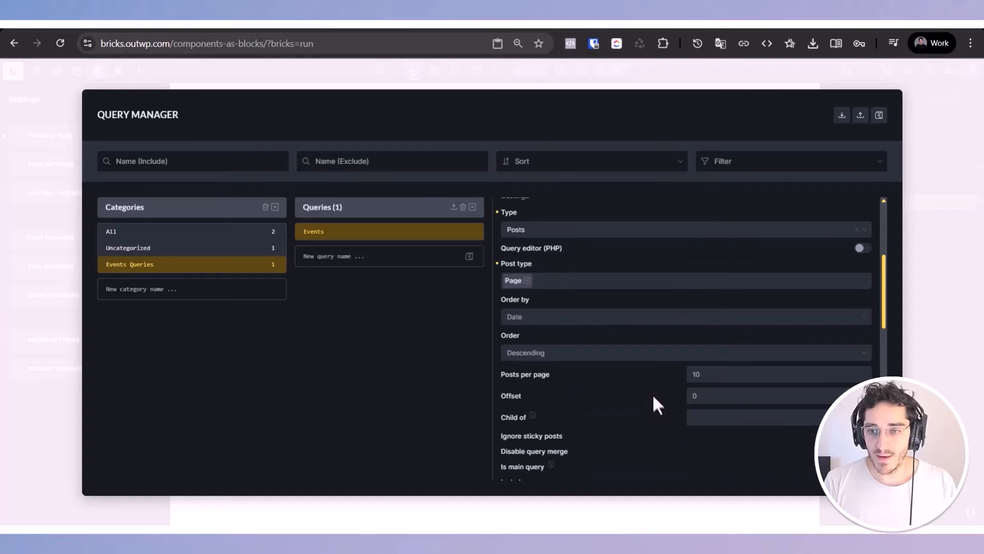
pyautogui.scroll(-10, 655, 399)
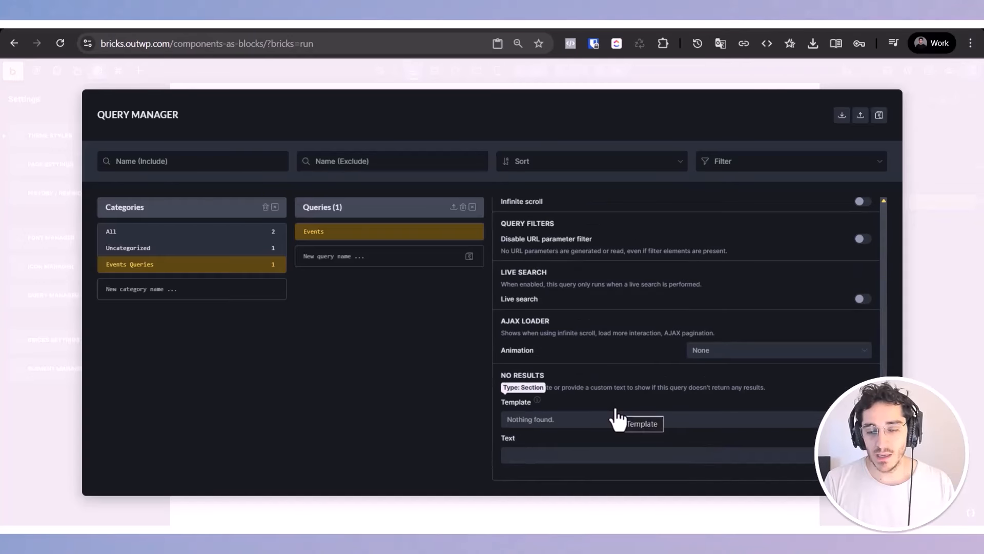
pyautogui.scroll(4, 615, 410)
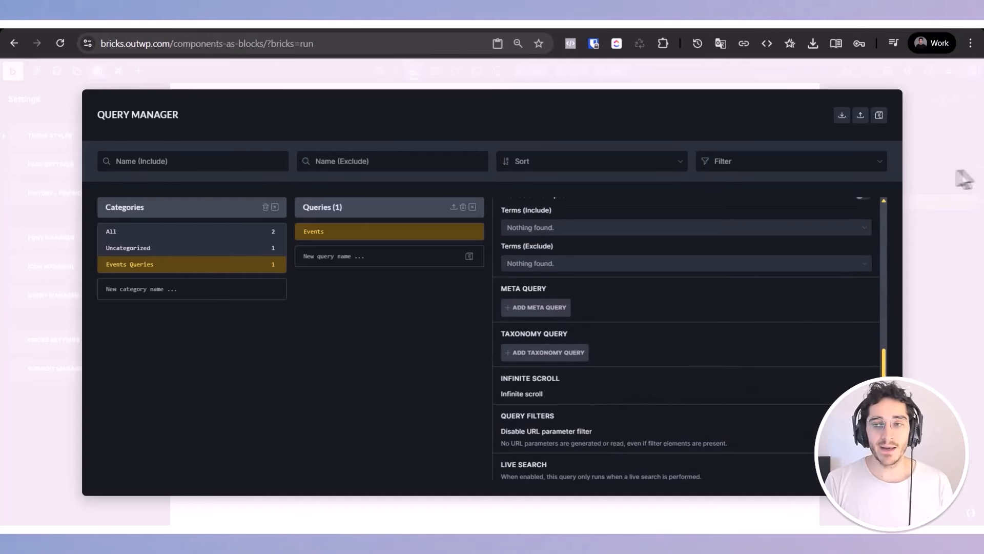
pyautogui.click(879, 115)
pyautogui.click(972, 223)
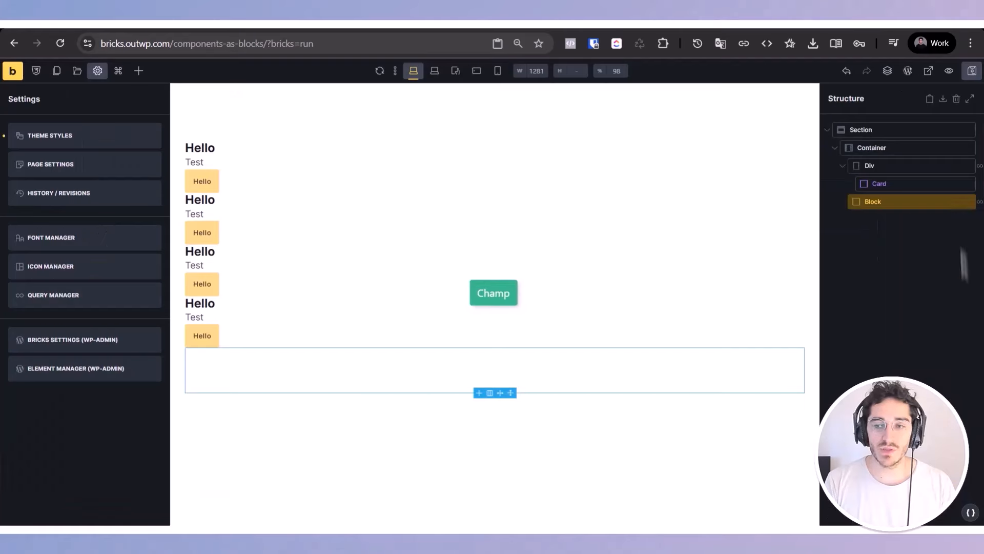
# Step: Assign the Events global query to the Block element, then reselect the Block and reopen its query settings
pyautogui.click(907, 204)
pyautogui.click(153, 210)
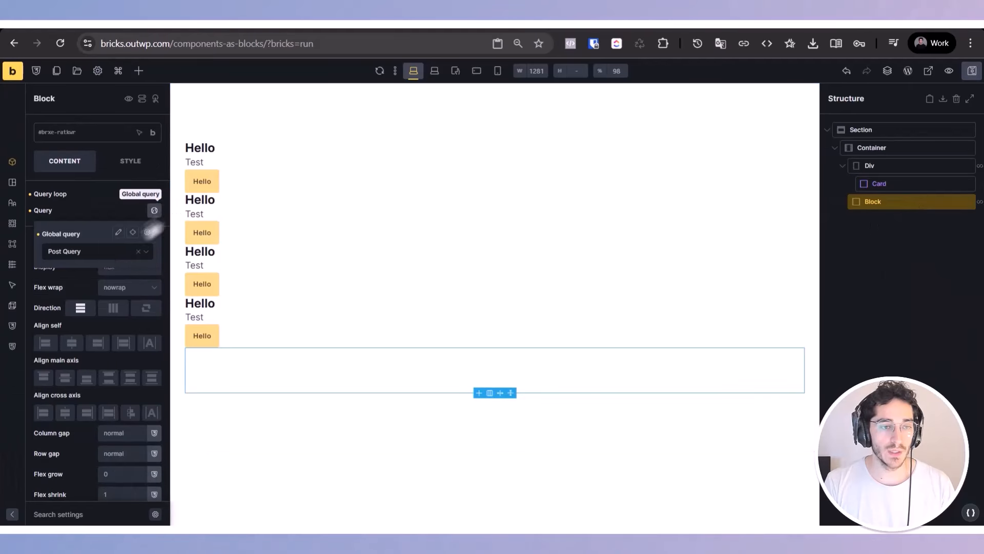
pyautogui.click(98, 251)
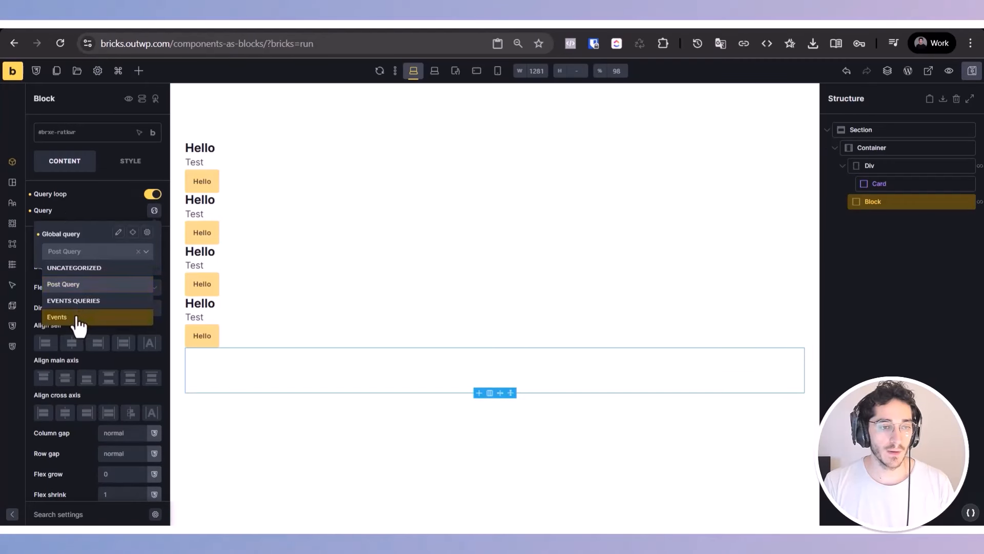
pyautogui.click(77, 318)
pyautogui.click(892, 303)
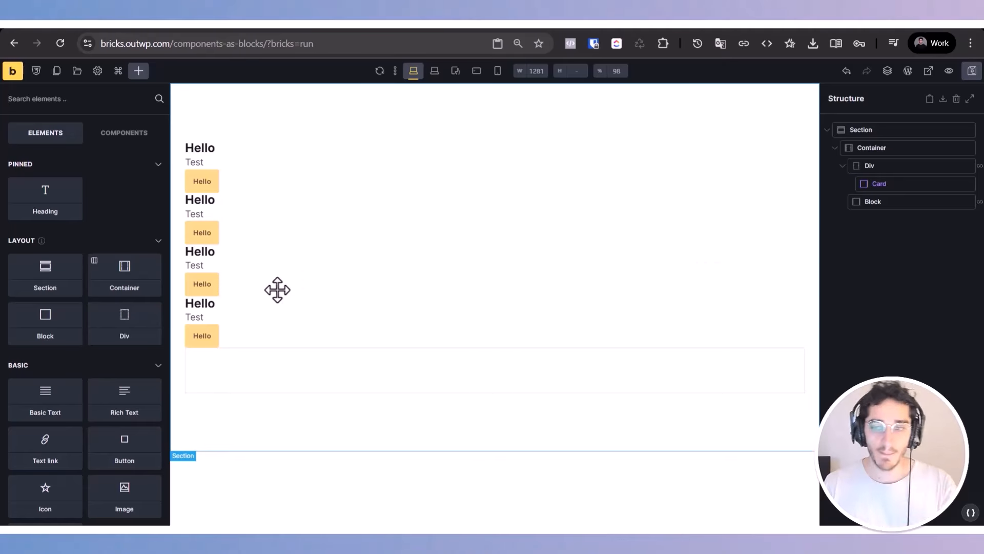
pyautogui.click(893, 202)
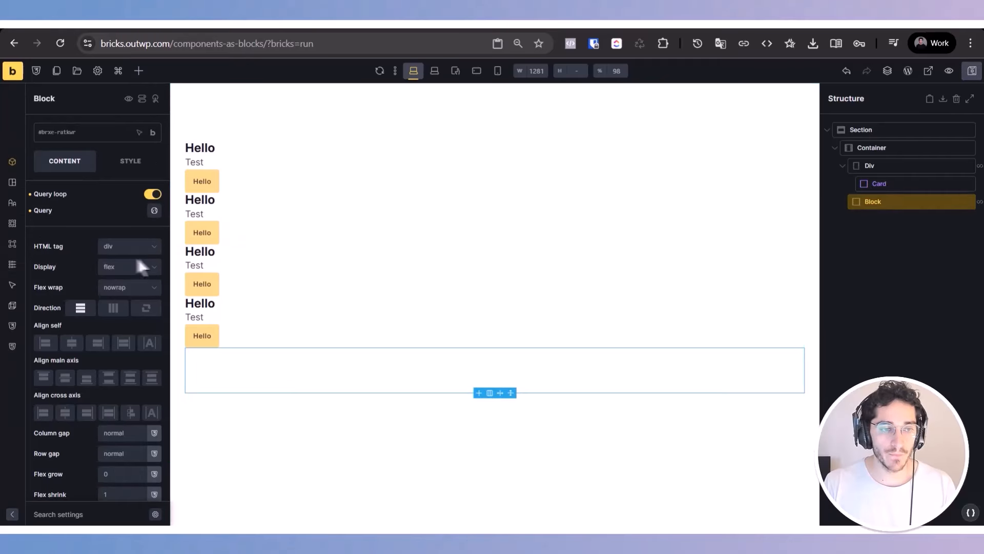
pyautogui.click(153, 210)
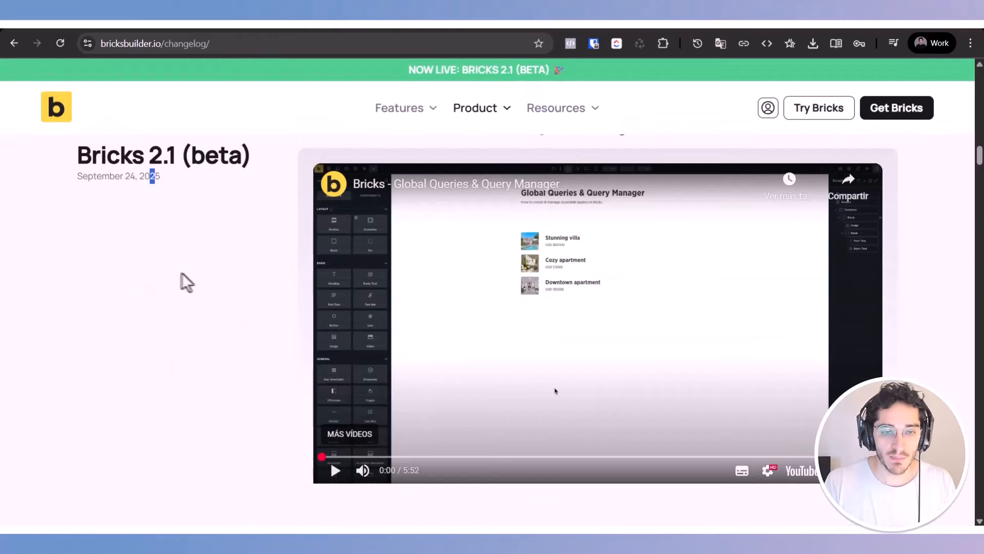
# Step: Review the Global Queries & Query Manager section of the Bricks 2.1 (beta) changelog
pyautogui.scroll(5, 187, 282)
pyautogui.doubleClick(330, 367)
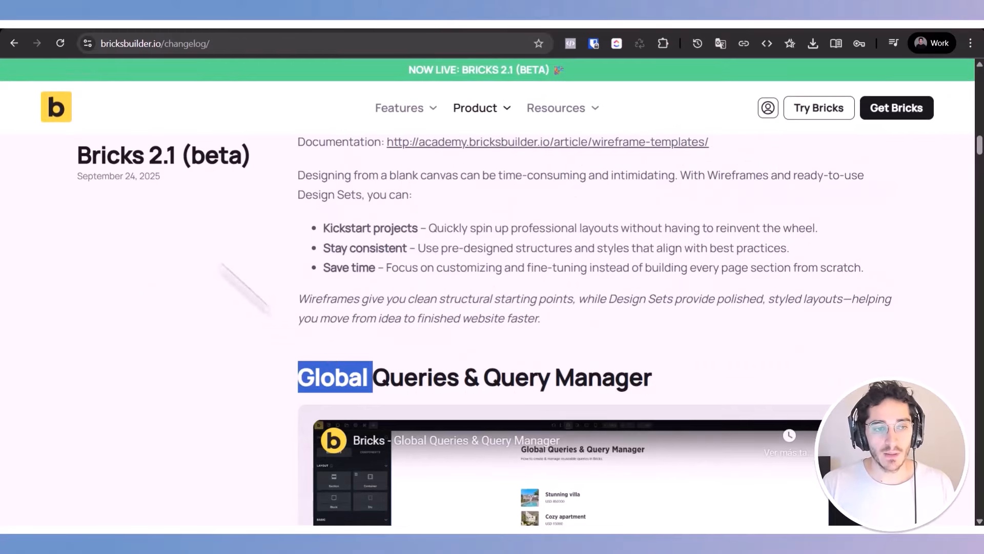
pyautogui.scroll(-1, 284, 239)
pyautogui.scroll(-10, 284, 239)
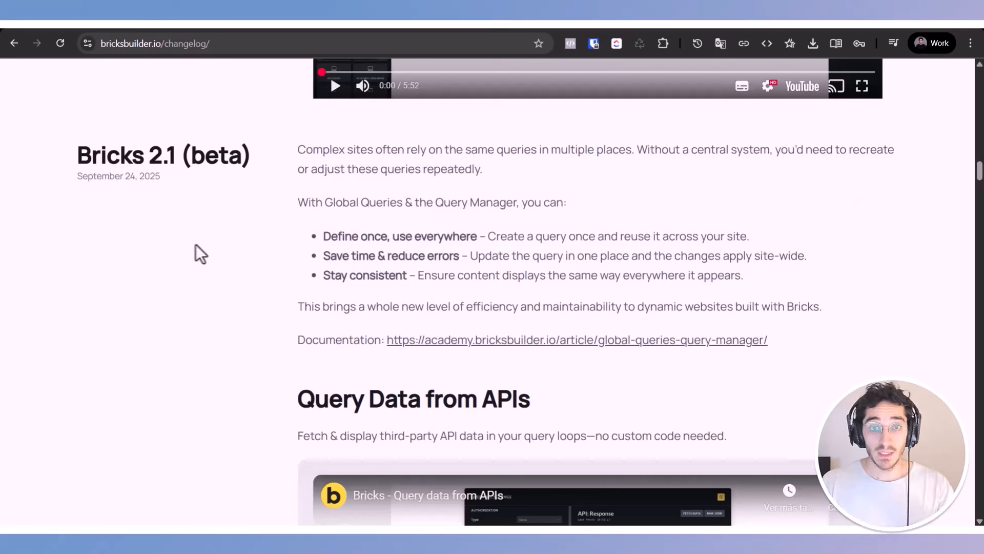
pyautogui.scroll(-4, 221, 281)
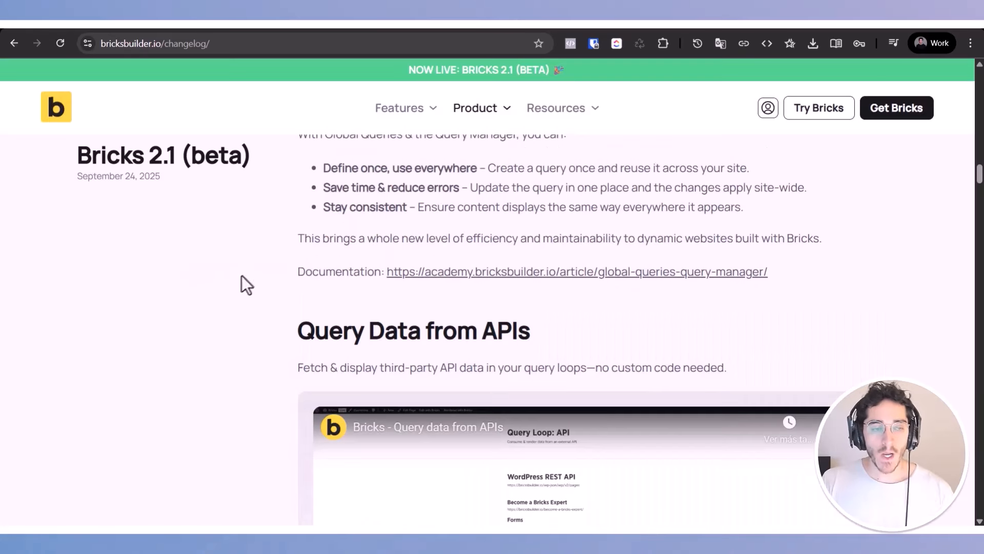
pyautogui.scroll(2, 241, 281)
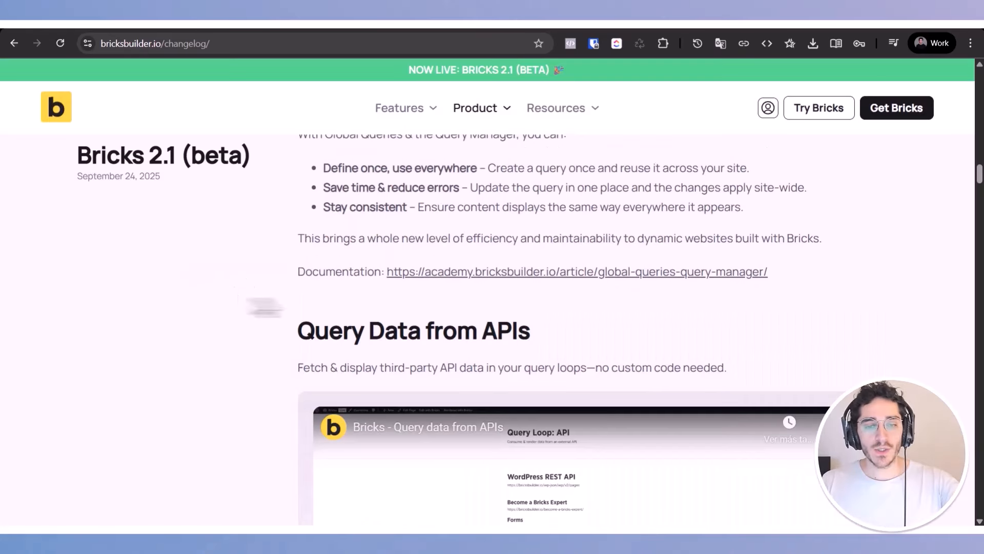
# Step: Read the Query Data from APIs heading, description and video preview in the Bricks 2.1 (beta) changelog
pyautogui.tripleClick(329, 322)
pyautogui.click(190, 257)
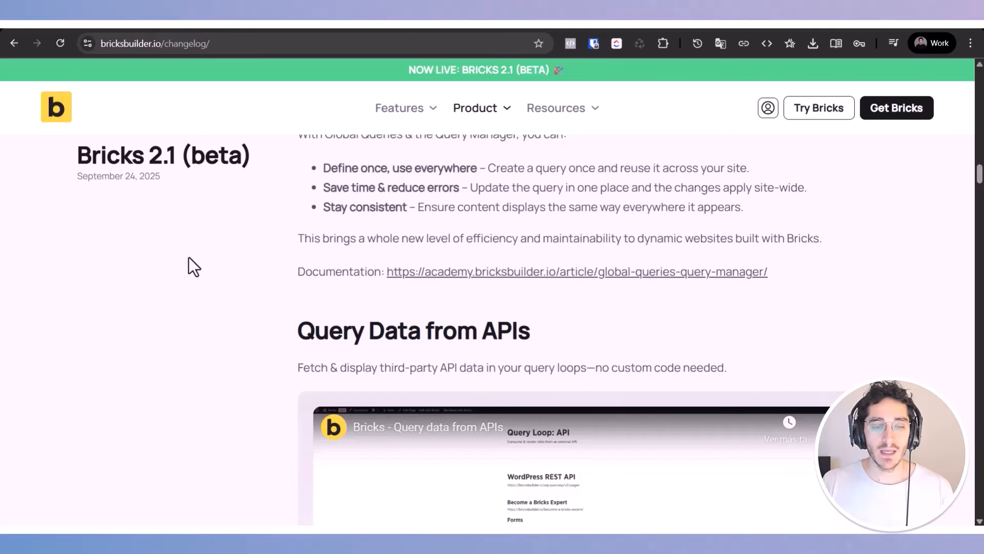
pyautogui.scroll(-2, 188, 257)
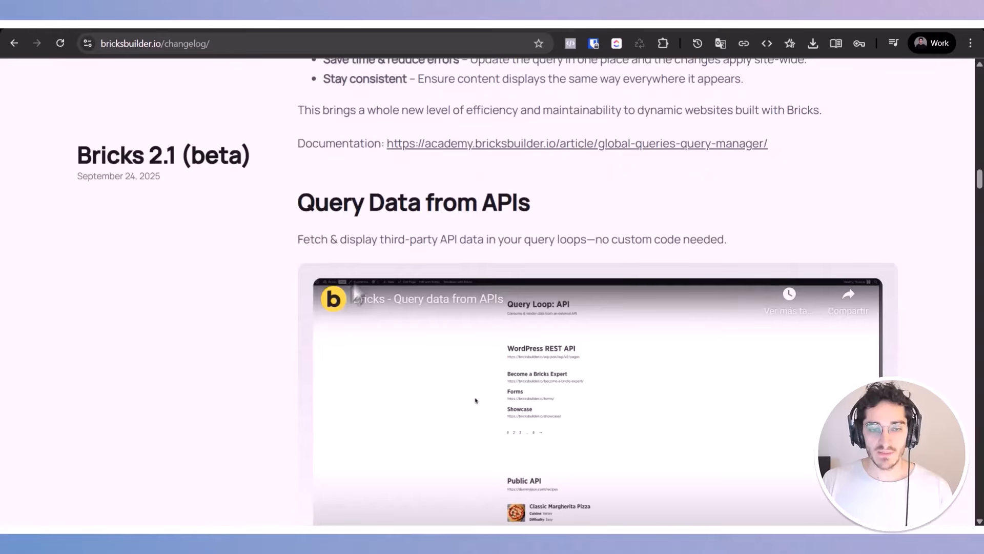
pyautogui.tripleClick(371, 230)
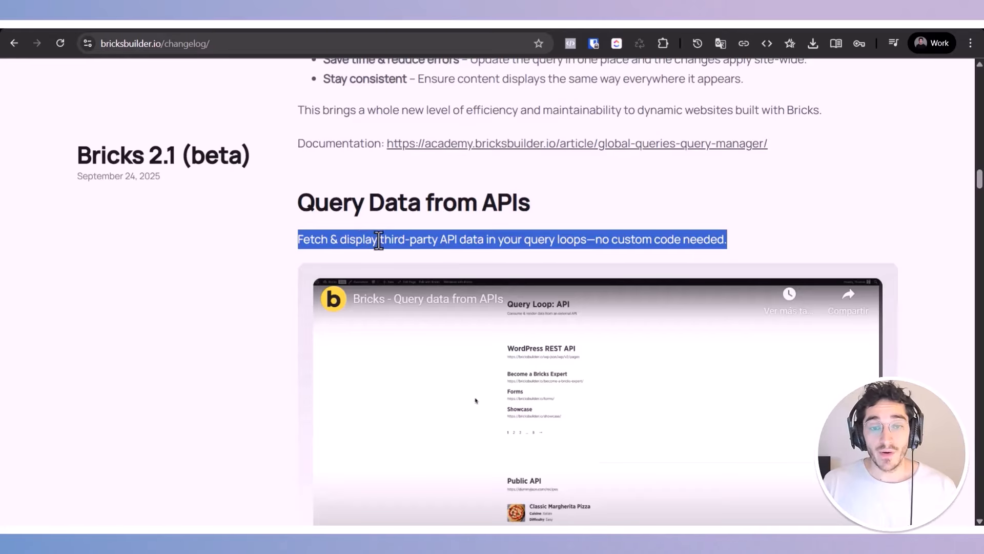
pyautogui.click(377, 238)
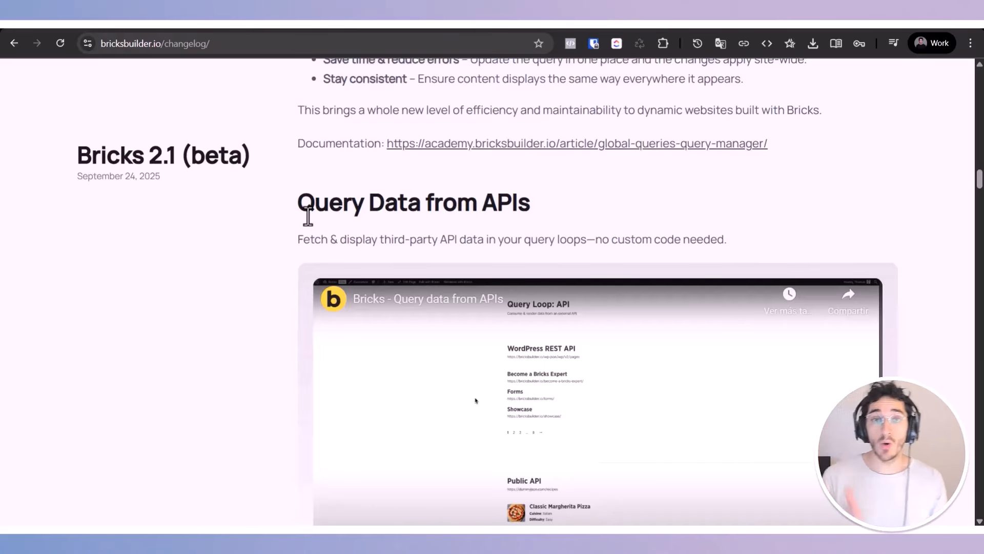
pyautogui.scroll(-1, 284, 244)
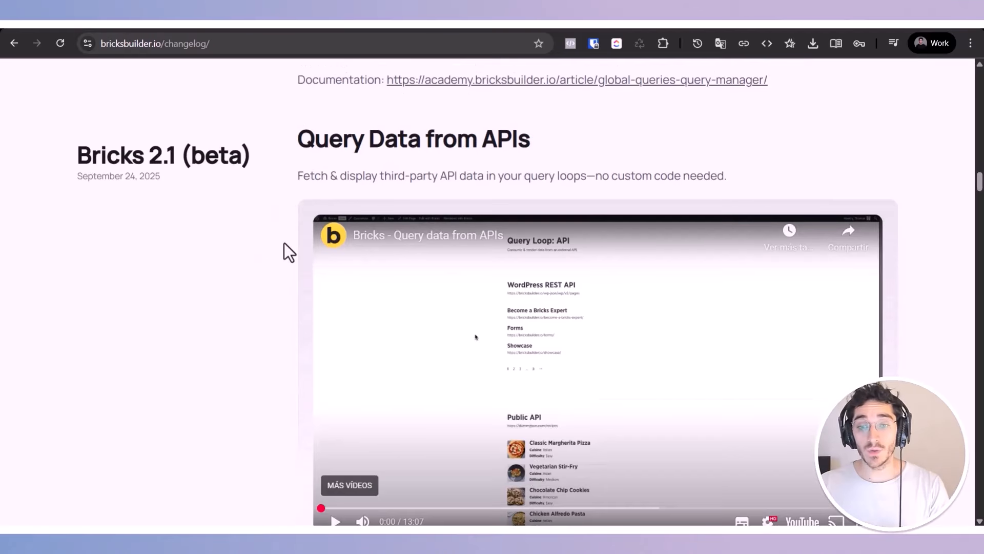
pyautogui.scroll(-1, 266, 251)
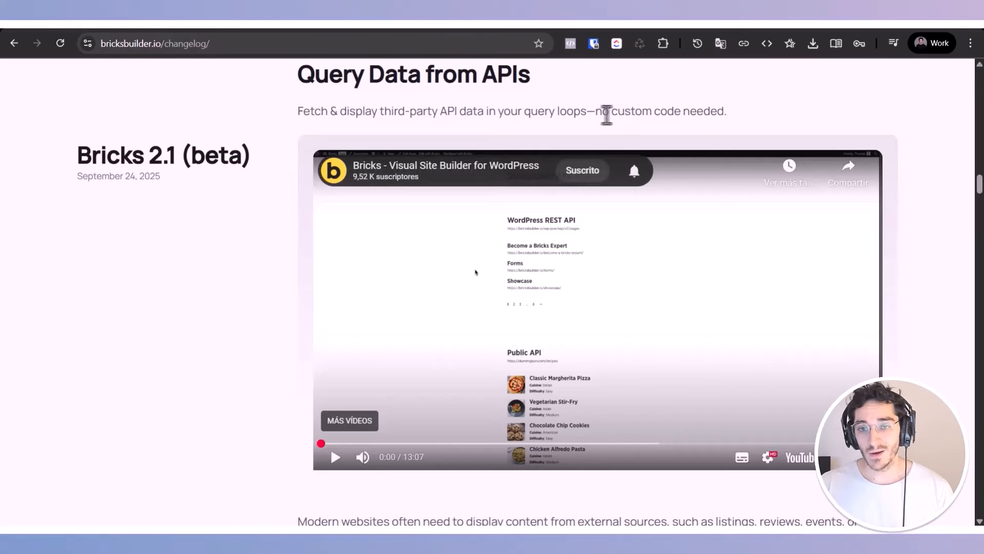
pyautogui.moveTo(607, 110); pyautogui.dragTo(742, 123)
pyautogui.click(742, 123)
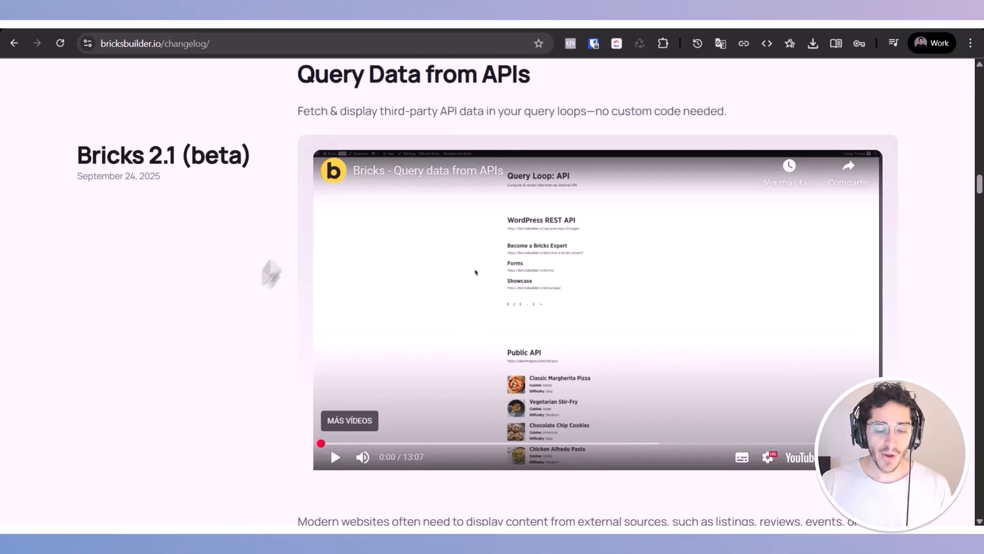
pyautogui.scroll(-5, 253, 266)
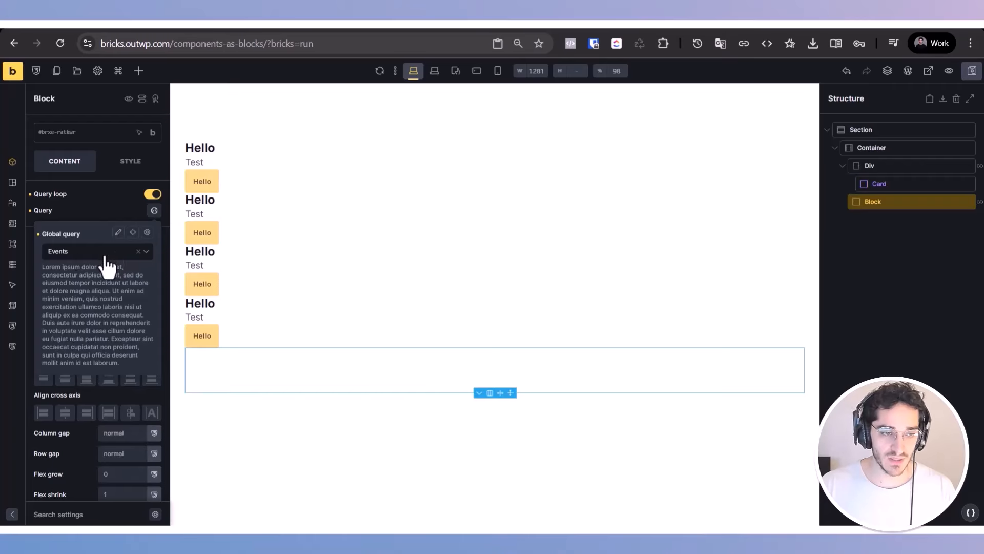
# Step: Check the Block's global query selection in the builder, and open and close the Query Manager from it
pyautogui.click(154, 214)
pyautogui.click(154, 213)
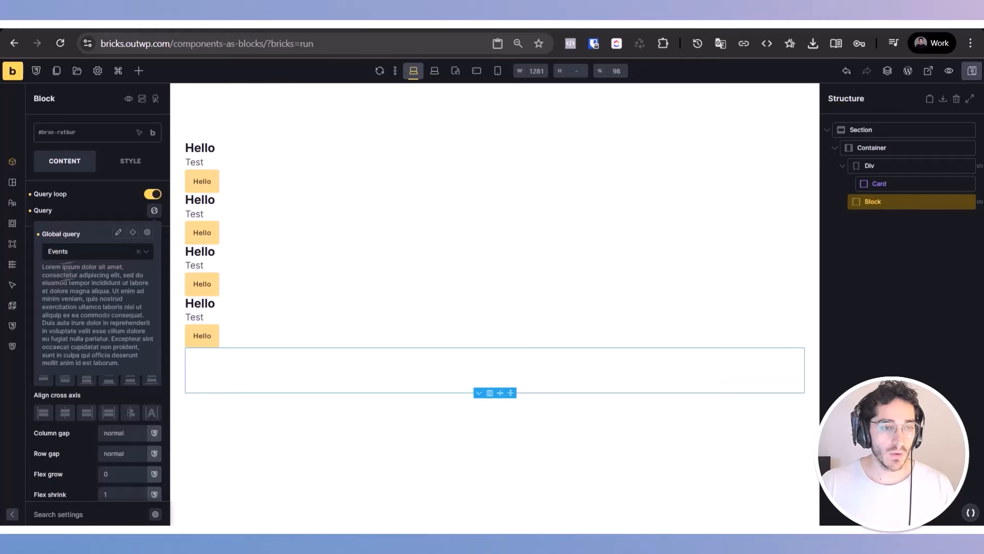
pyautogui.click(86, 255)
pyautogui.click(78, 252)
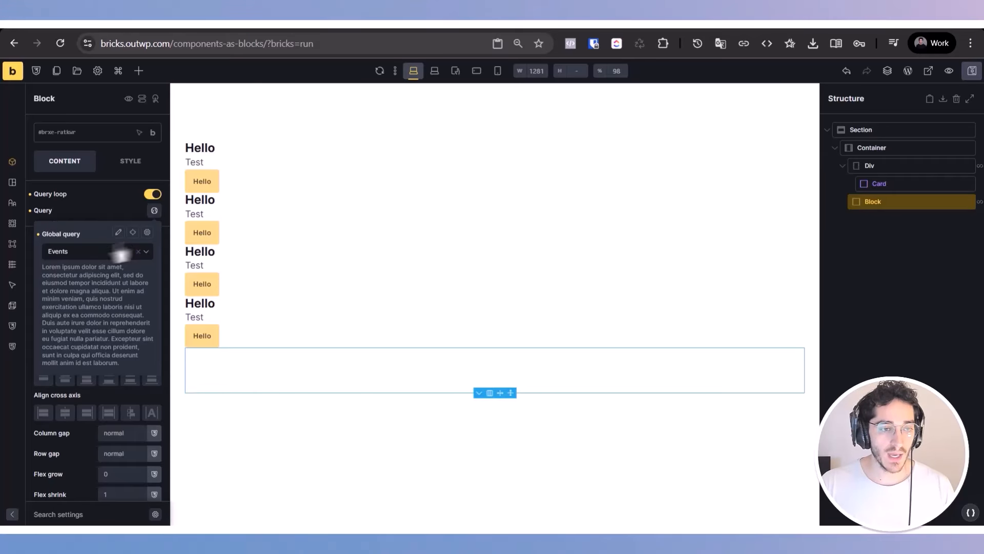
pyautogui.click(147, 233)
pyautogui.click(879, 112)
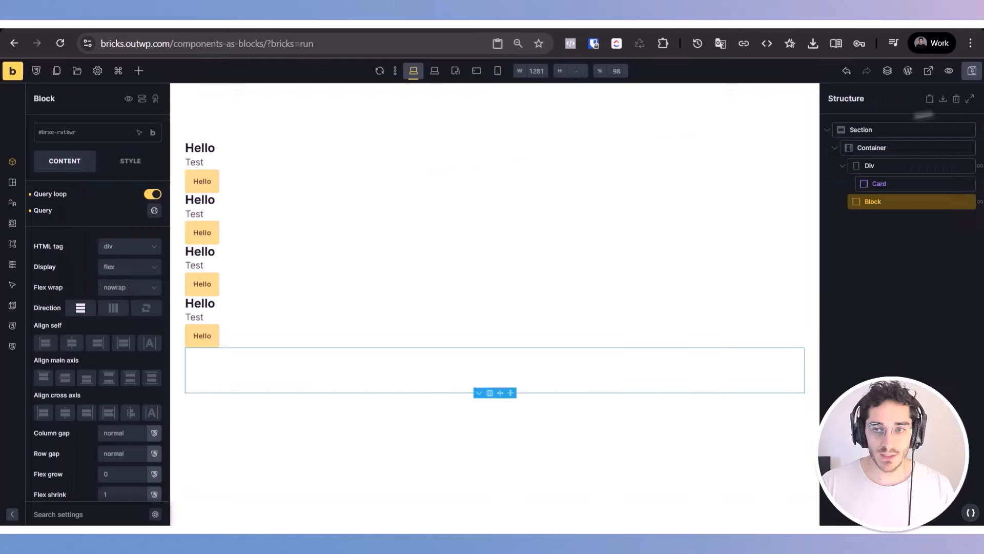
# Step: Disconnect the Block from its global query and set its query type to API
pyautogui.click(154, 210)
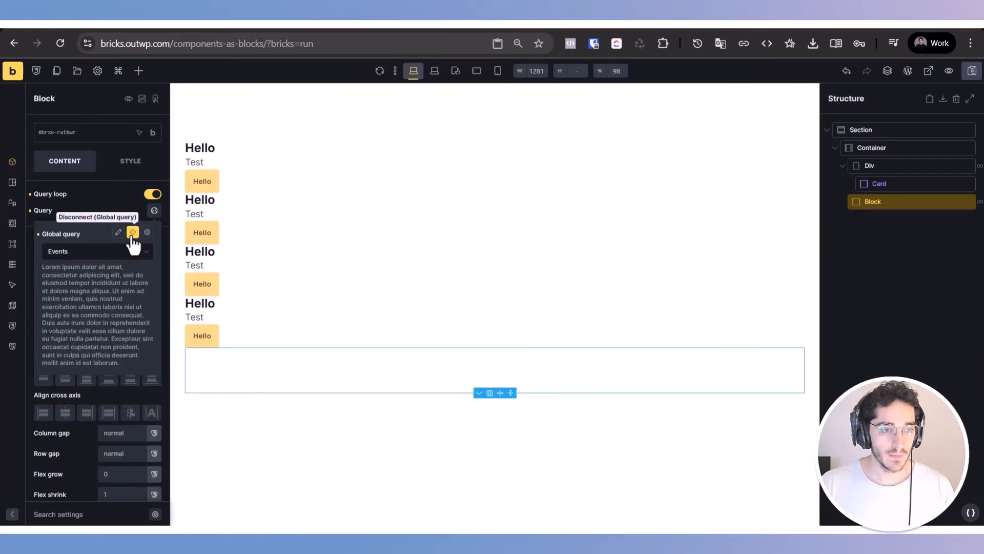
pyautogui.click(132, 232)
pyautogui.click(154, 210)
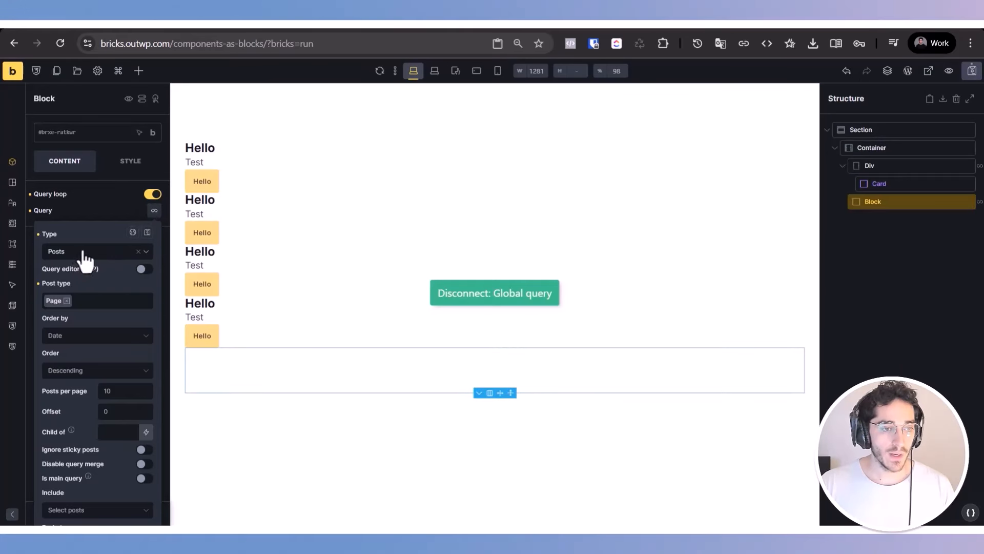
pyautogui.click(86, 254)
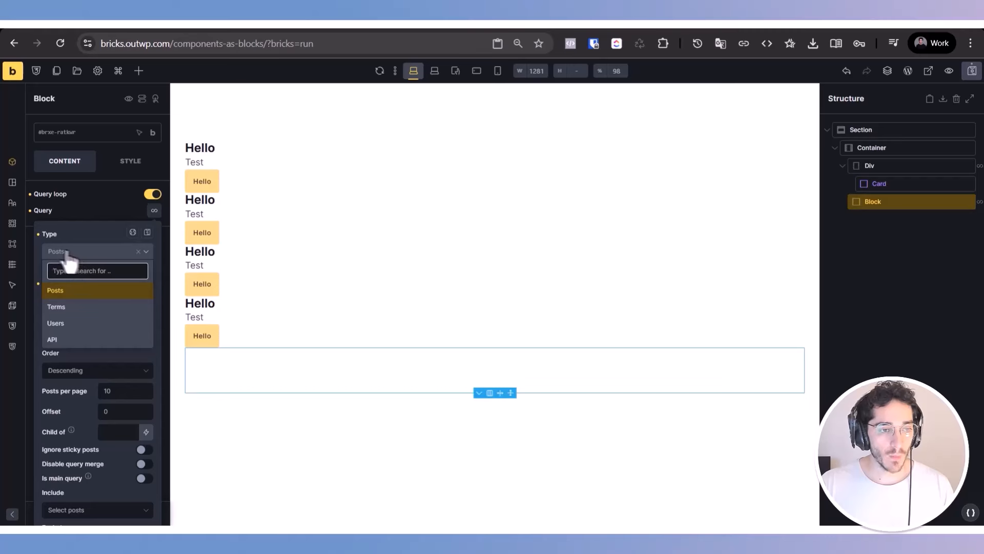
pyautogui.click(65, 339)
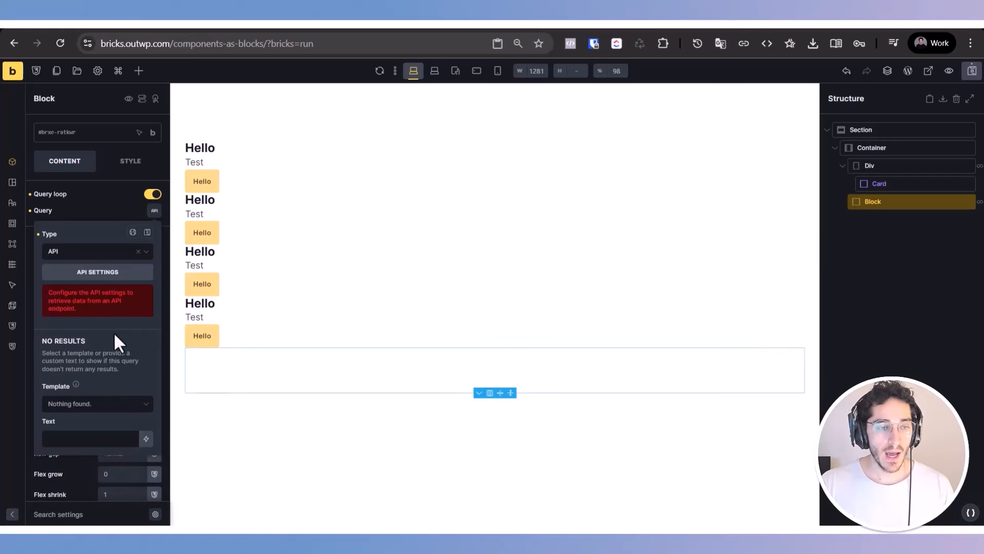
# Step: Open the Block's API settings and enter "Using" as the API request name
pyautogui.tripleClick(66, 303)
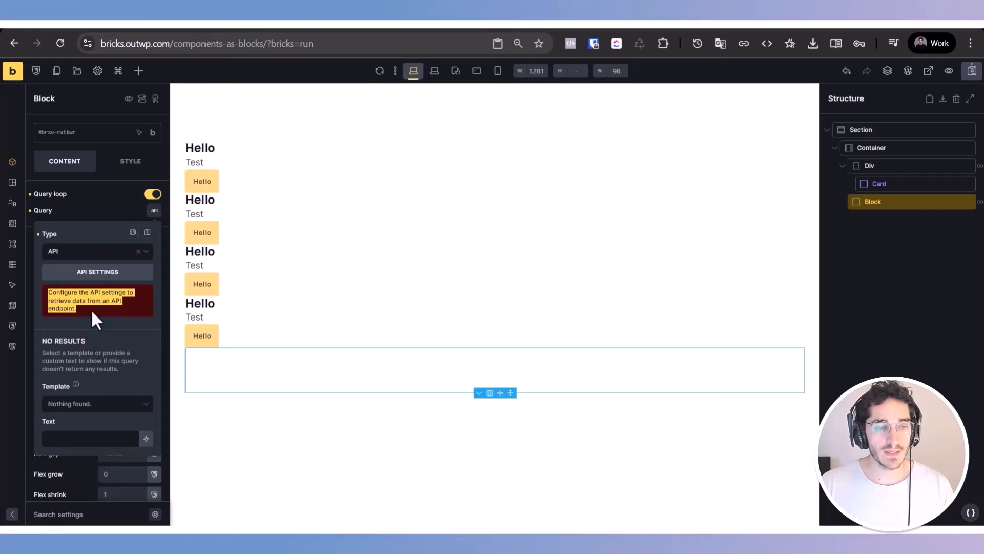
pyautogui.click(99, 272)
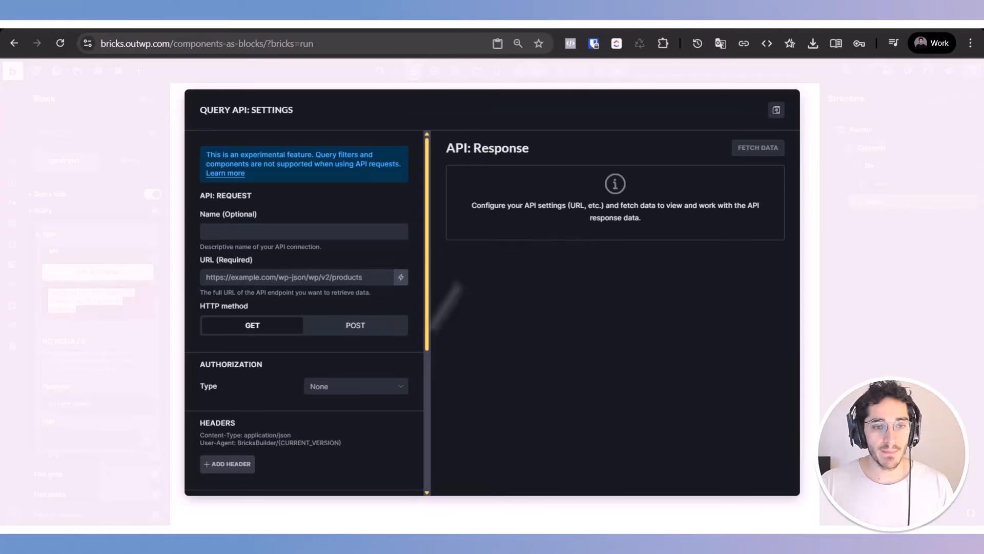
pyautogui.click(312, 234)
pyautogui.write('Using')
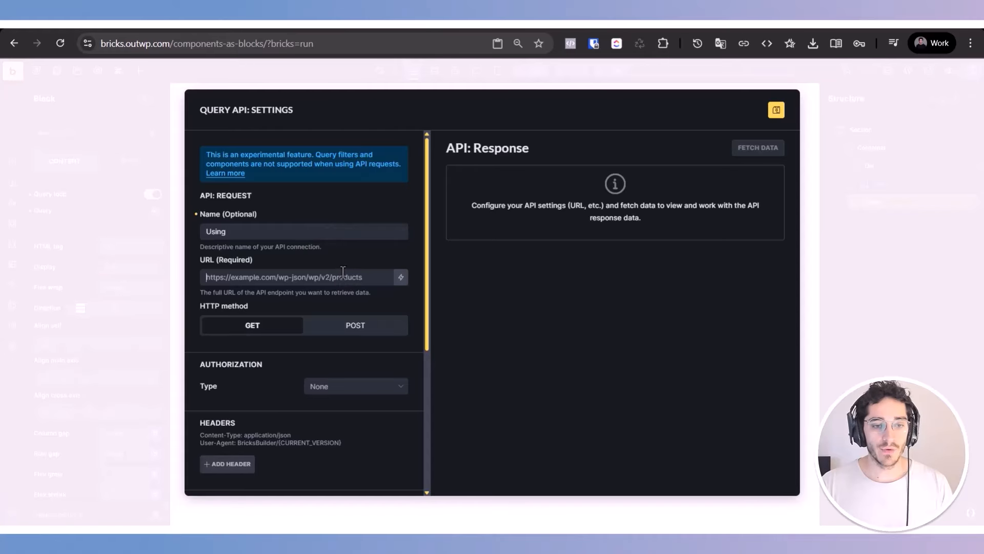
# Step: Look through the API request, authorization, header, URL parameter, response and pagination settings, and close them discarding the unsaved changes
pyautogui.scroll(-5, 307, 390)
pyautogui.scroll(2, 287, 267)
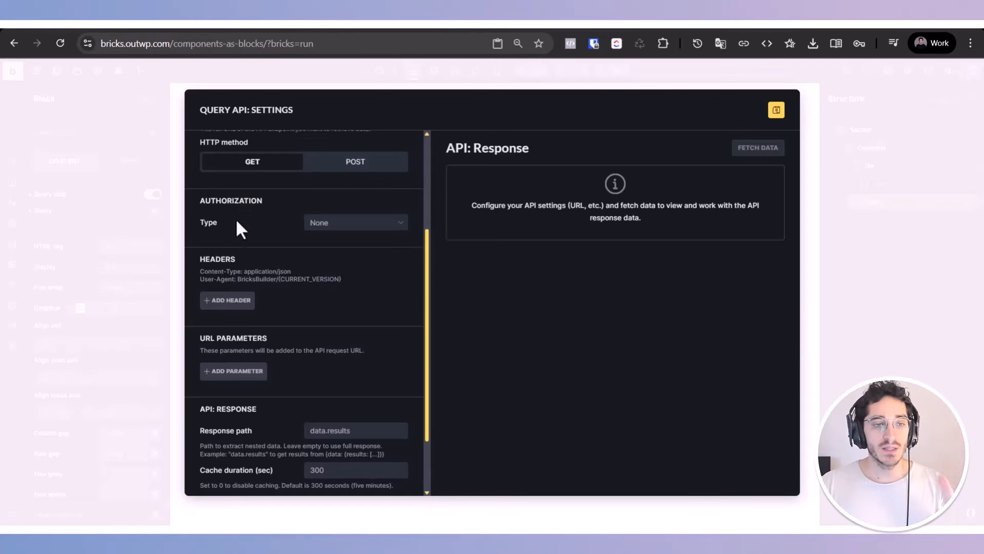
pyautogui.scroll(2, 233, 244)
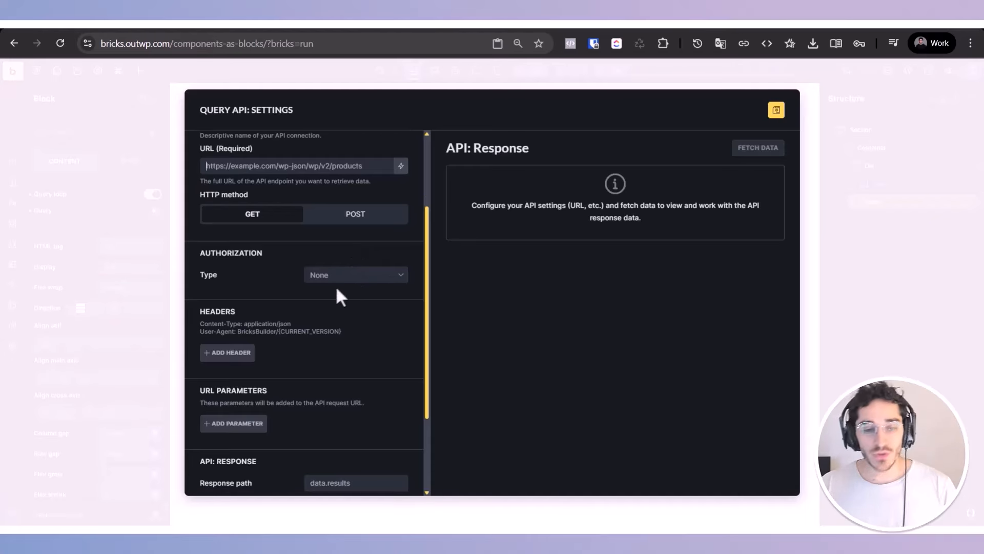
pyautogui.scroll(-4, 336, 285)
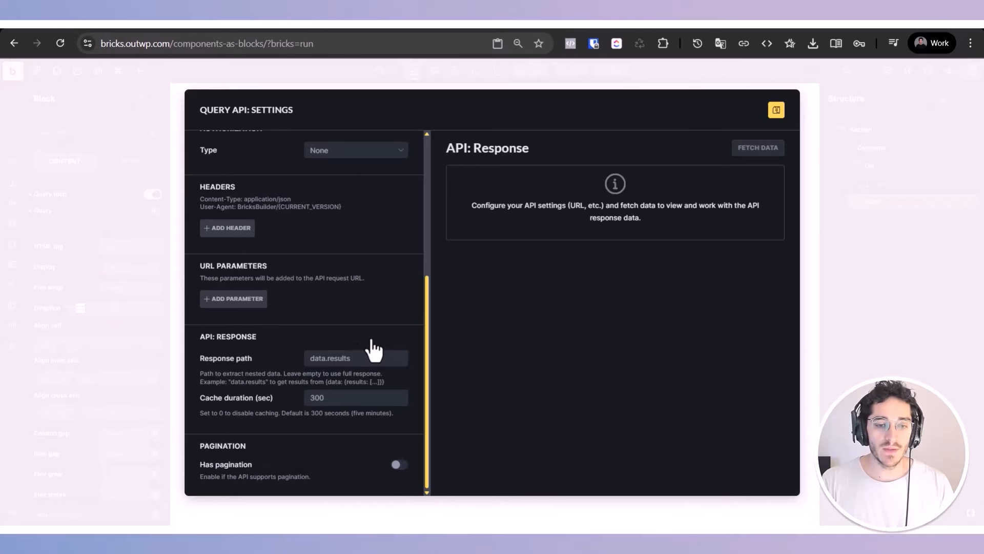
pyautogui.scroll(6, 331, 381)
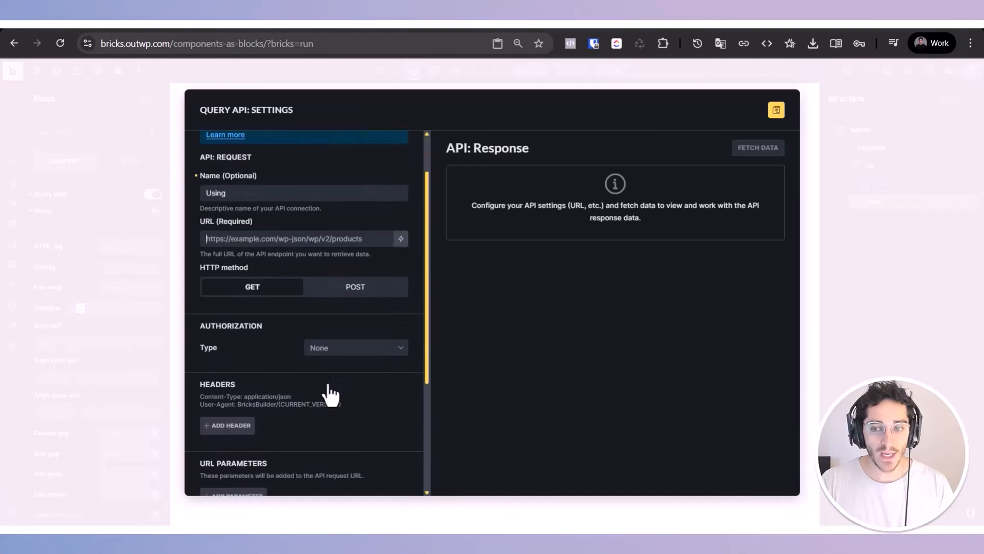
pyautogui.scroll(-3, 330, 391)
pyautogui.click(827, 190)
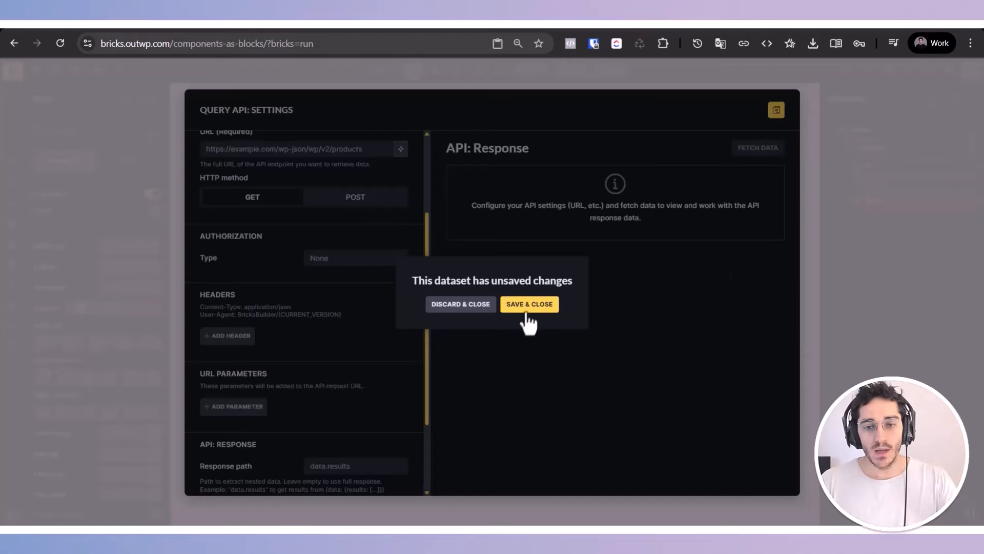
pyautogui.click(461, 305)
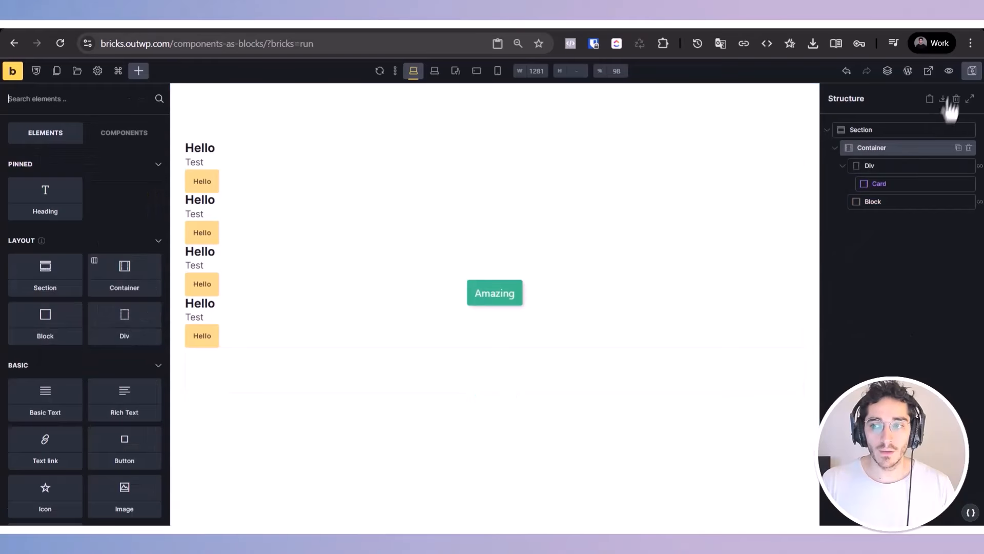
# Step: Select the Block in the structure again and view its API query settings
pyautogui.moveTo(923, 185); pyautogui.dragTo(891, 222)
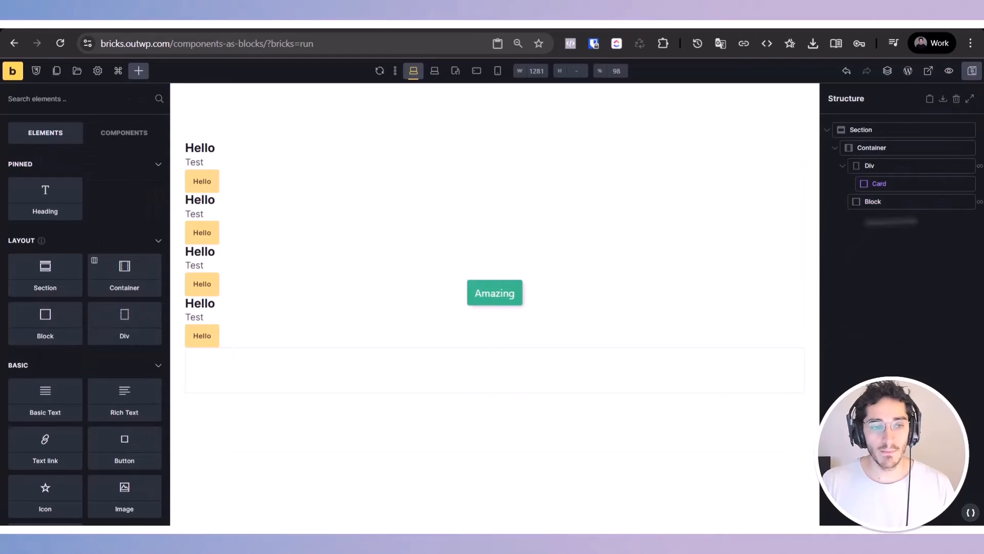
pyautogui.click(923, 205)
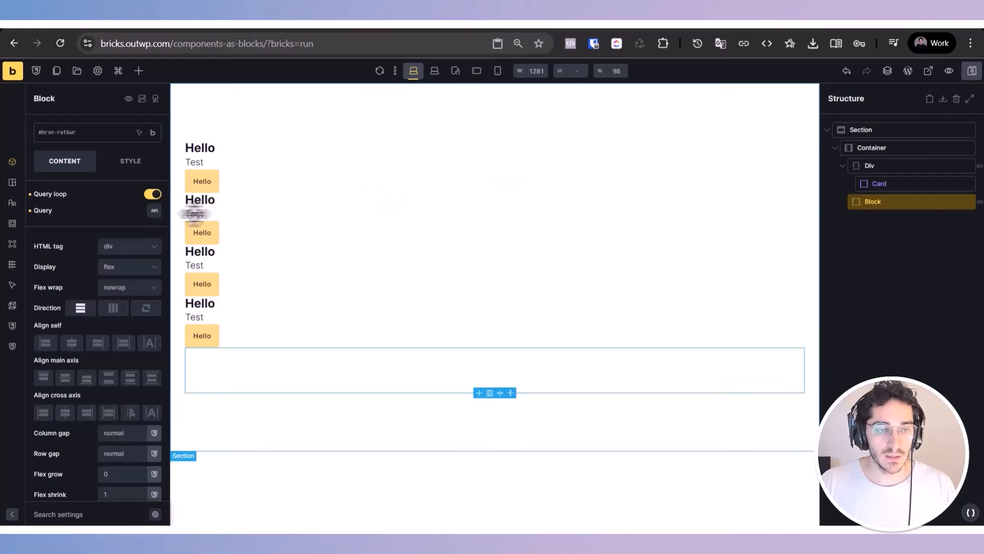
pyautogui.click(154, 210)
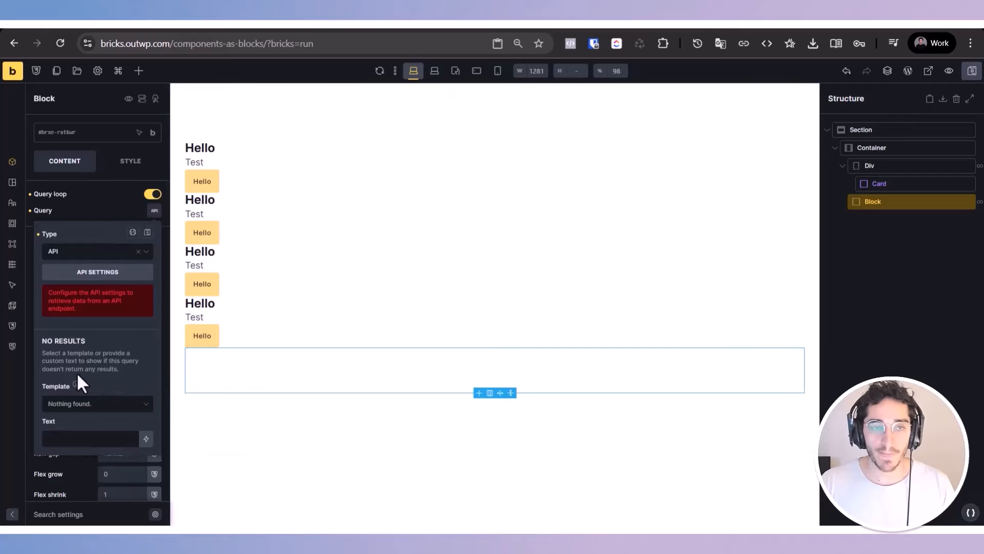
# Step: Switch back to the Bricks changelog tab and revisit the Query Data from APIs section
pyautogui.hotkey('ctrl', 'Tab')
pyautogui.scroll(9, 247, 382)
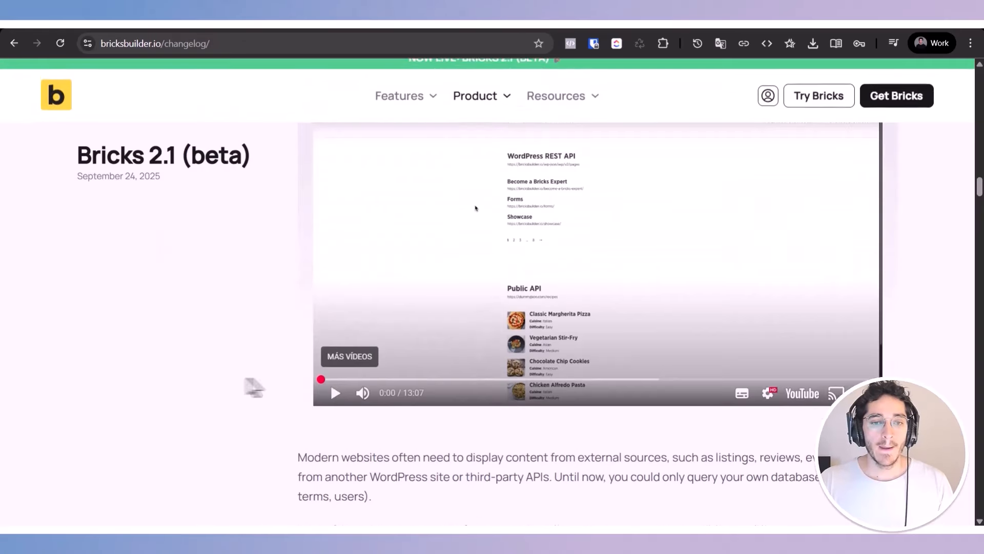
pyautogui.tripleClick(377, 260)
pyautogui.scroll(-5, 259, 308)
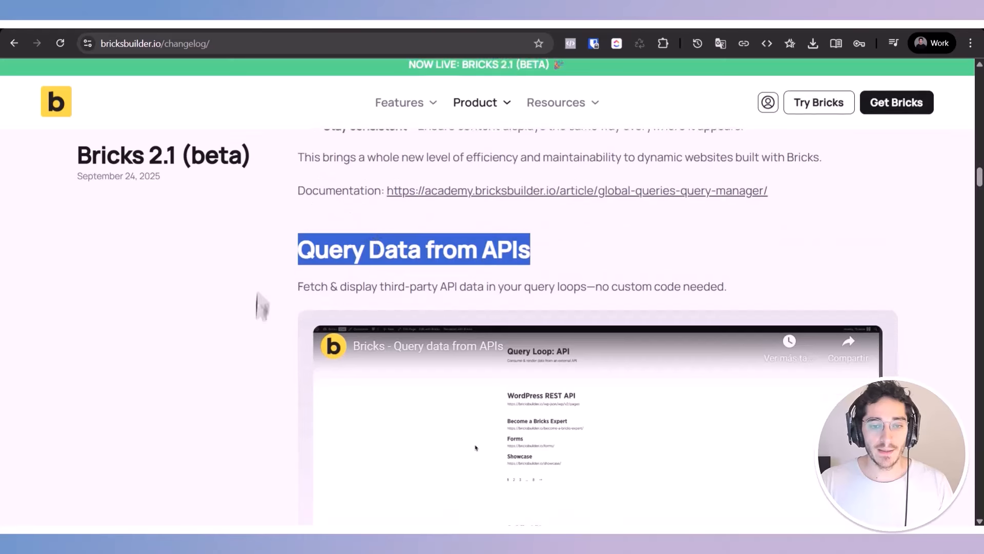
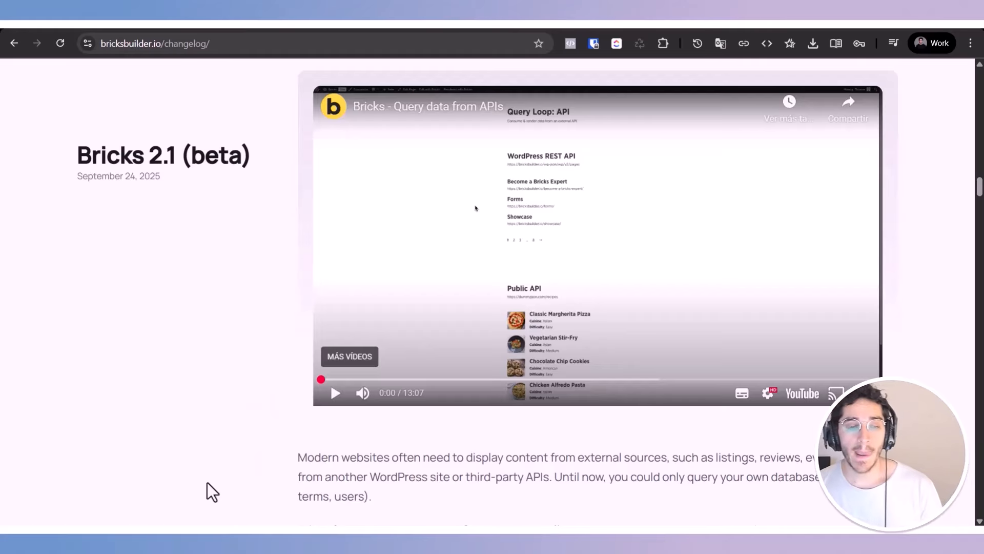
# Step: Read through the rest of the API query section of the changelog and the Create & Update Posts via Frontend forms section
pyautogui.scroll(-3, 222, 441)
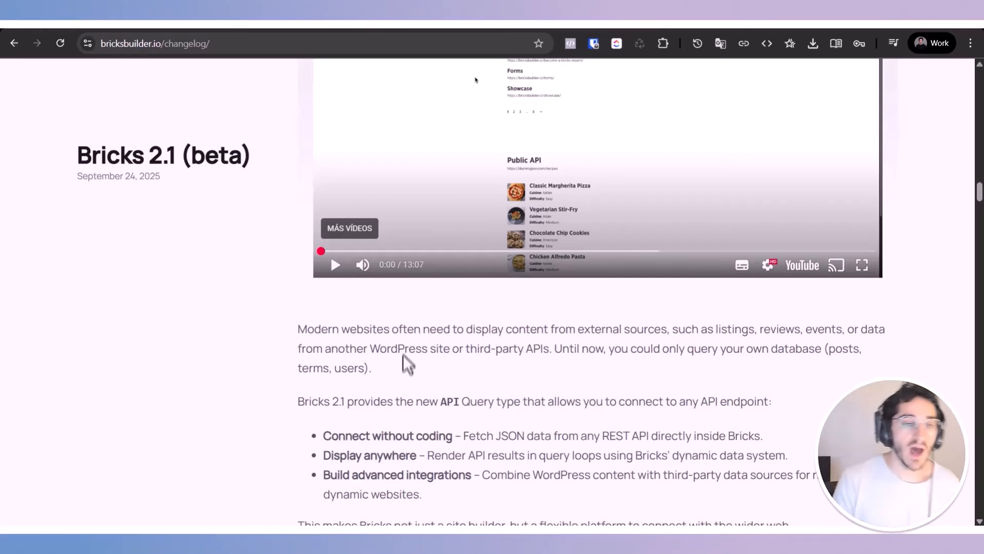
pyautogui.scroll(-1, 397, 333)
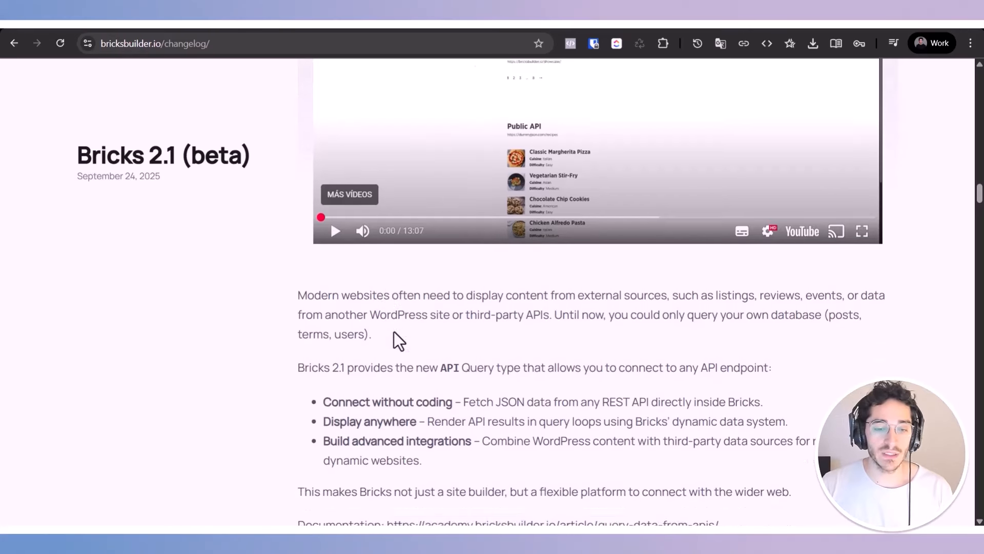
pyautogui.scroll(-1, 394, 331)
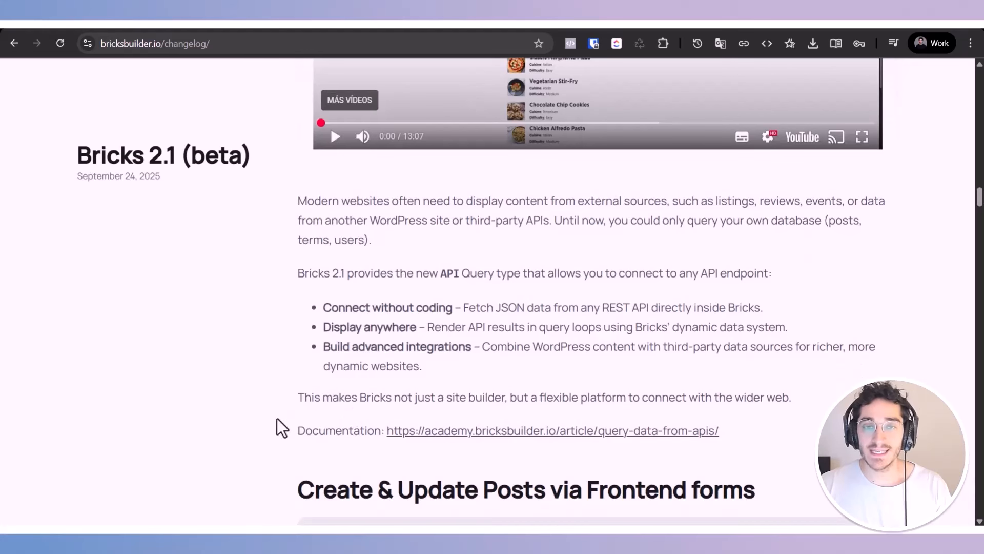
pyautogui.scroll(-2, 261, 393)
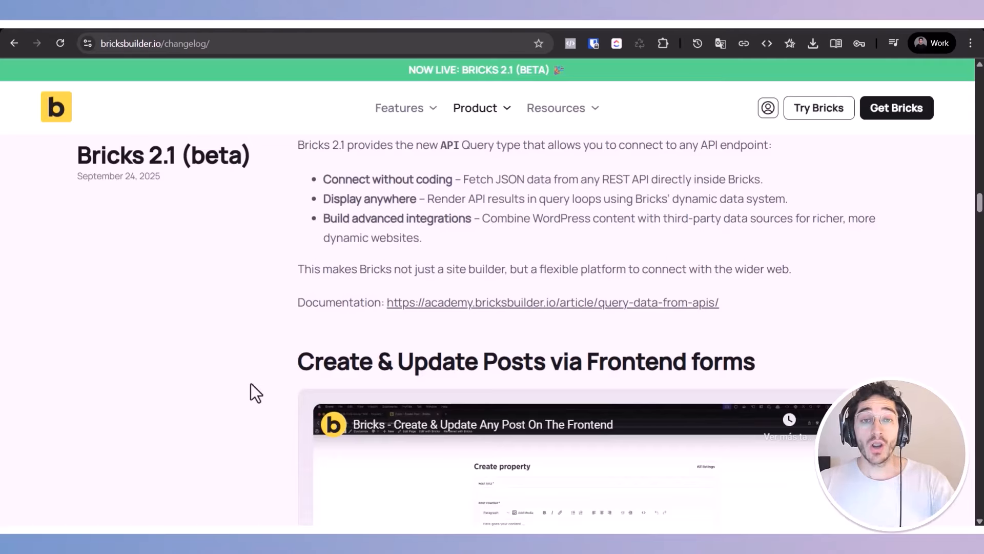
pyautogui.scroll(-2, 204, 271)
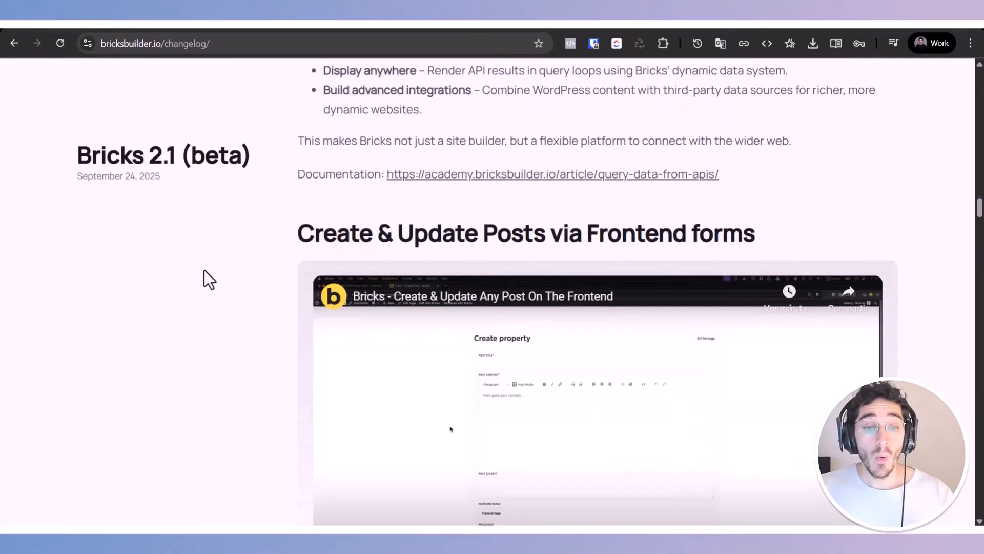
pyautogui.tripleClick(310, 219)
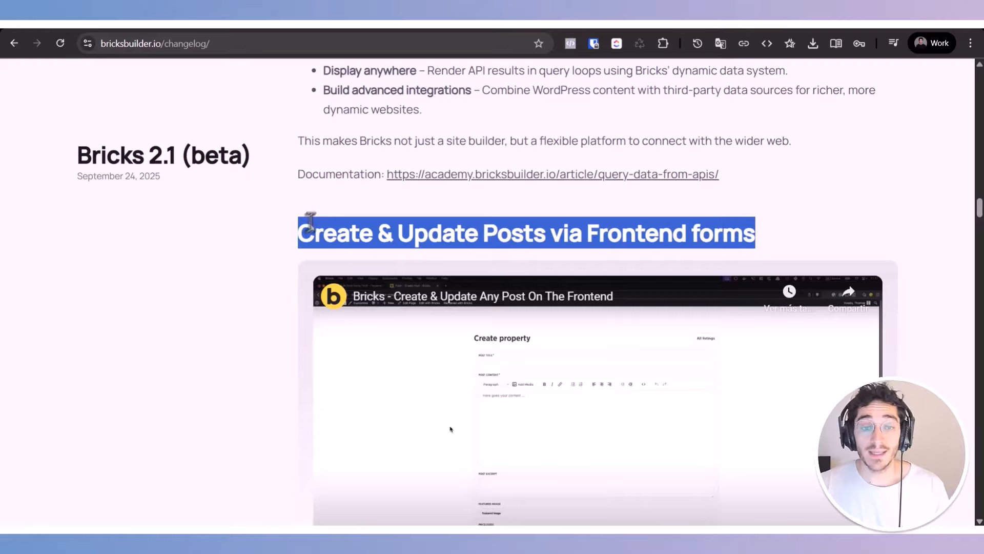
pyautogui.click(311, 223)
pyautogui.tripleClick(500, 228)
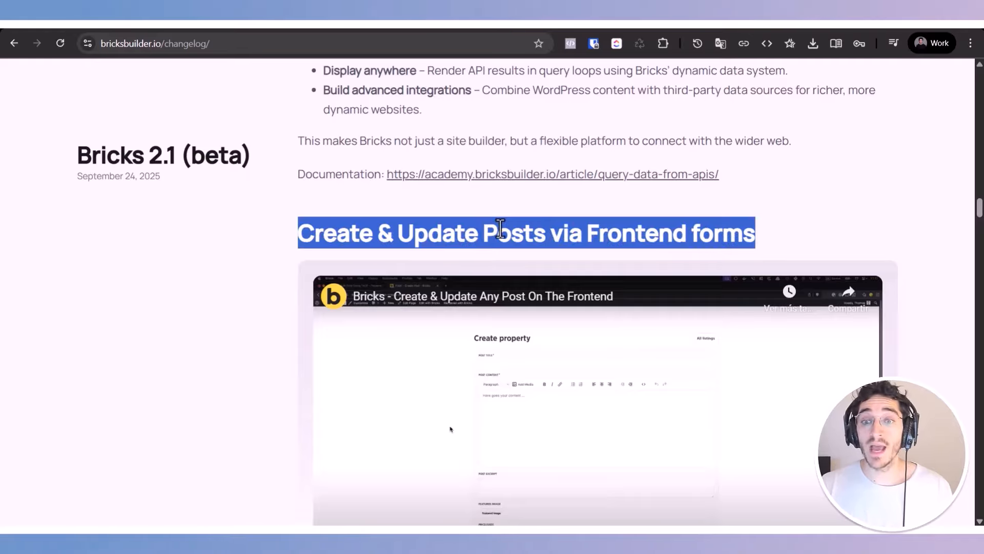
pyautogui.click(186, 327)
pyautogui.scroll(-2, 186, 308)
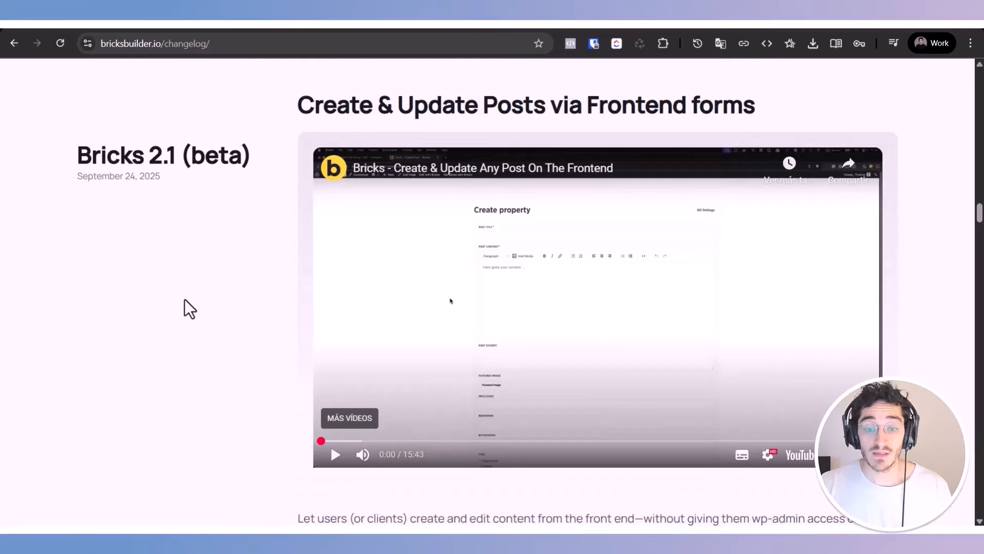
pyautogui.scroll(-2, 186, 303)
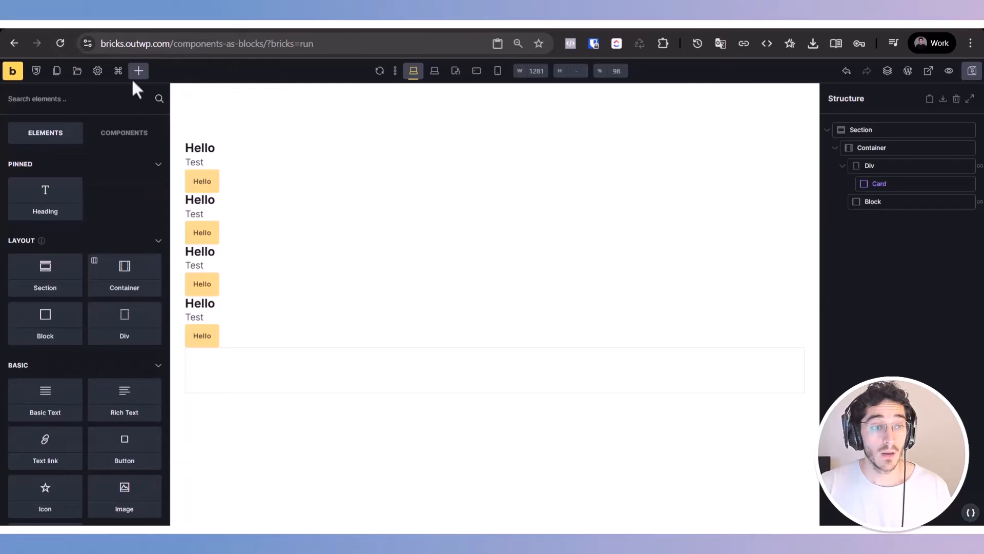
# Step: Switch to the Bricks builder tab, add a new Section at the end of the page, and select its Container
pyautogui.moveTo(37, 288); pyautogui.dragTo(849, 228)
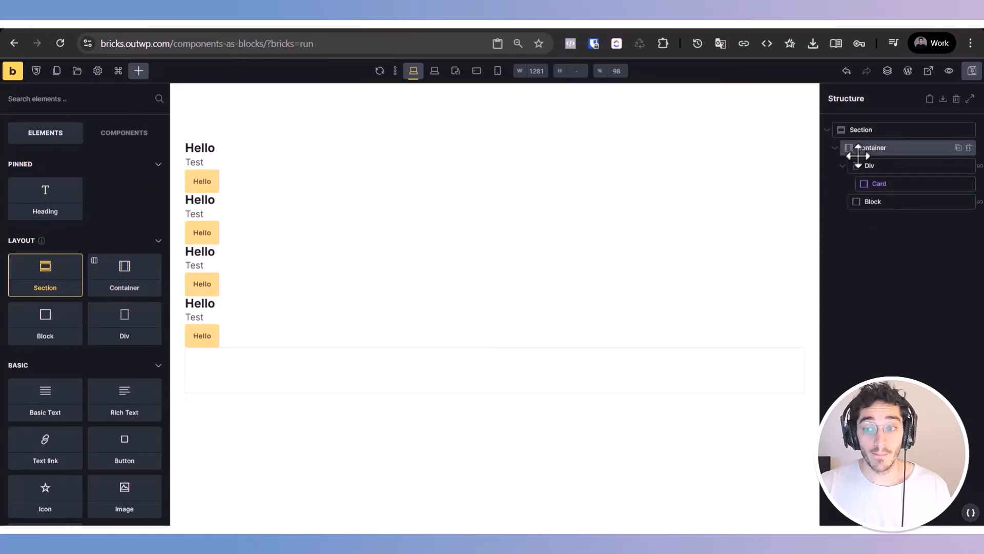
pyautogui.click(71, 285)
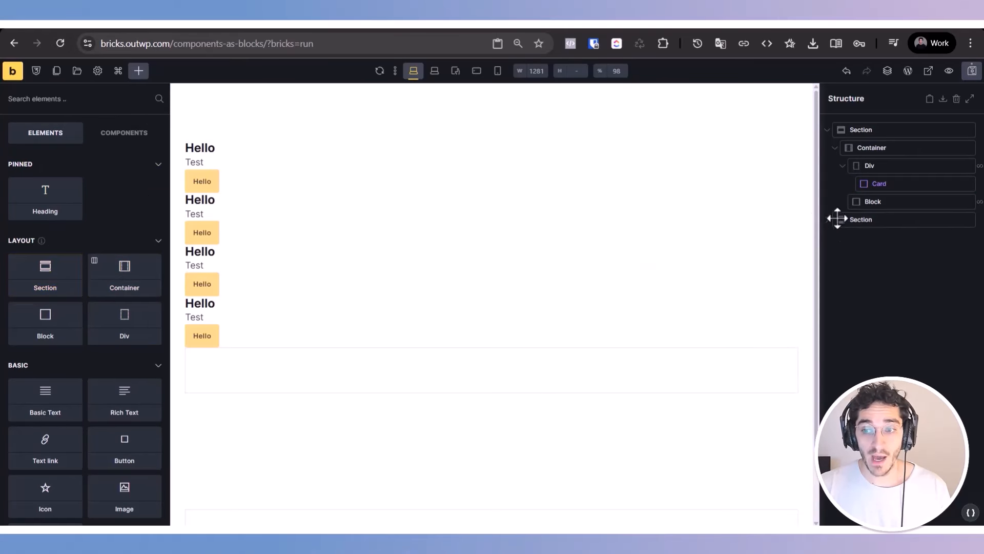
pyautogui.click(861, 219)
pyautogui.click(871, 237)
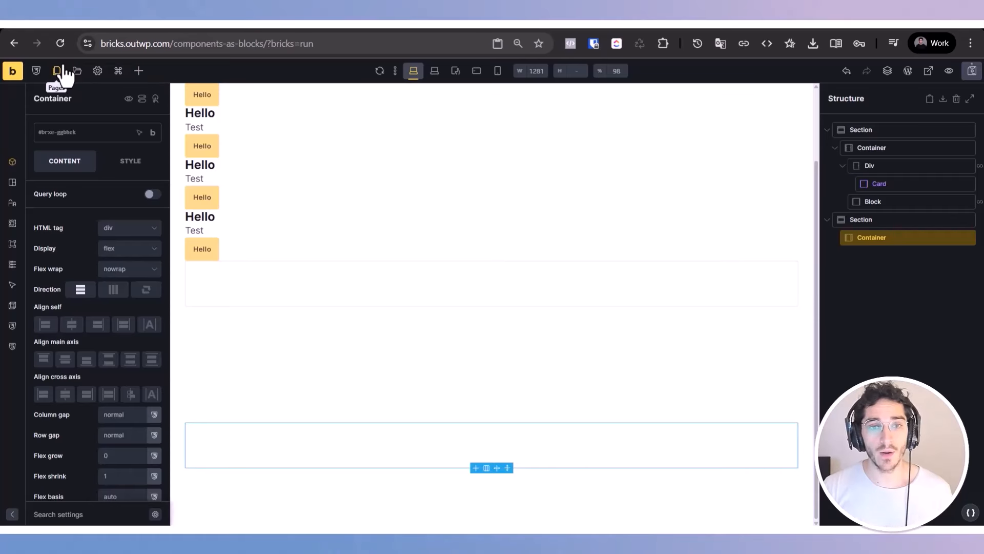
# Step: Search the elements for "form", add a Form to the new Section's Container, and select it
pyautogui.click(137, 72)
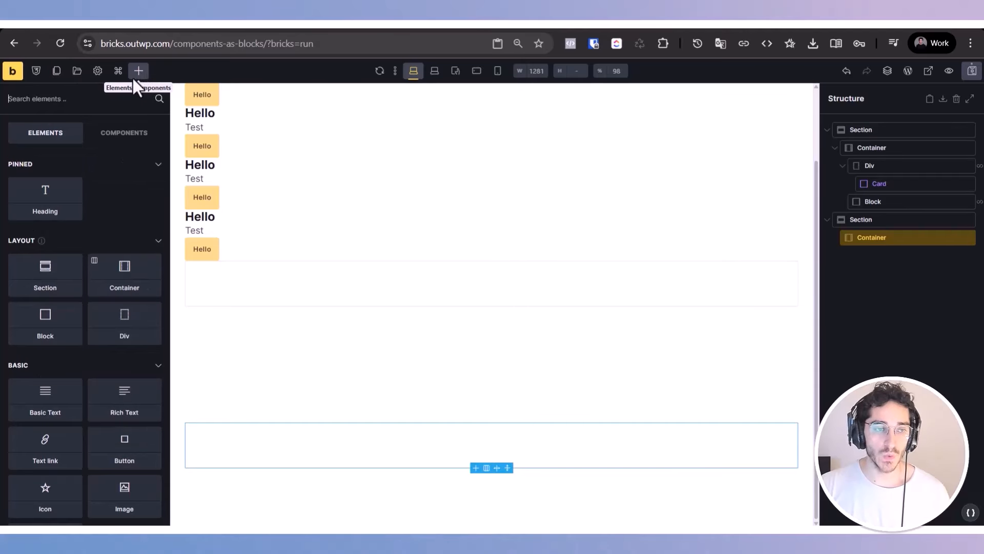
pyautogui.write('form')
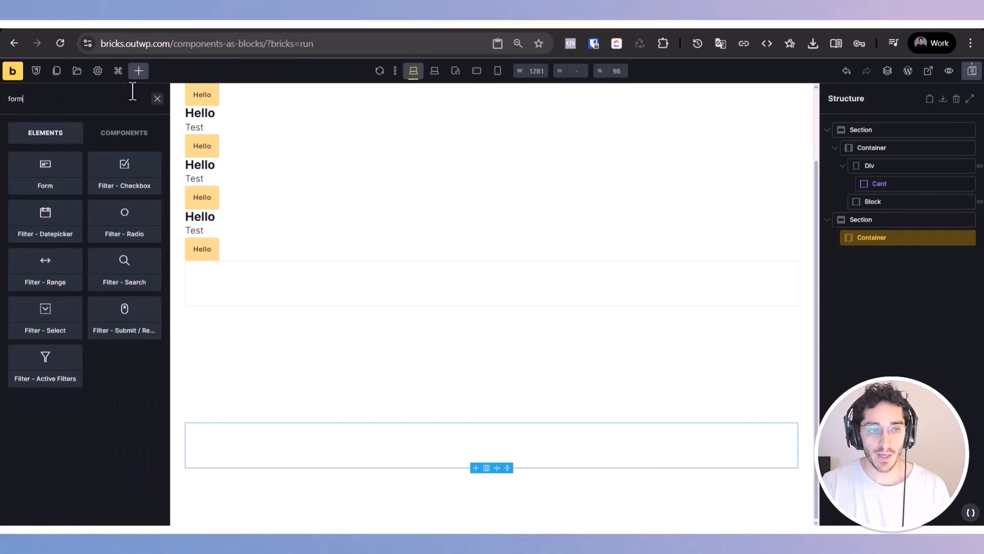
pyautogui.click(41, 171)
pyautogui.click(864, 255)
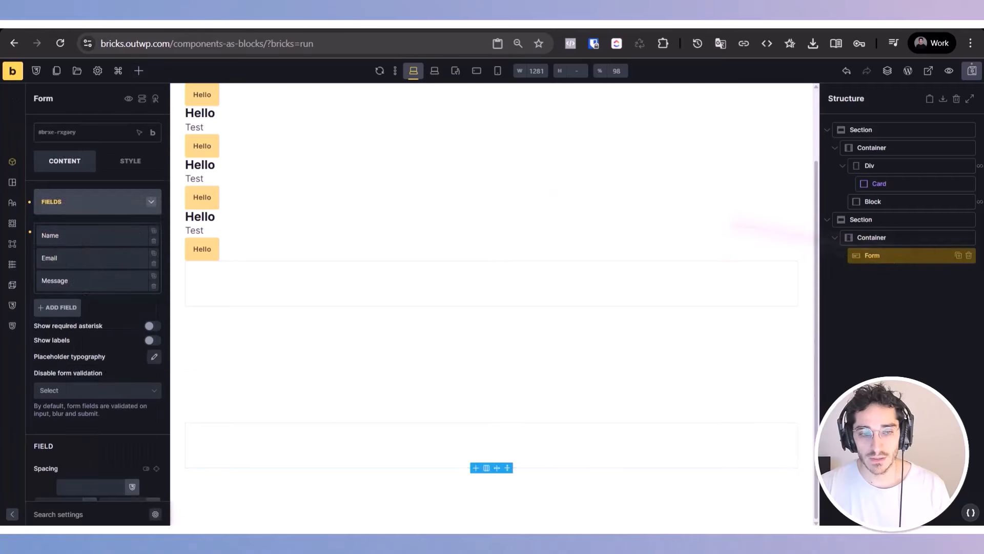
# Step: Examine the settings of the Form's Name field, including its label, placeholder, length limits and attributes
pyautogui.scroll(-3, 128, 374)
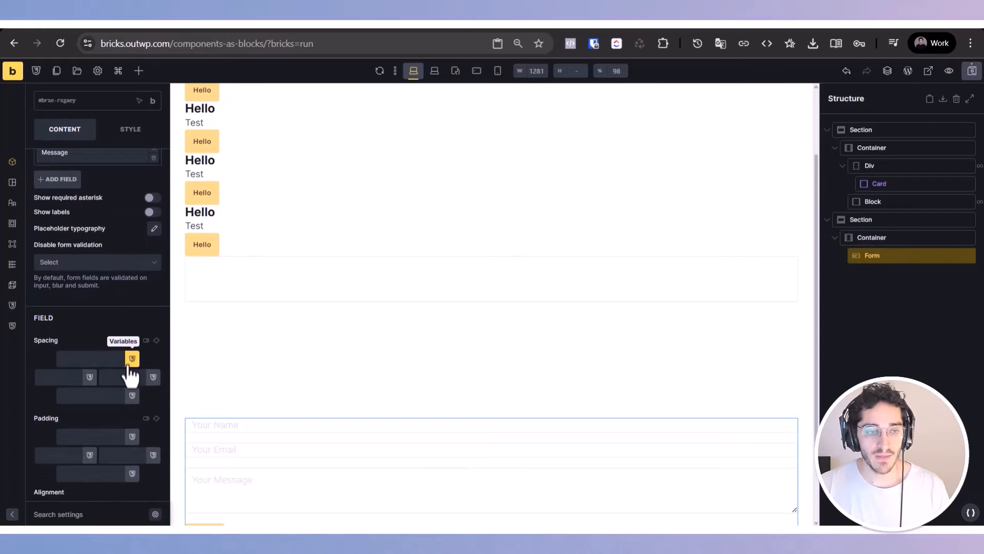
pyautogui.scroll(2, 77, 307)
pyautogui.click(72, 244)
pyautogui.scroll(-10, 112, 423)
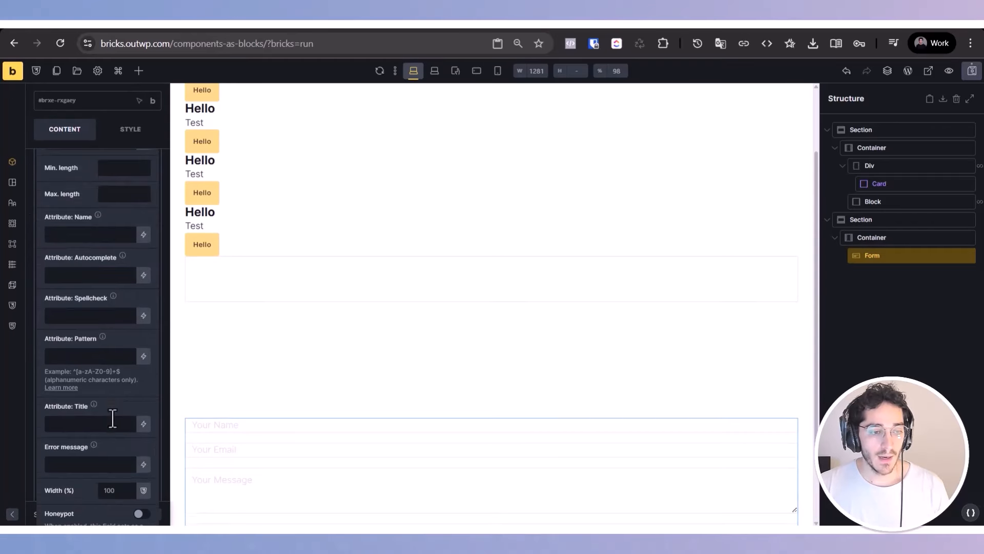
pyautogui.scroll(10, 123, 402)
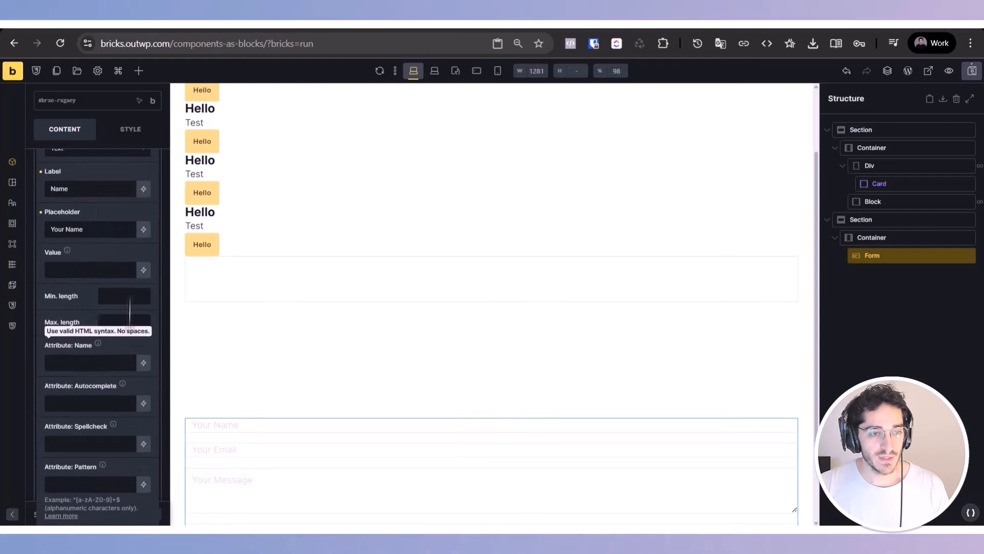
pyautogui.click(154, 244)
pyautogui.click(153, 245)
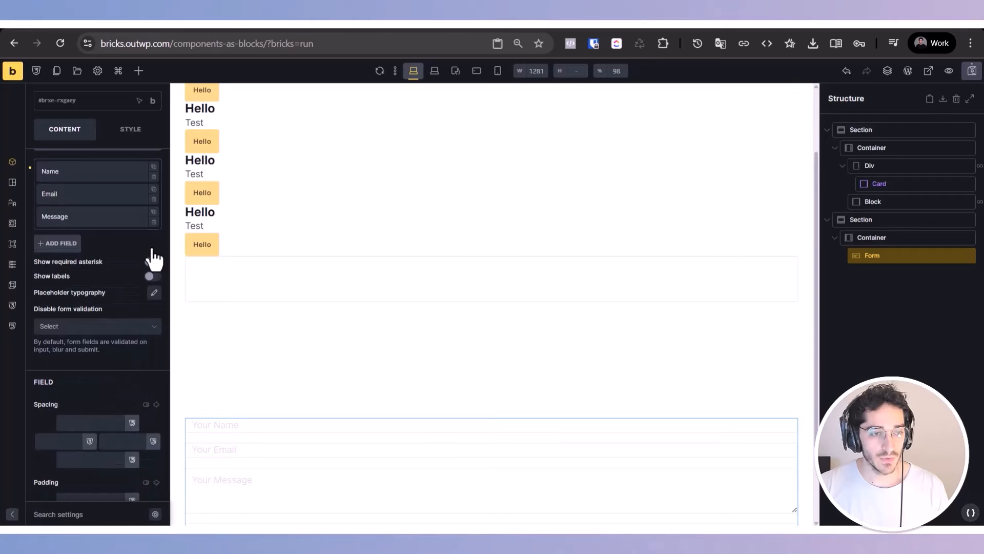
# Step: Review the actions available after a successful form submit, such as Create post and Update post, without changing the selection
pyautogui.scroll(-1, 58, 285)
pyautogui.scroll(-5, 58, 287)
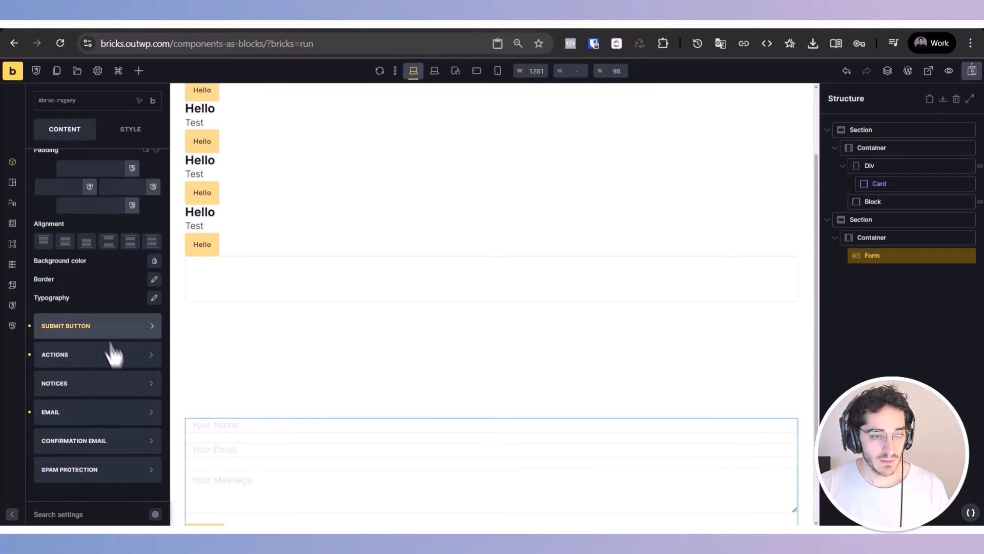
pyautogui.click(92, 364)
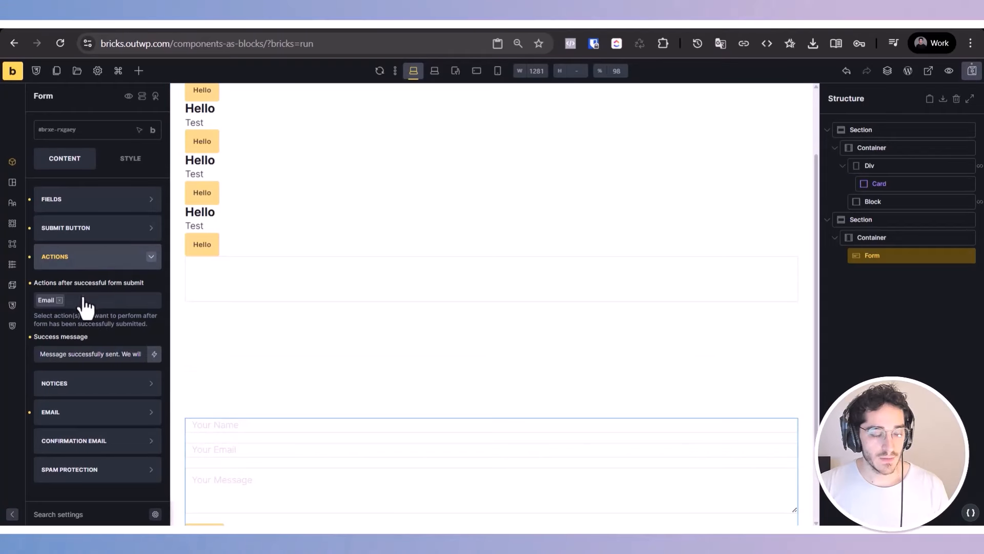
pyautogui.click(84, 301)
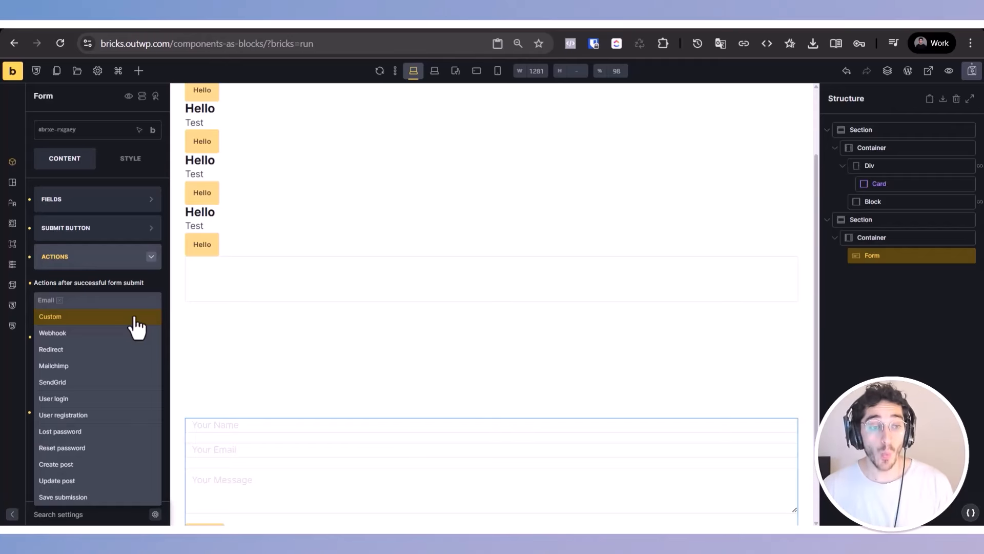
pyautogui.click(124, 263)
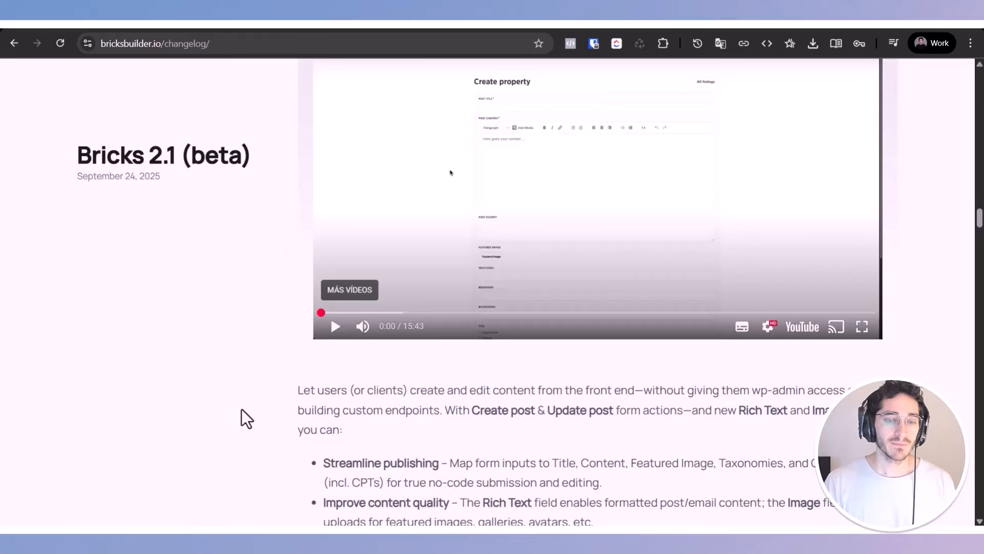
# Step: Switch back to the Bricks changelog and view the Fluid Typography Generator section
pyautogui.scroll(-3, 241, 408)
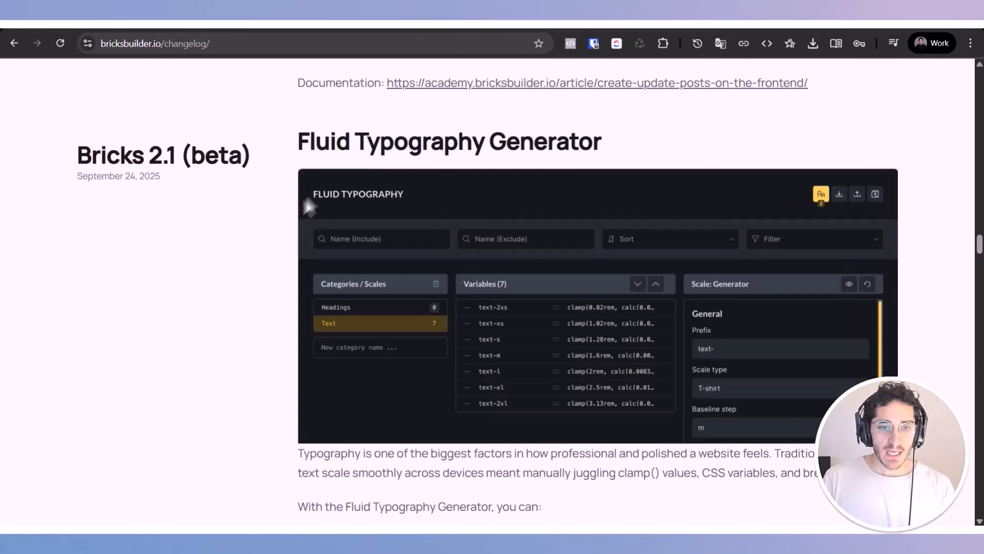
pyautogui.tripleClick(337, 146)
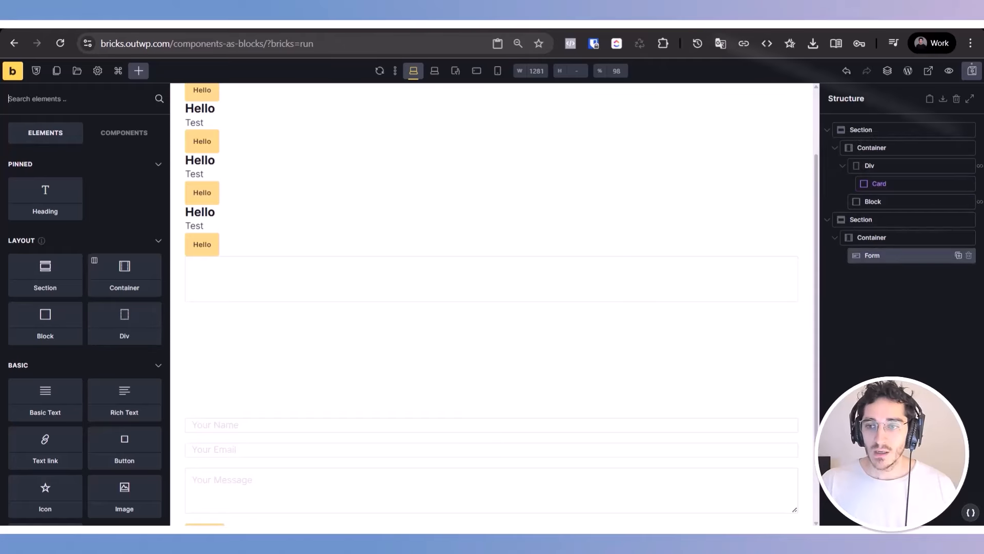
# Step: Return to the builder, collapse both existing Sections in the structure, and add a third Section after them
pyautogui.click(827, 134)
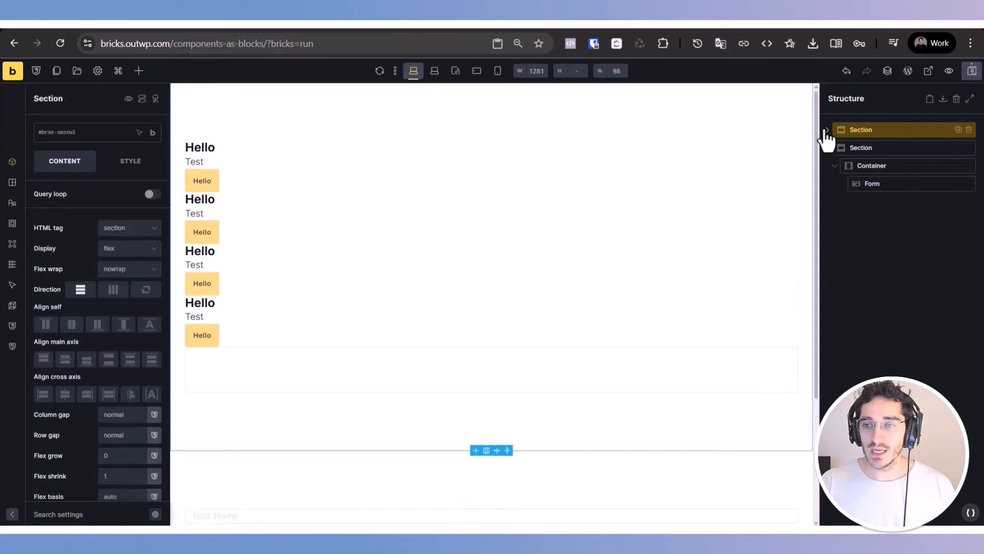
pyautogui.click(826, 150)
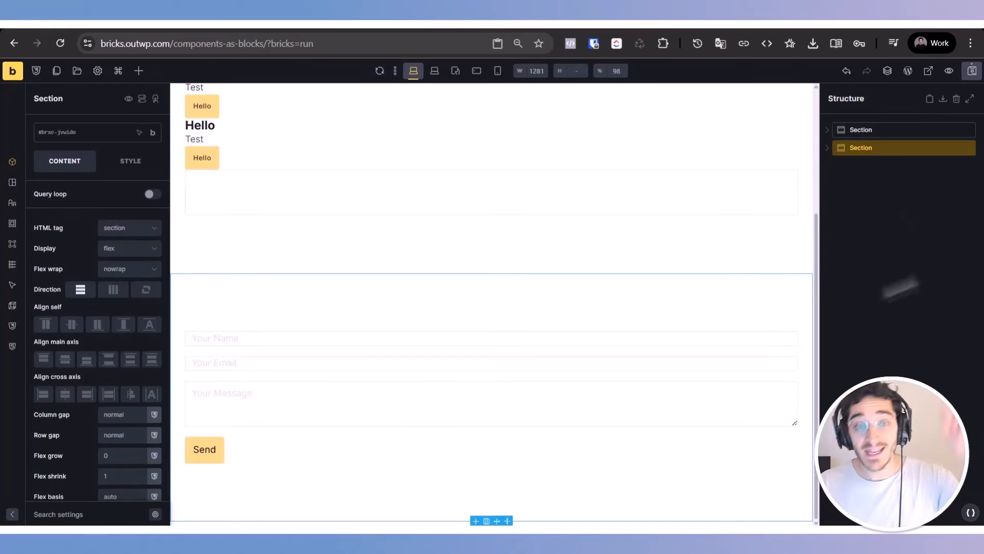
pyautogui.click(137, 73)
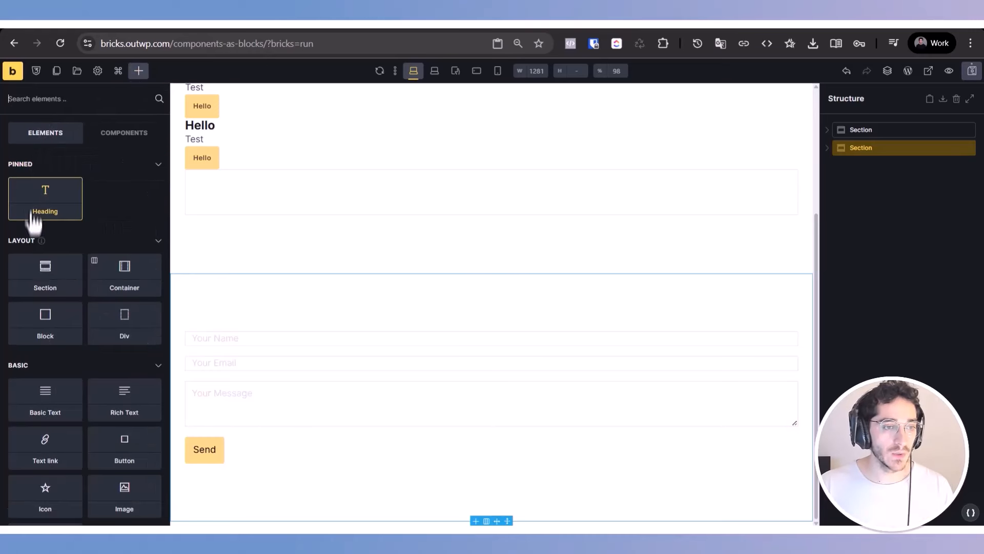
pyautogui.click(66, 295)
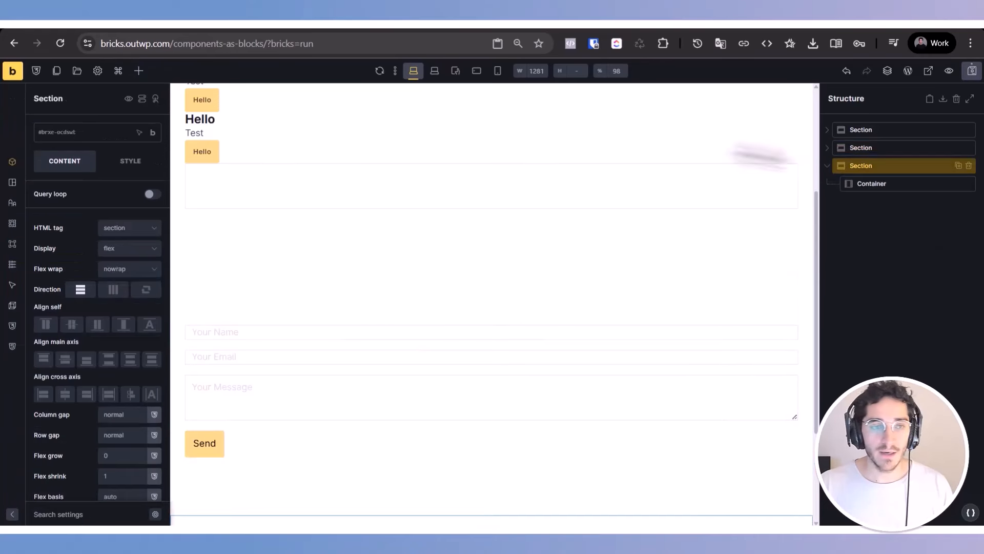
# Step: Open the Fluid Typography generator within the variables manager
pyautogui.click(97, 71)
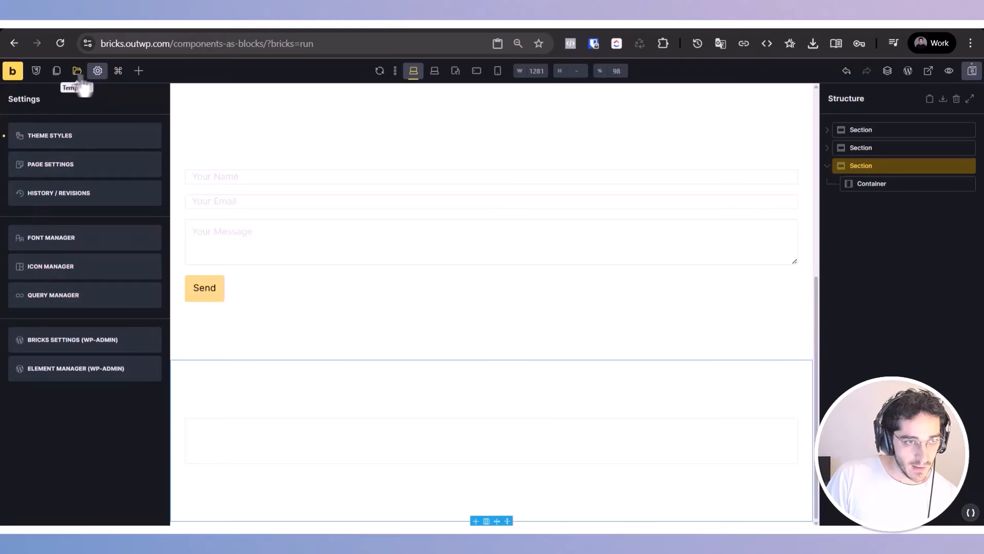
pyautogui.click(36, 72)
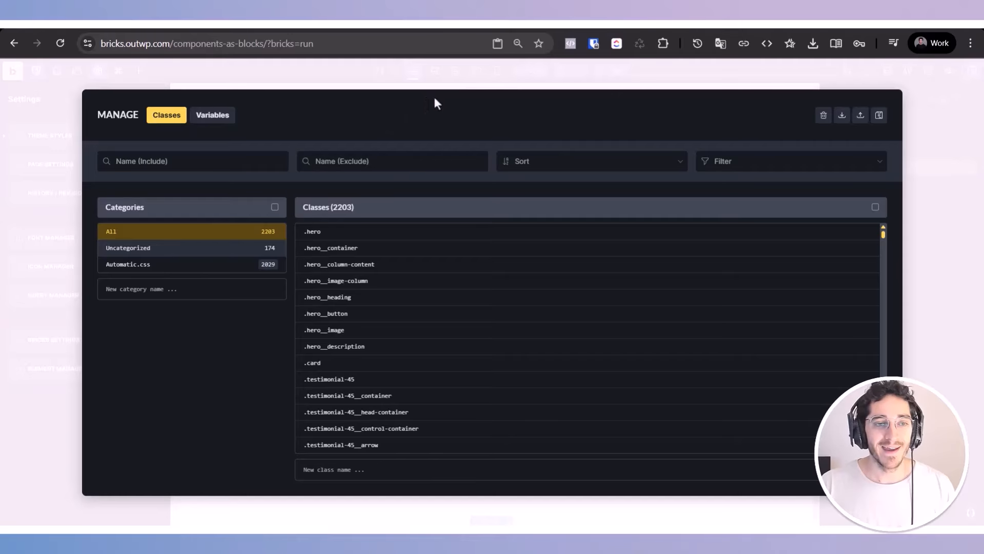
pyautogui.click(208, 115)
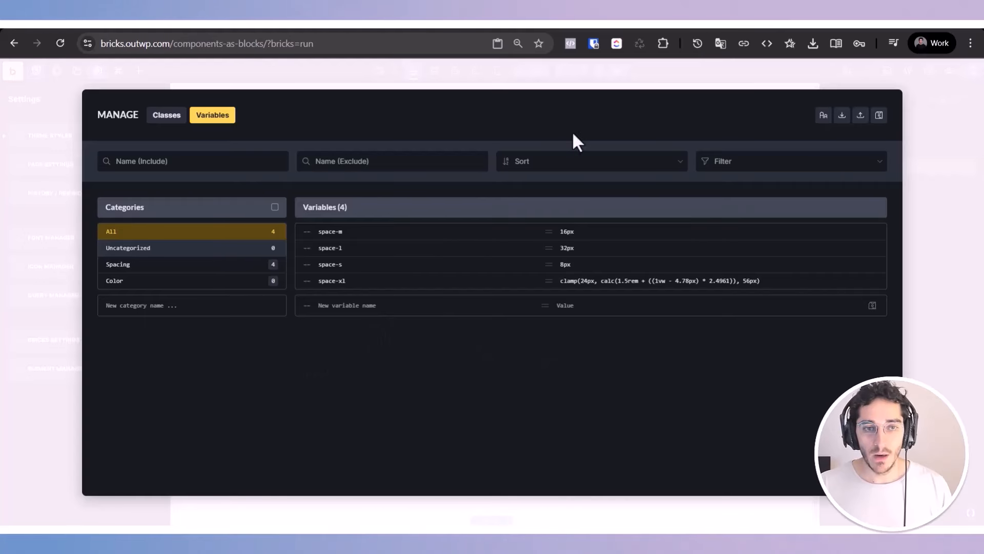
pyautogui.click(823, 117)
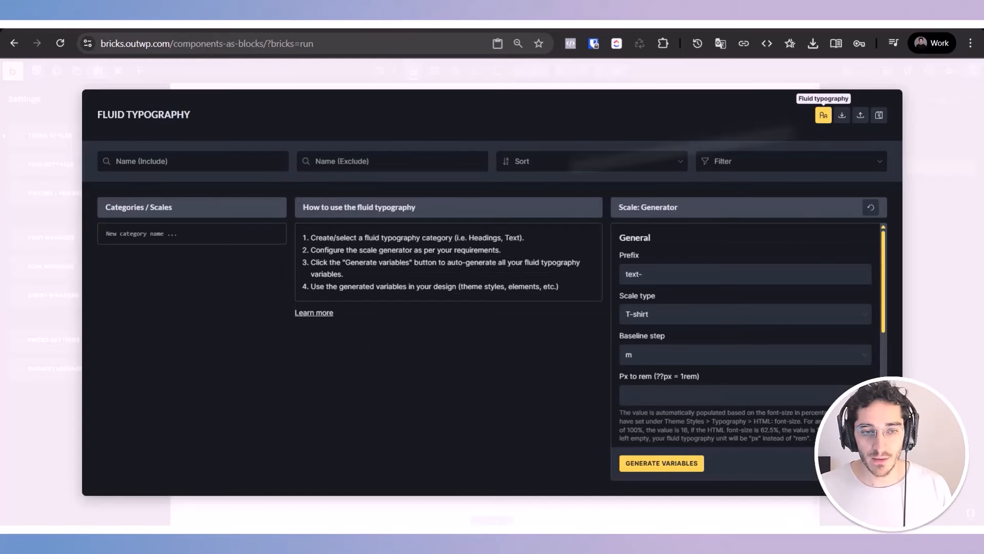
# Step: Enter Text as the name of a new fluid typography category
pyautogui.click(145, 235)
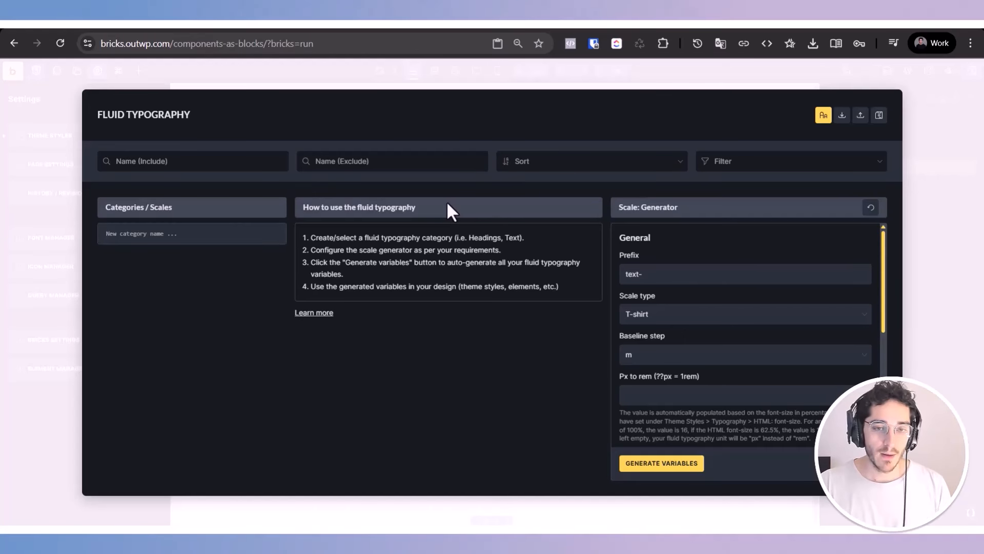
pyautogui.write('tEXT')
pyautogui.hotkey('ctrl', 'a')
pyautogui.write('Text')
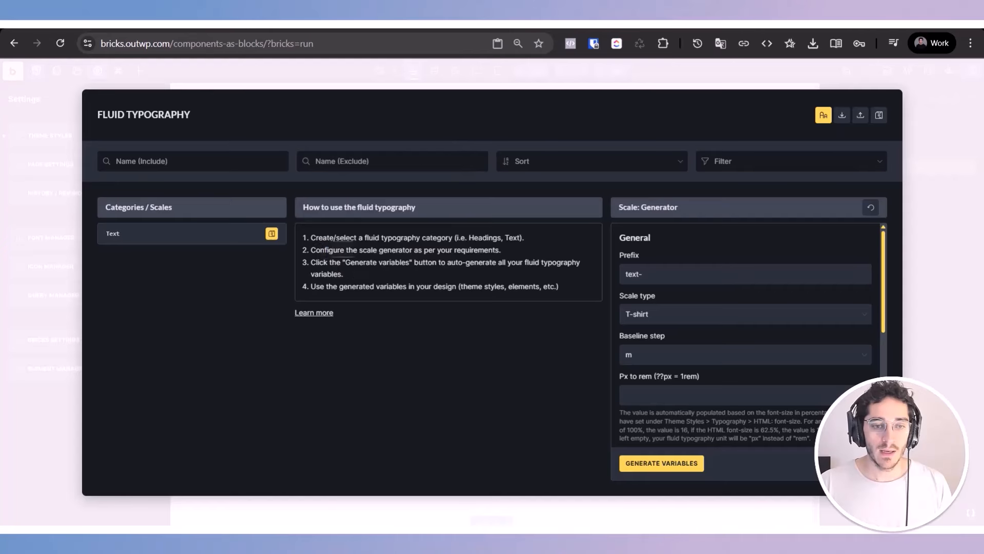
pyautogui.moveTo(325, 250); pyautogui.dragTo(512, 253)
# Step: Set the scale prefix to text-xxl and check the available Baseline step options
pyautogui.click(457, 376)
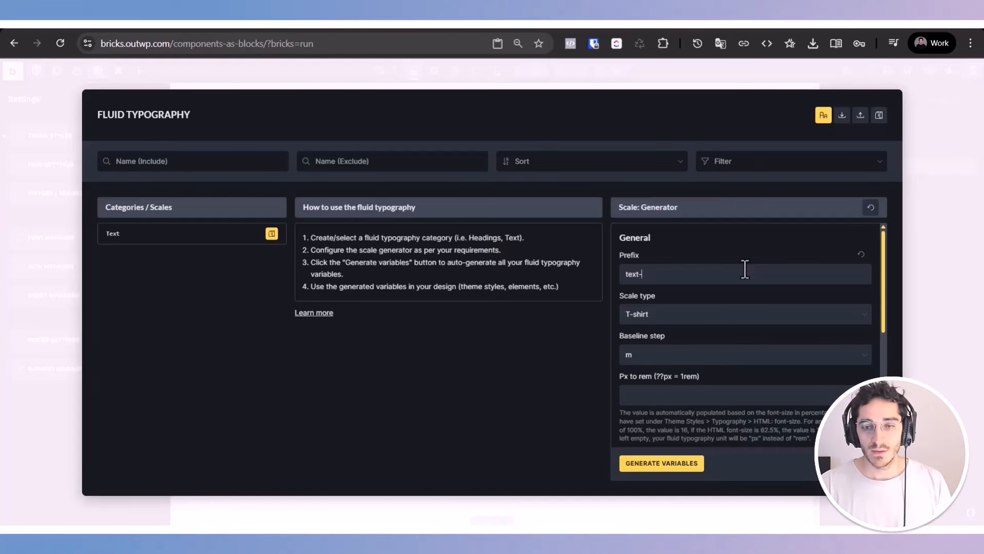
pyautogui.write('xl')
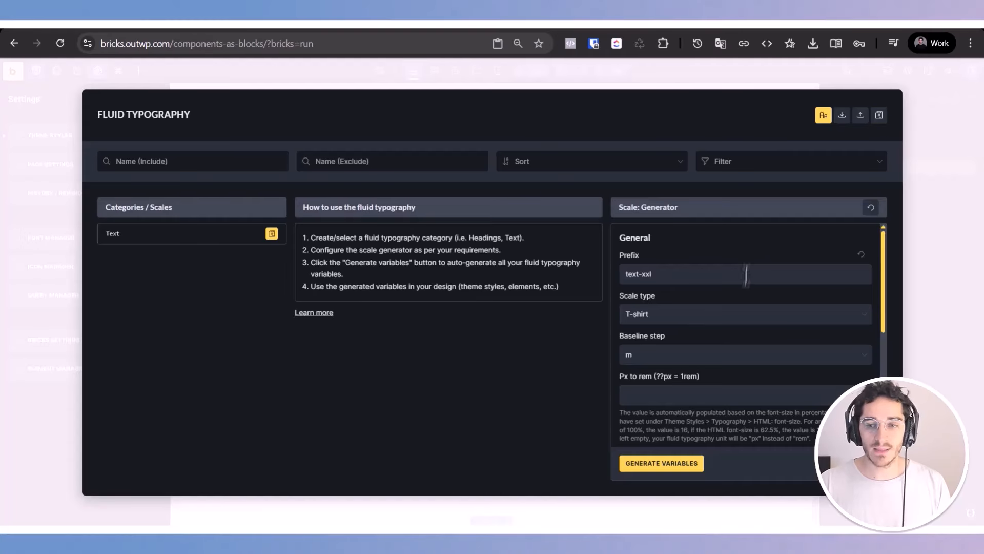
pyautogui.click(708, 355)
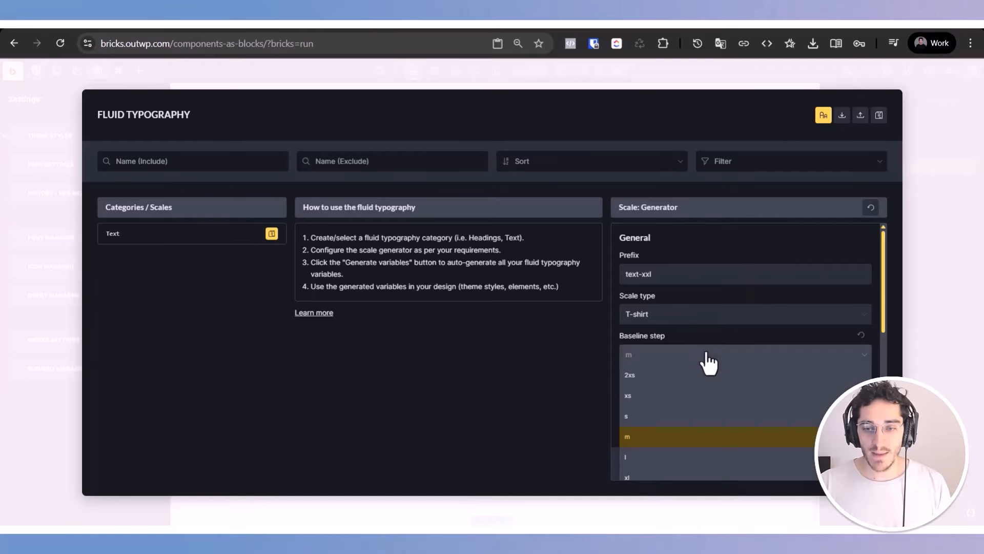
pyautogui.click(707, 353)
# Step: Set the Px to rem value of the scale generator to 16
pyautogui.click(639, 400)
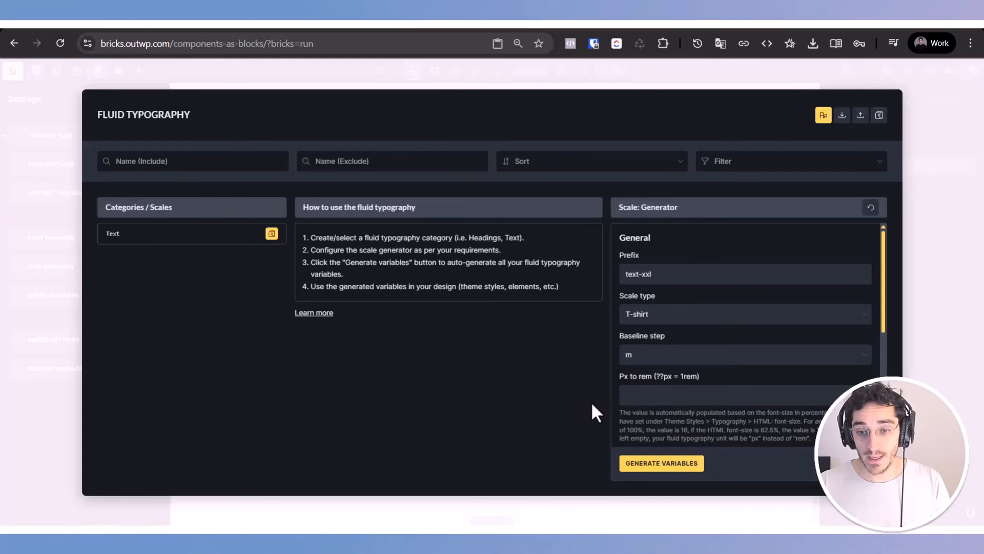
pyautogui.write('16')
pyautogui.doubleClick(684, 401)
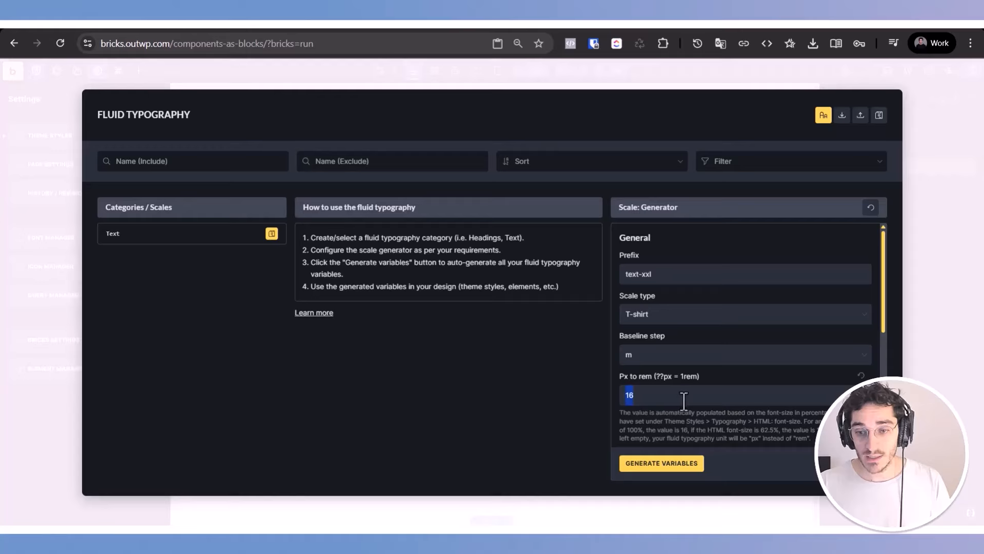
pyautogui.click(666, 404)
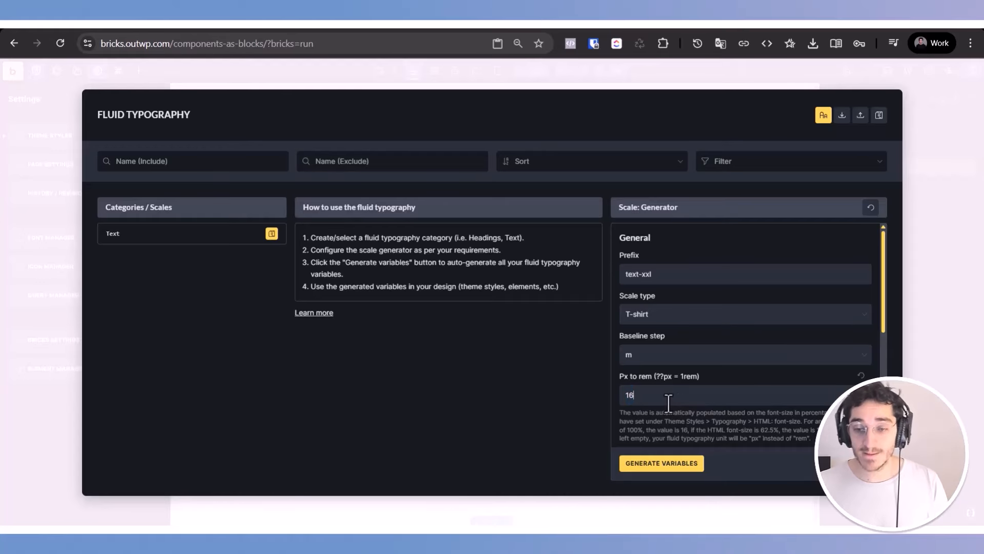
# Step: Review the Minimum (Mobile) base font size, screen width and type scale ratio in the scale generator
pyautogui.scroll(-5, 688, 461)
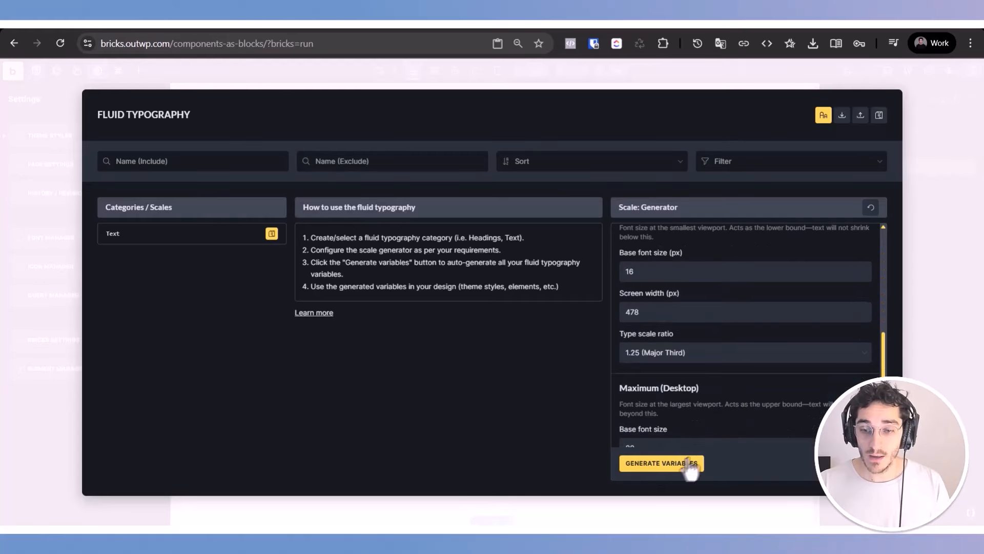
pyautogui.scroll(2, 694, 407)
pyautogui.scroll(2, 694, 407)
pyautogui.scroll(-3, 659, 343)
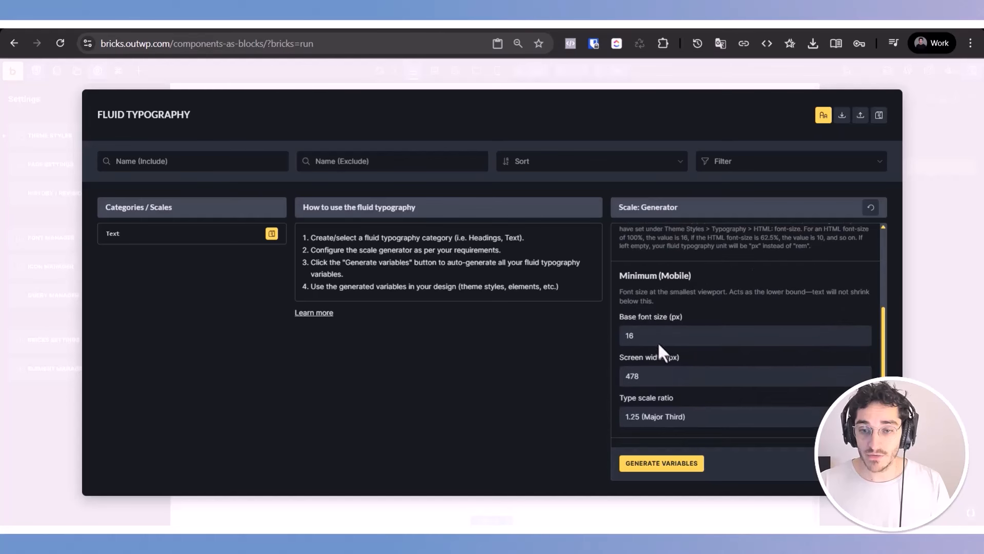
pyautogui.doubleClick(656, 336)
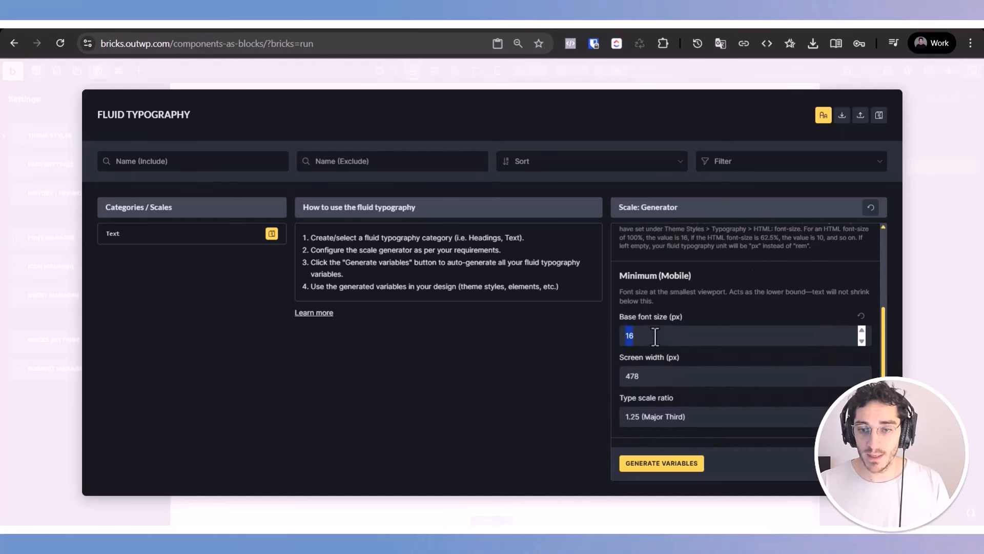
pyautogui.click(655, 336)
pyautogui.scroll(-2, 659, 385)
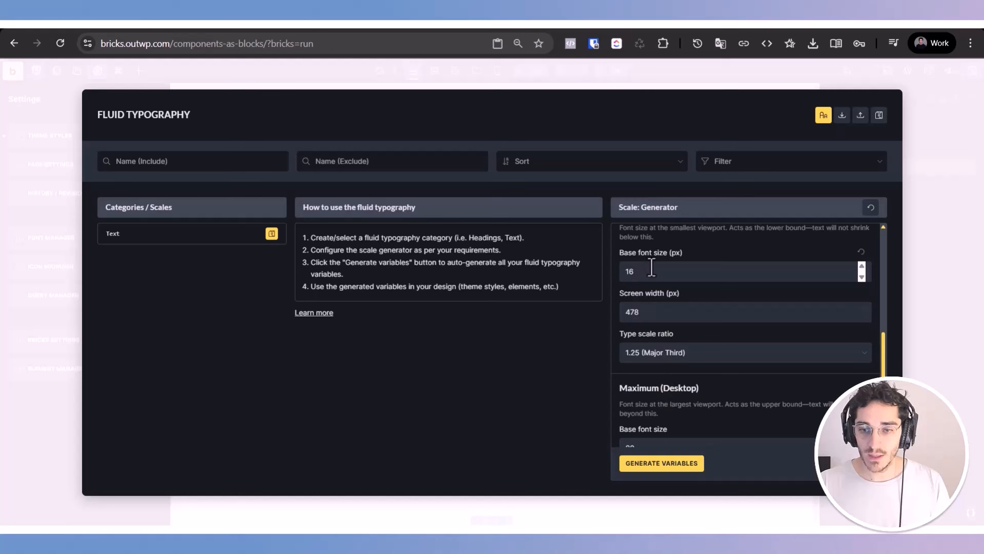
pyautogui.doubleClick(652, 312)
# Step: Set the Maximum (Desktop) base font size of the scale to 18
pyautogui.scroll(-2, 636, 292)
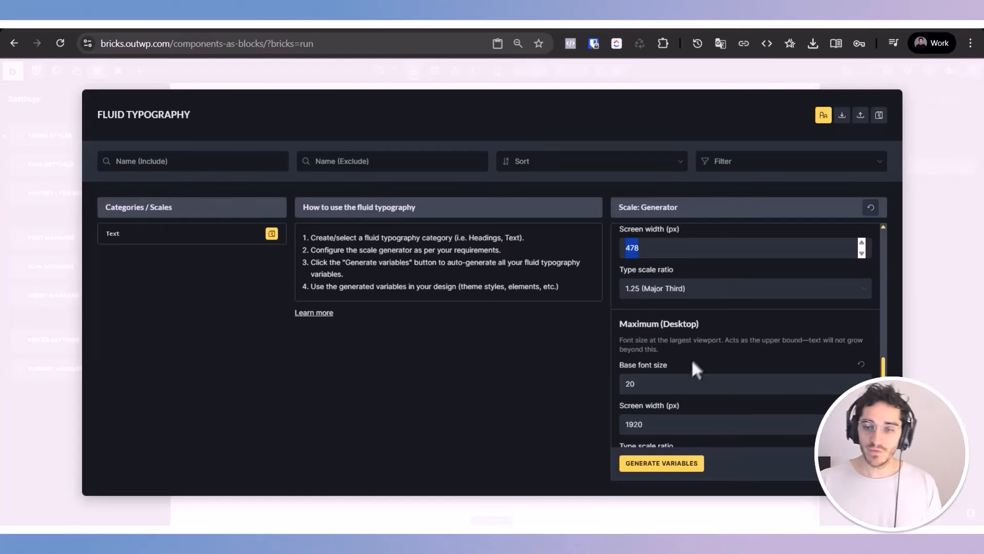
pyautogui.scroll(-1, 702, 310)
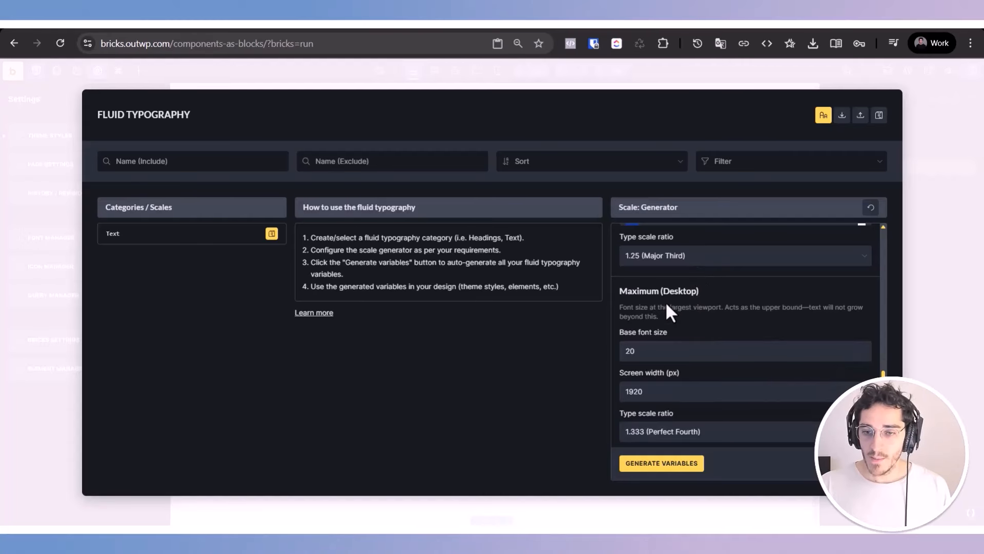
pyautogui.click(661, 351)
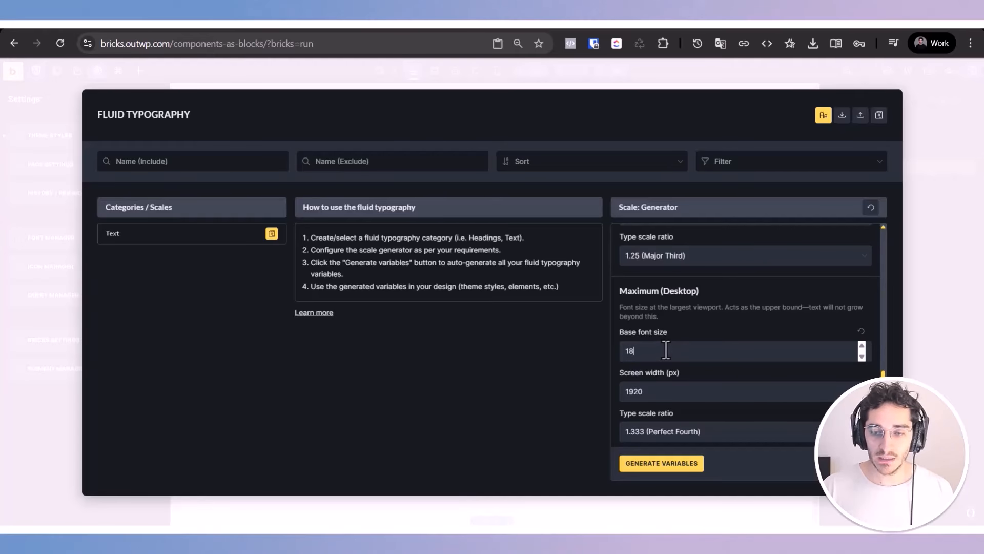
# Step: Restore the scale prefix to text-
pyautogui.scroll(6, 666, 349)
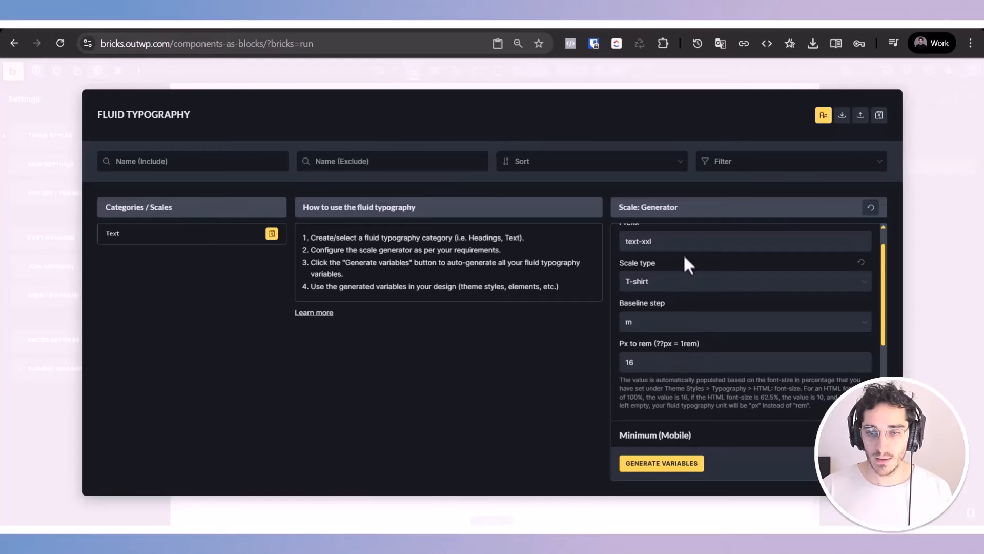
pyautogui.scroll(1, 679, 256)
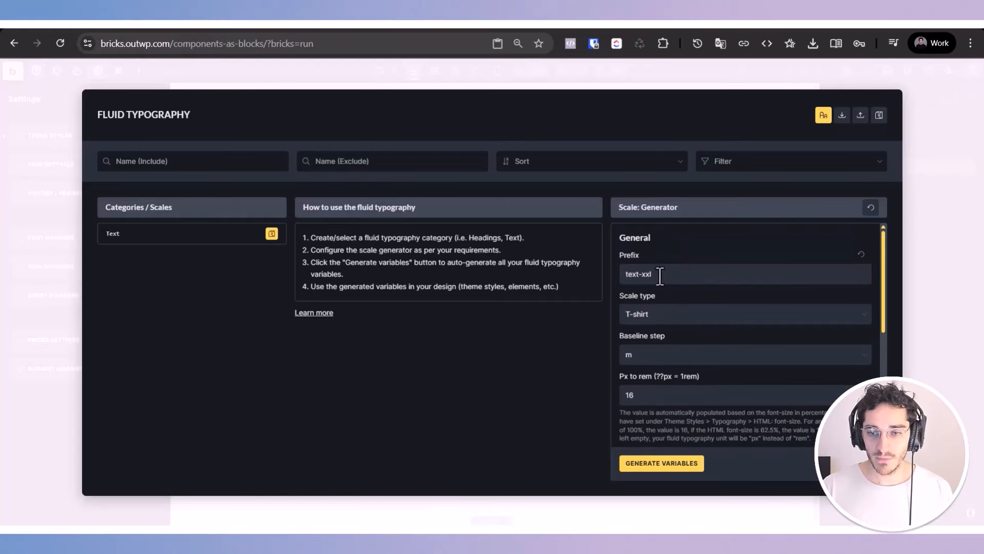
pyautogui.click(665, 273)
pyautogui.press('BackSpace')
pyautogui.press('BackSpace')
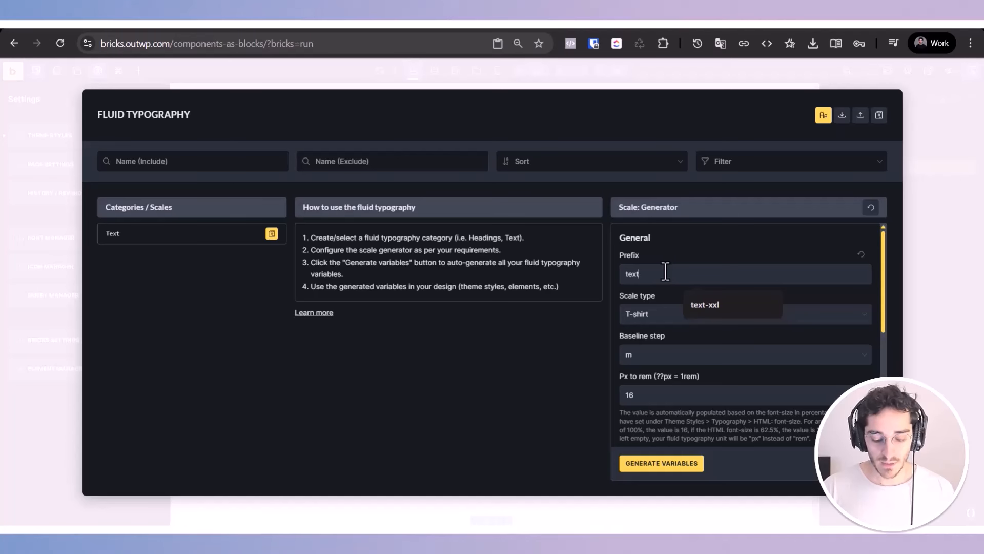
# Step: Try to generate the fluid typography variables from the current scale settings
pyautogui.scroll(-6, 681, 352)
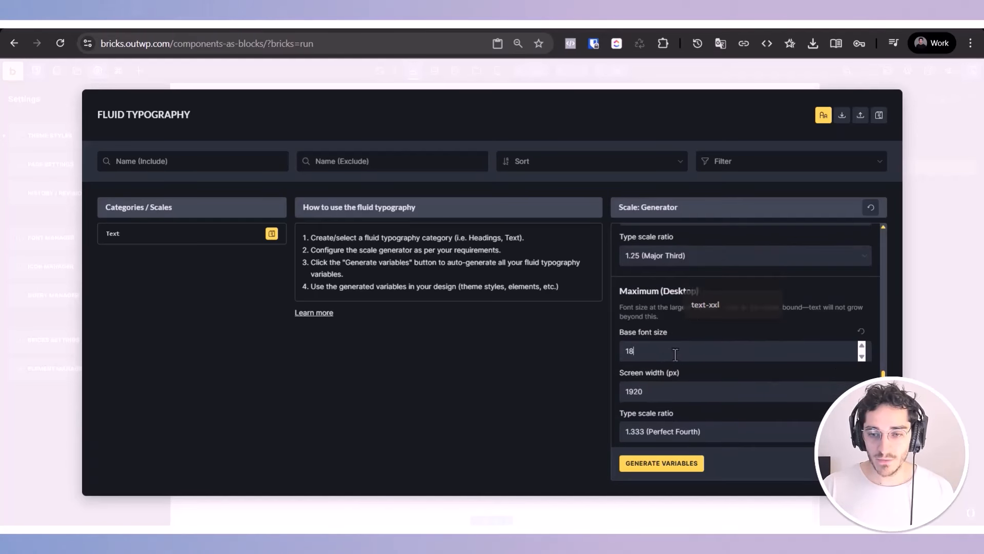
pyautogui.click(665, 352)
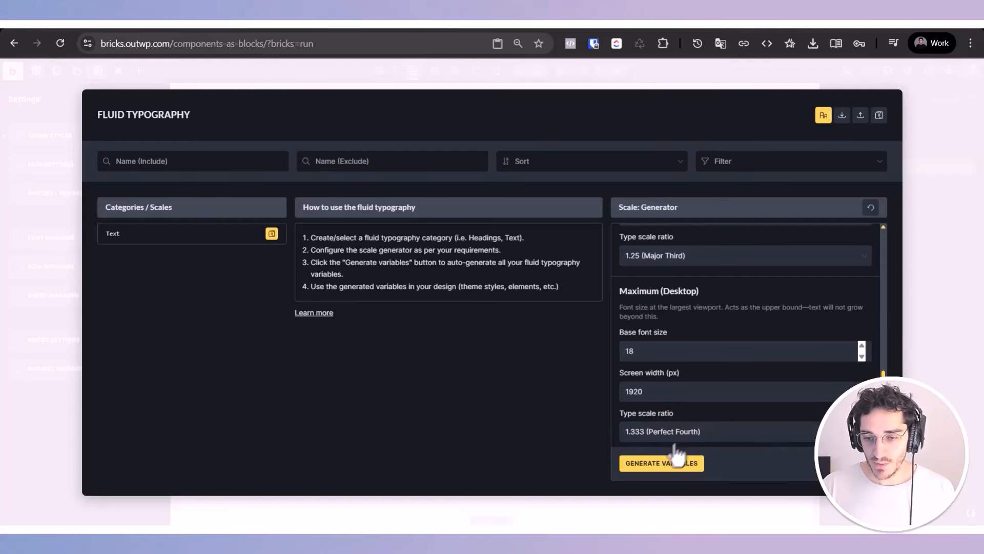
pyautogui.click(663, 464)
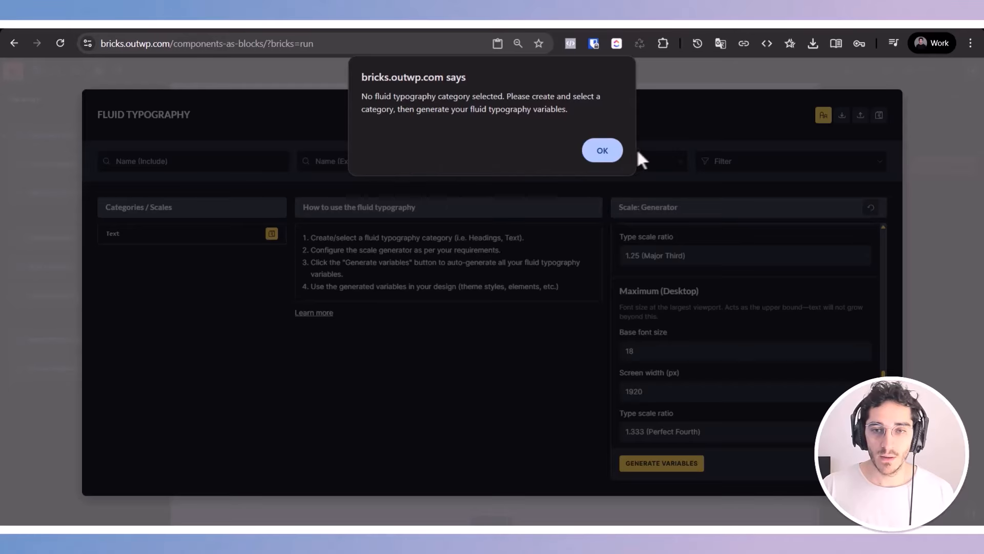
pyautogui.click(601, 152)
# Step: Review the available Baseline step and Scale type options while keeping the current selections
pyautogui.scroll(4, 720, 404)
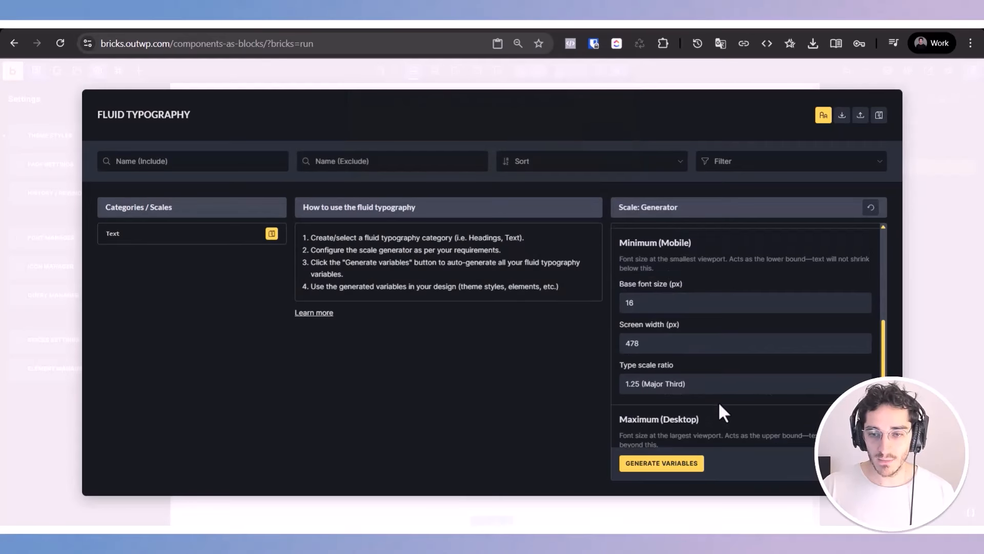
pyautogui.scroll(3, 708, 389)
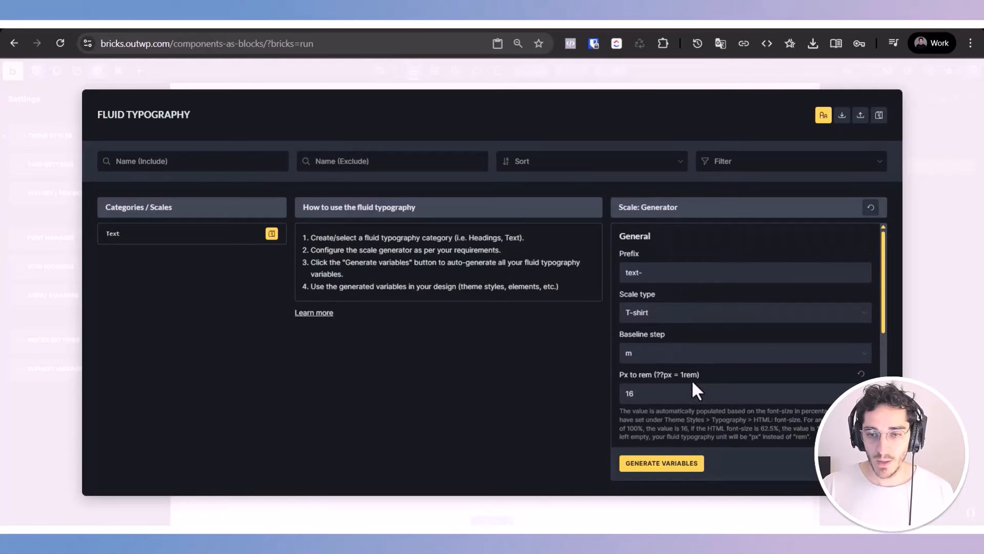
pyautogui.click(660, 353)
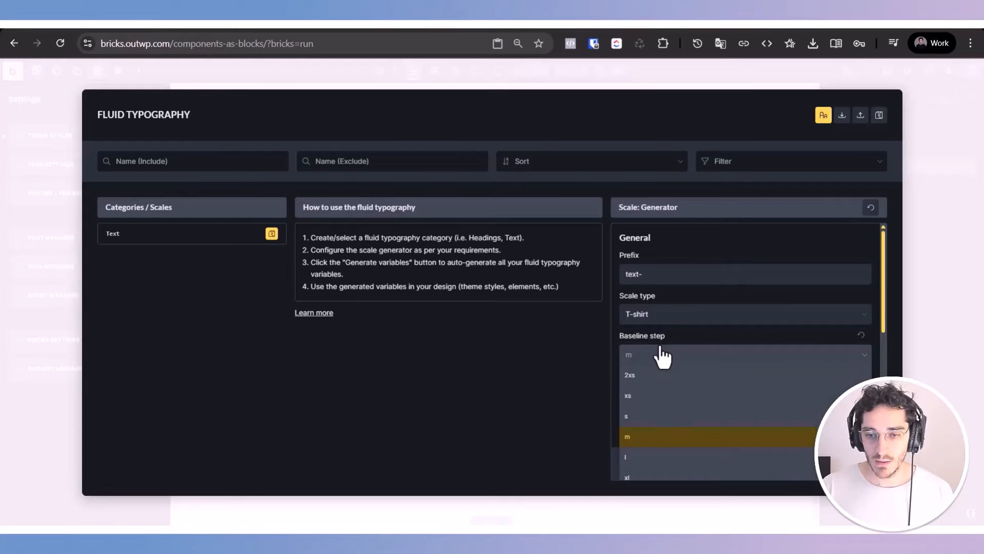
pyautogui.click(659, 355)
pyautogui.click(654, 314)
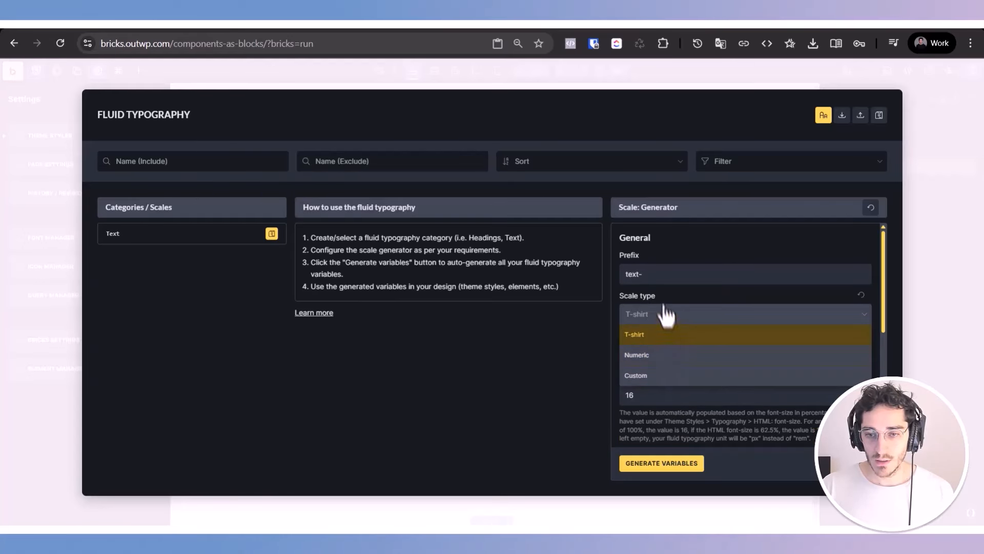
pyautogui.click(663, 297)
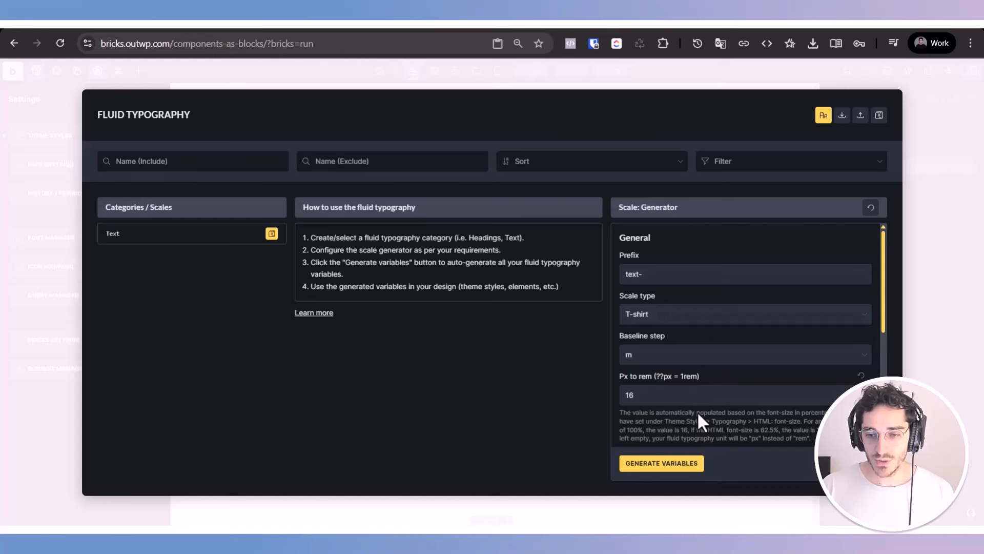
# Step: Save the new Text category in the Categories / Scales list
pyautogui.scroll(-5, 698, 411)
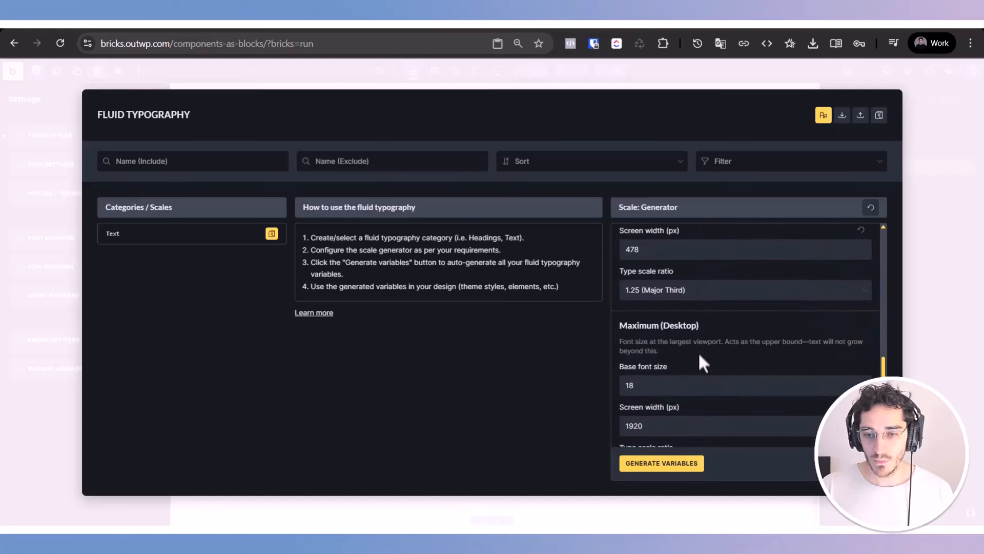
pyautogui.click(154, 237)
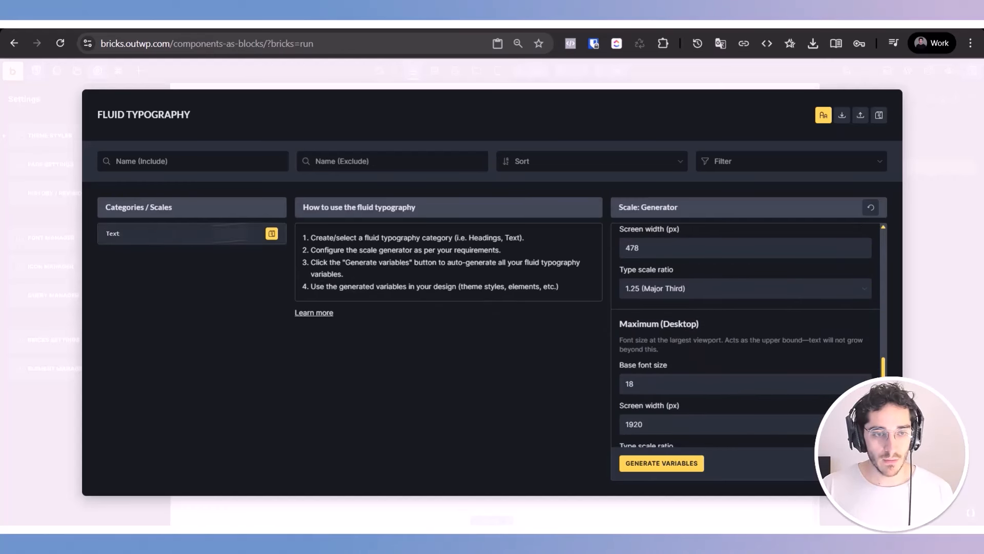
pyautogui.click(272, 234)
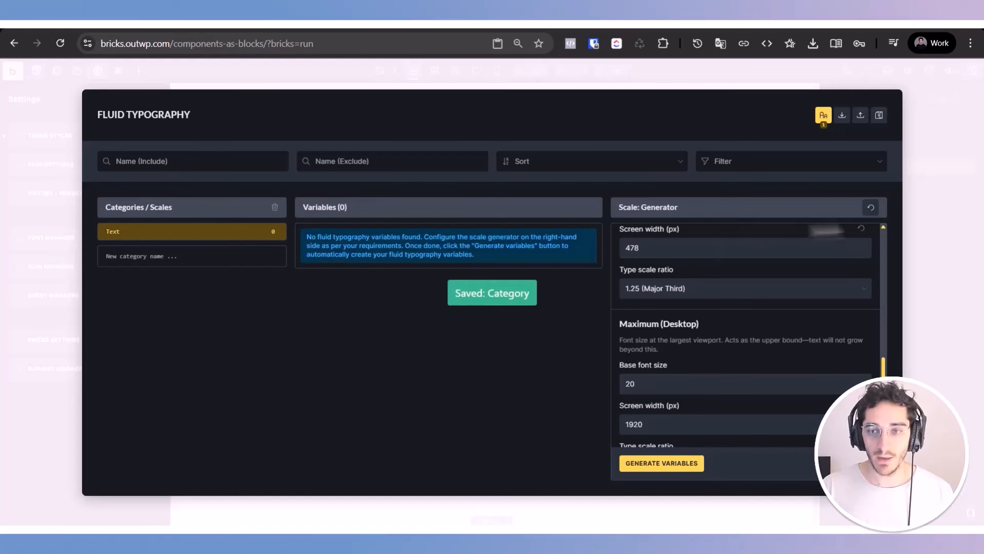
# Step: Generate the fluid typography variables for the Text category and save them
pyautogui.scroll(-1, 707, 426)
pyautogui.click(687, 465)
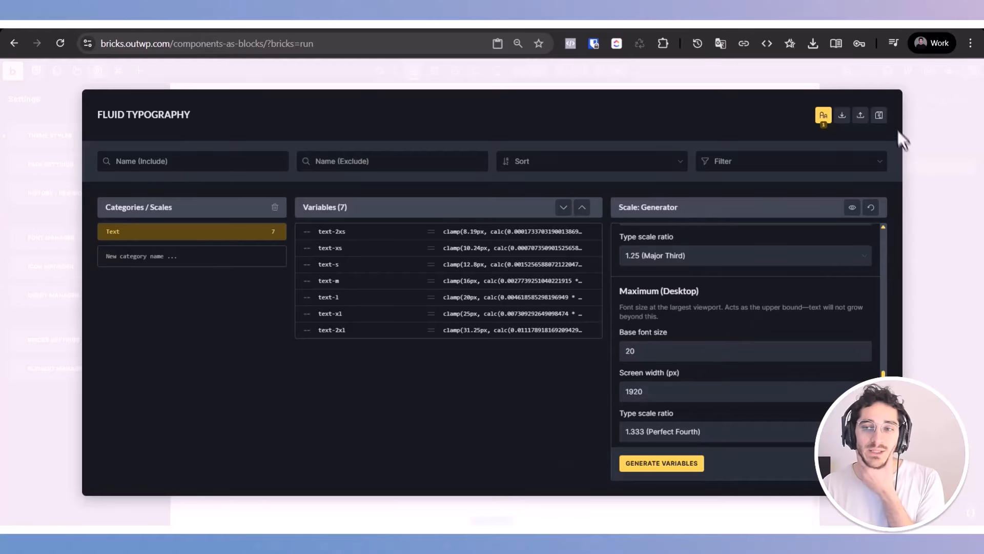
pyautogui.click(878, 116)
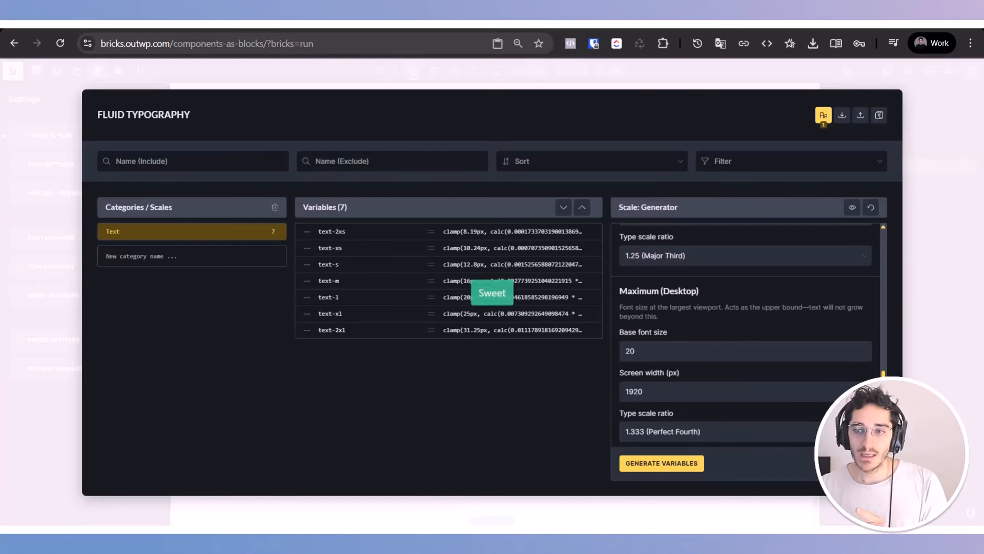
# Step: Close the variables manager and add a Heading element to the container of the third Section
pyautogui.click(931, 129)
pyautogui.click(882, 184)
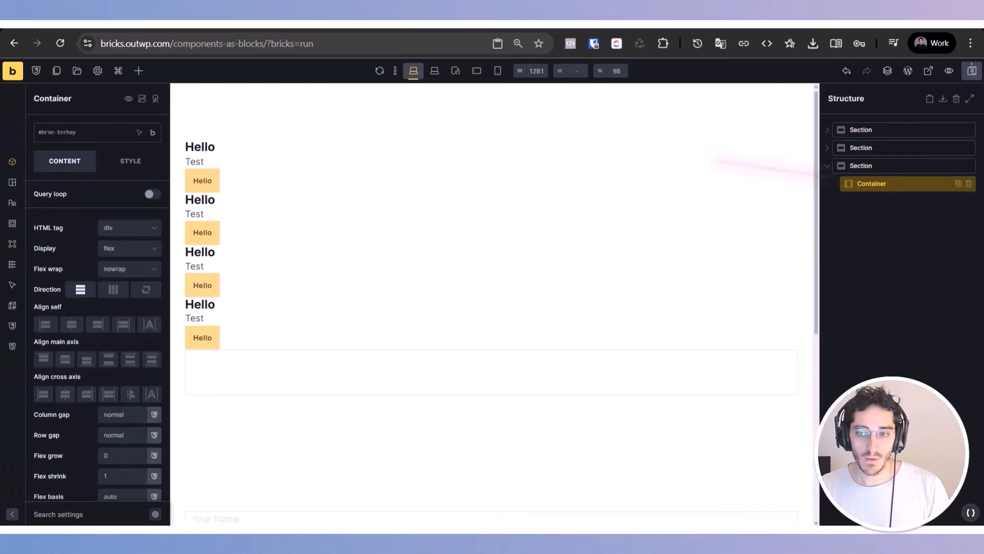
pyautogui.click(138, 71)
pyautogui.write('head')
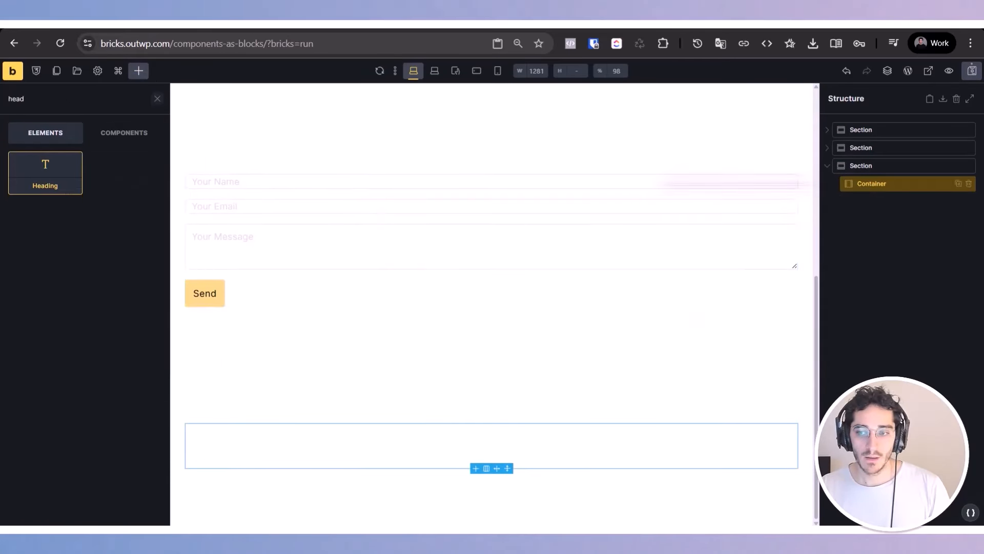
pyautogui.click(44, 190)
# Step: Set the new heading's typography font size to the text-2xs variable from the Text category
pyautogui.click(890, 203)
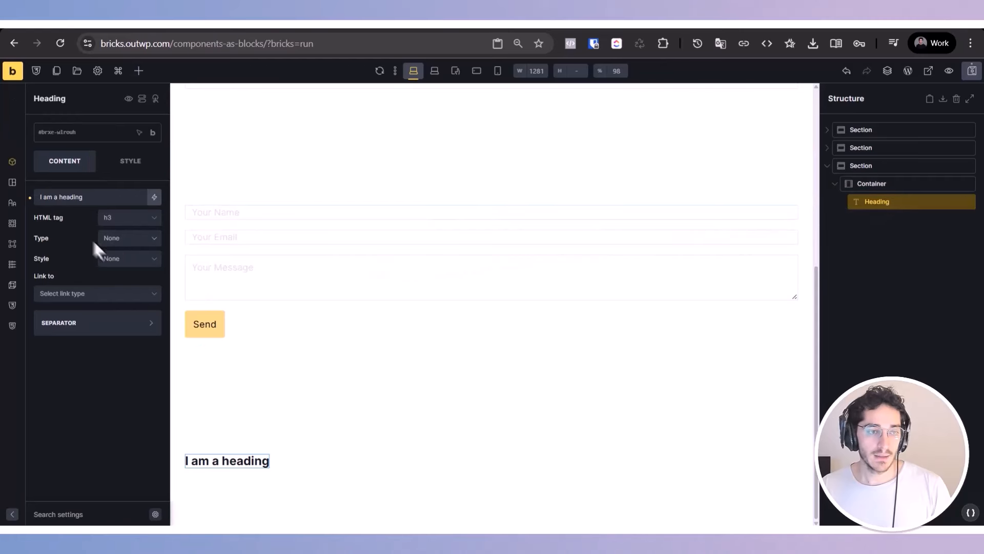
pyautogui.click(88, 198)
pyautogui.click(134, 162)
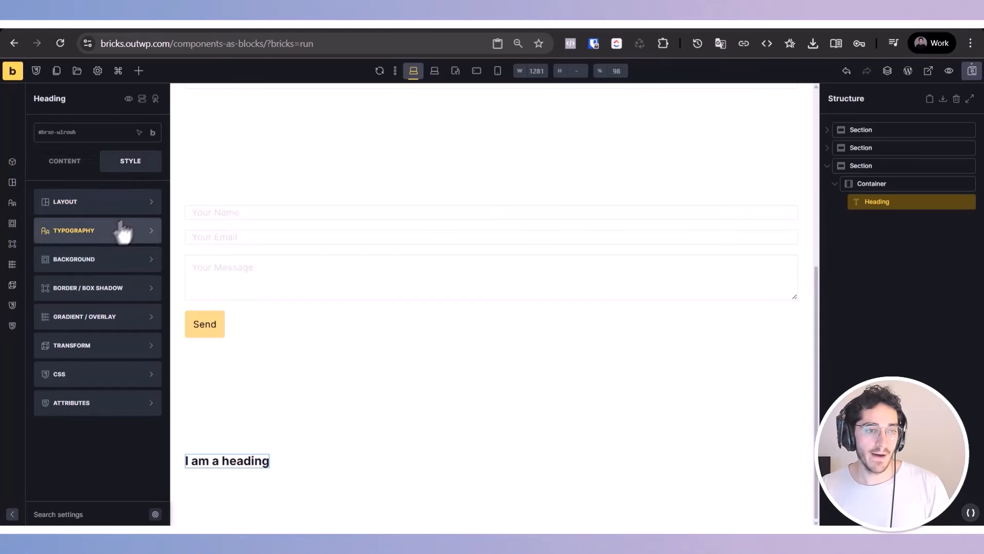
pyautogui.click(123, 229)
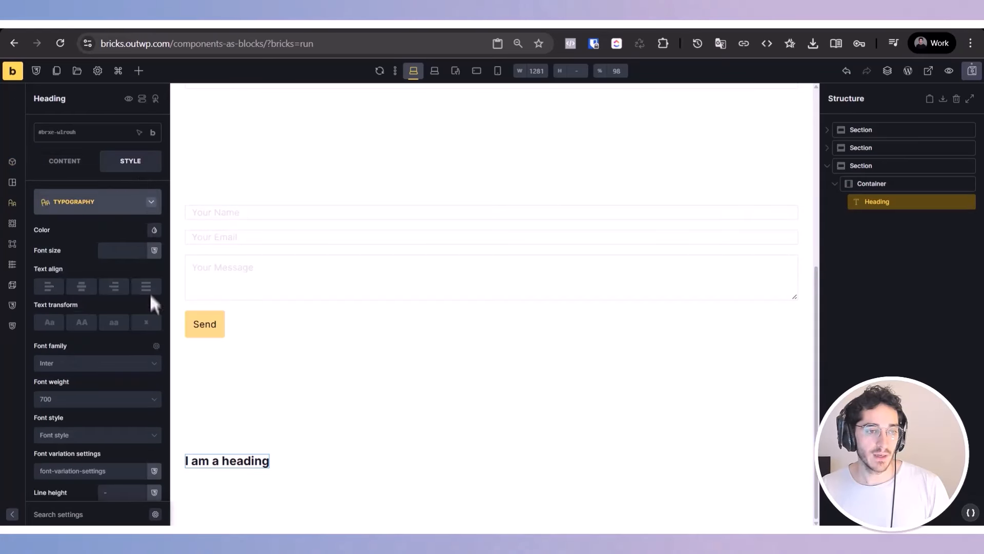
pyautogui.click(154, 250)
pyautogui.click(138, 307)
pyautogui.scroll(-3, 139, 314)
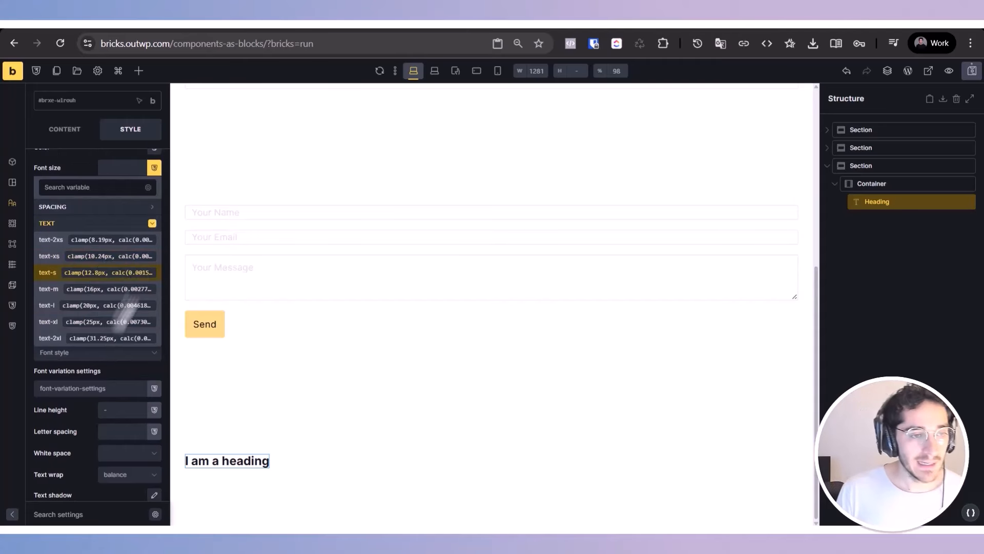
pyautogui.click(105, 241)
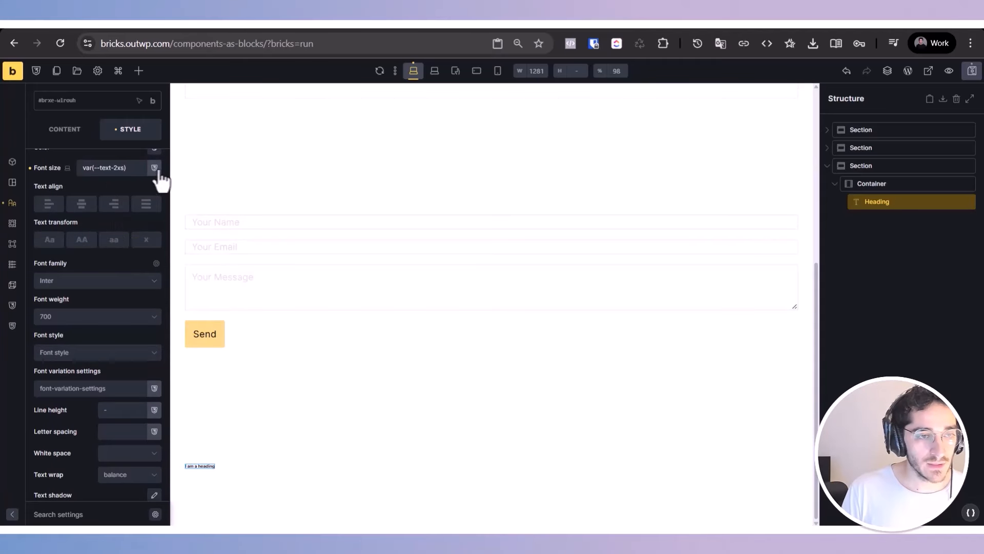
# Step: Try to edit the heading's font-size variable name by hand to text-2xal
pyautogui.press('BackSpace')
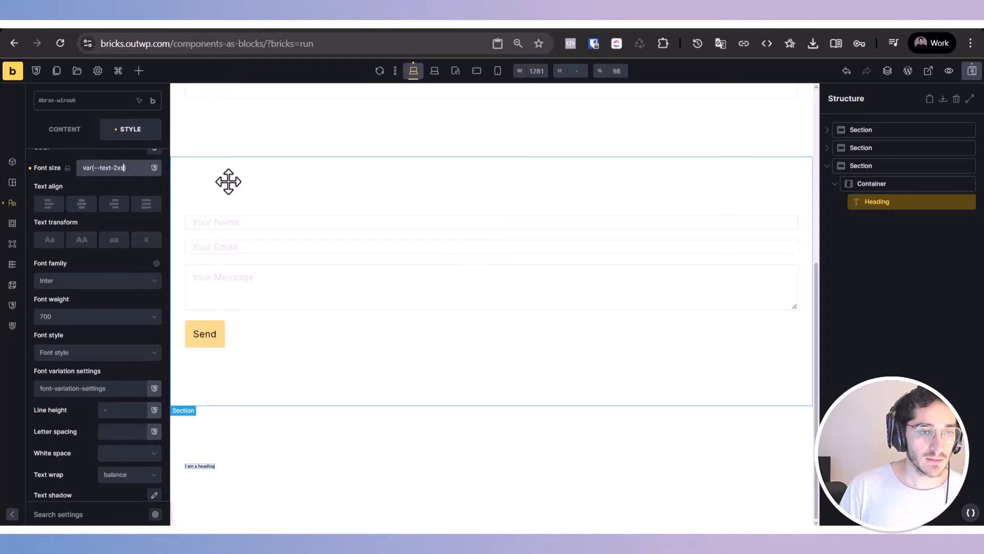
pyautogui.write('x')
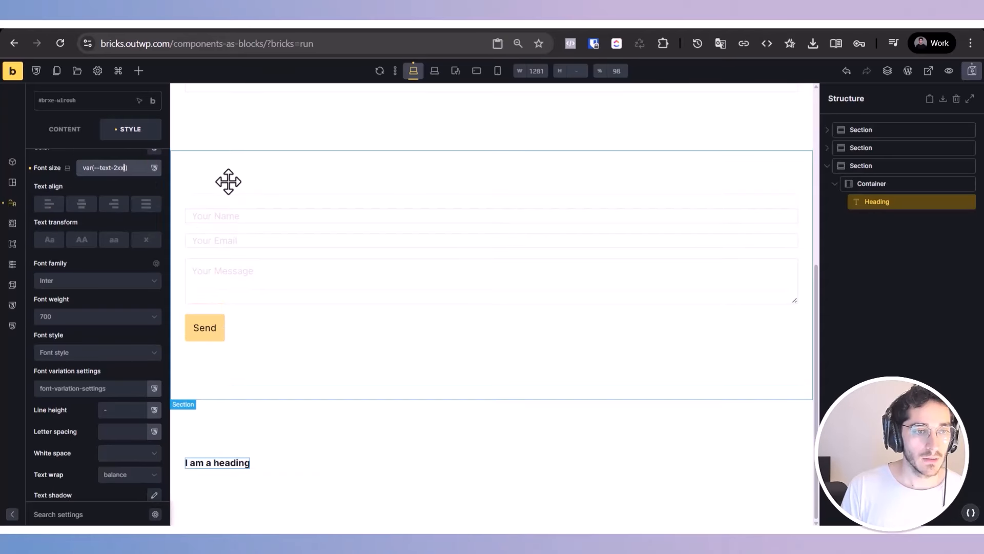
pyautogui.write('l')
pyautogui.press('BackSpace')
pyautogui.press('BackSpace')
pyautogui.write('al')
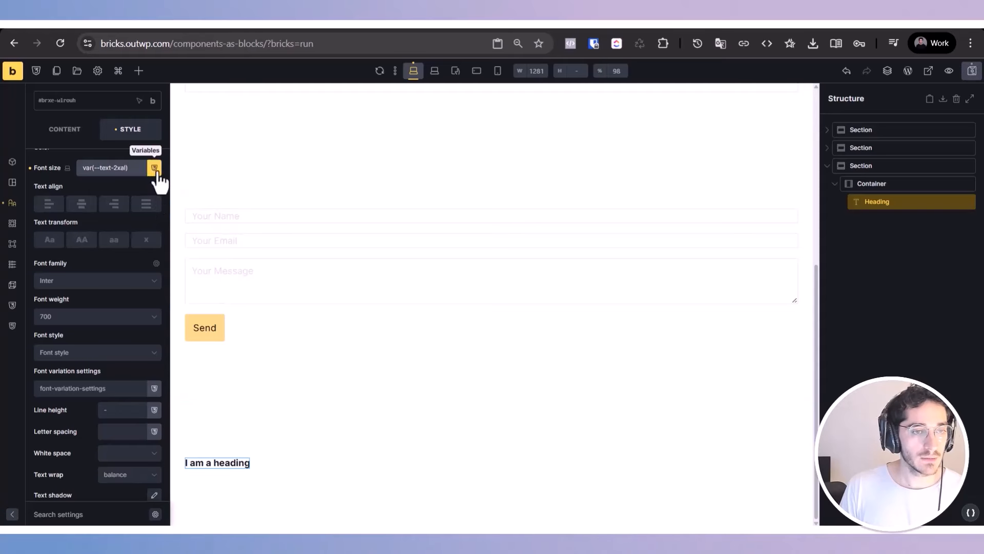
# Step: Set the heading's font size to the text-2xl variable from the Text category
pyautogui.doubleClick(118, 172)
pyautogui.tripleClick(118, 171)
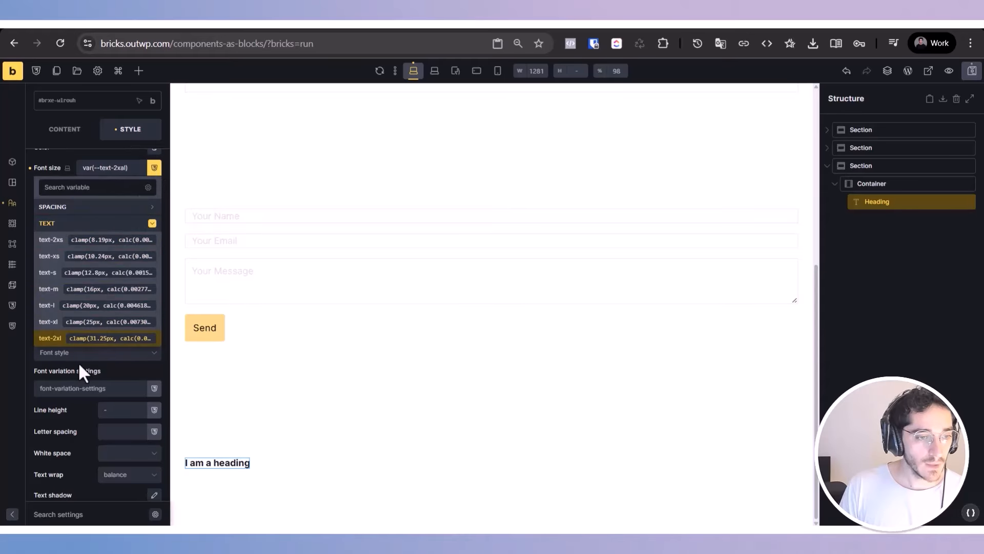
pyautogui.click(80, 339)
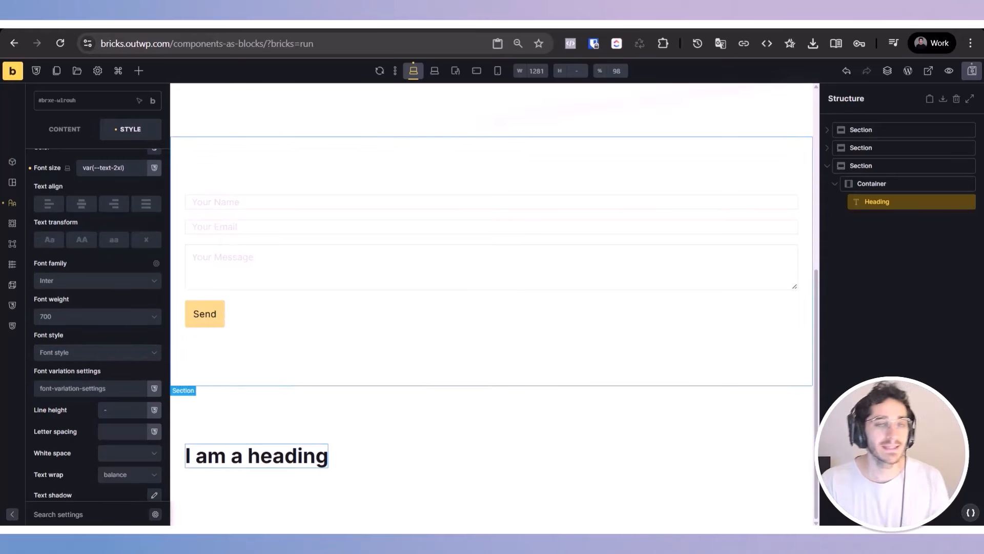
# Step: Save the page and open its frontend preview at the new heading
pyautogui.click(970, 71)
pyautogui.click(949, 71)
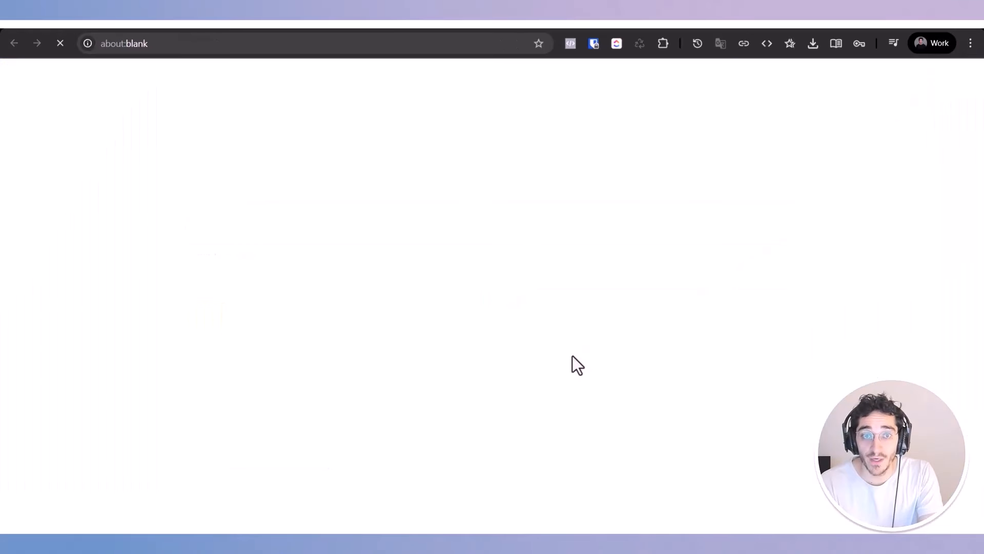
pyautogui.scroll(-5, 377, 435)
# Step: Inspect the heading's font-size rule in the browser developer tools with the page view widened
pyautogui.rightClick(317, 453)
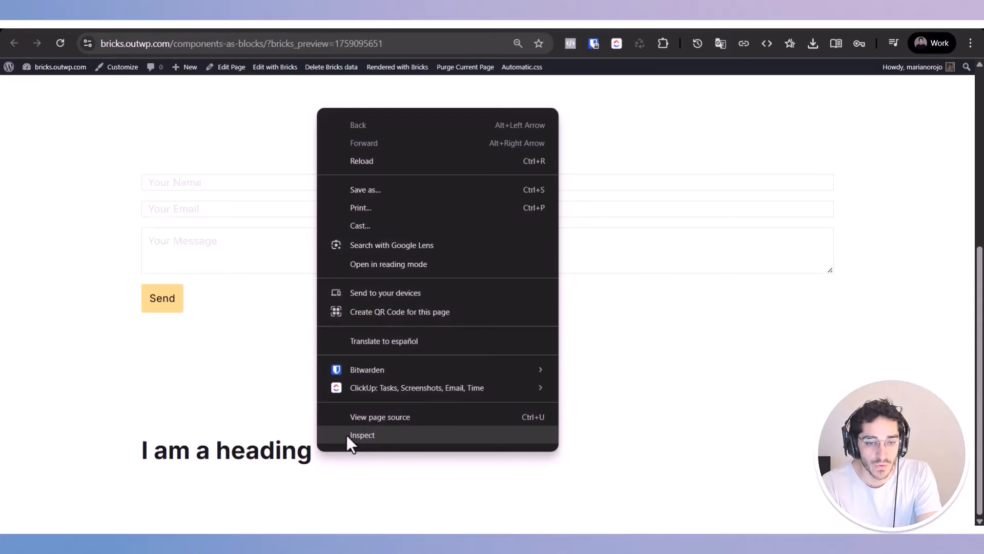
pyautogui.click(347, 437)
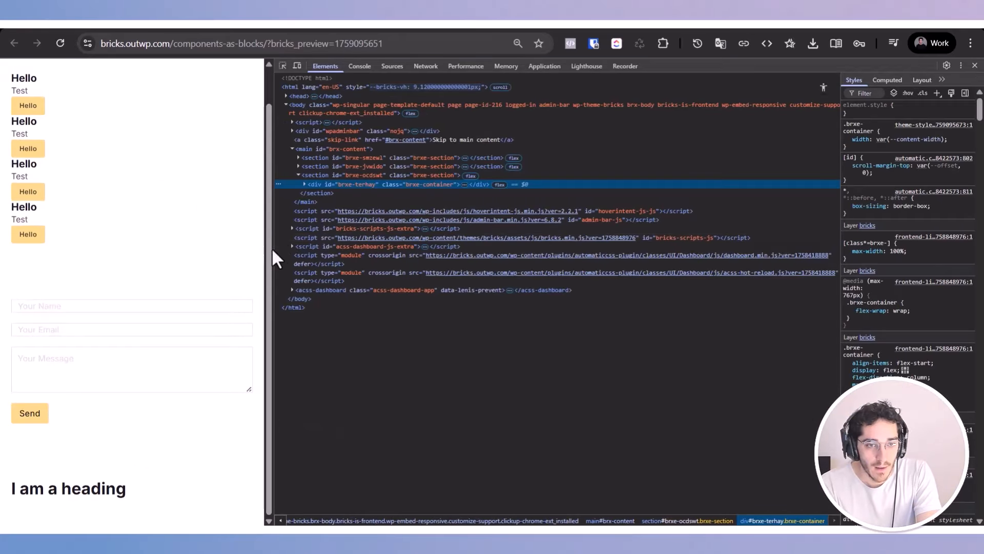
pyautogui.click(277, 246)
pyautogui.moveTo(273, 251); pyautogui.dragTo(744, 252)
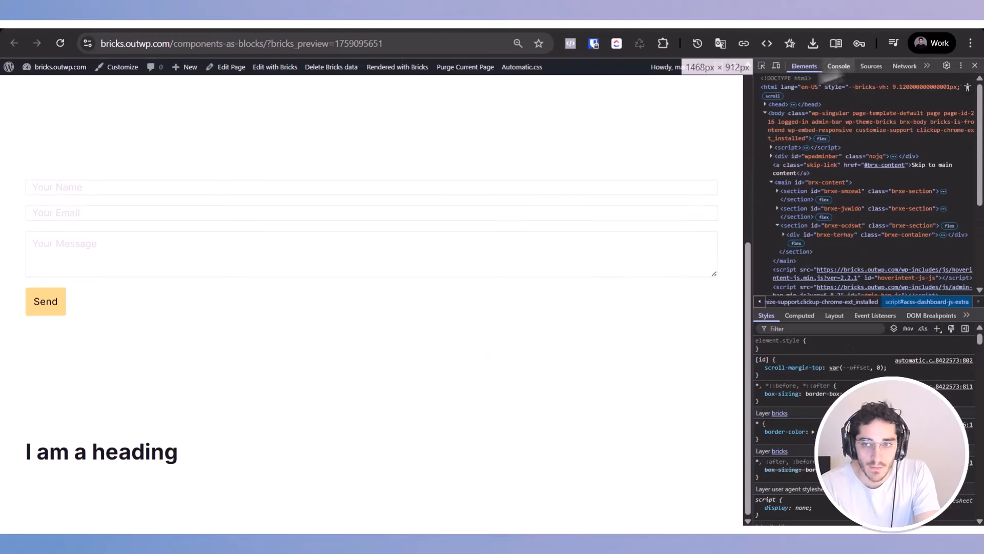
pyautogui.click(762, 66)
pyautogui.click(159, 458)
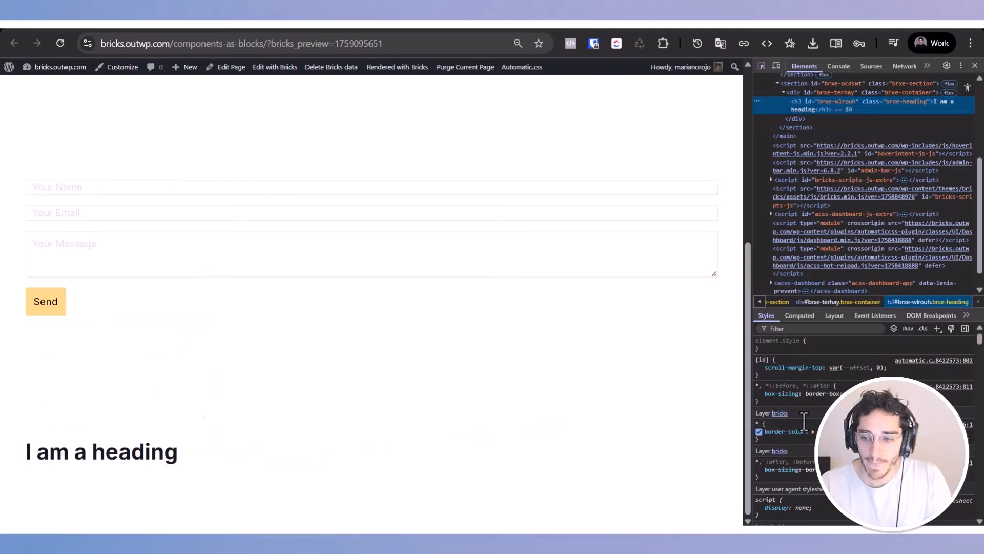
pyautogui.moveTo(843, 378)
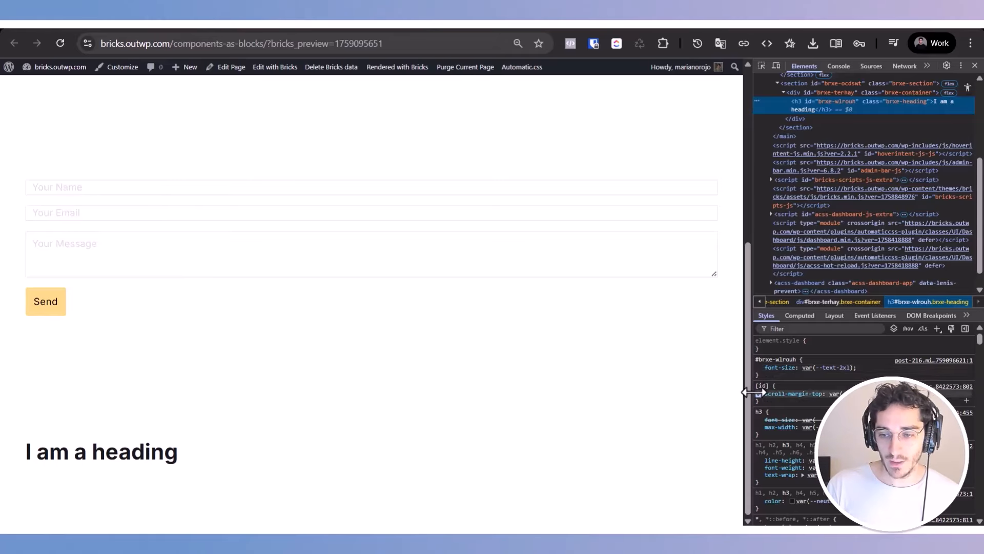
# Step: Narrow the page view, inspect the heading's rendered font size, and widen the view again
pyautogui.moveTo(744, 395); pyautogui.dragTo(239, 451)
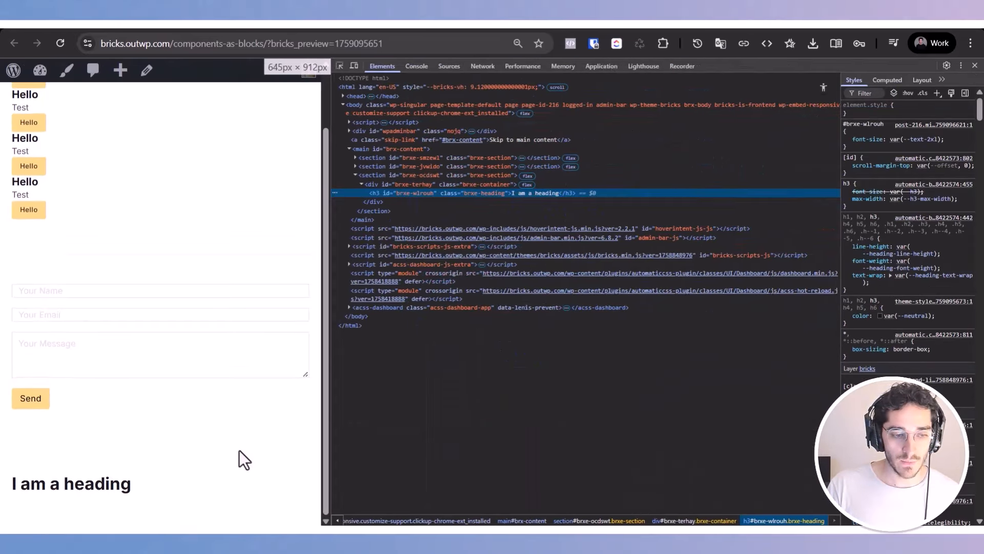
pyautogui.click(341, 65)
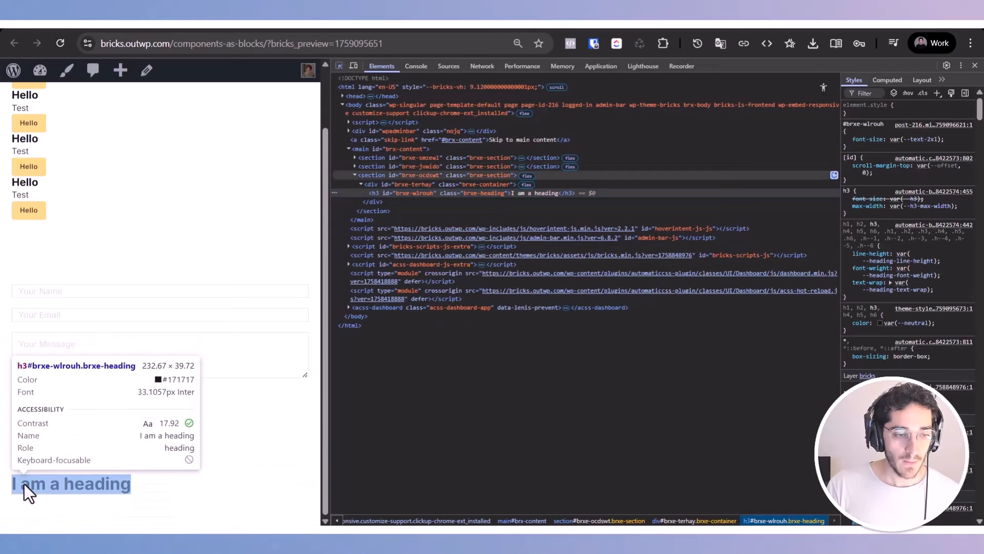
pyautogui.click(24, 484)
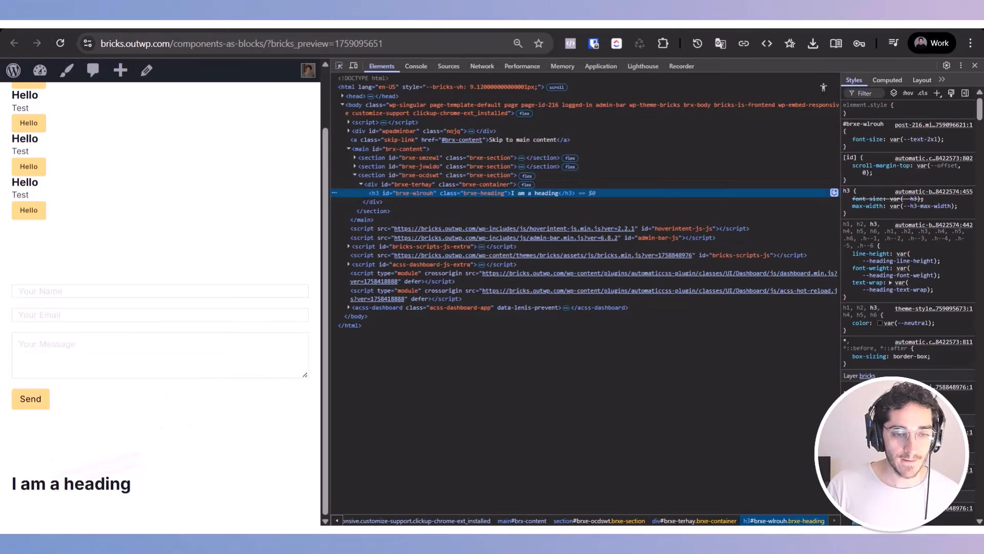
pyautogui.moveTo(326, 391); pyautogui.dragTo(820, 359)
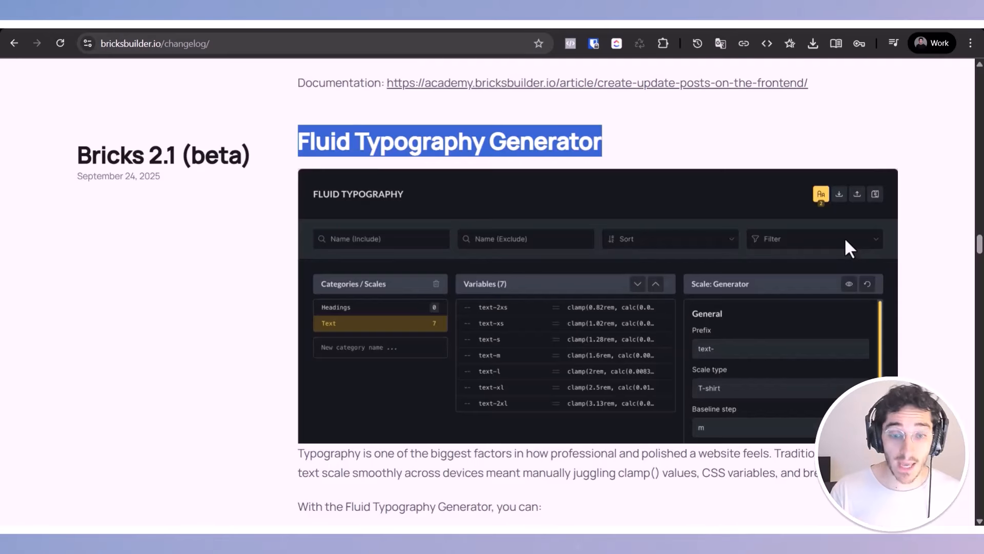
# Step: Switch to the Bricks changelog and read the Fluid Typography Generator and Map – Leaflet (OpenStreetMap) sections
pyautogui.scroll(-3, 337, 407)
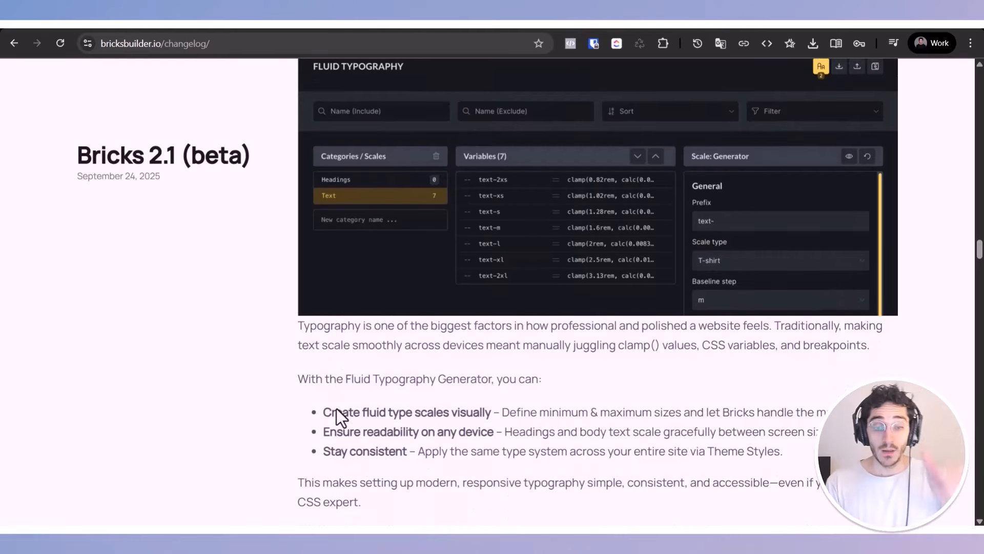
pyautogui.scroll(-6, 337, 408)
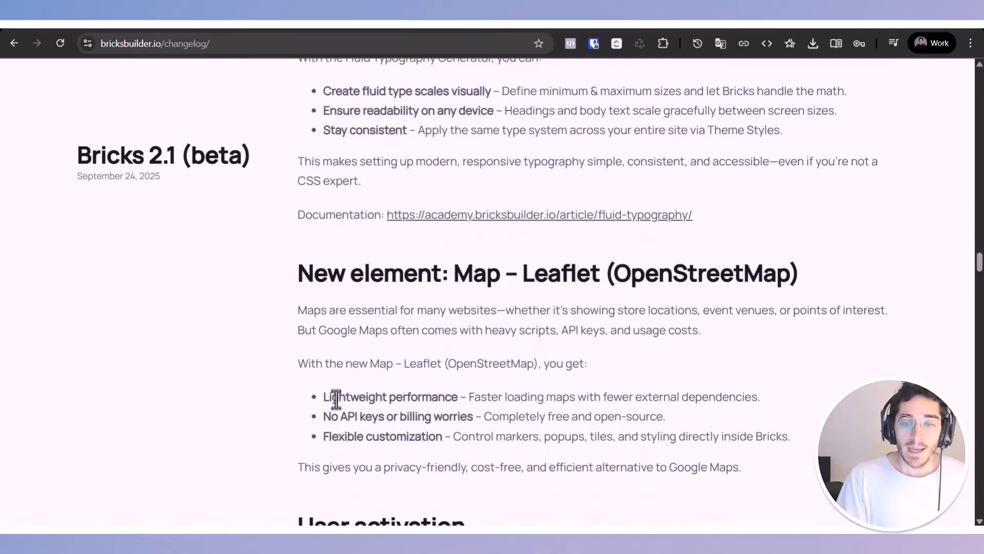
pyautogui.scroll(-1, 336, 399)
pyautogui.moveTo(473, 207); pyautogui.dragTo(887, 191)
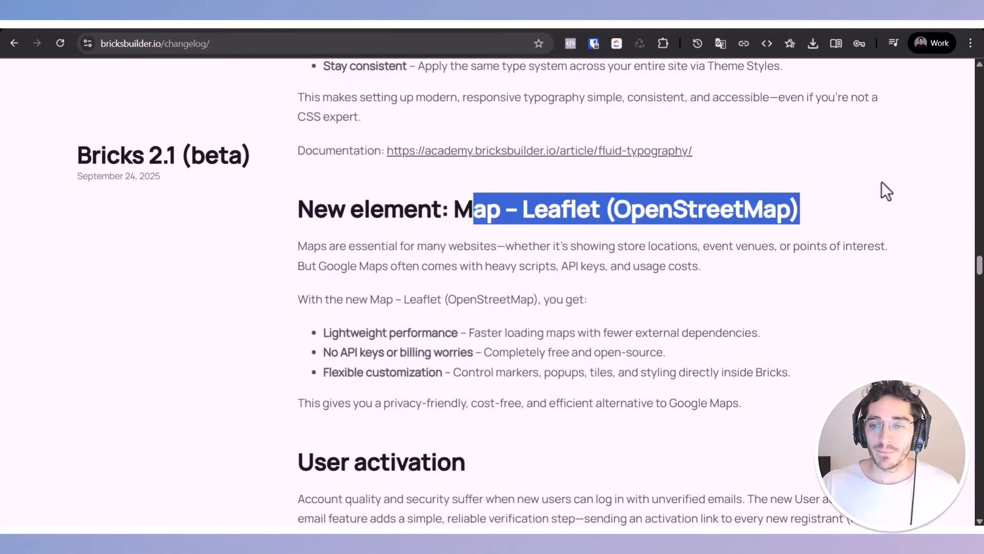
pyautogui.click(828, 208)
pyautogui.doubleClick(718, 208)
pyautogui.scroll(-7, 648, 300)
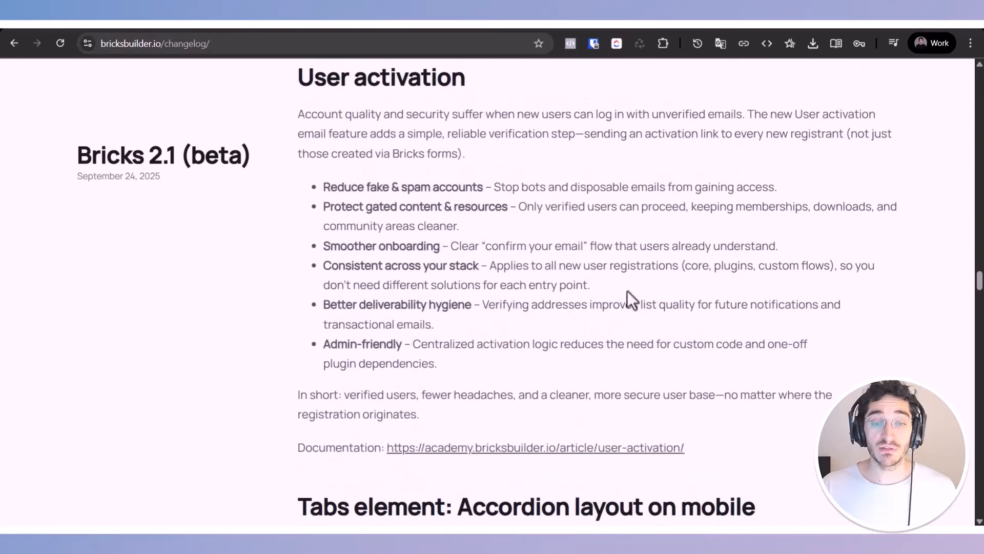
# Step: Read the User activation introduction and highlight the sentence about sending activation links to every new registrant
pyautogui.scroll(3, 360, 310)
pyautogui.tripleClick(360, 308)
pyautogui.scroll(-1, 360, 310)
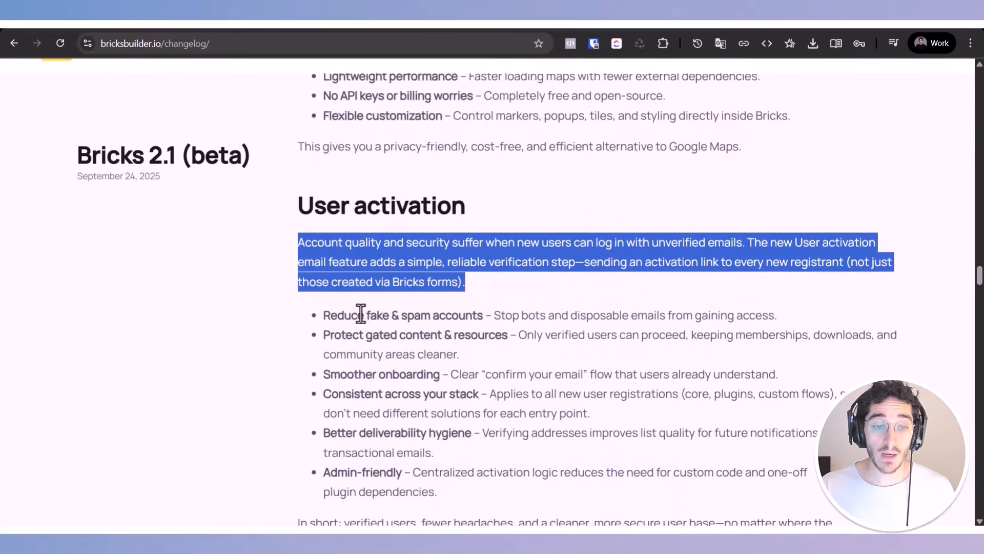
pyautogui.click(353, 242)
pyautogui.moveTo(353, 242); pyautogui.dragTo(619, 286)
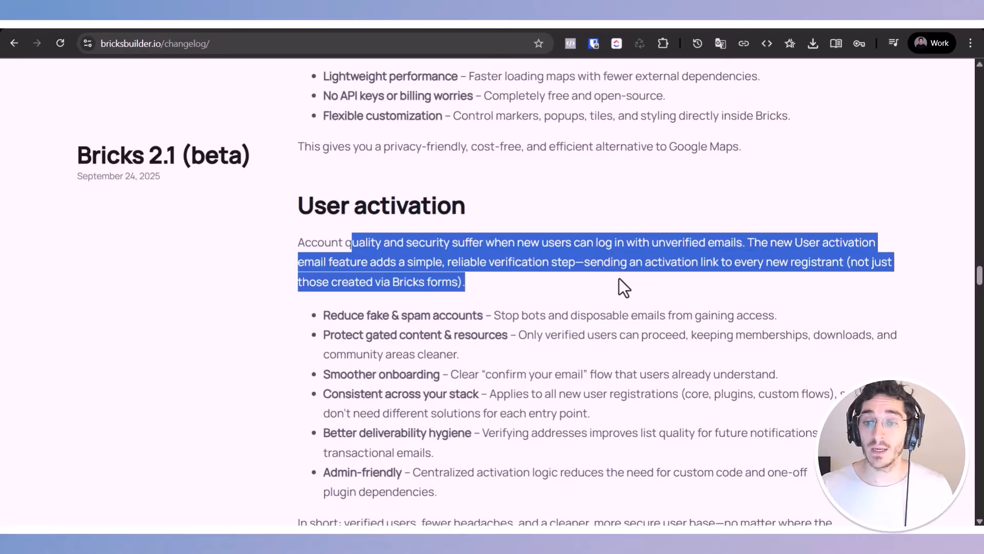
pyautogui.tripleClick(730, 240)
pyautogui.click(749, 238)
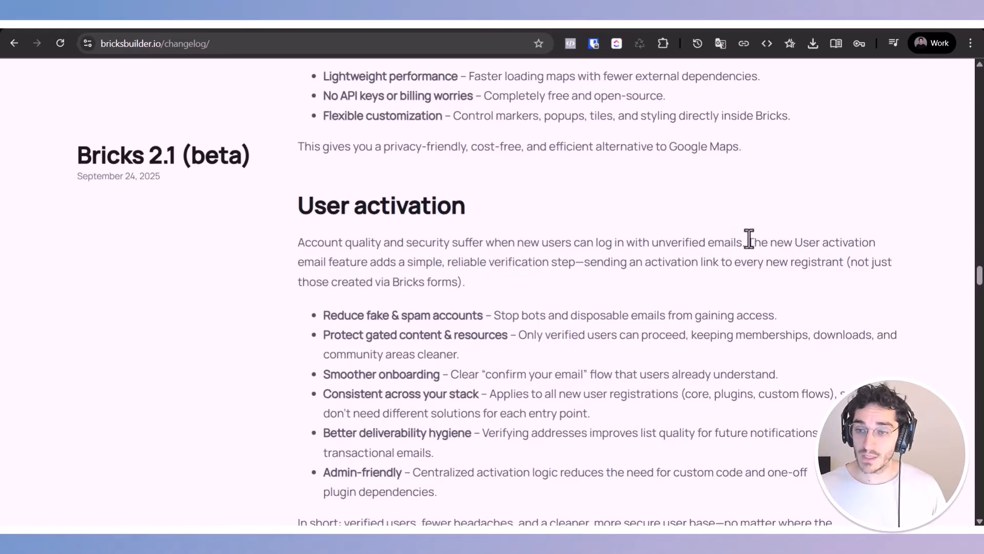
pyautogui.moveTo(749, 239); pyautogui.dragTo(683, 281)
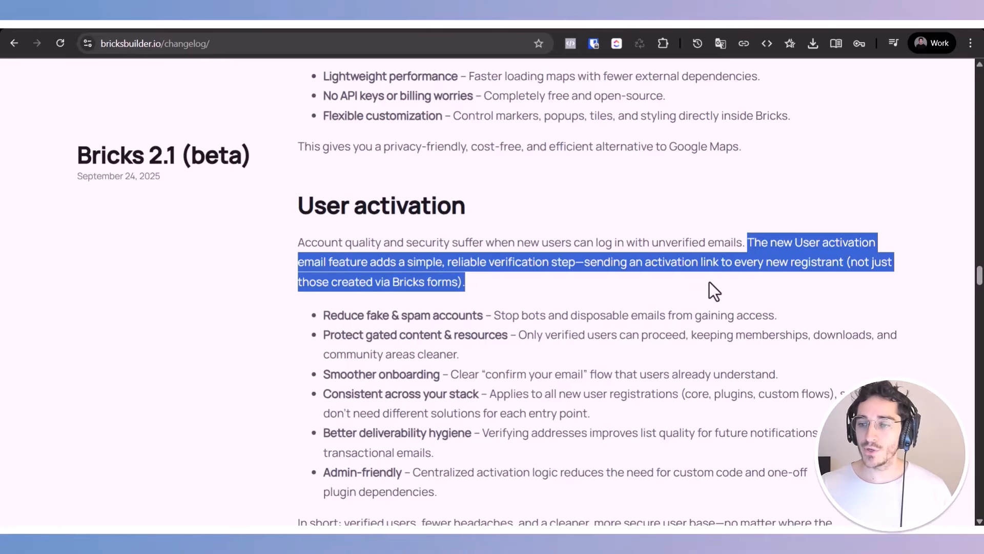
# Step: Read the User activation benefits list and highlight the "In short" summary paragraph
pyautogui.tripleClick(475, 314)
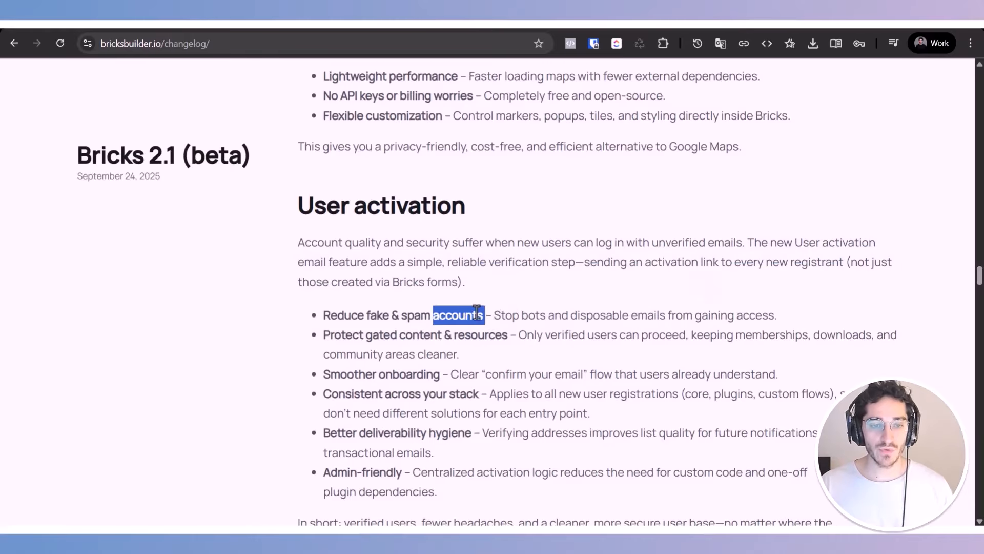
pyautogui.doubleClick(454, 282)
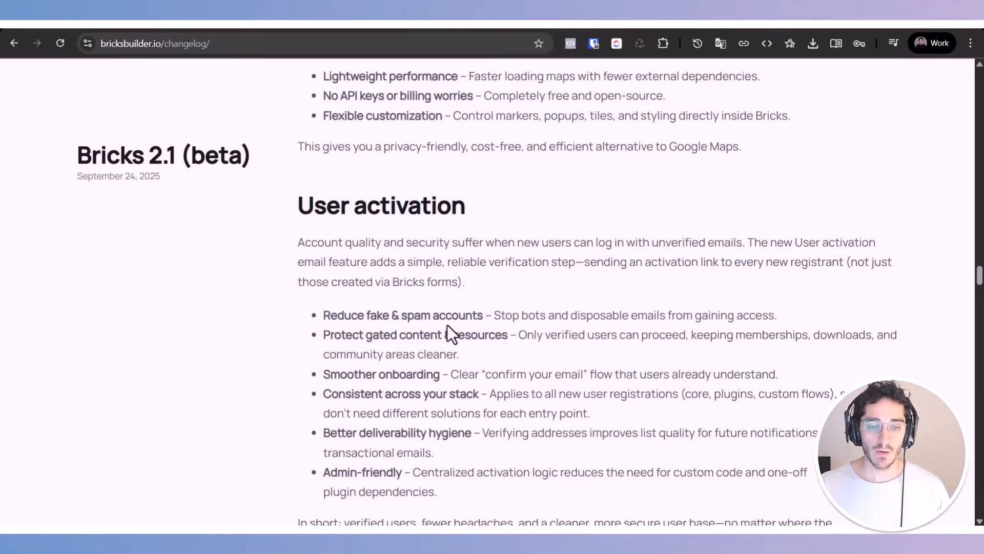
pyautogui.scroll(-3, 447, 331)
pyautogui.tripleClick(409, 393)
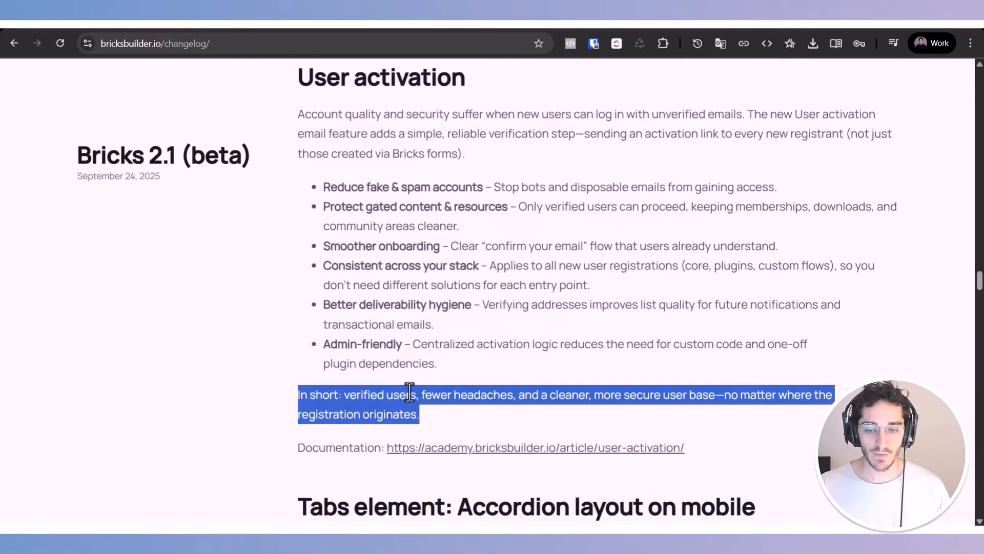
pyautogui.scroll(-2, 411, 388)
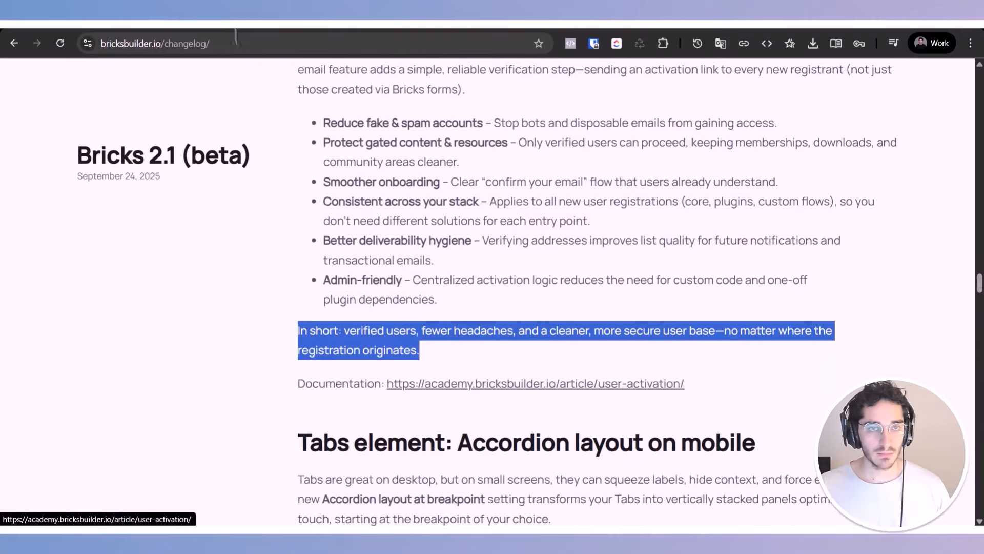
# Step: Open the User activation documentation article and examine its Configuration and controls section
pyautogui.click(479, 386)
pyautogui.scroll(-10, 459, 362)
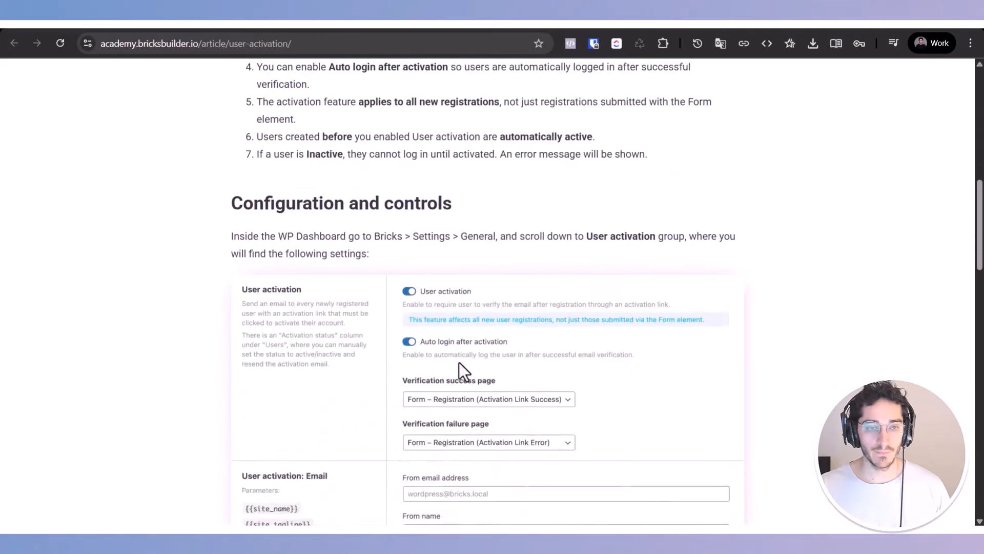
pyautogui.scroll(8, 460, 362)
pyautogui.scroll(-10, 457, 361)
pyautogui.scroll(1, 354, 267)
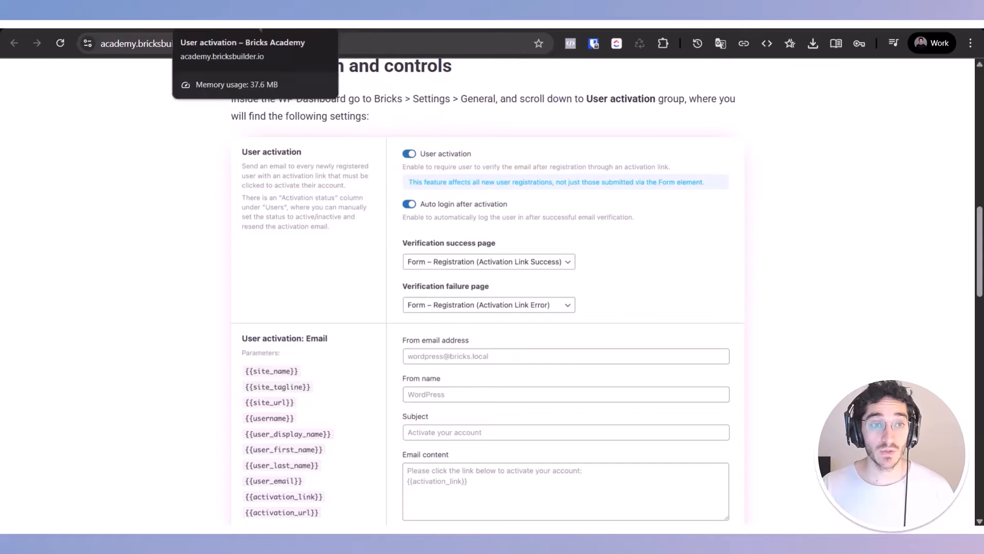
# Step: Return to the Bricks changelog and highlight the "Tabs element: Accordion layout on mobile" heading
pyautogui.click(260, 18)
pyautogui.scroll(-4, 461, 420)
pyautogui.tripleClick(405, 258)
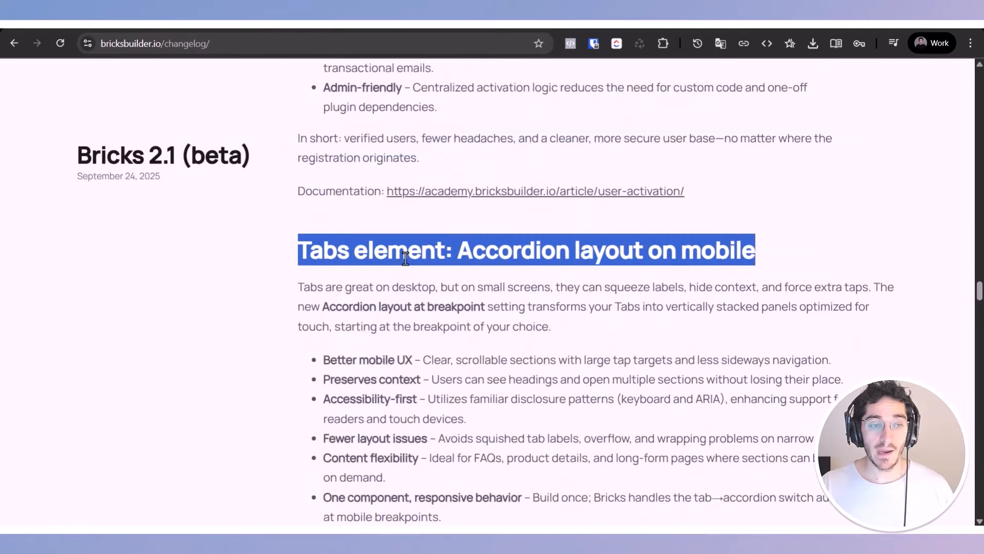
# Step: Highlight the "Tabs element: Accordion layout on mobile" heading and read the introduction about tabs on small screens
pyautogui.click(404, 300)
pyautogui.tripleClick(396, 251)
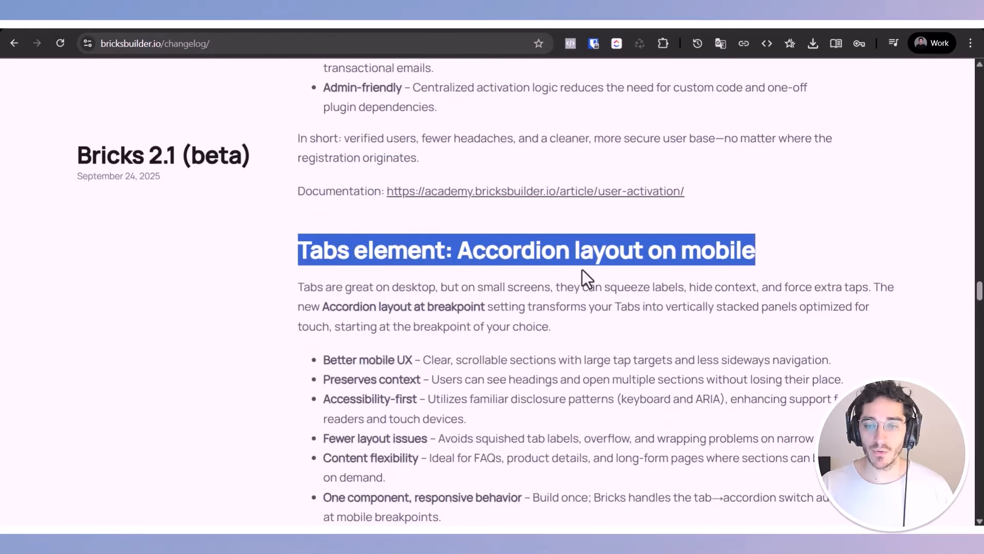
pyautogui.moveTo(485, 254); pyautogui.dragTo(760, 261)
pyautogui.scroll(-3, 636, 277)
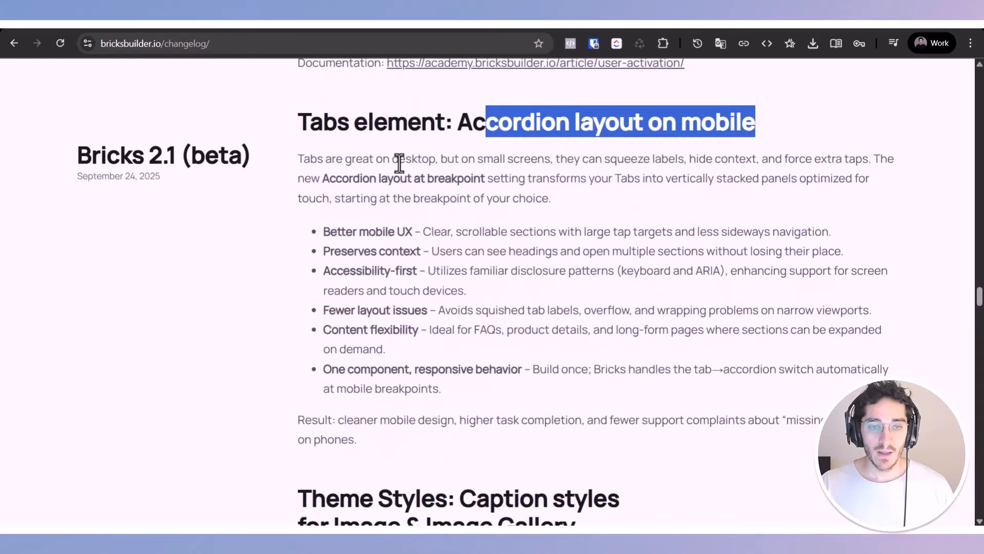
pyautogui.moveTo(436, 158); pyautogui.dragTo(749, 211)
pyautogui.click(561, 159)
pyautogui.click(690, 159)
pyautogui.click(775, 163)
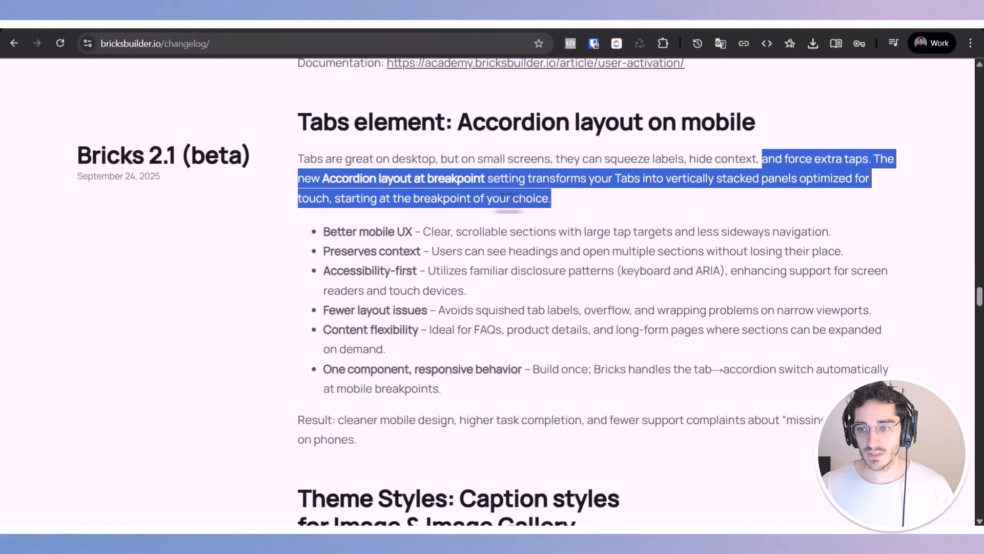
# Step: Read the "Accordion layout at breakpoint" description and "Better mobile UX" benefit, highlighting key phrases including the heading's accordion wording
pyautogui.click(364, 185)
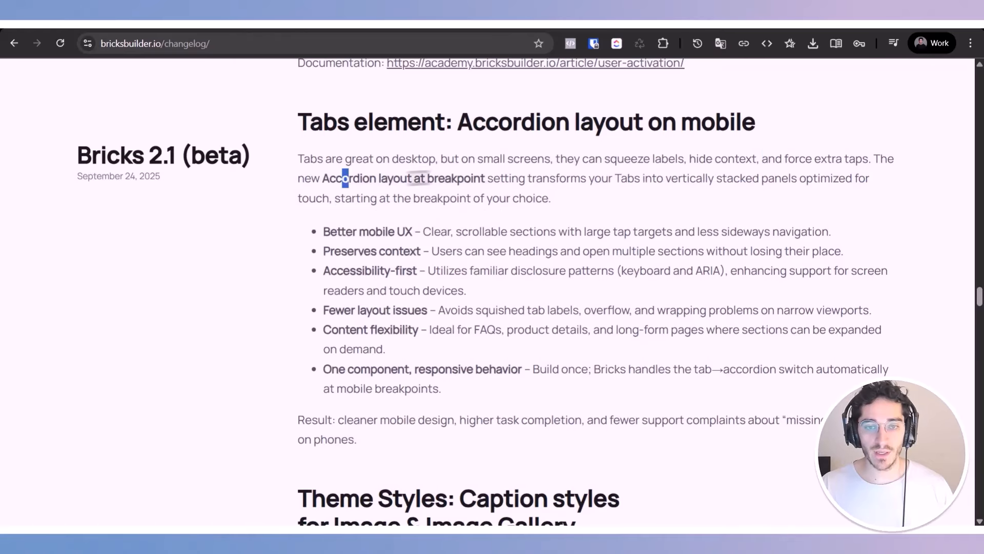
pyautogui.moveTo(347, 178); pyautogui.dragTo(672, 233)
pyautogui.click(494, 180)
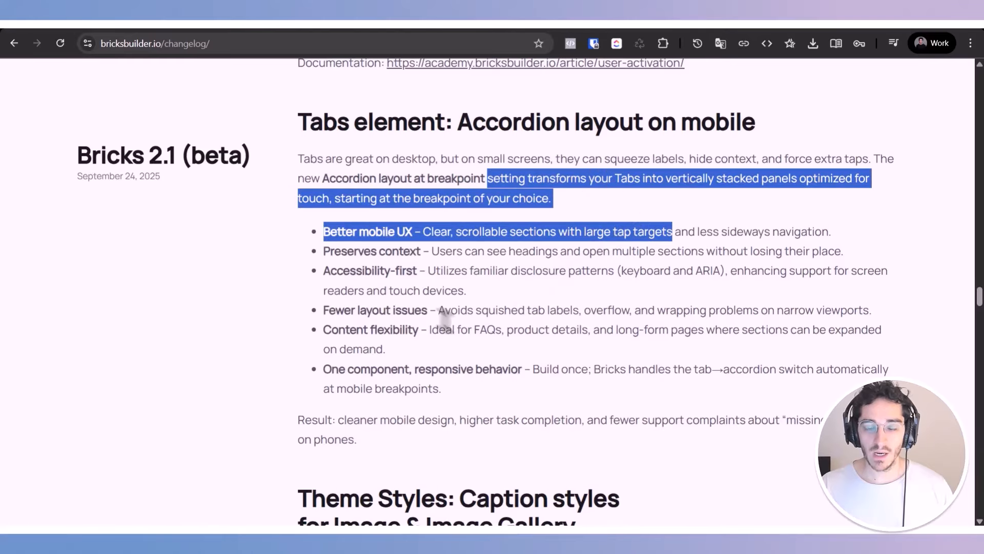
pyautogui.tripleClick(426, 230)
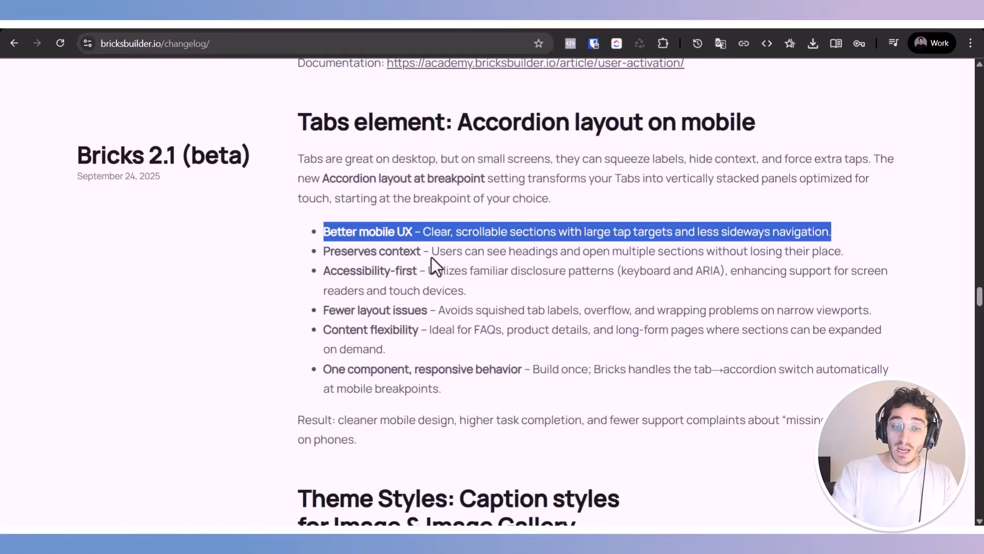
pyautogui.doubleClick(489, 133)
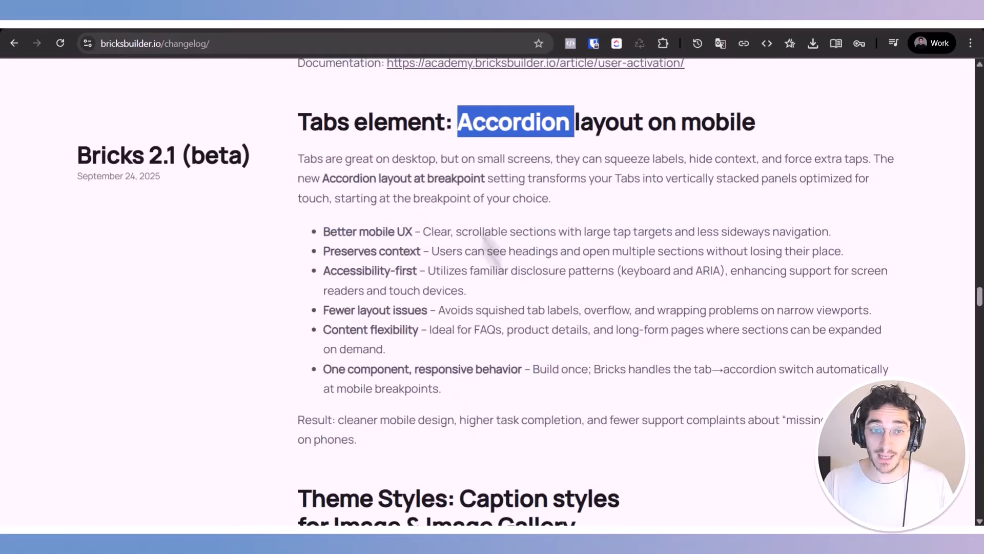
pyautogui.click(392, 129)
pyautogui.moveTo(465, 127); pyautogui.dragTo(784, 136)
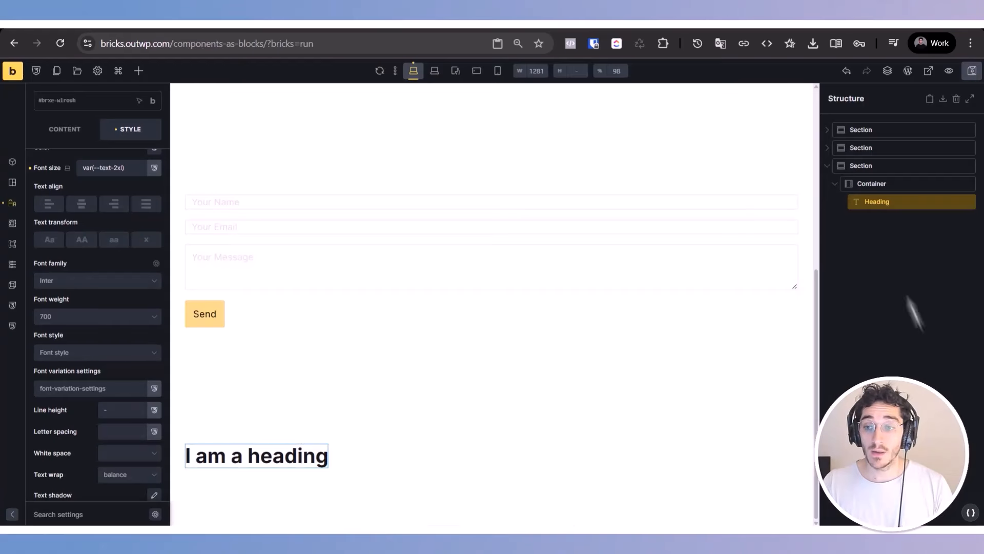
# Step: Switch to the page builder and add a Tabs (Nestable) element to the section containing the heading
pyautogui.click(859, 165)
pyautogui.click(139, 72)
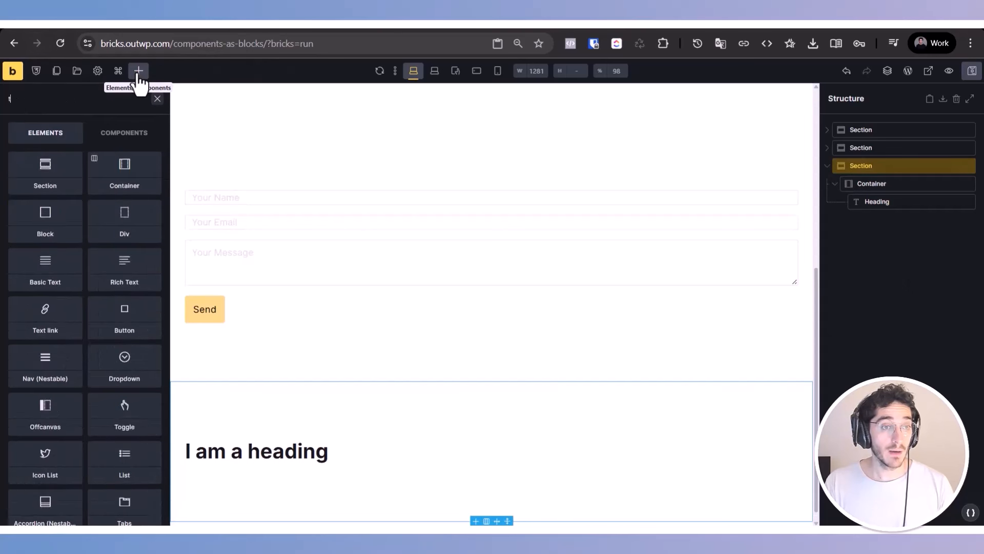
pyautogui.write('tab')
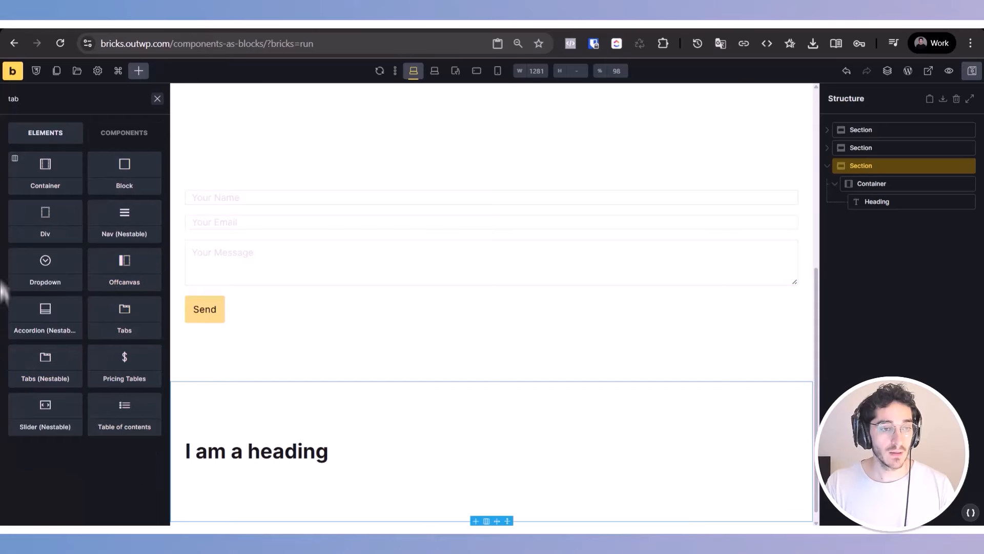
pyautogui.click(45, 363)
# Step: Add a standard Tabs element at the root level below the last section and select it
pyautogui.click(138, 71)
pyautogui.write('tabs')
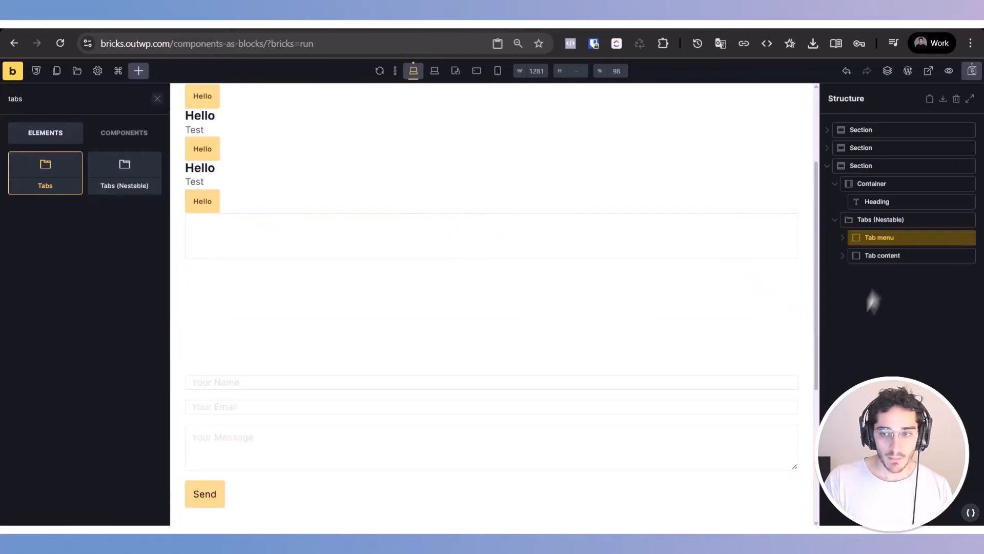
pyautogui.moveTo(66, 176); pyautogui.dragTo(895, 240)
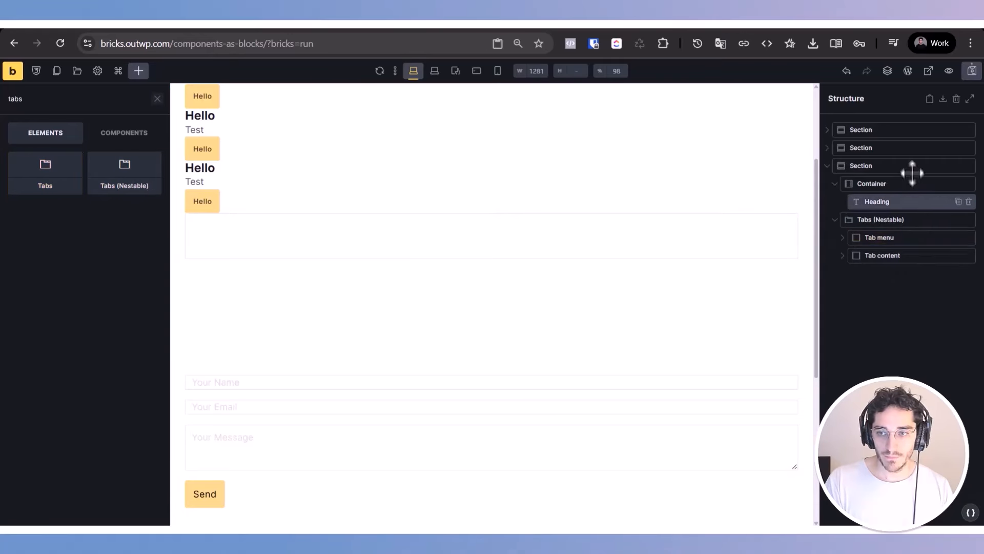
pyautogui.moveTo(62, 178); pyautogui.dragTo(661, 257)
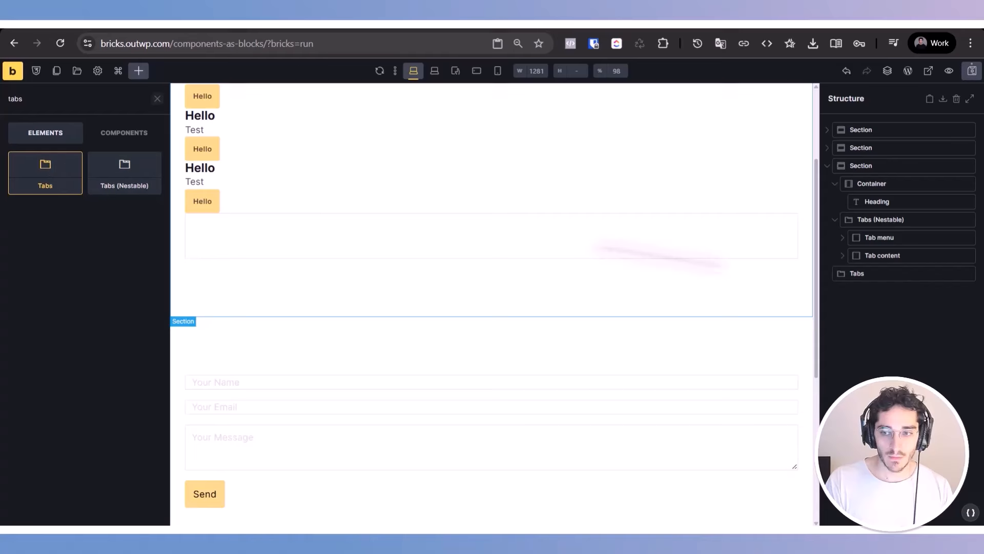
pyautogui.click(897, 273)
# Step: Review the Tabs element's layout options and set its accordion layout breakpoint to Mobile portrait
pyautogui.click(127, 292)
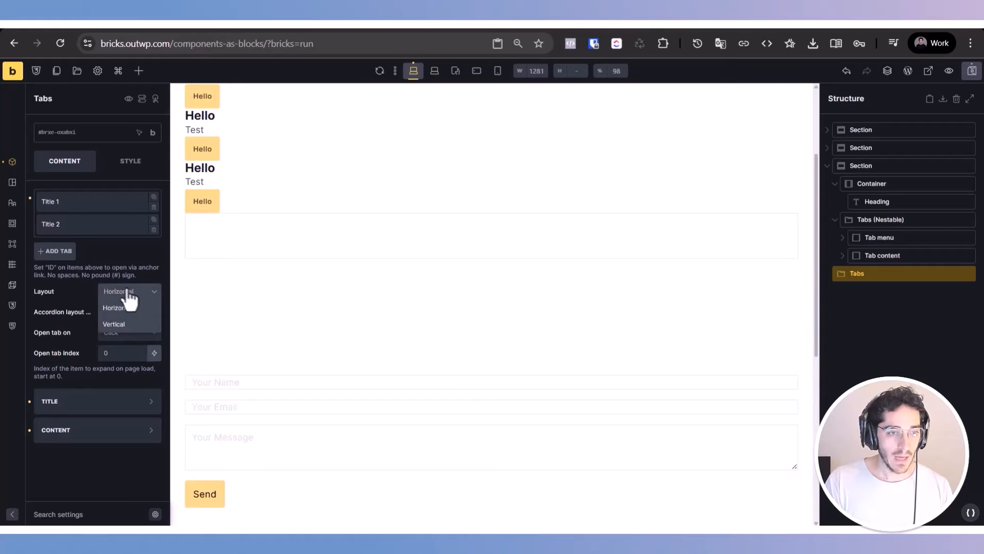
pyautogui.click(54, 309)
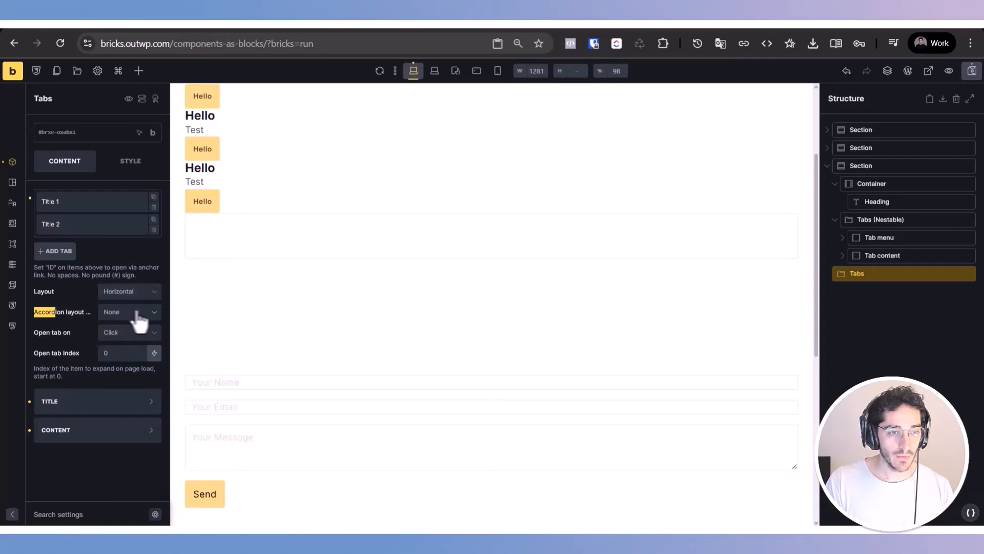
pyautogui.click(139, 319)
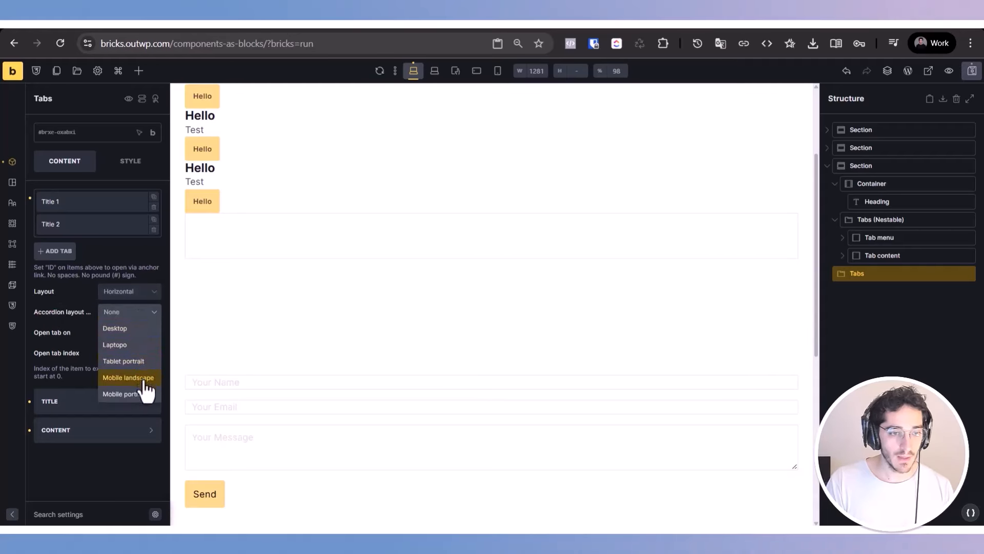
pyautogui.click(139, 362)
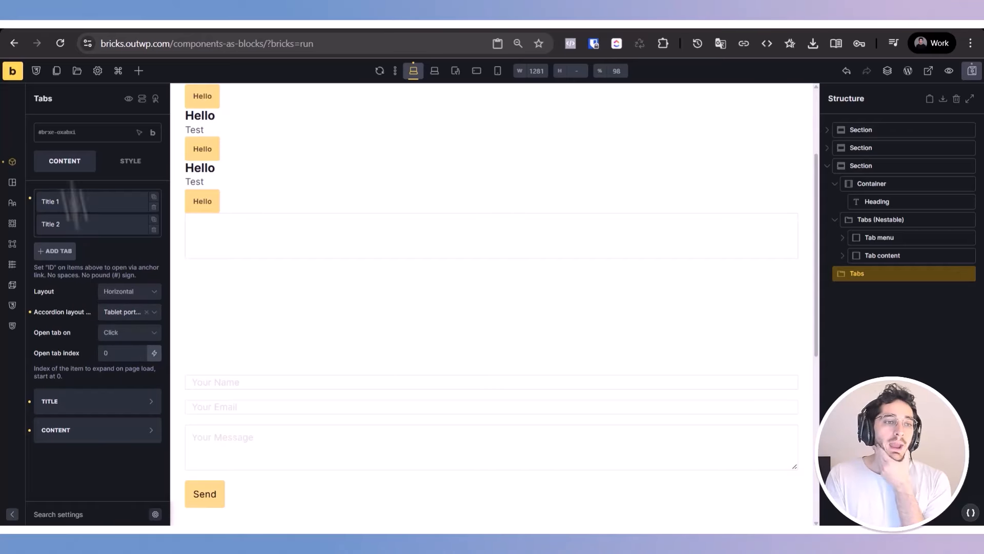
pyautogui.click(122, 313)
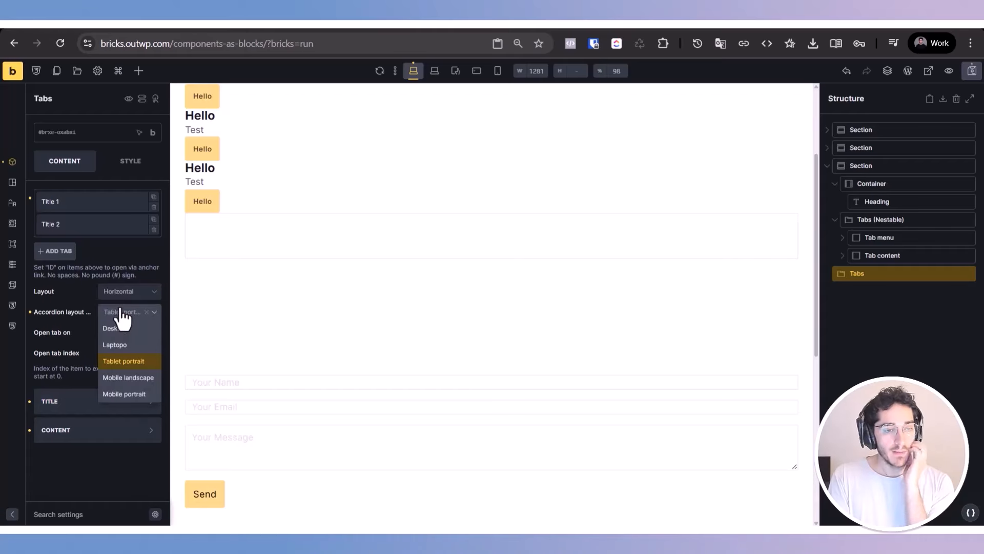
pyautogui.click(132, 394)
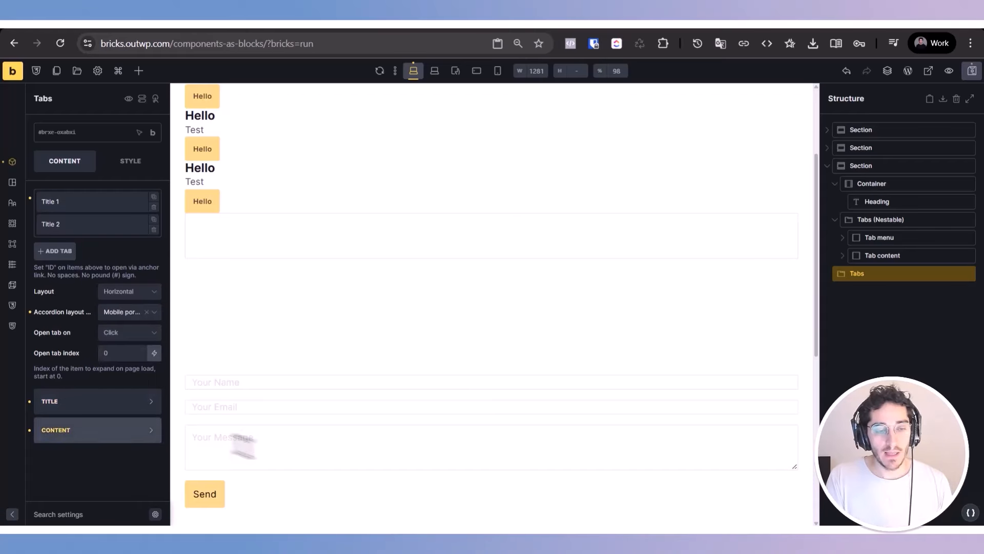
# Step: Reselect the standard Tabs element and preview it at the mobile portrait breakpoint
pyautogui.click(358, 436)
pyautogui.scroll(-7, 410, 410)
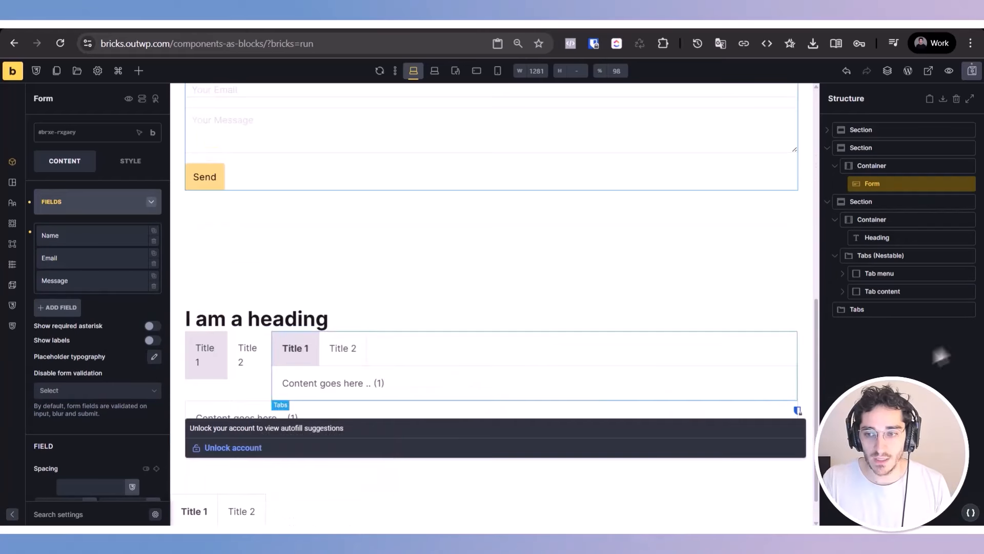
pyautogui.click(893, 310)
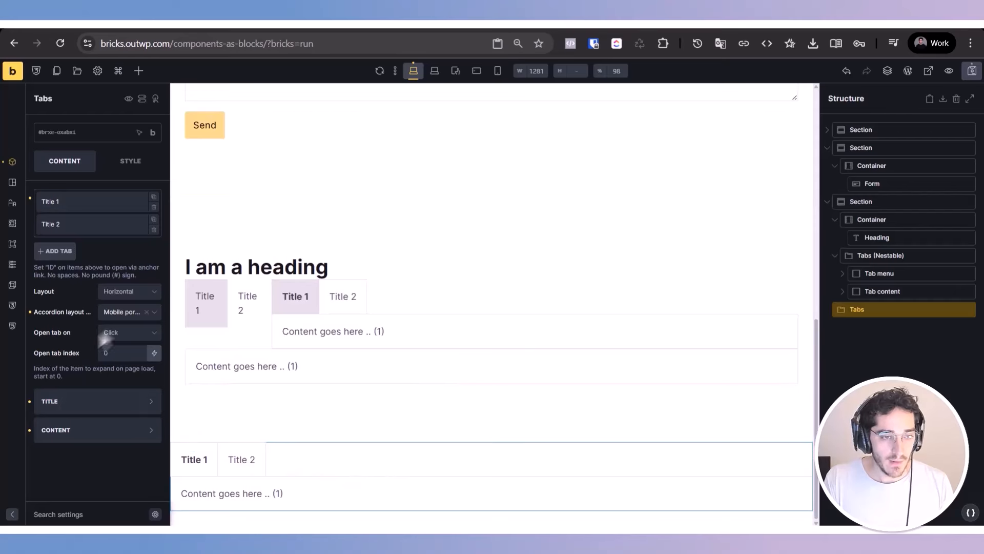
pyautogui.click(498, 72)
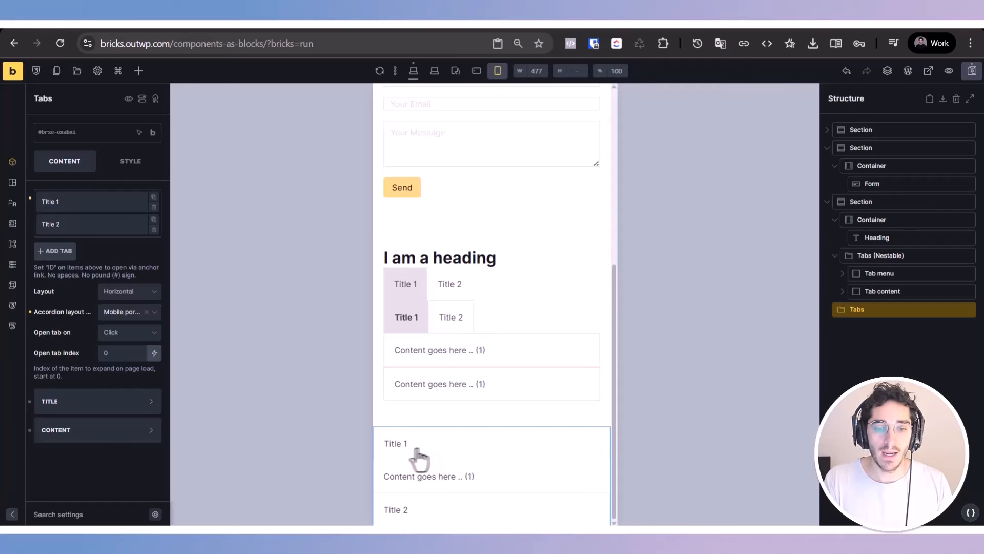
# Step: Test the mobile accordion by alternately expanding the Title 2 and Title 1 panels
pyautogui.click(418, 509)
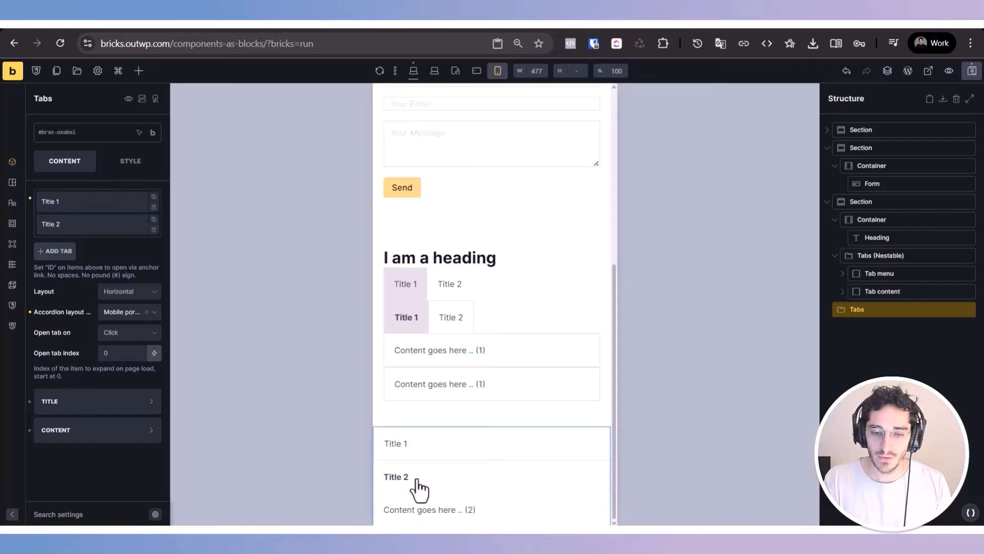
pyautogui.click(405, 454)
pyautogui.click(400, 505)
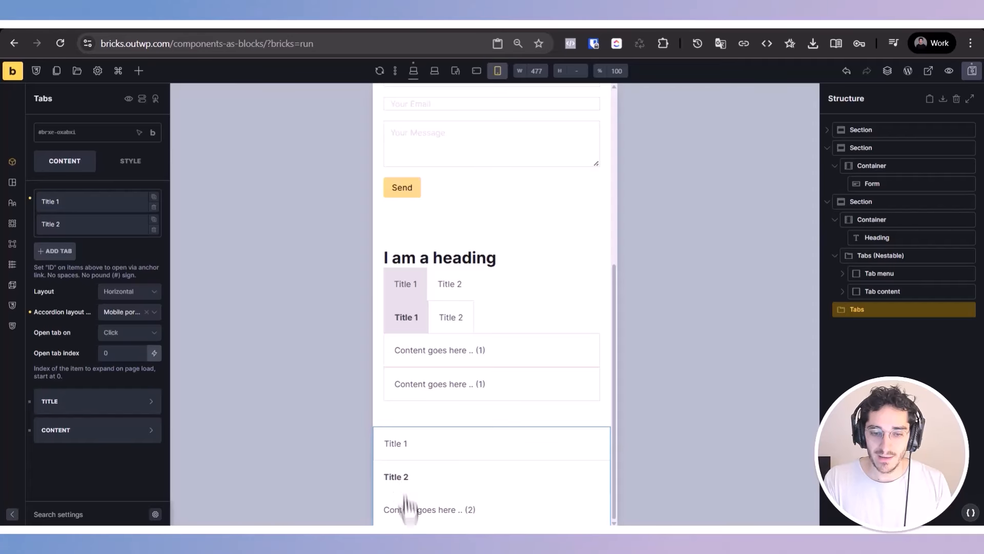
pyautogui.click(401, 446)
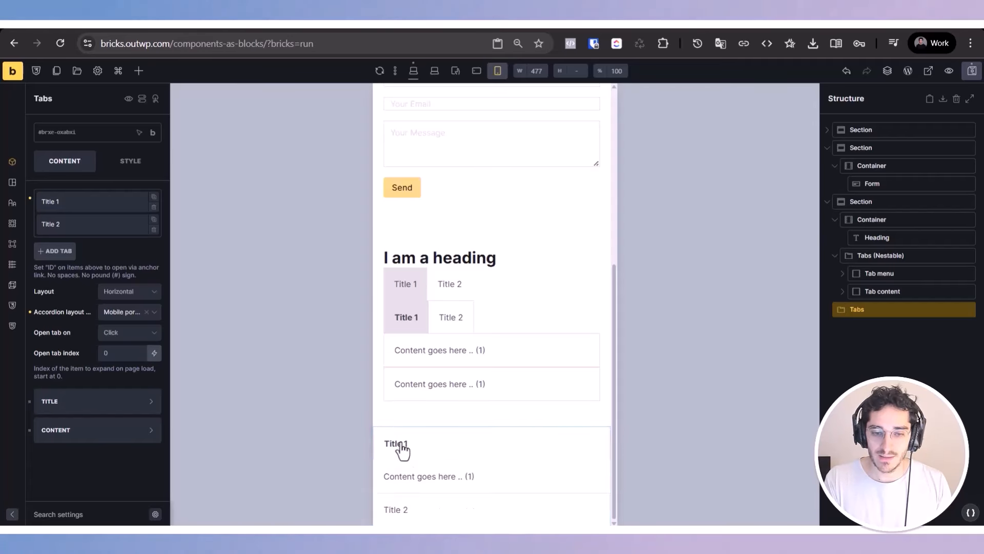
pyautogui.click(398, 510)
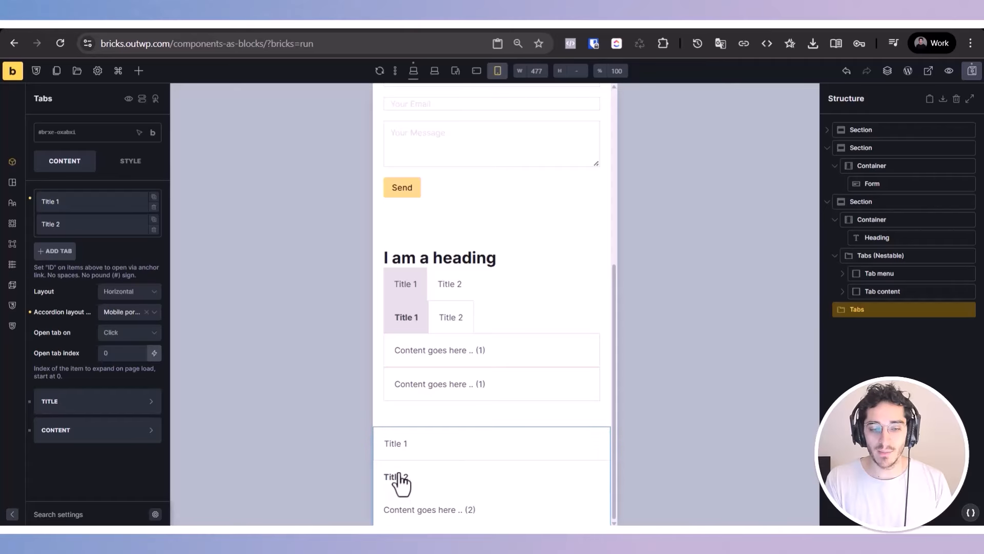
pyautogui.scroll(1, 400, 485)
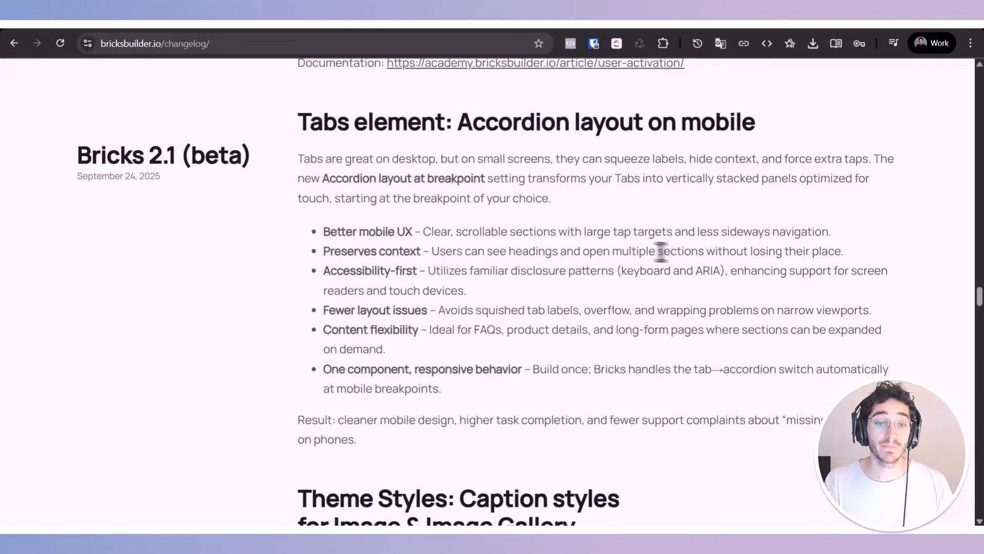
# Step: Return to the Bricks changelog and highlight the "Theme Styles: Caption styles for Image & Image Gallery" heading
pyautogui.scroll(-1, 649, 250)
pyautogui.scroll(-5, 648, 250)
pyautogui.tripleClick(481, 212)
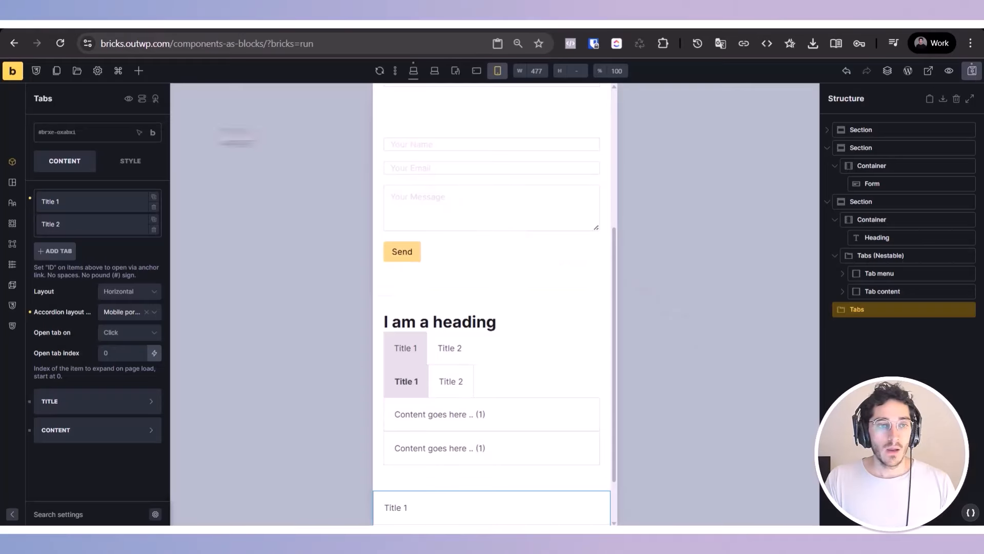
# Step: Return to the page builder and browse the element settings of the General style theme style
pyautogui.click(97, 70)
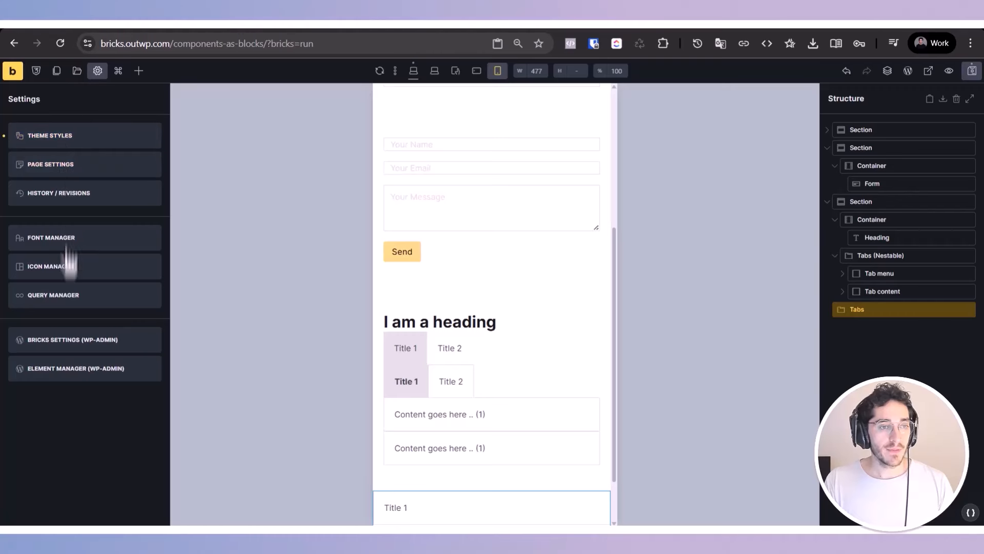
pyautogui.click(77, 137)
pyautogui.click(93, 487)
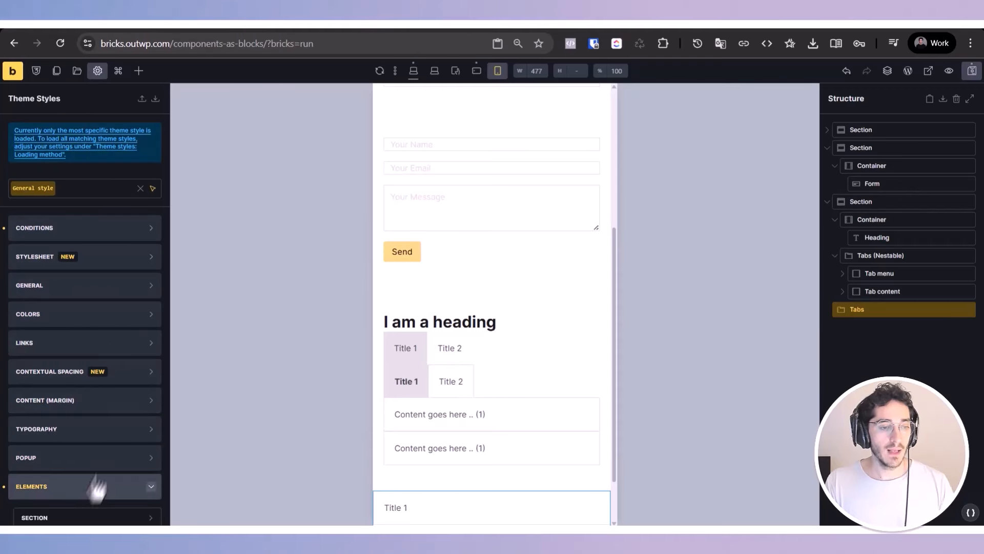
pyautogui.scroll(-5, 103, 472)
pyautogui.scroll(-4, 105, 353)
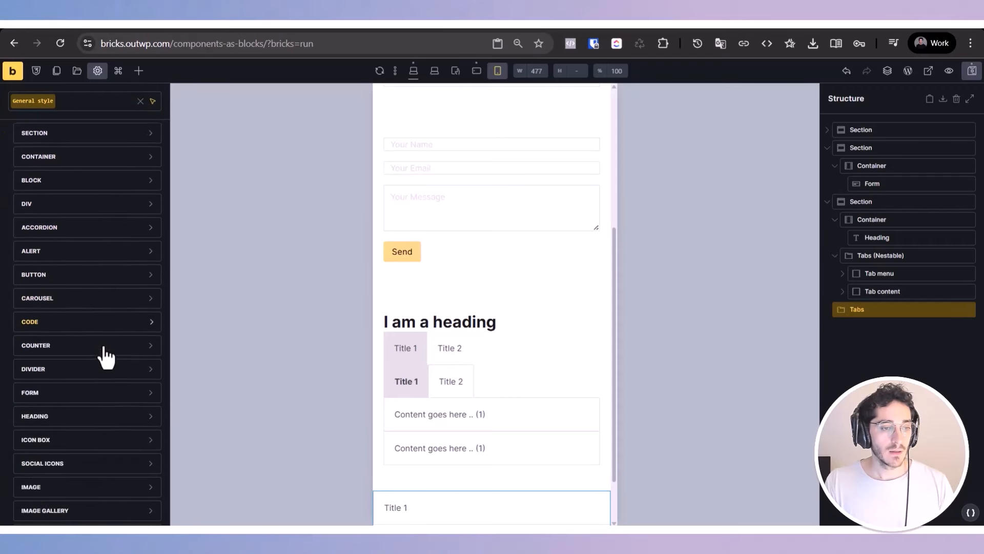
pyautogui.scroll(-3, 102, 377)
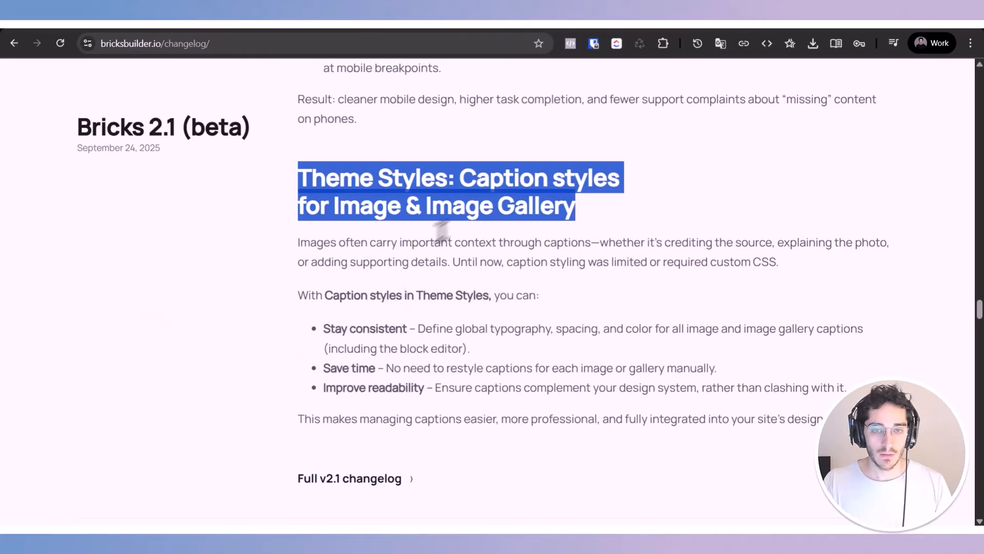
# Step: Recheck the changelog's caption styles heading, and examine the General style's caption settings for Image Gallery and Image
pyautogui.moveTo(410, 205); pyautogui.dragTo(650, 204)
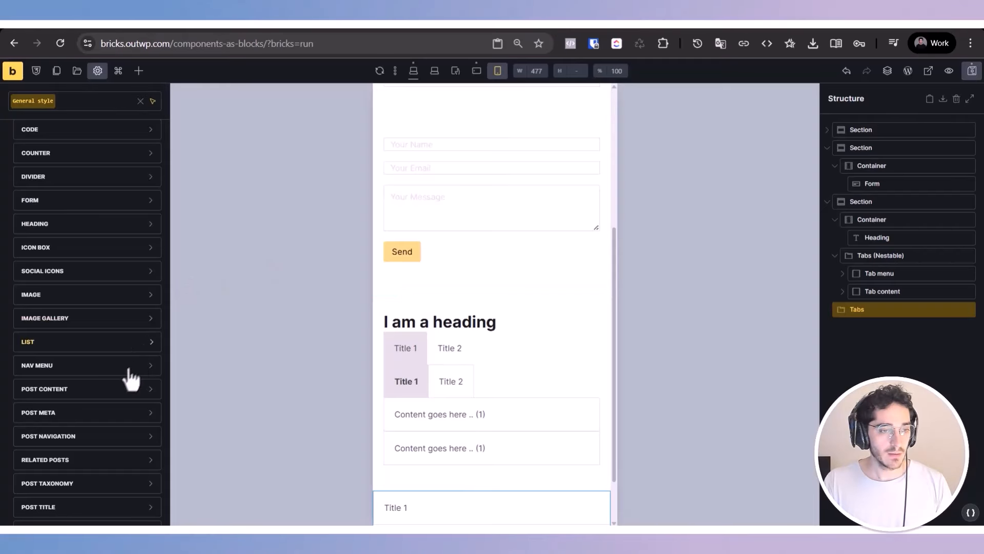
pyautogui.click(141, 319)
pyautogui.scroll(-3, 138, 400)
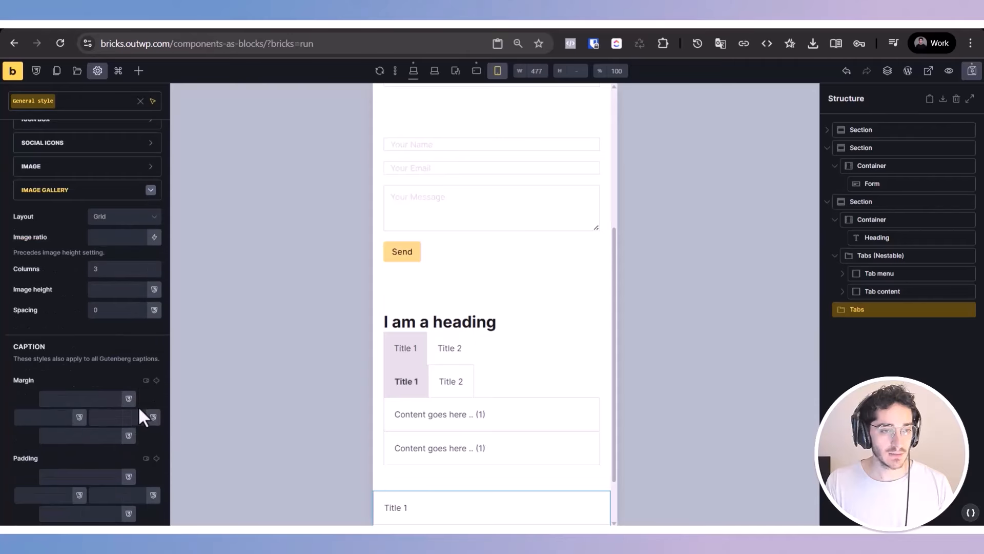
pyautogui.click(146, 189)
pyautogui.click(73, 171)
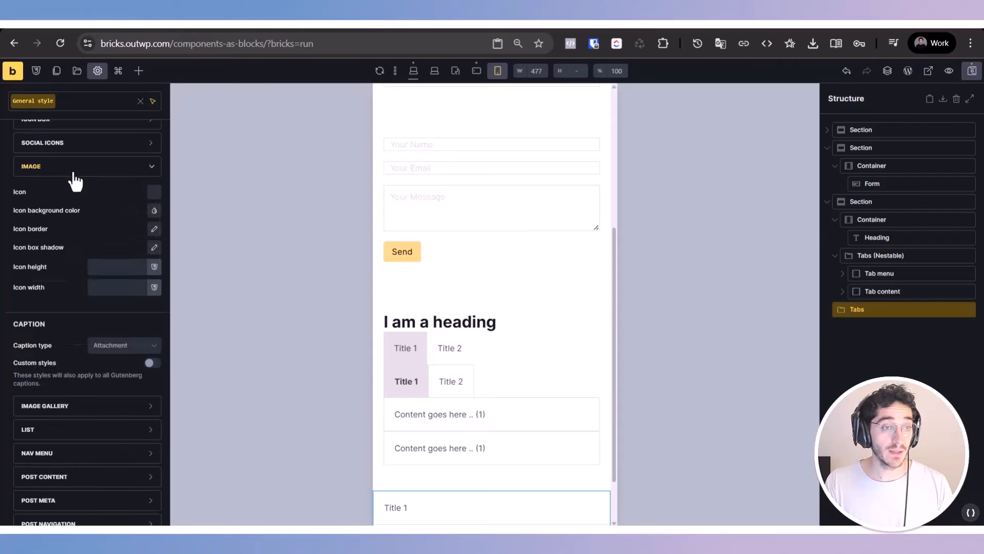
# Step: Compare the Image and Image Gallery caption settings in the General style theme style
pyautogui.click(70, 173)
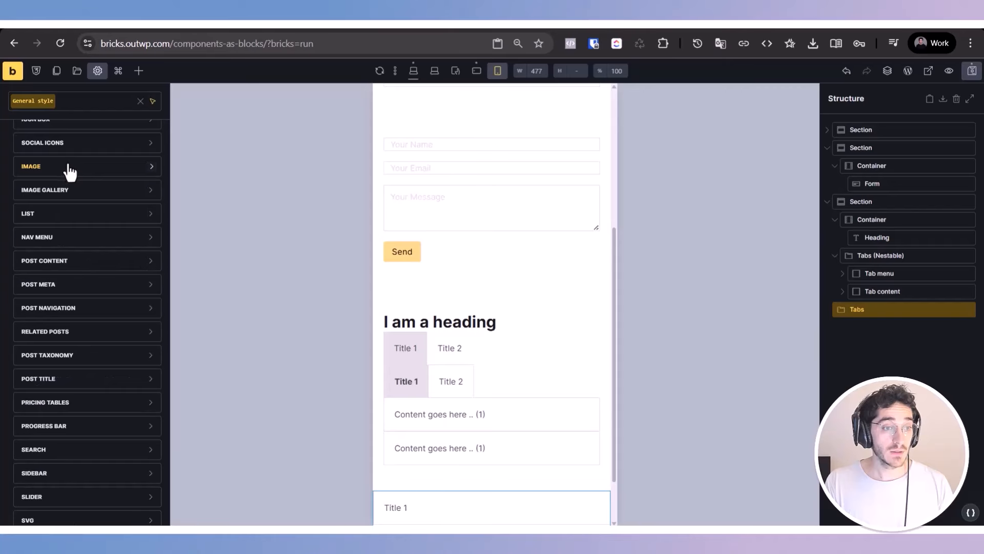
pyautogui.click(70, 174)
pyautogui.scroll(-4, 75, 390)
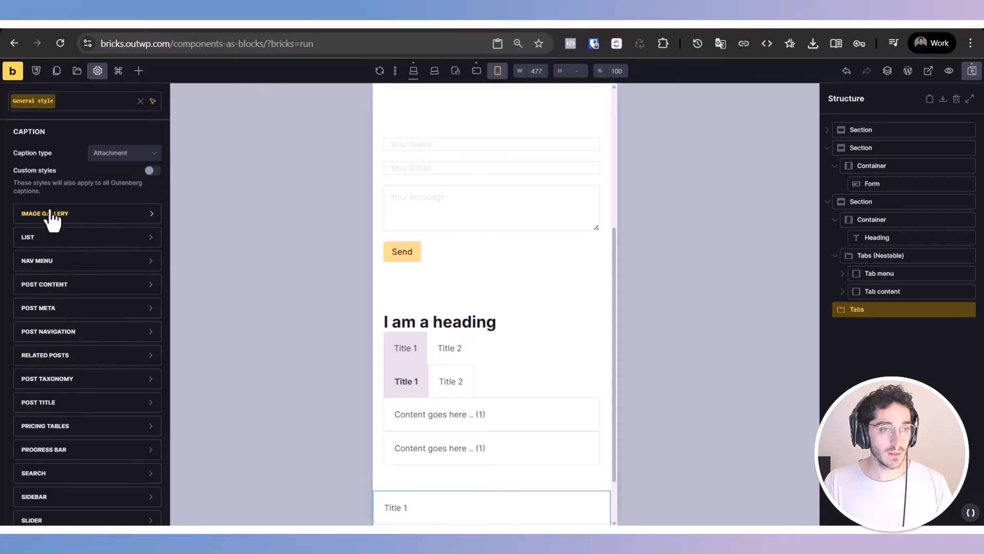
pyautogui.click(148, 213)
pyautogui.scroll(2, 126, 275)
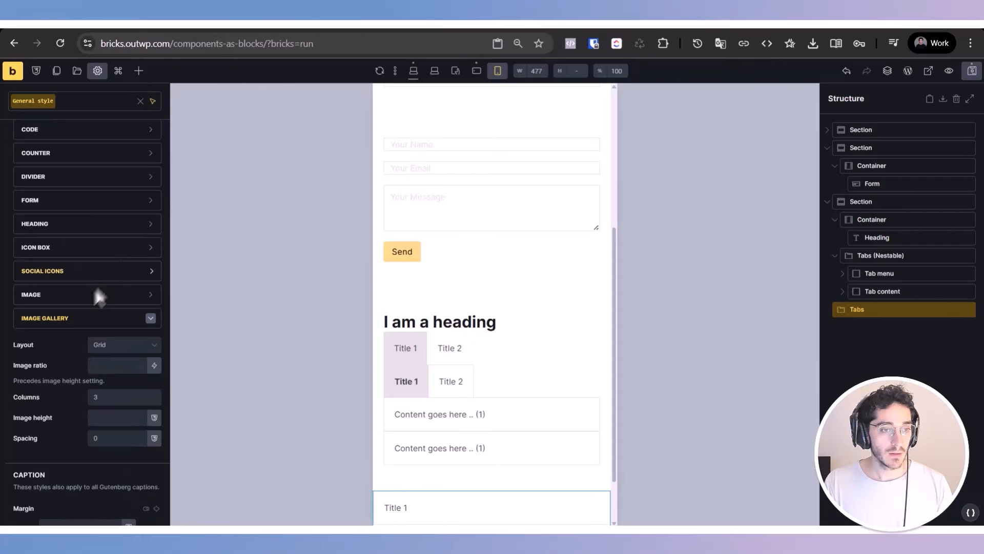
pyautogui.click(76, 324)
pyautogui.click(90, 295)
pyautogui.scroll(-3, 90, 297)
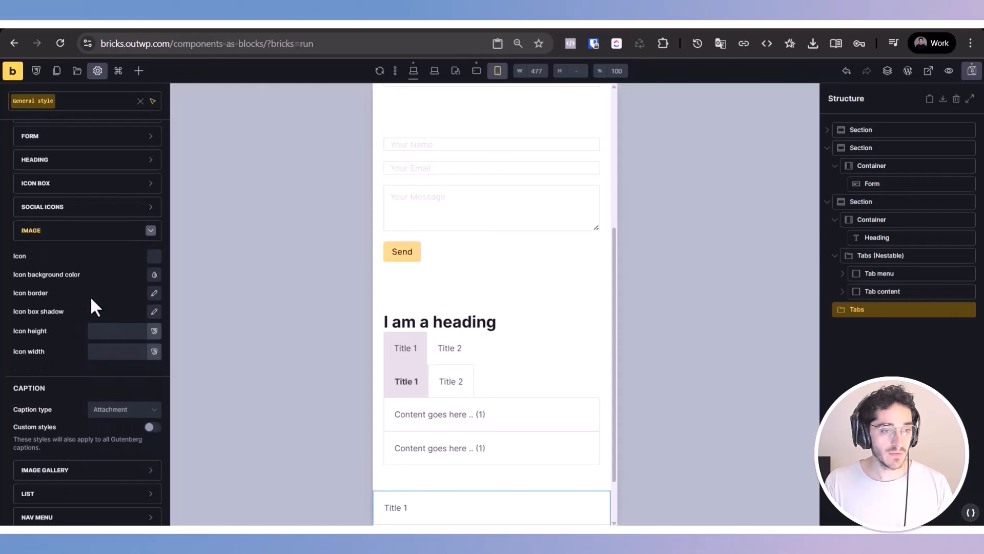
# Step: Toggle the custom caption styles of the Image element repeatedly, highlight the Gutenberg captions note, and leave custom styles enabled
pyautogui.click(125, 351)
pyautogui.click(124, 359)
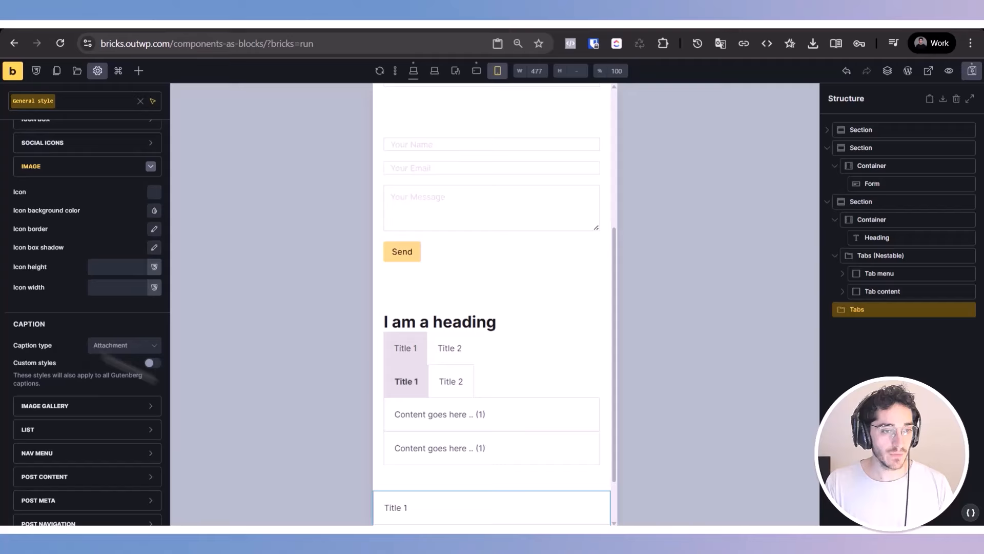
pyautogui.click(153, 363)
pyautogui.click(152, 365)
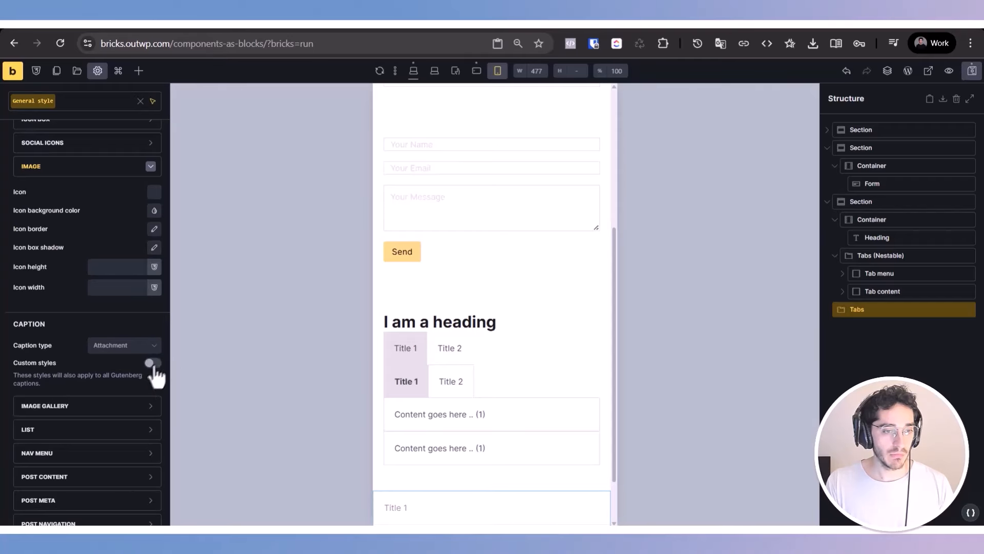
pyautogui.click(153, 364)
pyautogui.tripleClick(76, 375)
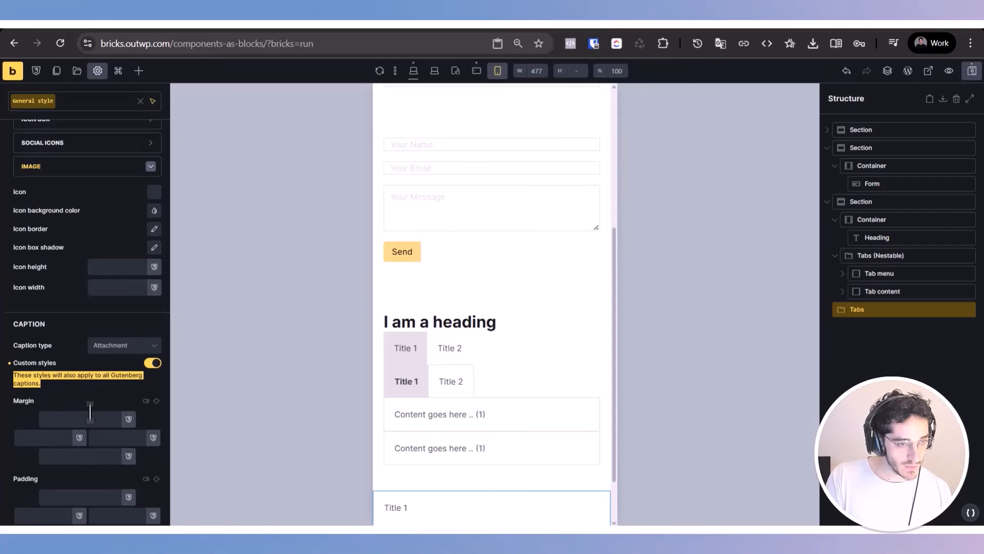
pyautogui.click(153, 364)
pyautogui.click(152, 363)
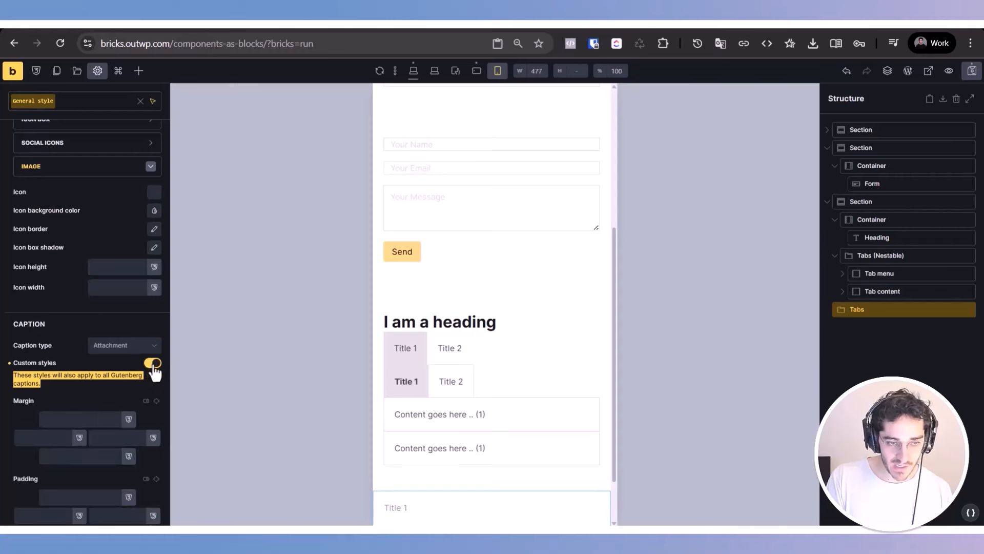
pyautogui.click(153, 363)
pyautogui.click(153, 364)
pyautogui.click(155, 364)
pyautogui.click(164, 360)
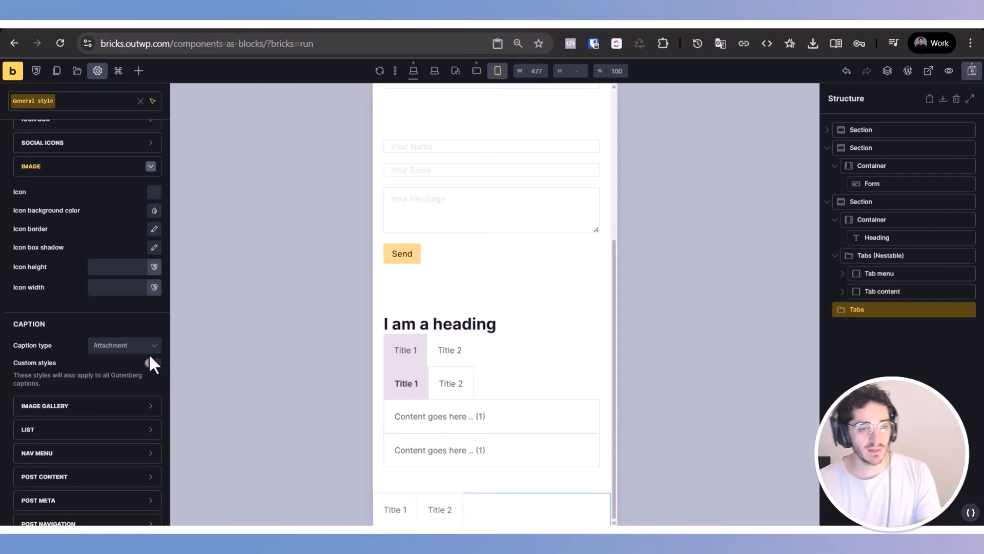
pyautogui.click(150, 363)
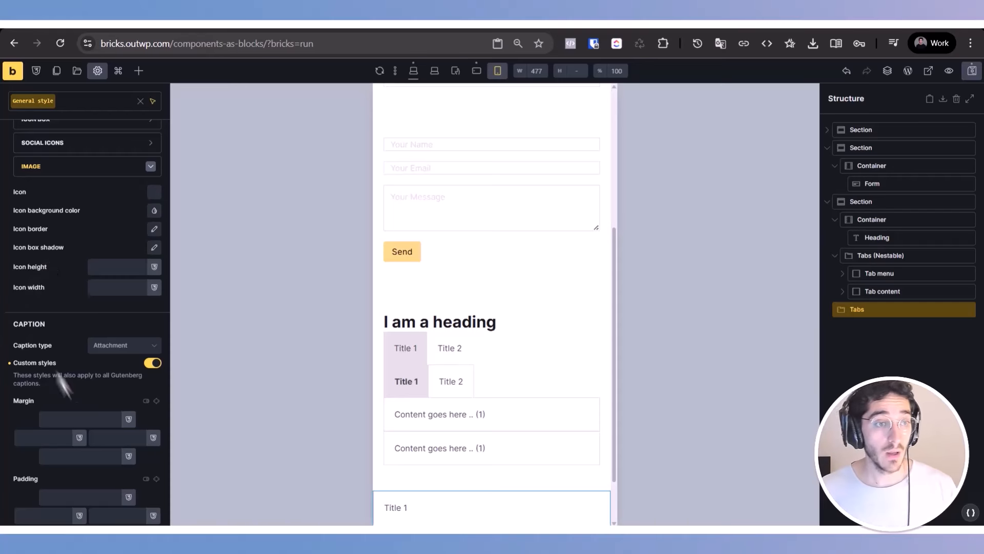
# Step: Examine the General style's Container and Section element settings, and collapse the Elements group
pyautogui.scroll(15, 21, 259)
pyautogui.scroll(-5, 87, 308)
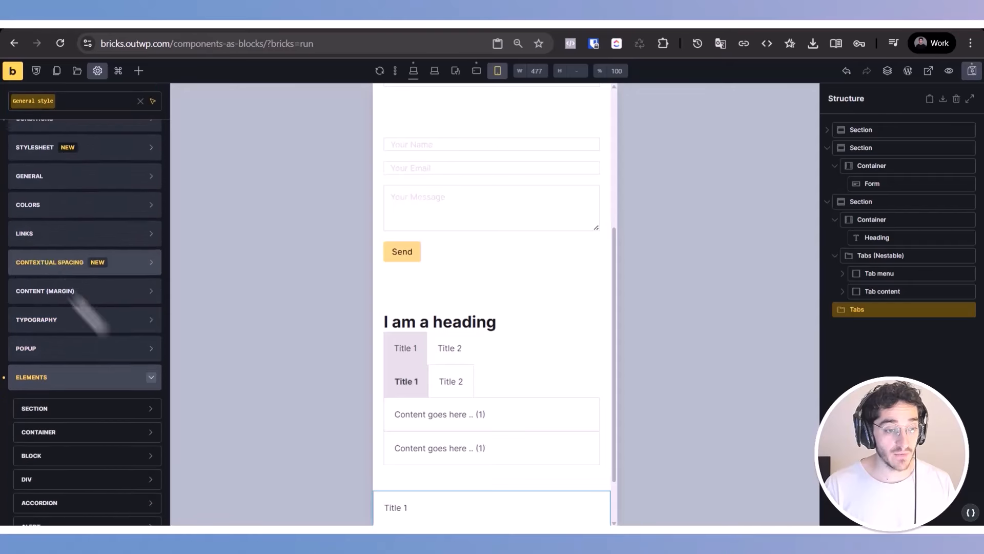
pyautogui.click(109, 411)
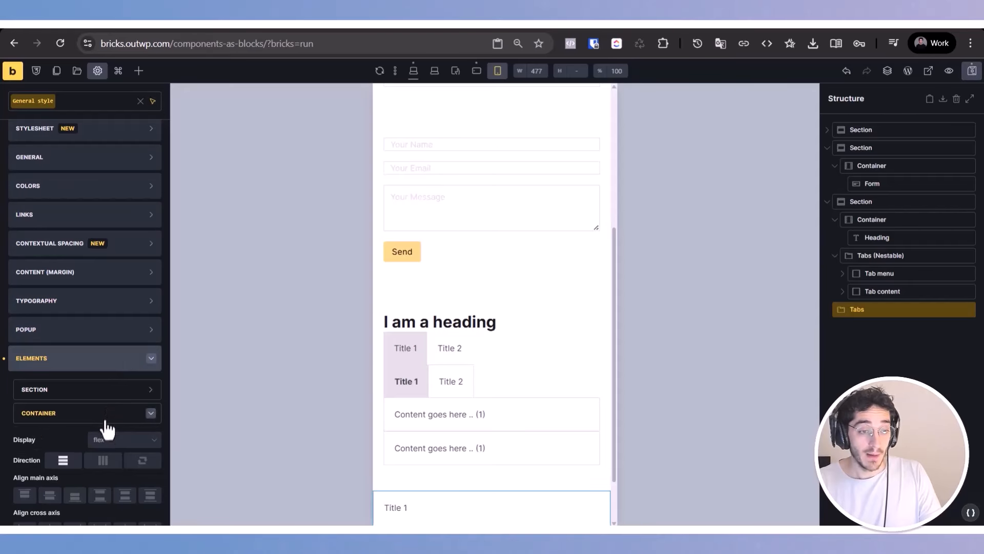
pyautogui.scroll(-7, 103, 423)
pyautogui.click(89, 220)
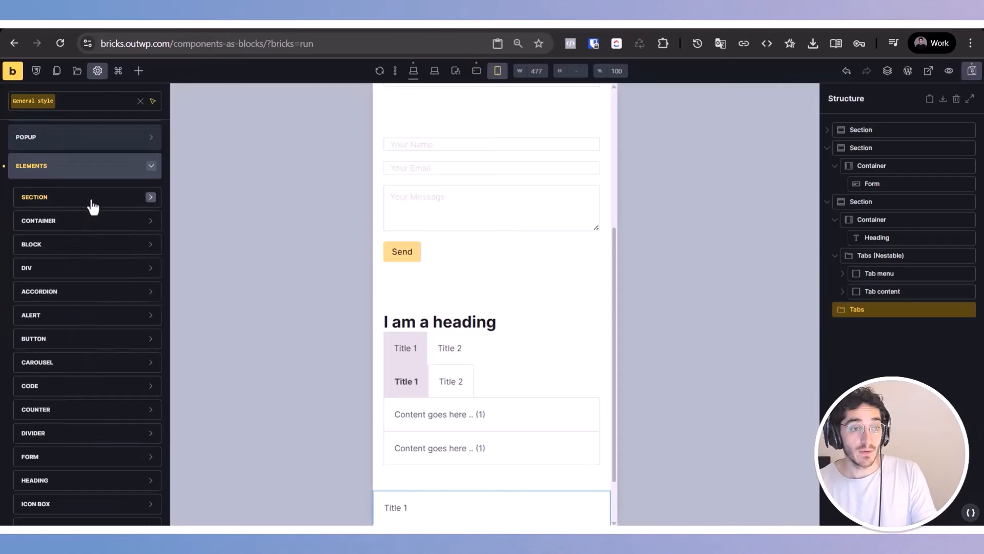
pyautogui.click(93, 201)
pyautogui.click(119, 355)
pyautogui.scroll(-5, 114, 372)
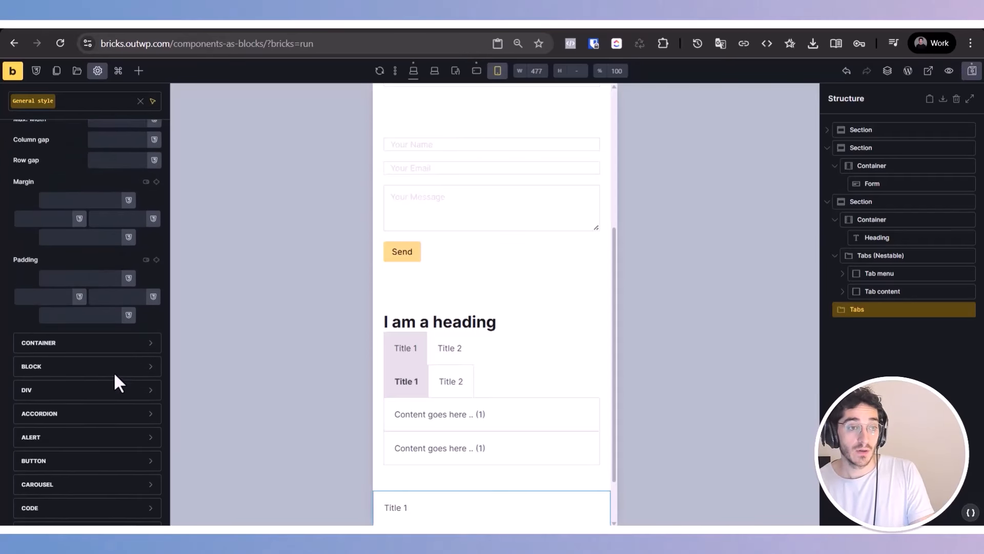
pyautogui.scroll(5, 113, 371)
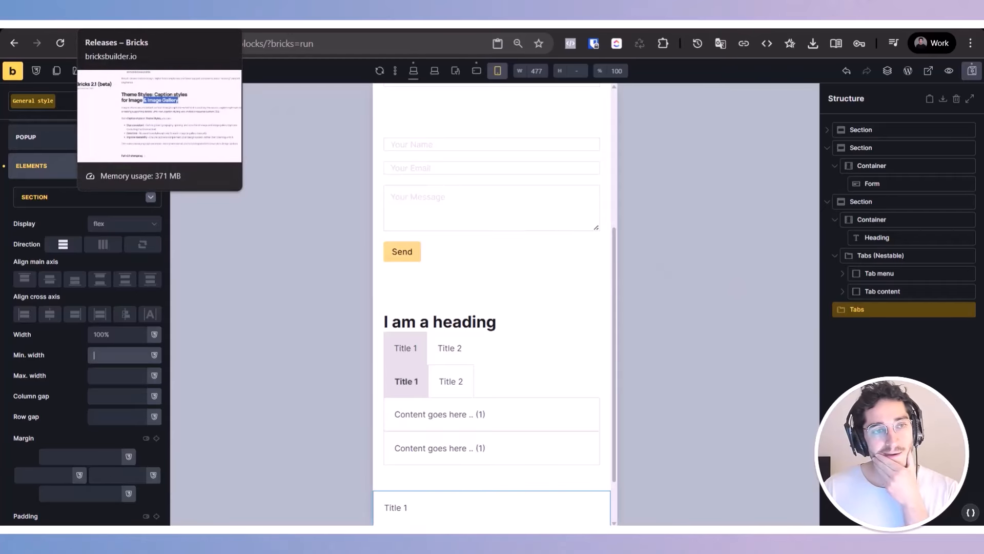
pyautogui.click(112, 354)
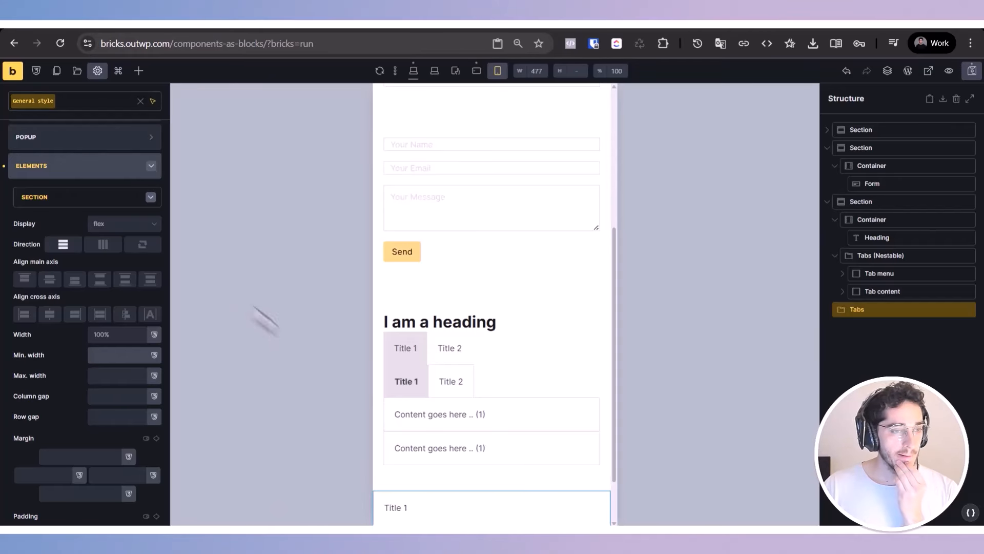
pyautogui.click(134, 169)
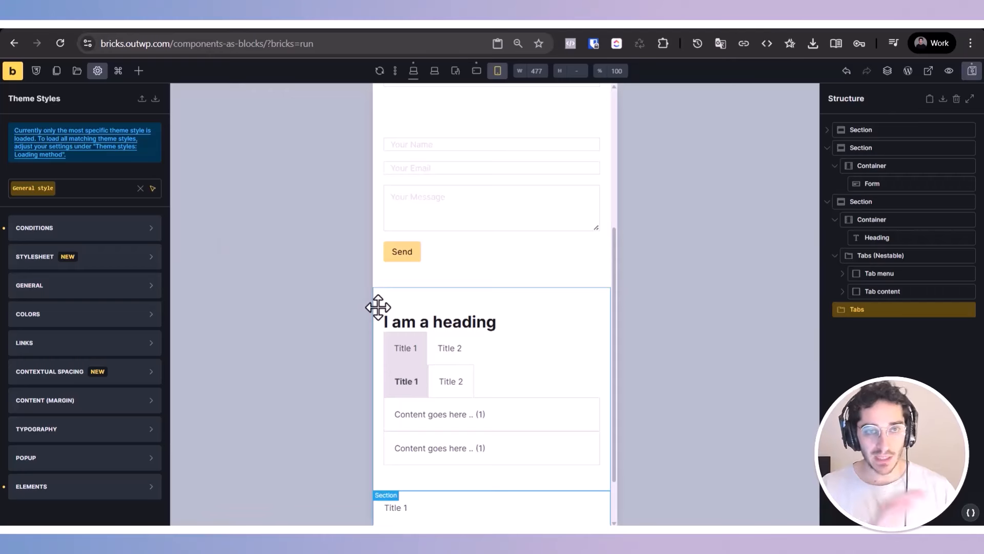
# Step: Return to the Bricks changelog and open the full v2.1 changelog
pyautogui.hotkey('ctrl', 'Tab')
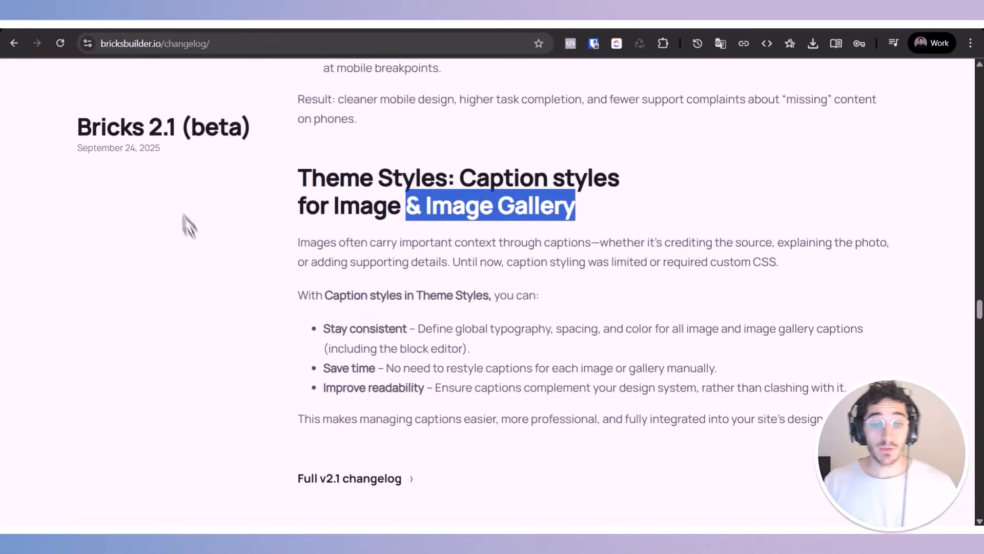
pyautogui.scroll(-3, 389, 271)
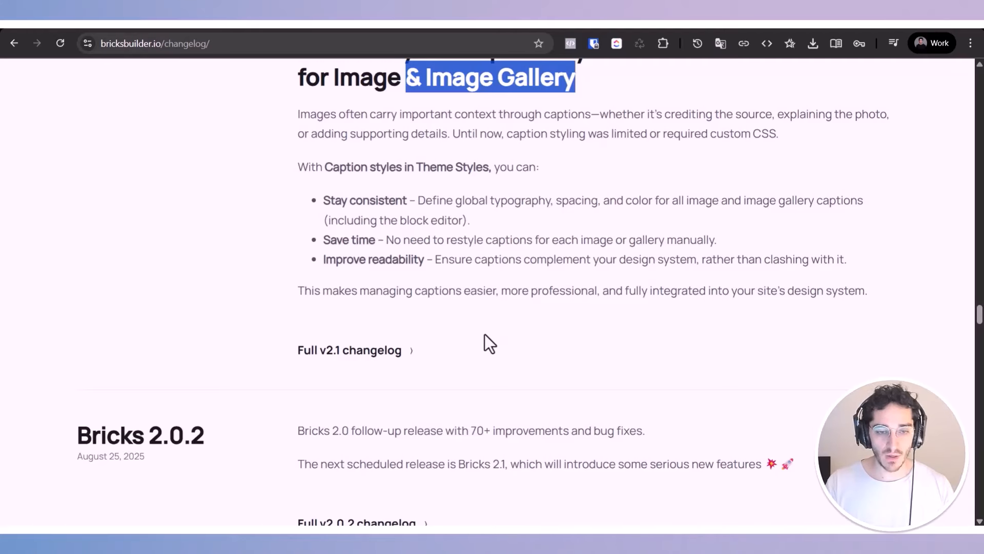
pyautogui.click(349, 354)
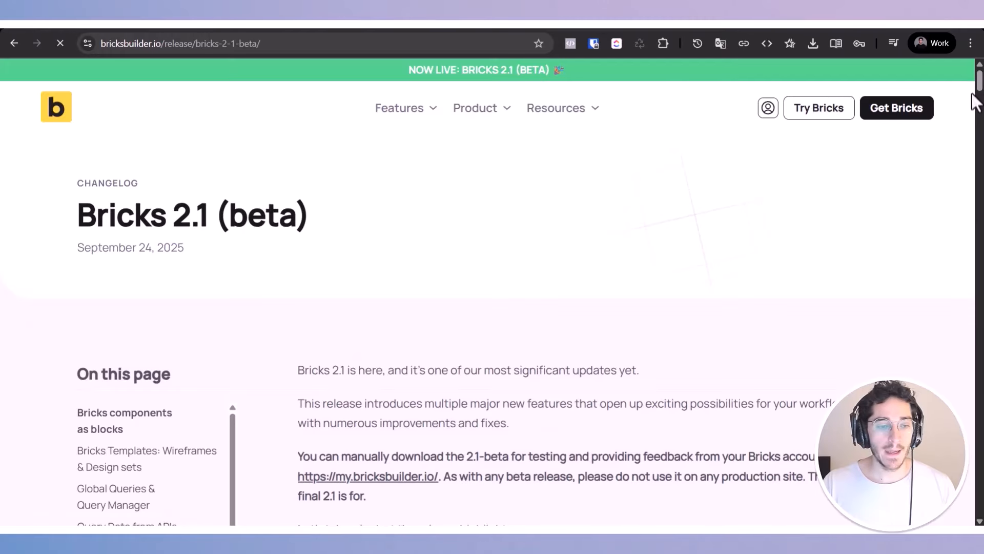
# Step: Browse the Bricks 2.1 (beta) release page for its lists of new features, improvements and fixes
pyautogui.scroll(-20, 512, 293)
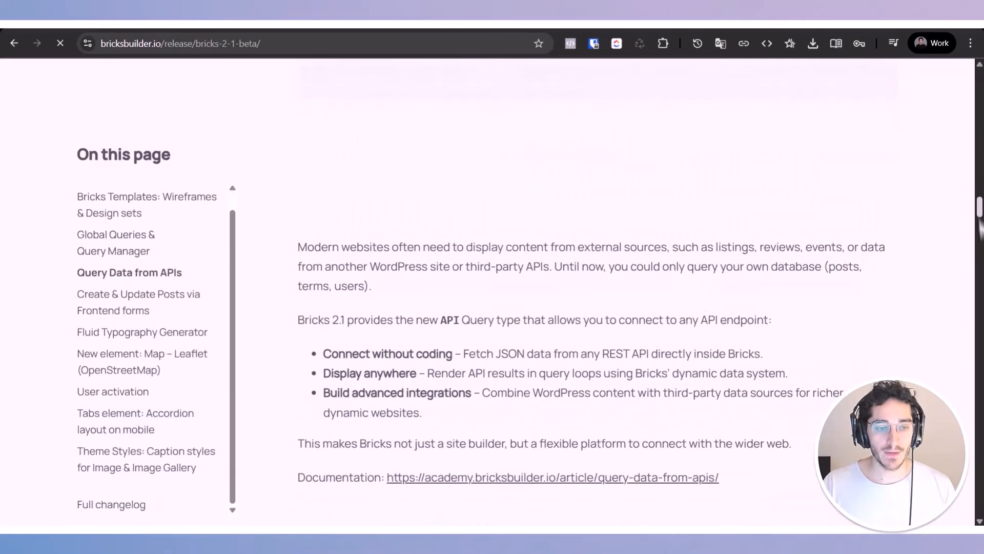
pyautogui.scroll(-10, 551, 353)
pyautogui.scroll(10, 554, 352)
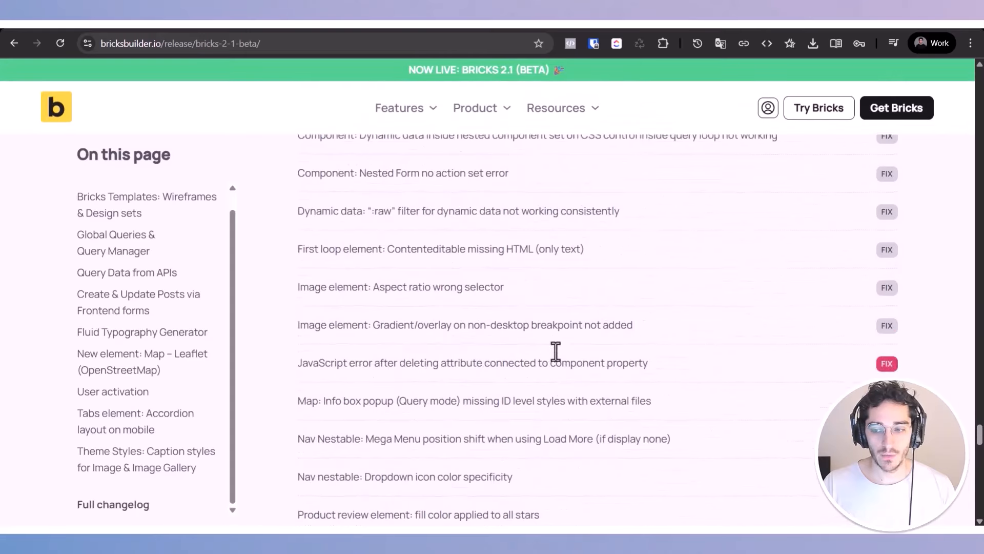
pyautogui.scroll(15, 746, 409)
pyautogui.scroll(-11, 746, 408)
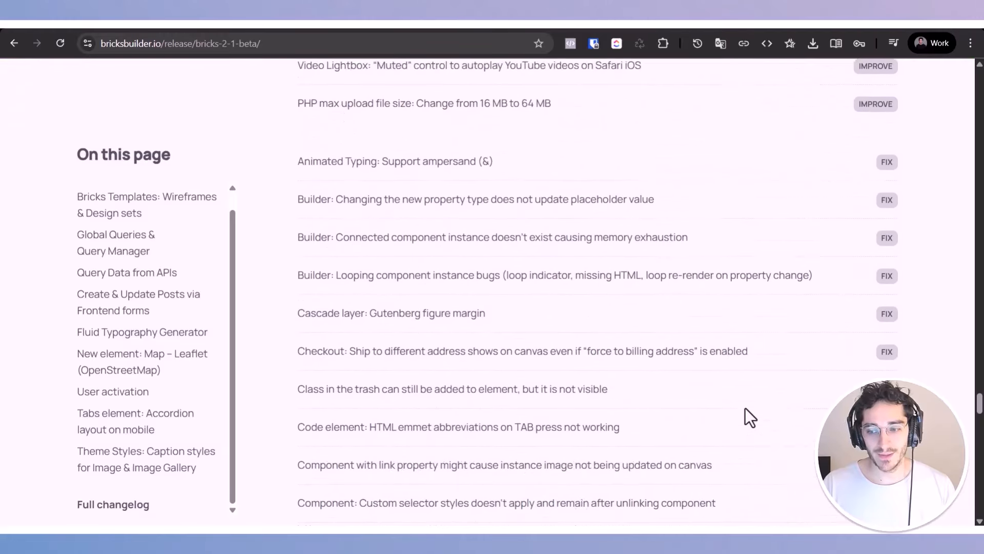
pyautogui.scroll(7, 745, 408)
pyautogui.scroll(10, 746, 409)
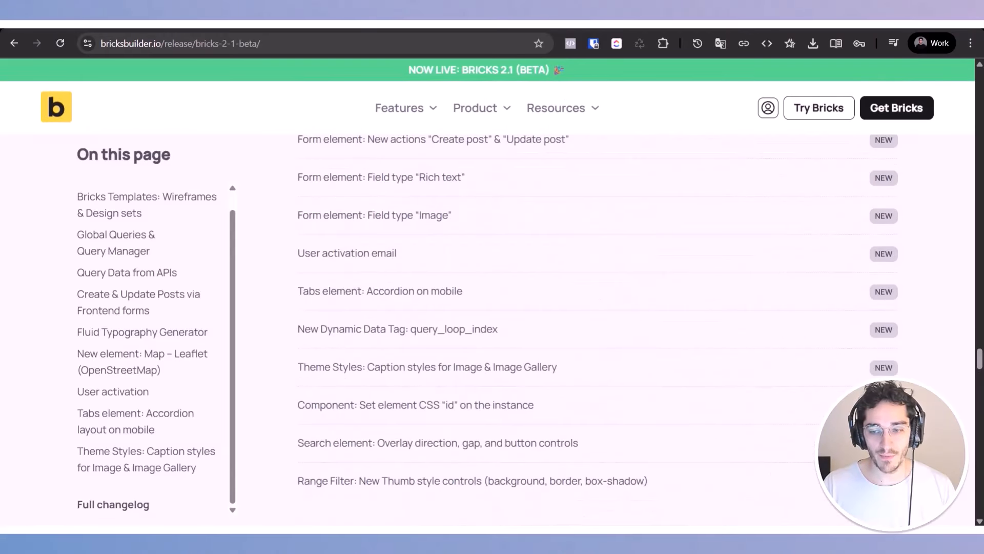
# Step: Highlight the new feature entries ending at Range Filter, and the improvements from Assets generation to Contextual Spacing
pyautogui.moveTo(718, 497); pyautogui.dragTo(423, 174)
pyautogui.scroll(-6, 445, 208)
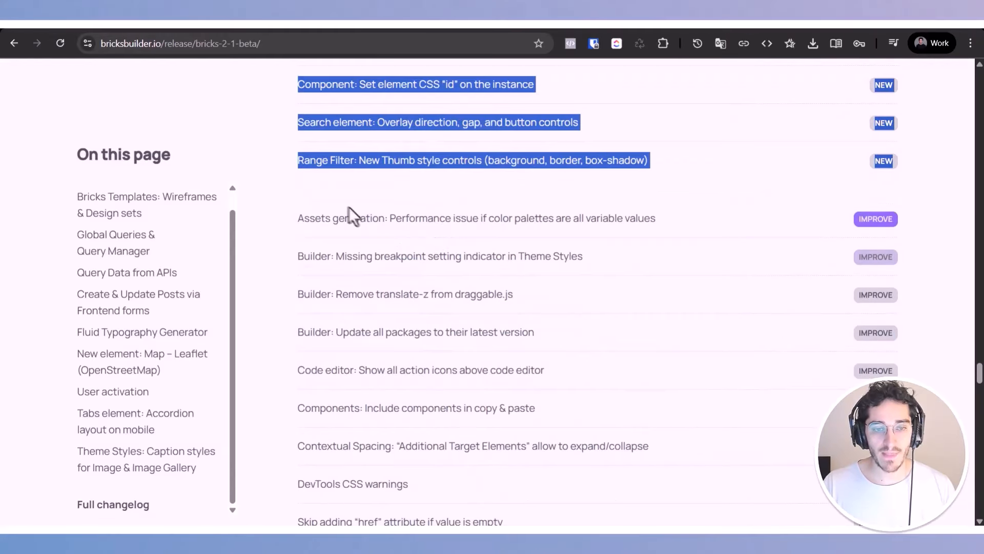
pyautogui.moveTo(299, 218); pyautogui.dragTo(738, 378)
pyautogui.scroll(-1, 738, 378)
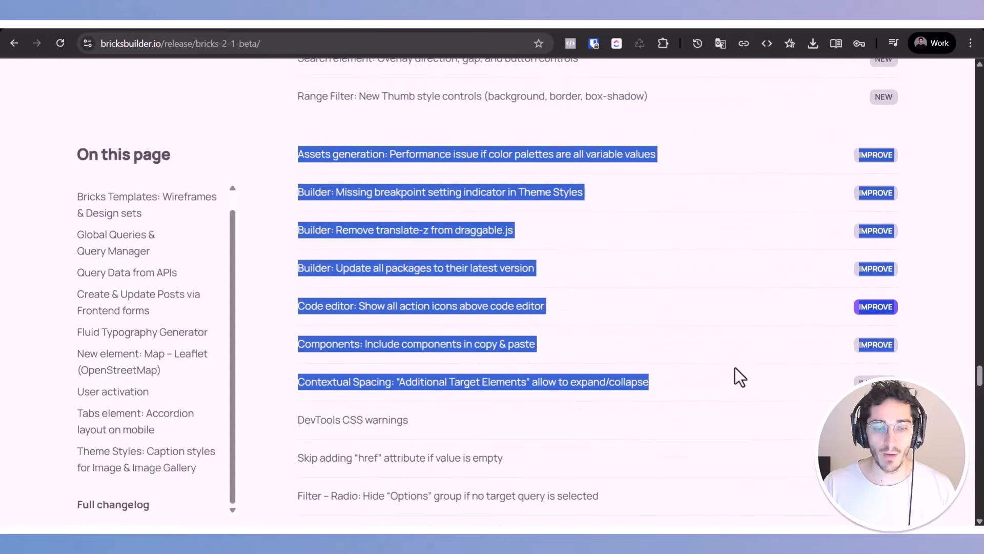
# Step: Highlight each improvement entry in turn, from "Assets generation" through "Code editor: Show all action icons above code editor"
pyautogui.tripleClick(342, 154)
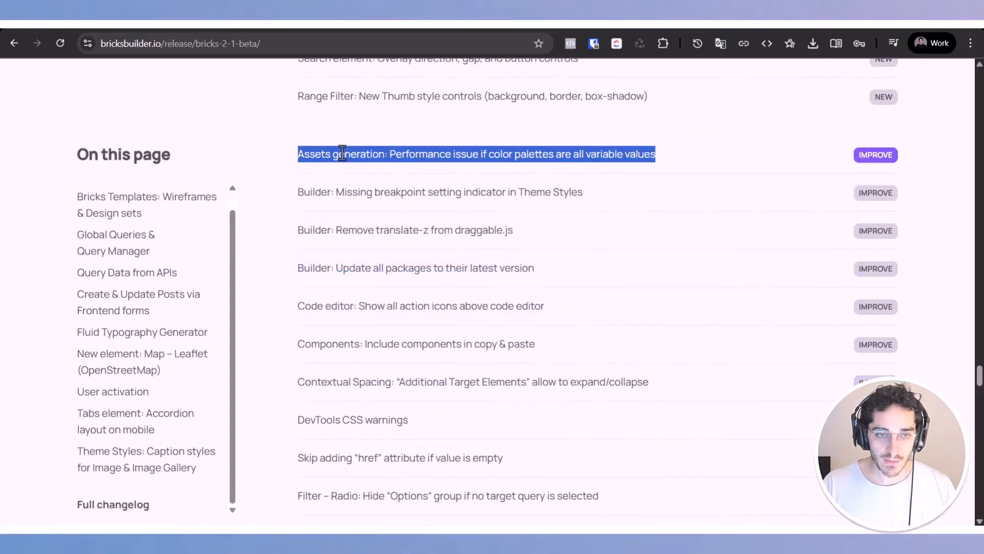
pyautogui.tripleClick(302, 157)
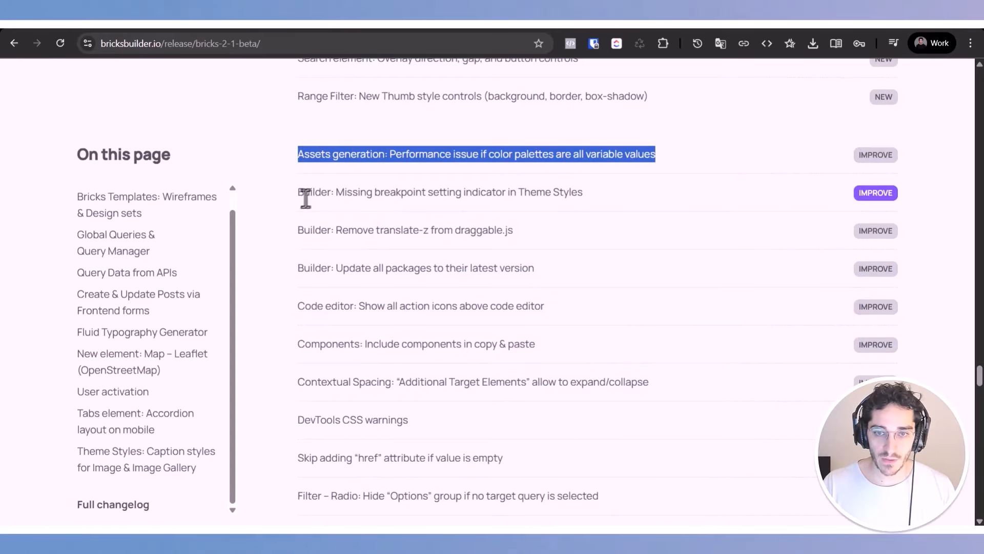
pyautogui.tripleClick(307, 195)
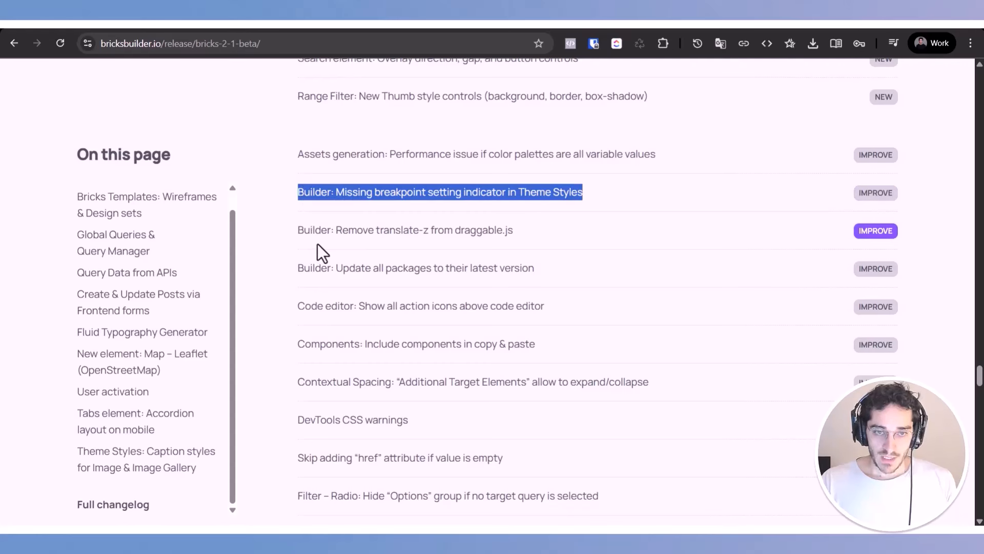
pyautogui.tripleClick(347, 231)
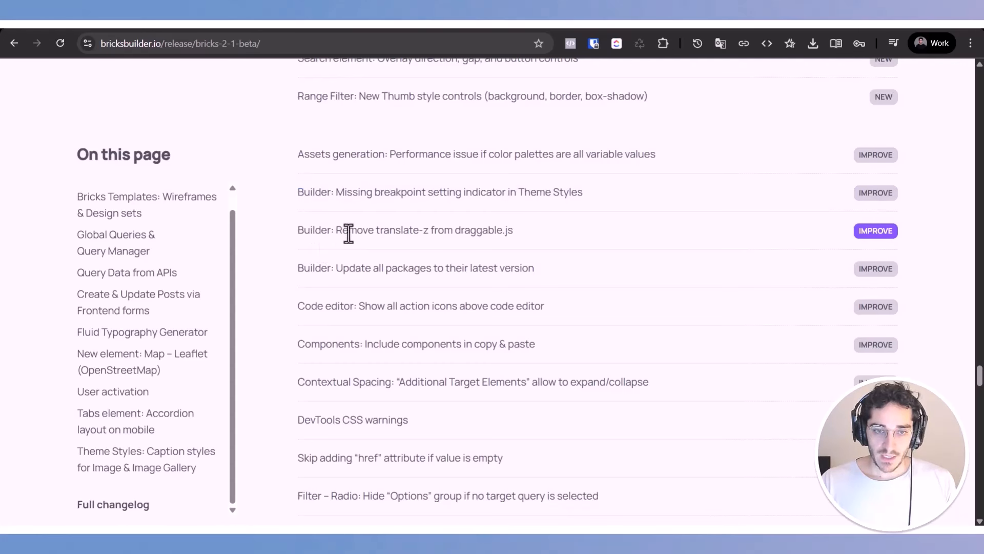
pyautogui.tripleClick(414, 269)
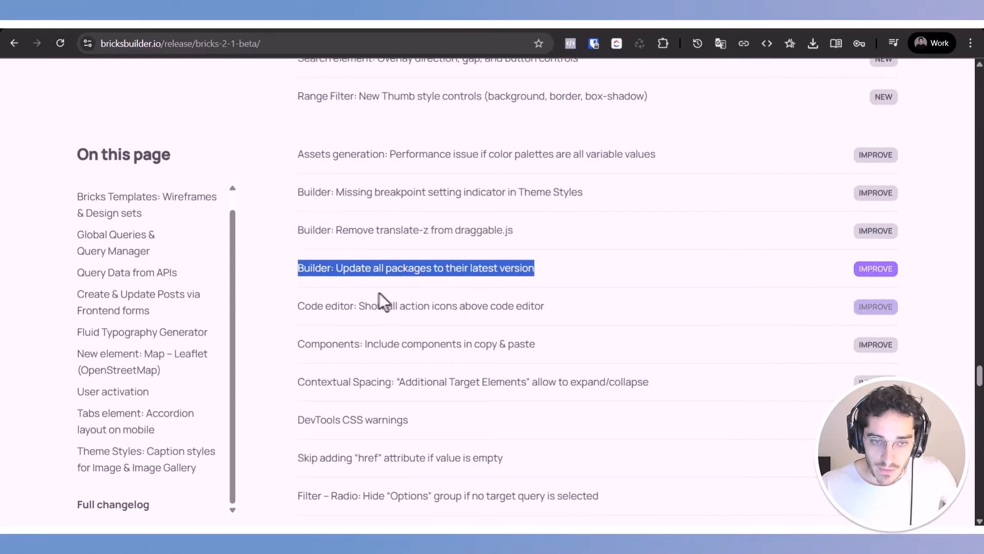
pyautogui.tripleClick(354, 307)
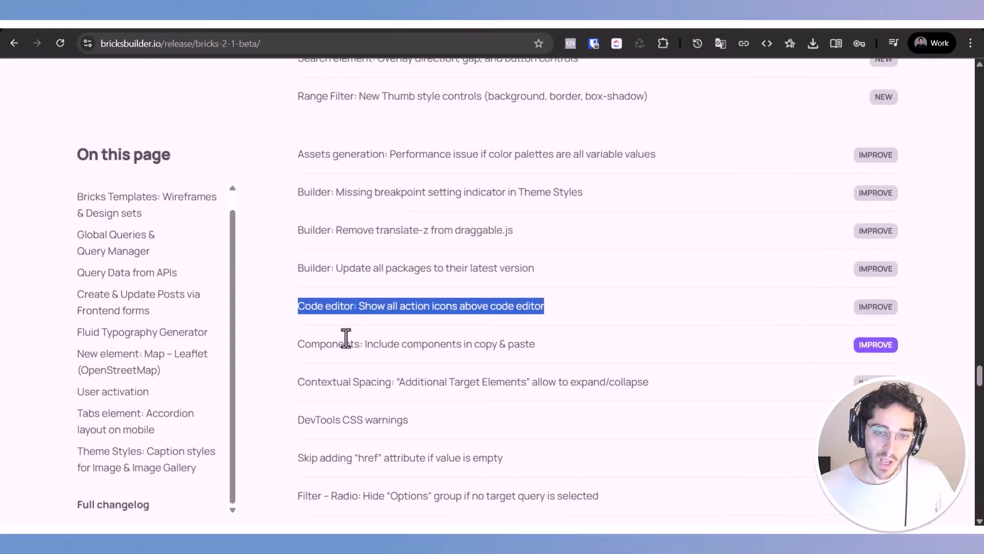
# Step: Highlight the "Components: Include components in copy & paste" entry, followed by the Contextual Spacing "Additional Target Elements" entry
pyautogui.doubleClick(347, 338)
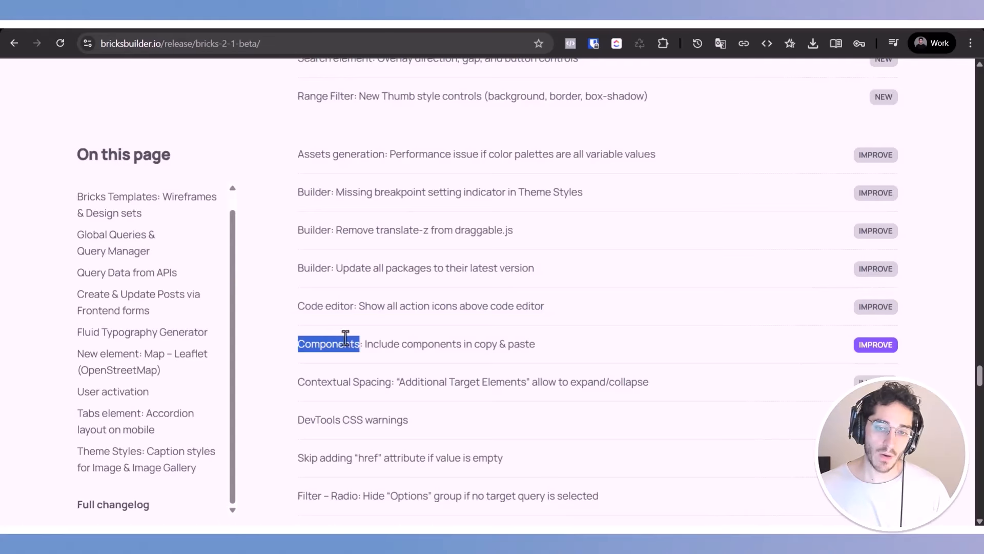
pyautogui.scroll(-3, 345, 340)
pyautogui.doubleClick(381, 221)
pyautogui.tripleClick(380, 225)
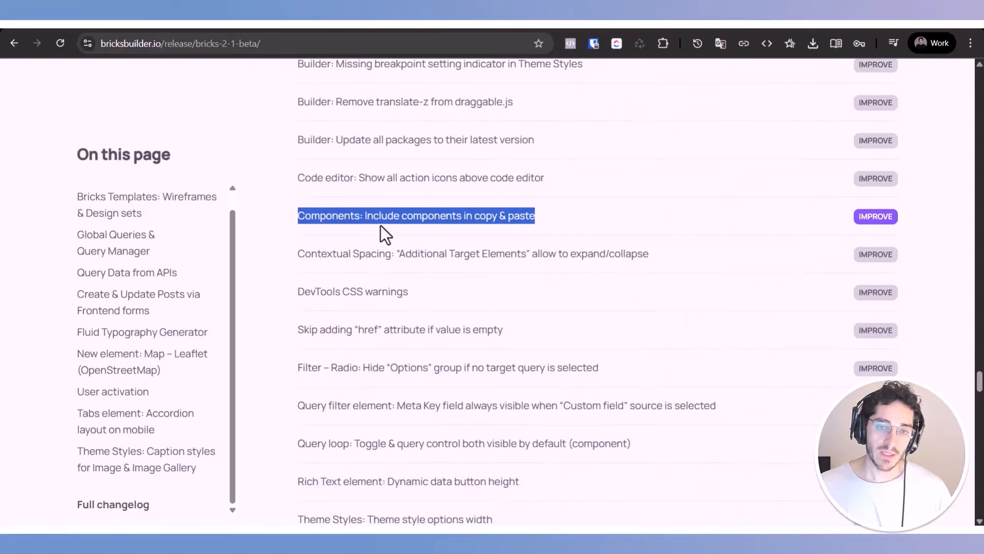
pyautogui.tripleClick(395, 263)
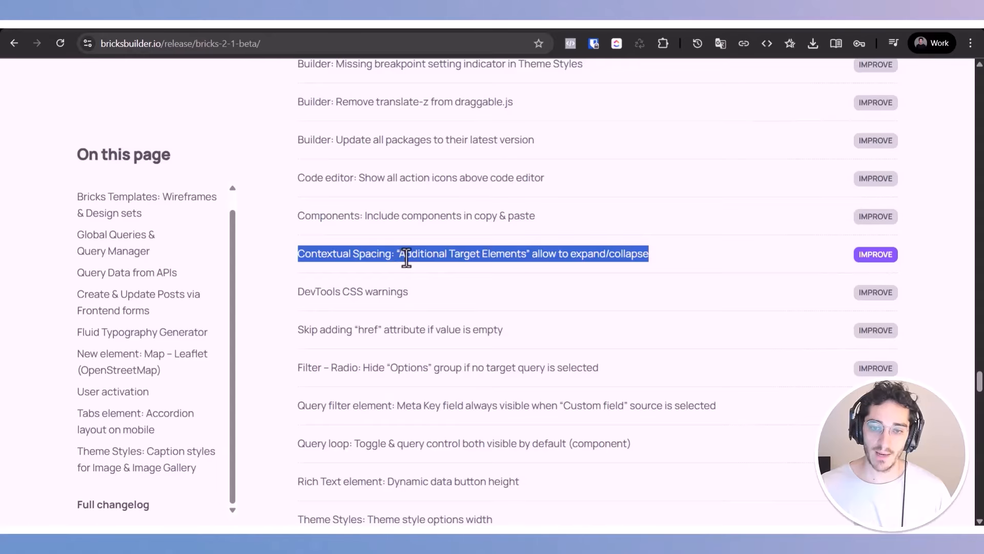
# Step: Highlight the improvement entries in turn from "DevTools CSS warnings" through the Query filter element's Meta Key field entry
pyautogui.tripleClick(398, 292)
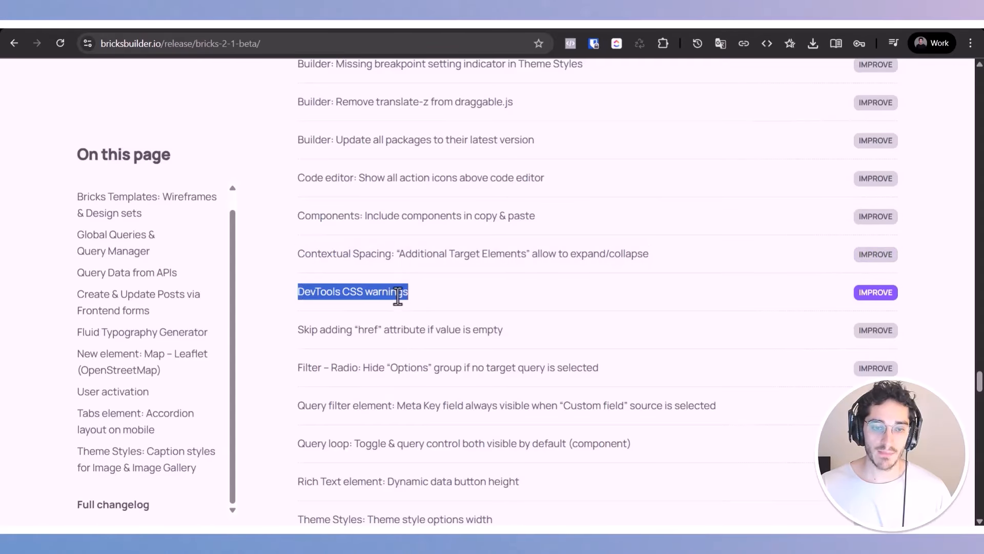
pyautogui.scroll(-2, 398, 295)
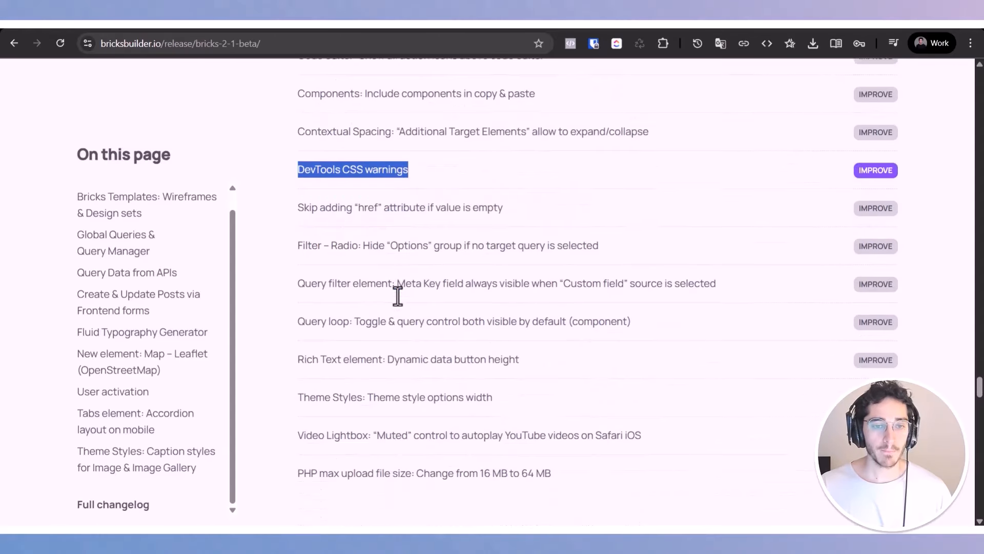
pyautogui.tripleClick(403, 201)
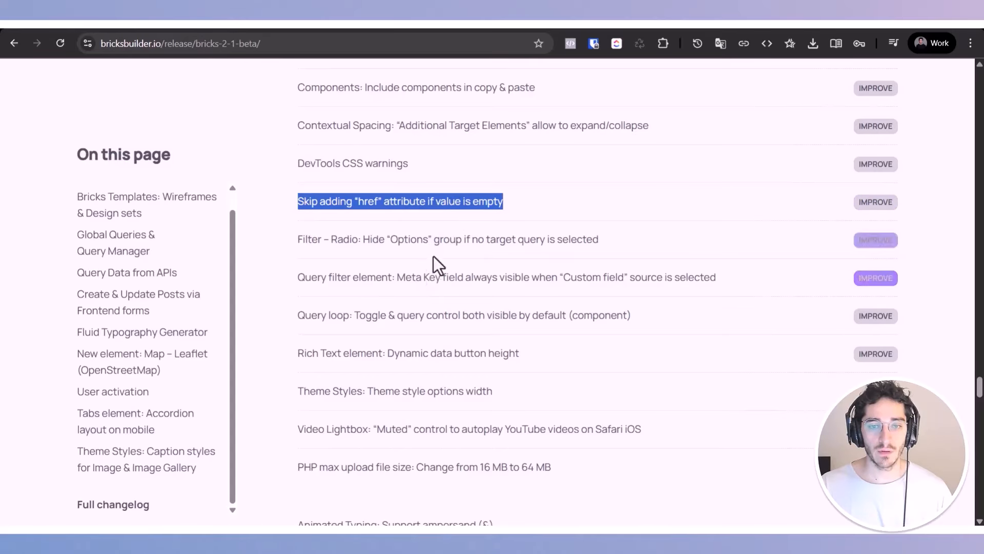
pyautogui.tripleClick(457, 238)
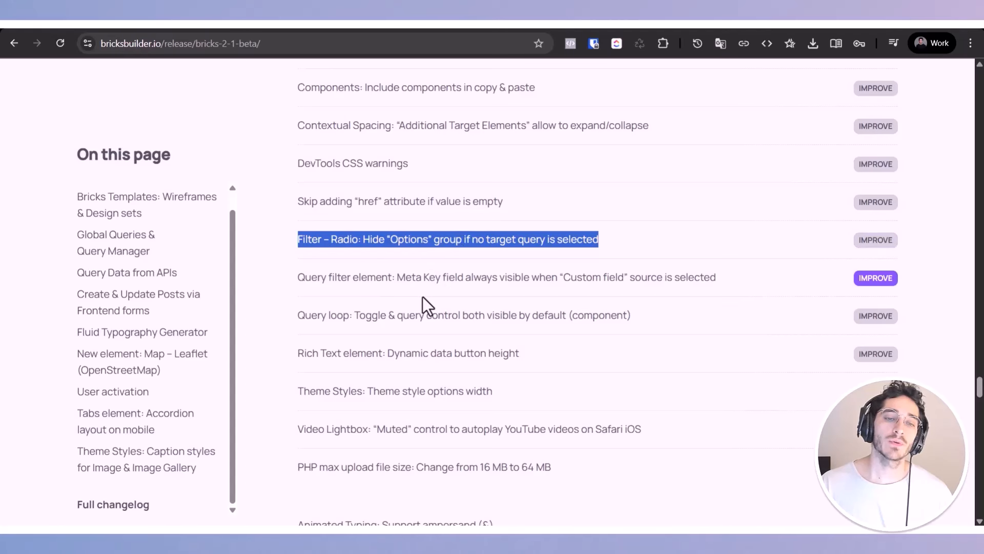
pyautogui.moveTo(424, 277); pyautogui.dragTo(747, 268)
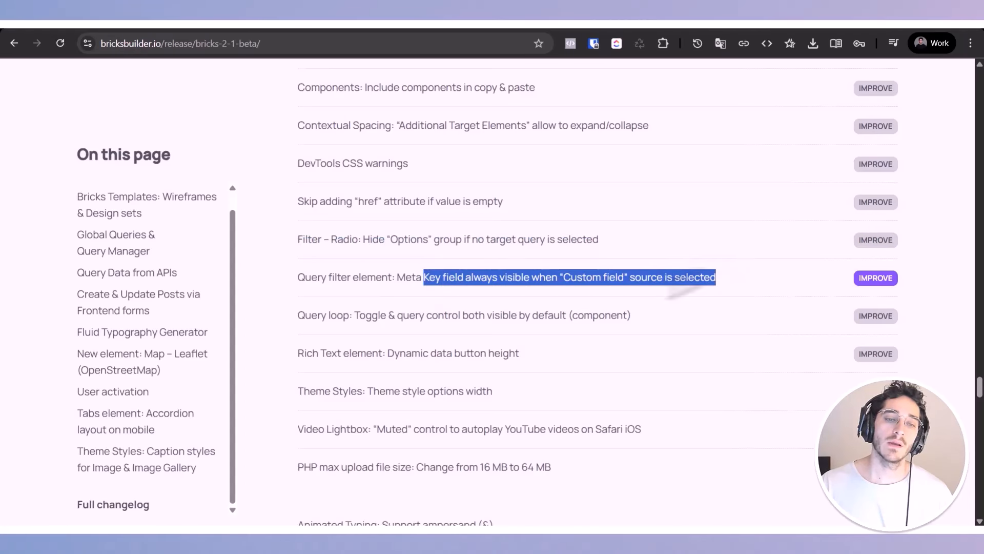
# Step: Highlight the Rich Text dynamic data button height, Theme Styles options width and Video Lightbox "Muted" control improvement entries
pyautogui.scroll(-1, 351, 339)
pyautogui.moveTo(343, 289); pyautogui.dragTo(541, 297)
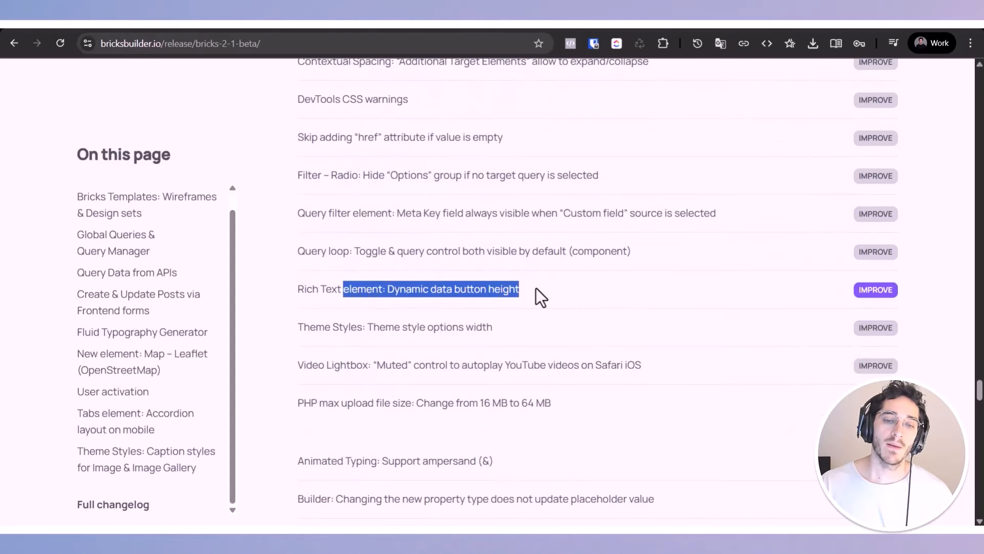
pyautogui.tripleClick(492, 330)
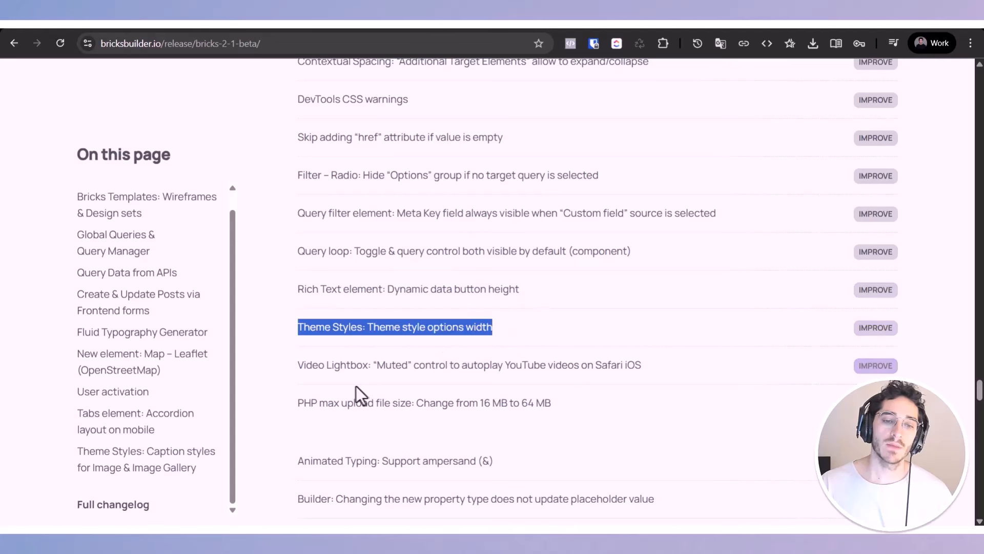
pyautogui.doubleClick(327, 367)
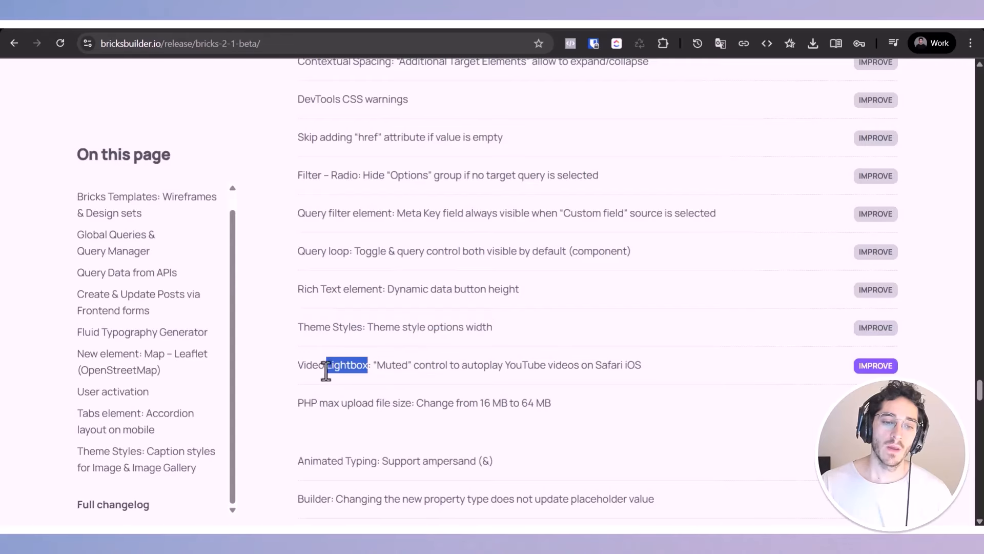
pyautogui.moveTo(297, 370); pyautogui.dragTo(636, 387)
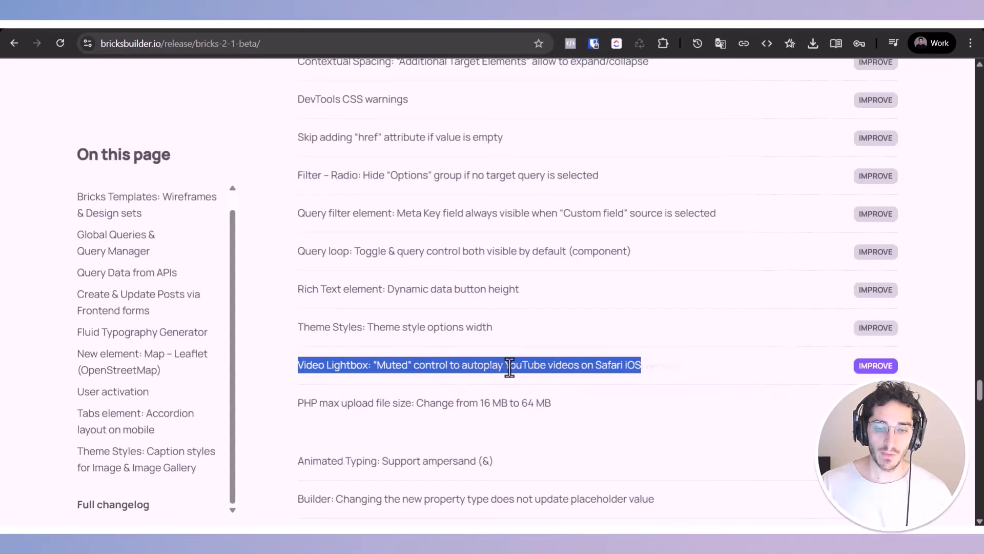
# Step: Highlight the last improvement entry, "PHP max upload file size: Change from 16 MB to 64 MB"
pyautogui.scroll(-3, 470, 358)
pyautogui.tripleClick(420, 275)
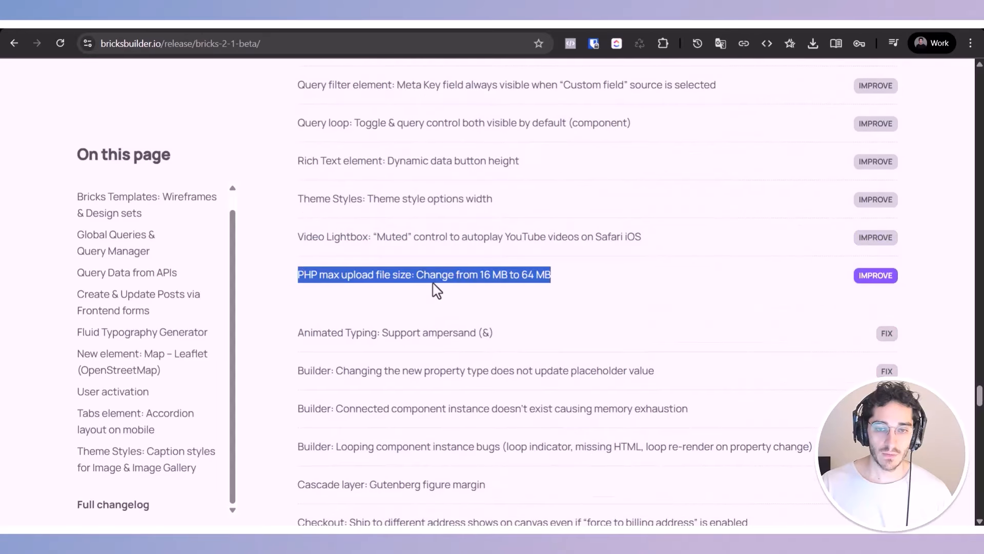
pyautogui.moveTo(424, 275); pyautogui.dragTo(604, 285)
pyautogui.scroll(-3, 594, 286)
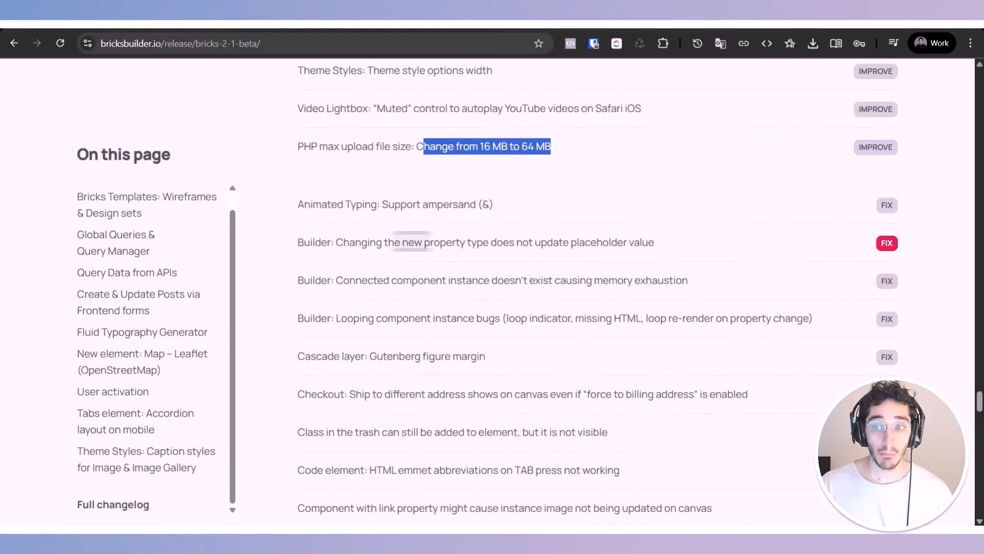
pyautogui.doubleClick(317, 204)
pyautogui.click(334, 147)
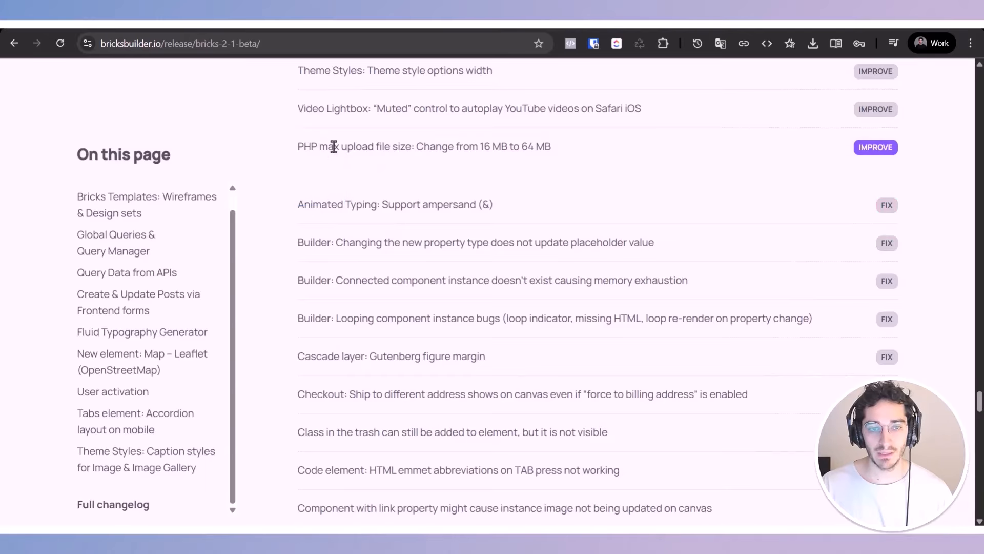
pyautogui.tripleClick(334, 147)
# Step: Highlight the whole list of fixes, from "Animated Typing: Support ampersand (&)" to the Popup "Display on breakpoints" PHP error
pyautogui.tripleClick(344, 210)
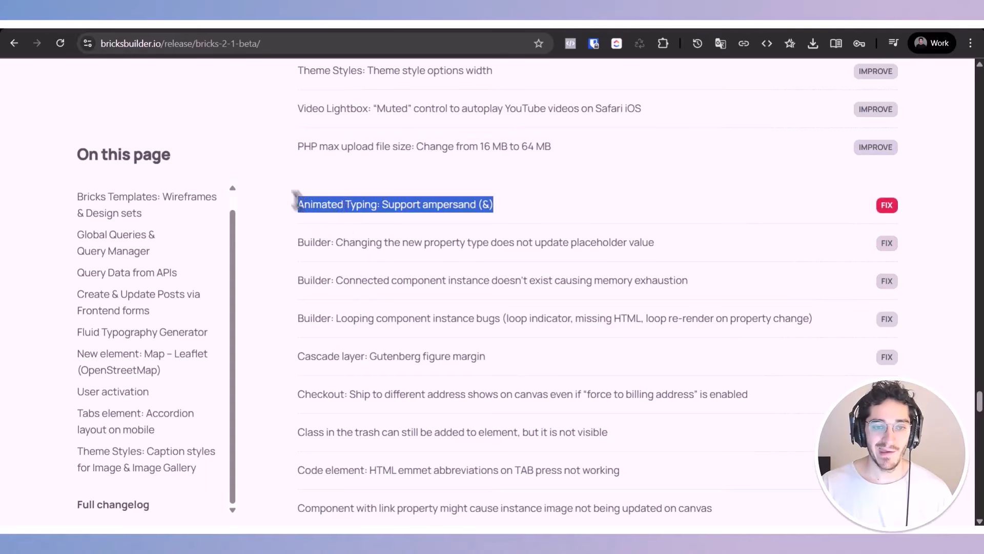
pyautogui.moveTo(290, 200); pyautogui.dragTo(561, 438)
pyautogui.scroll(-15, 490, 320)
pyautogui.scroll(5, 533, 326)
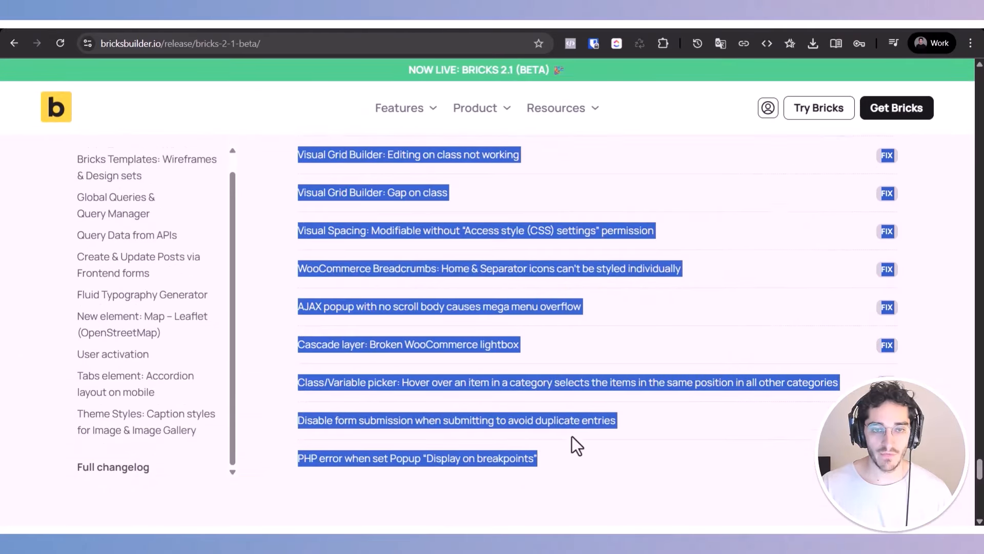
# Step: Go back up to the new features list and highlight the improvements starting at "Assets generation"
pyautogui.scroll(10, 572, 437)
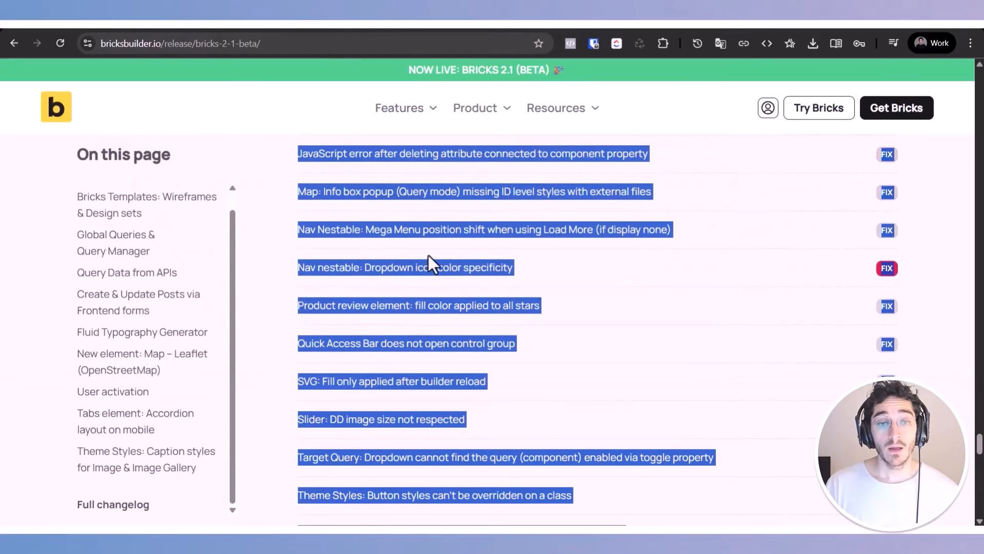
pyautogui.scroll(15, 430, 277)
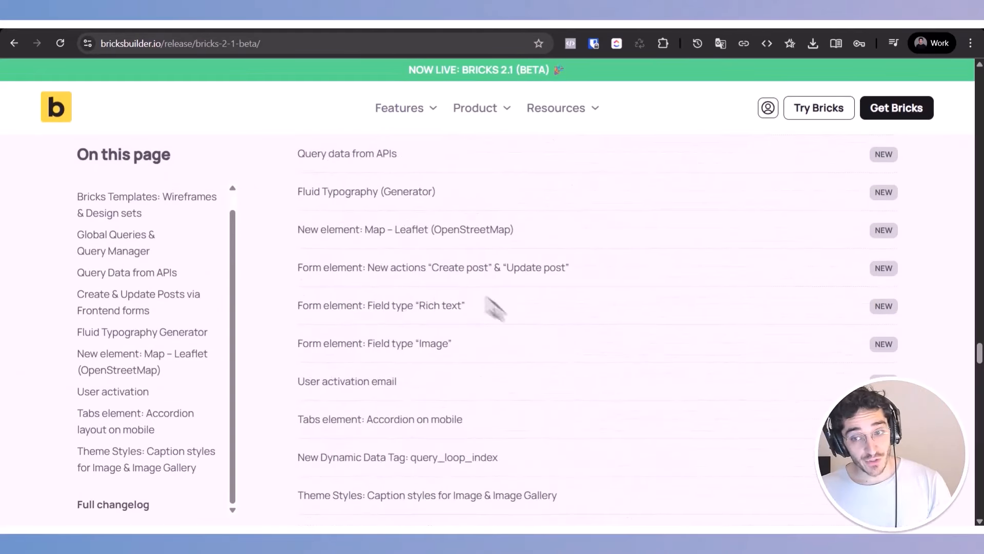
pyautogui.scroll(2, 497, 302)
pyautogui.scroll(-9, 498, 301)
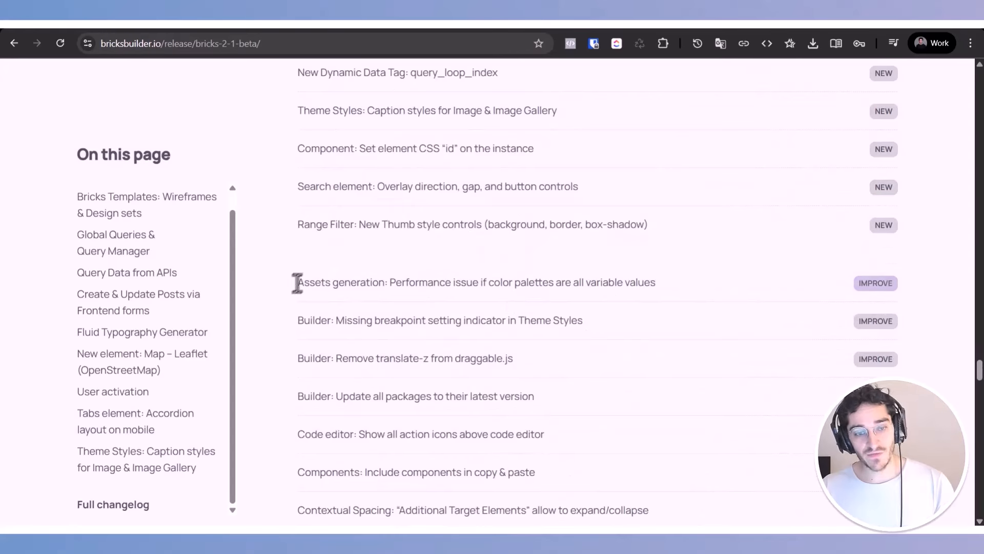
pyautogui.moveTo(298, 282); pyautogui.dragTo(672, 369)
pyautogui.scroll(-5, 672, 369)
pyautogui.scroll(-17, 673, 370)
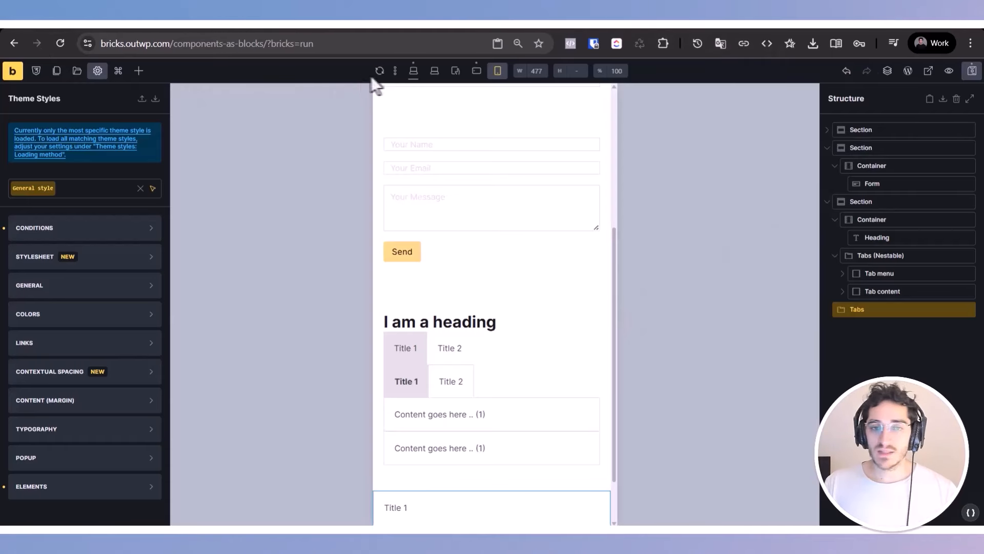
# Step: Switch to the Bricks builder page and set the canvas preview to the Desktop breakpoint
pyautogui.click(412, 71)
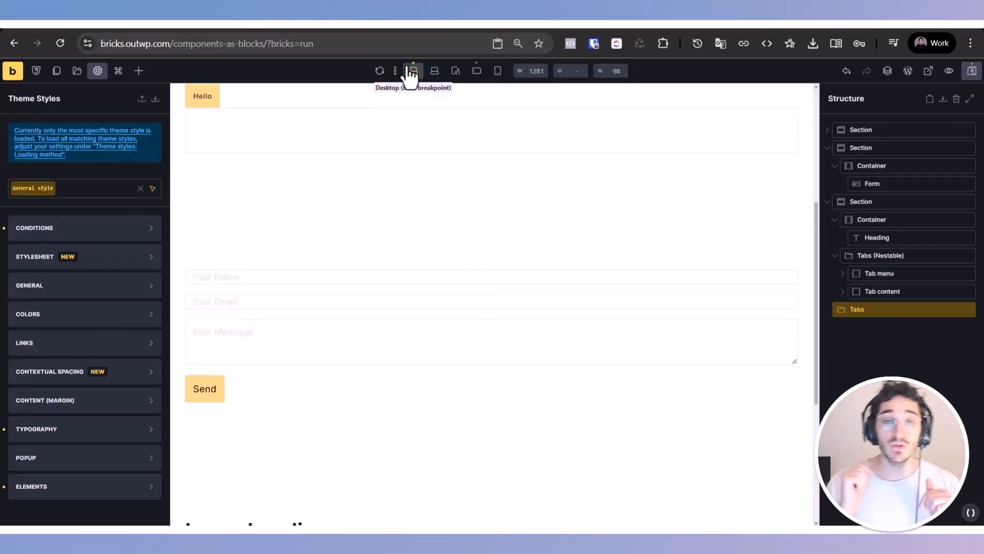